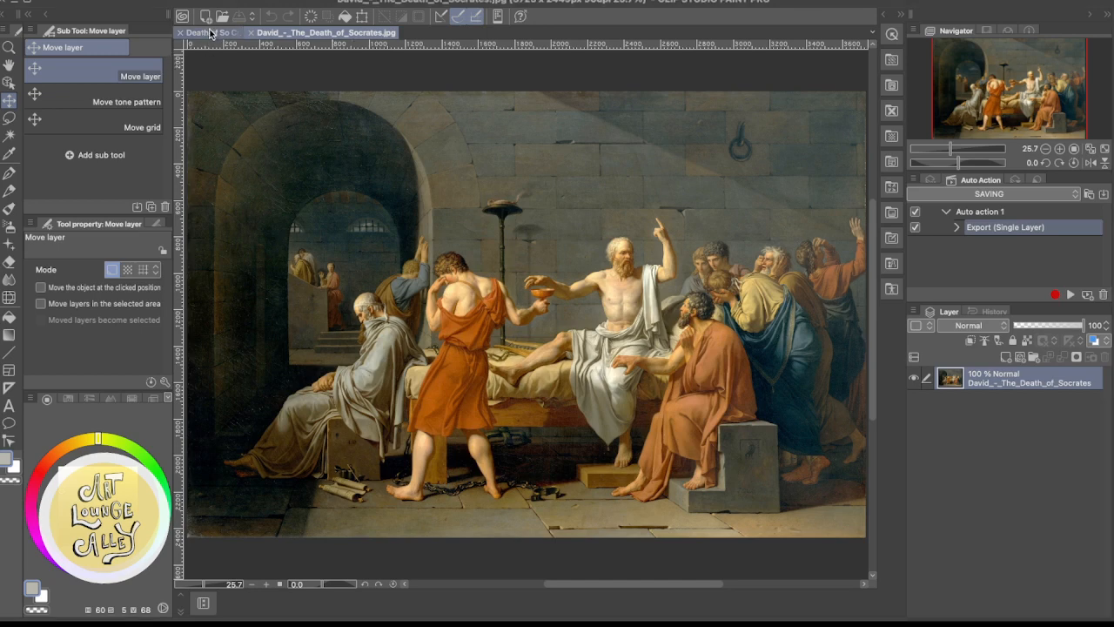
Open the Death of So Crates 2.psd canvas and set up the Thick oil paint brush at size 40
left_click(210, 33)
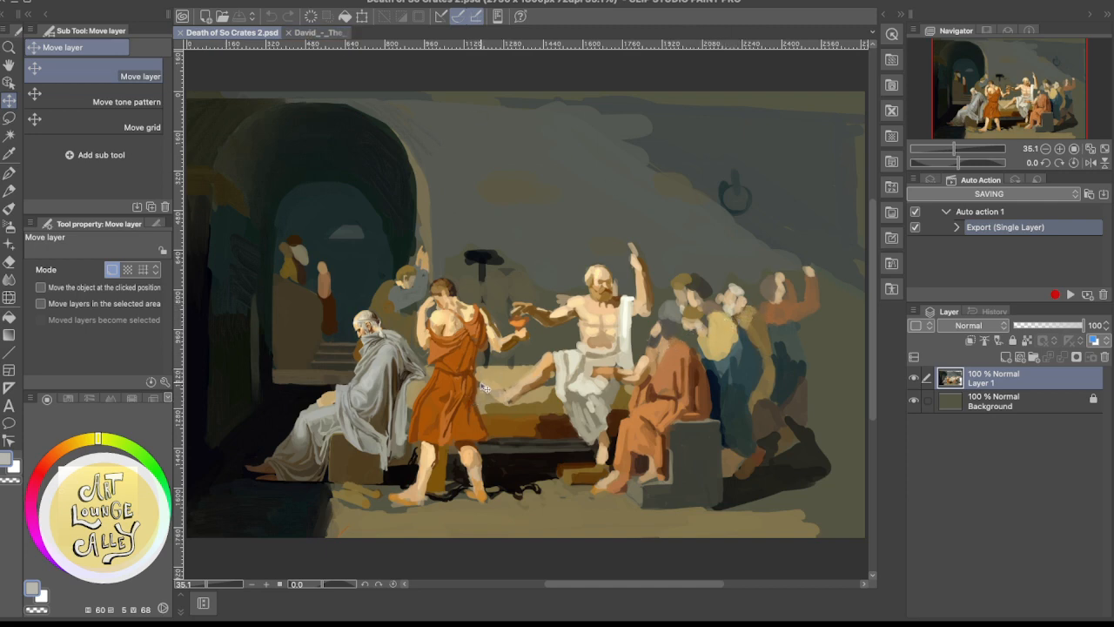
key("p")
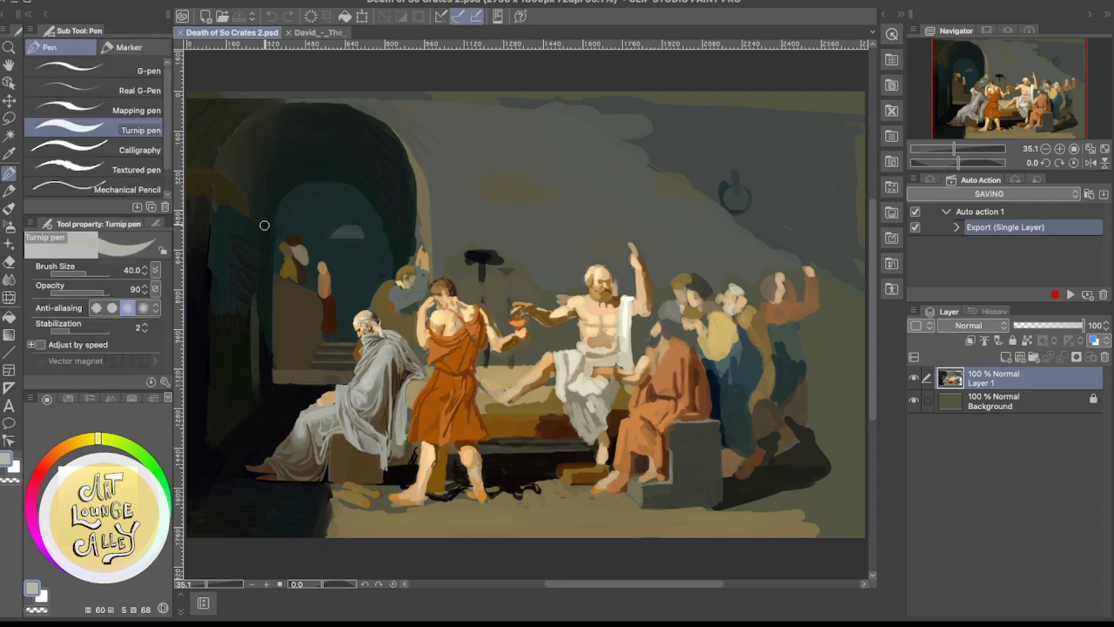
key("b")
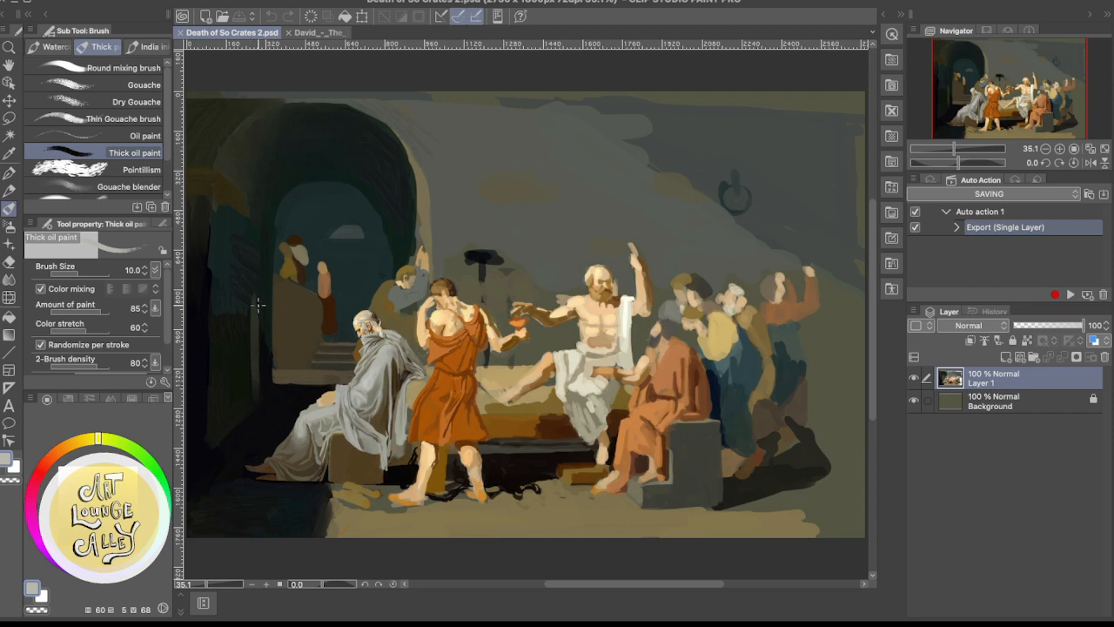
key("bracketright")
key("bracketright")
key("bracketright")
key("bracketright")
key("bracketright")
key("bracketright")
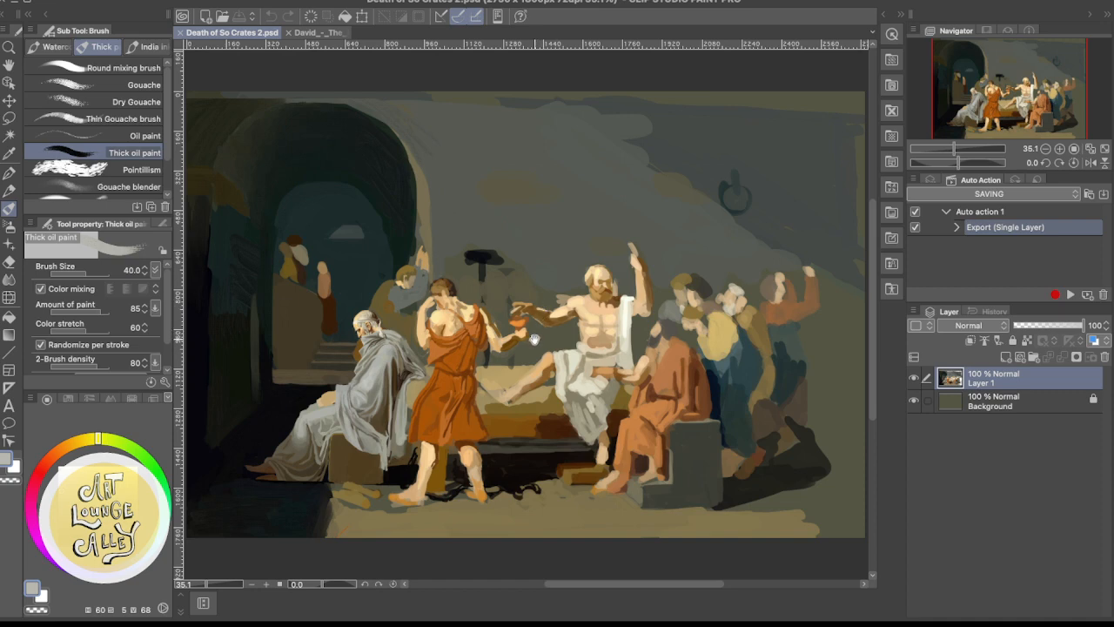
left_click_drag(535, 338, 540, 298)
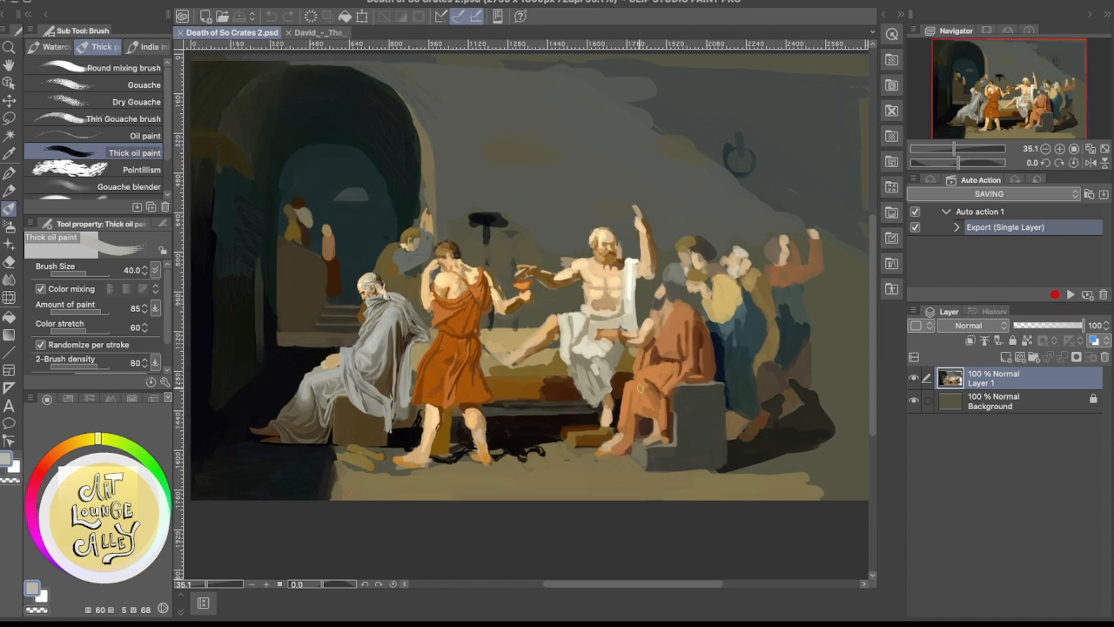
left_click(694, 399, "alt")
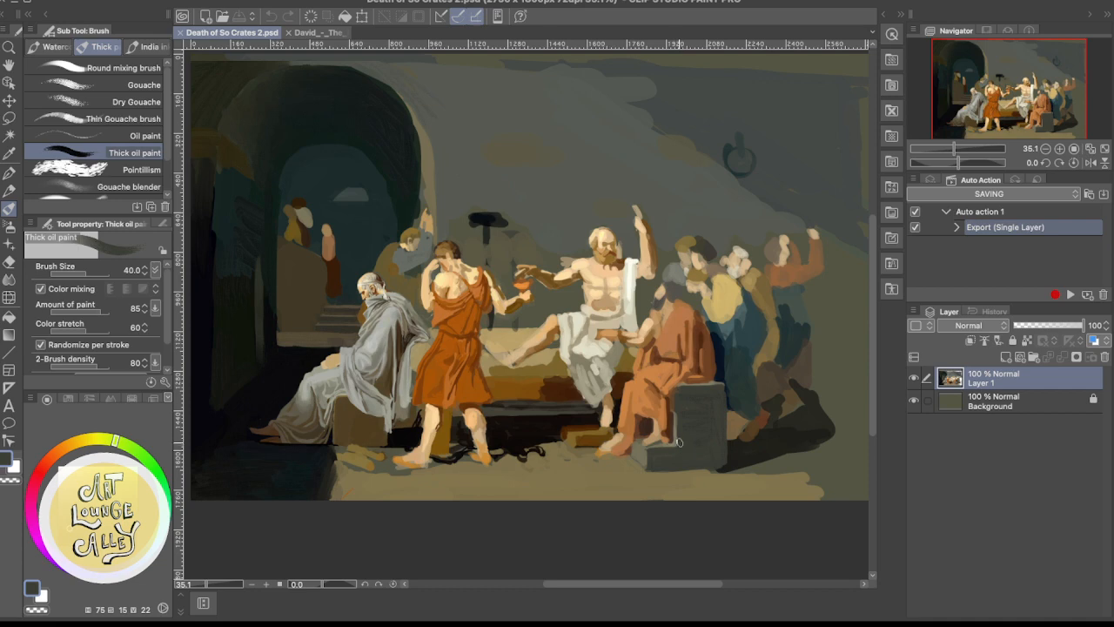
mouse_move(679, 442)
left_mouse_down()
mouse_move(681, 401)
mouse_move(686, 419)
left_mouse_up()
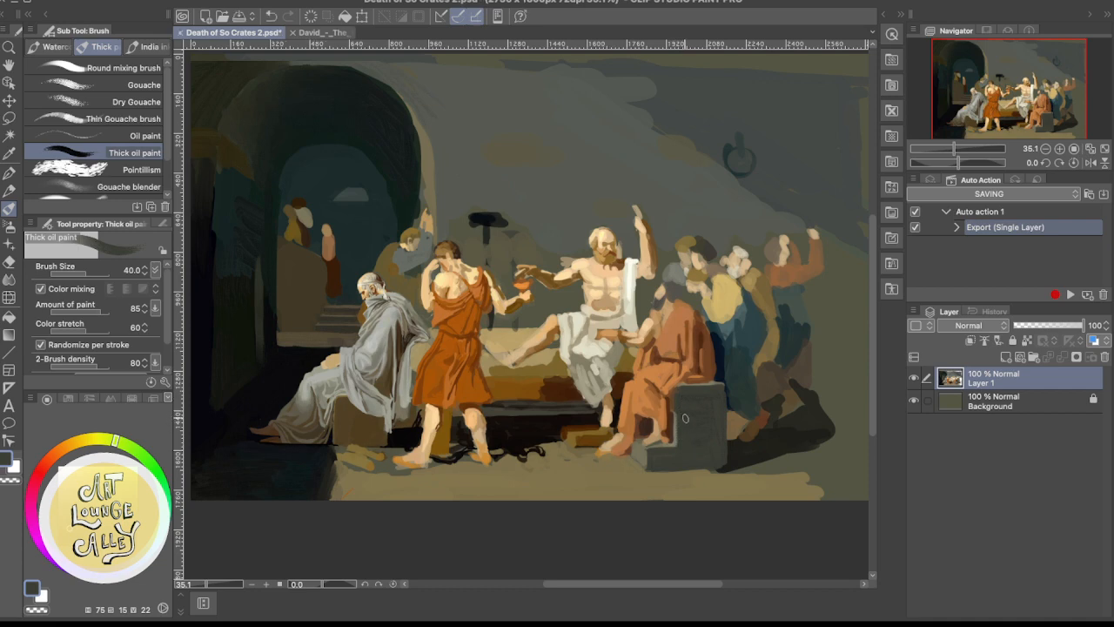
key("super+z")
left_click_drag(437, 405, 489, 361)
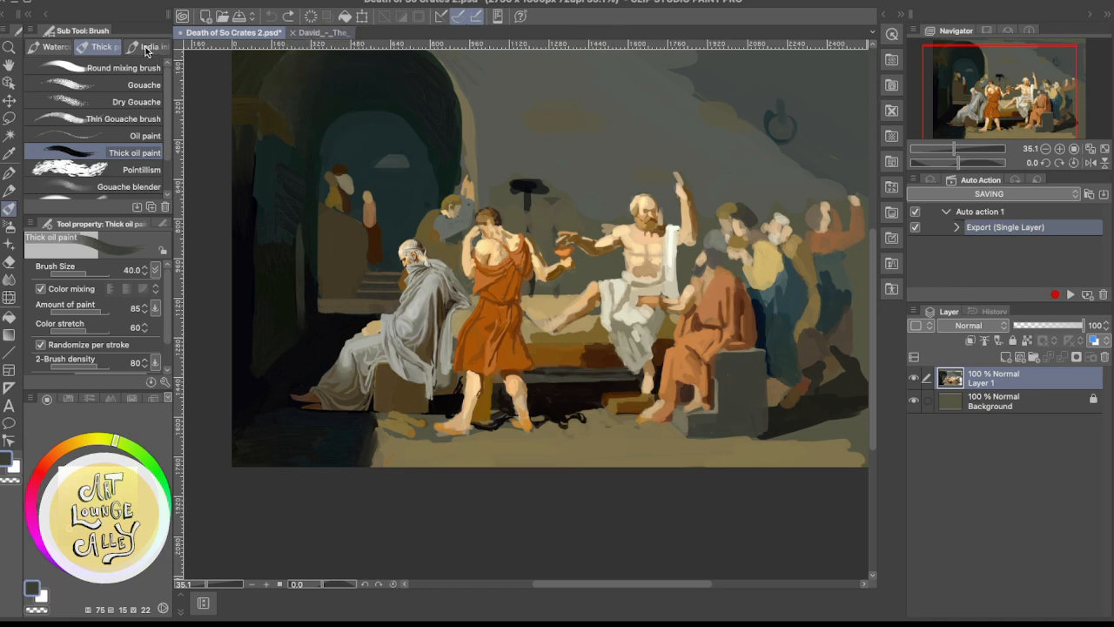
Detach the David_-_The_Death_of_Socrates.jpg reference into its own window and return to the painted canvas
left_click_drag(322, 33, 216, 68)
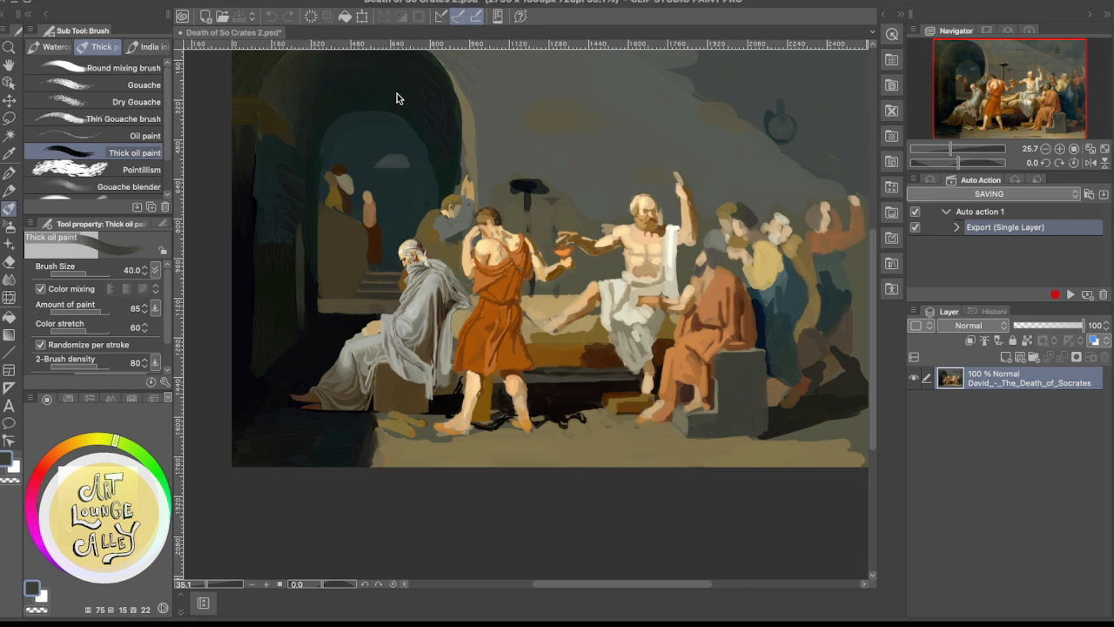
left_click(512, 305)
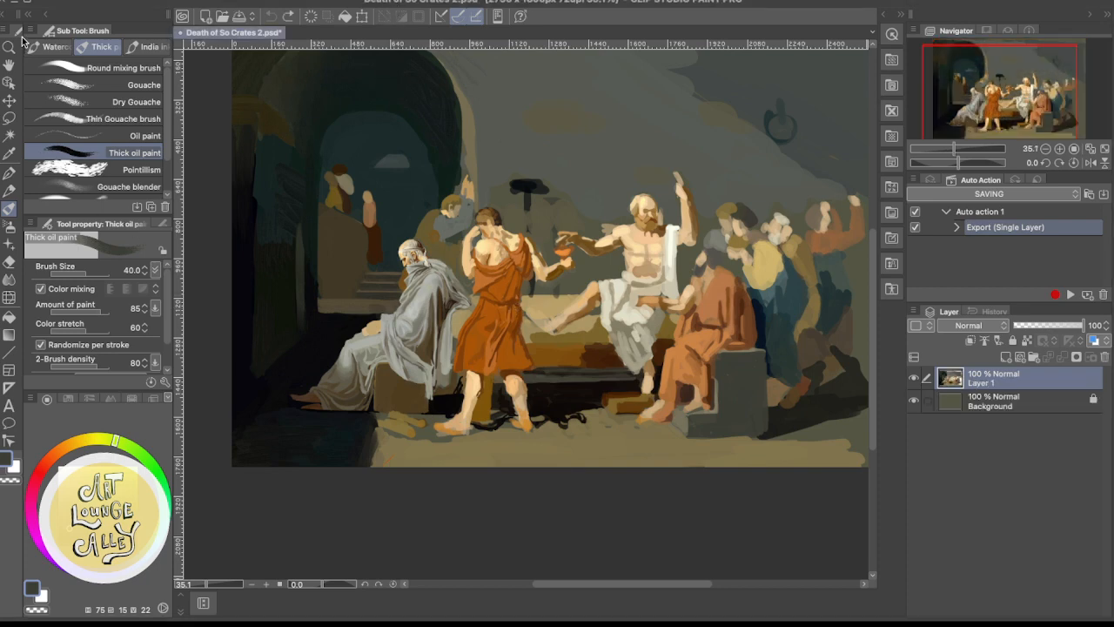
left_click(74, 29)
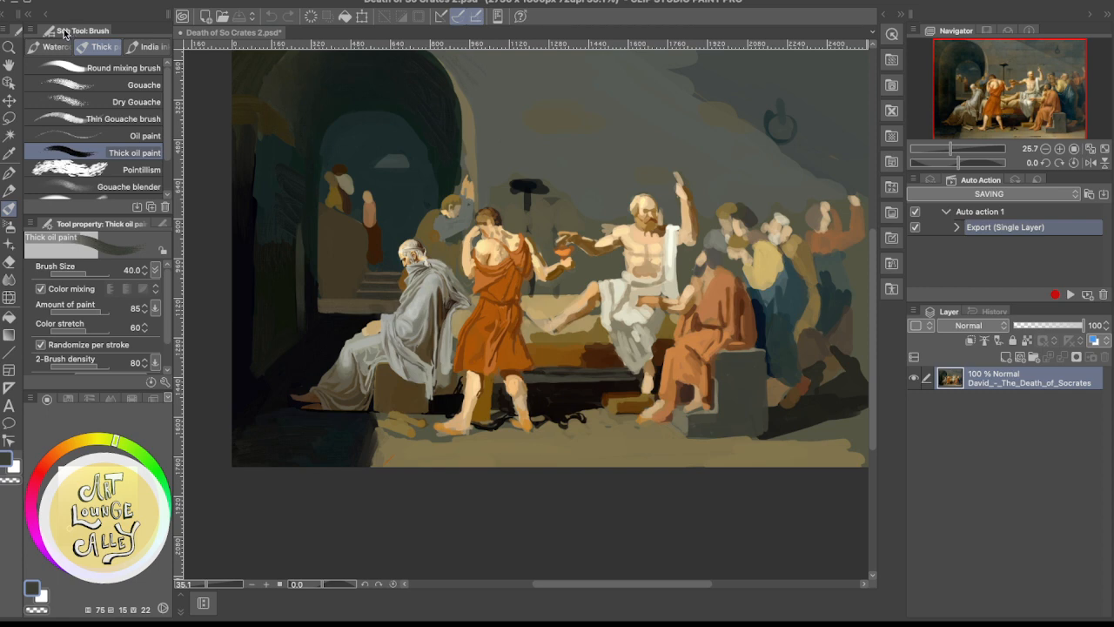
left_click(428, 291)
Repaint the boundary between the dark archway shadow and the lit floor as a clean edge, using sampled near-black and olive-brown
scroll(425, 370, "down", 3)
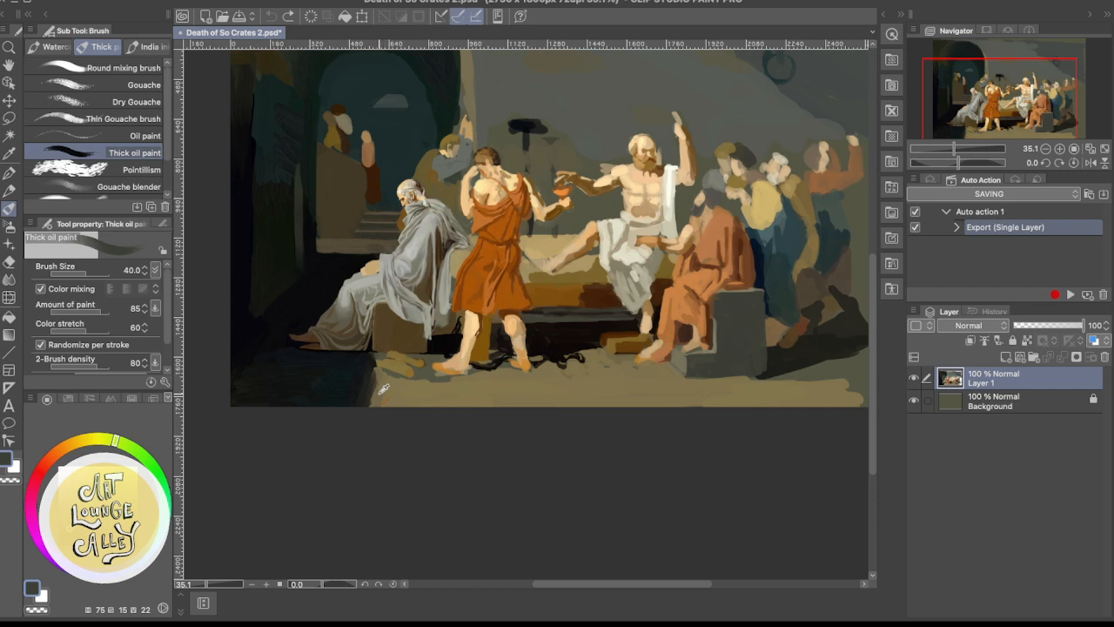
left_click(378, 390, "alt")
left_click(376, 388, "alt")
left_click_drag(374, 379, 371, 406)
left_click(372, 385, "alt")
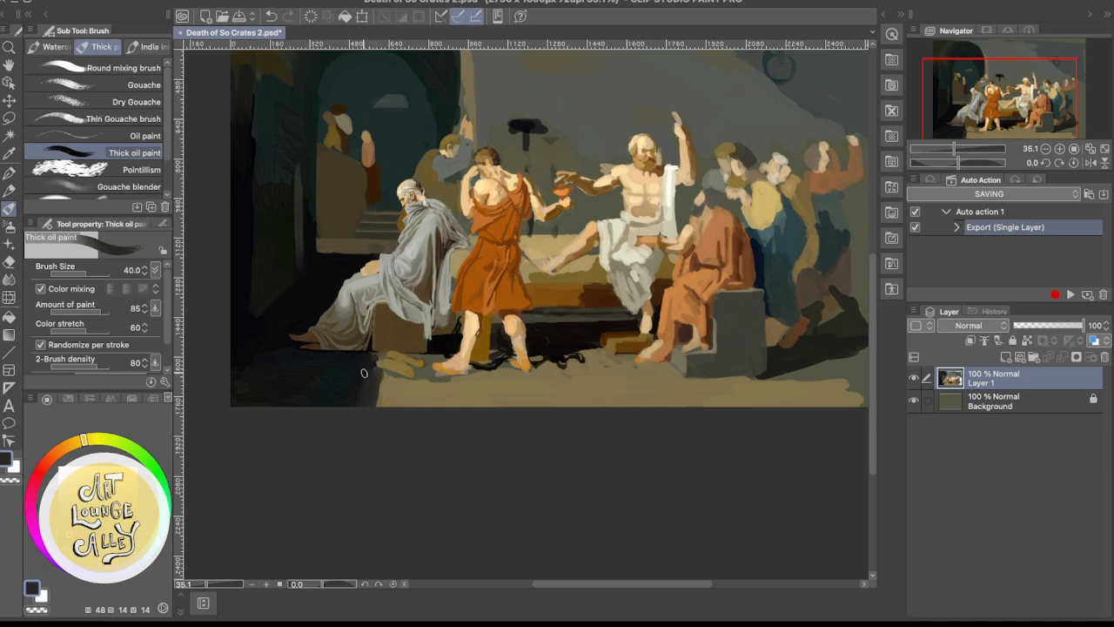
left_click(388, 385, "alt")
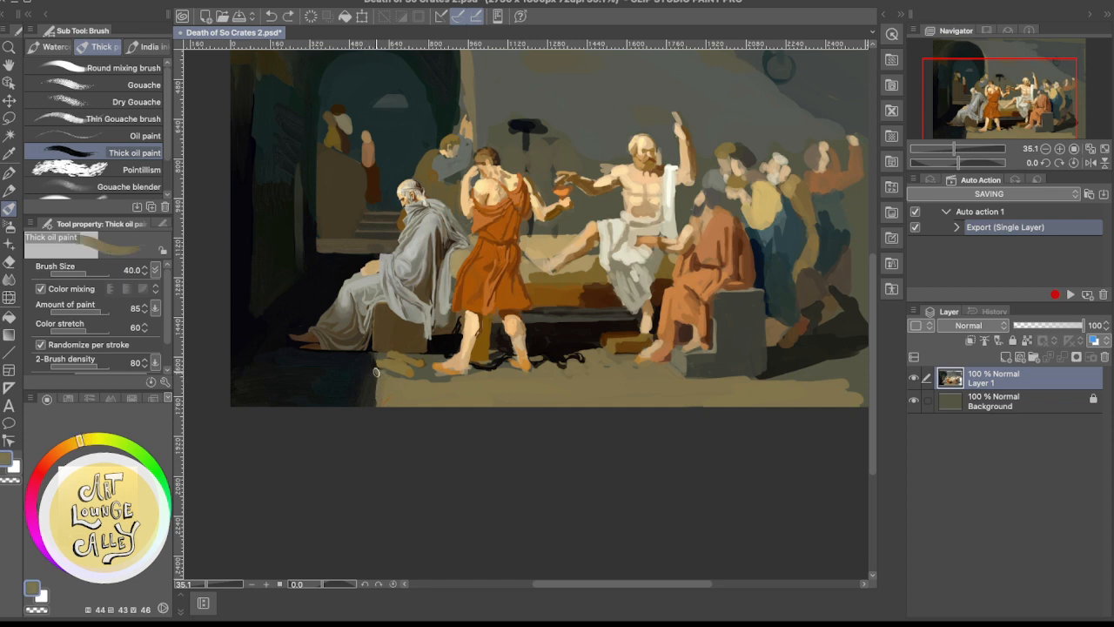
mouse_move(376, 372)
left_mouse_down()
mouse_move(369, 409)
mouse_move(369, 395)
left_mouse_up()
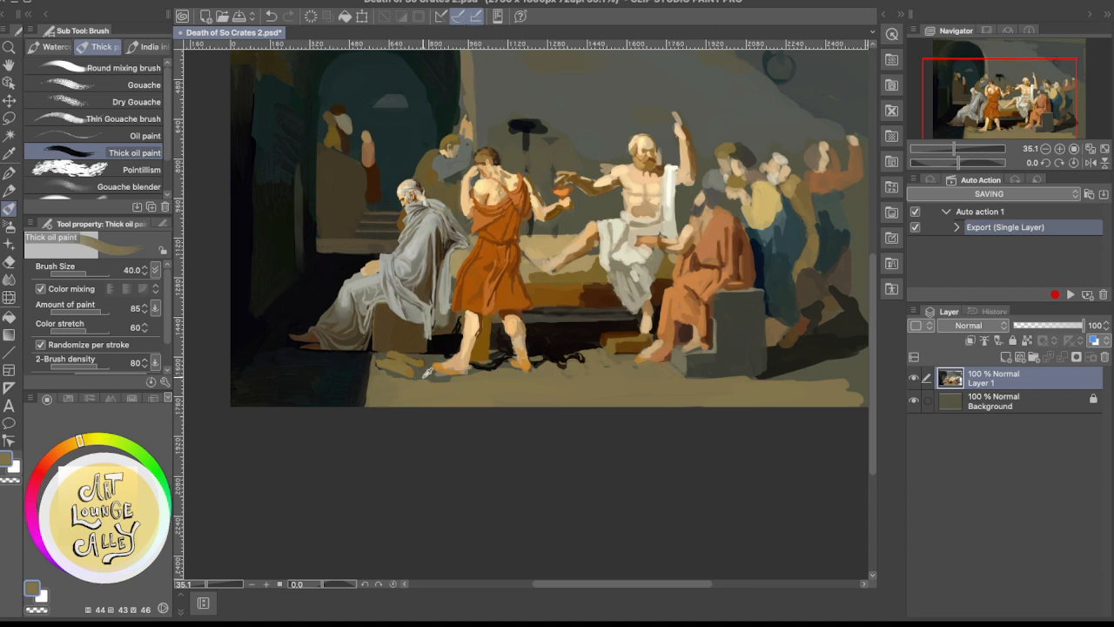
Paint the floor beneath the orange-robed man's feet and beside the shadow edge with sampled olive and grey-brown tones
left_click(423, 377, "alt")
left_click_drag(406, 383, 461, 393)
left_click(419, 383, "alt")
left_click(422, 381, "alt")
left_click_drag(383, 398, 498, 403)
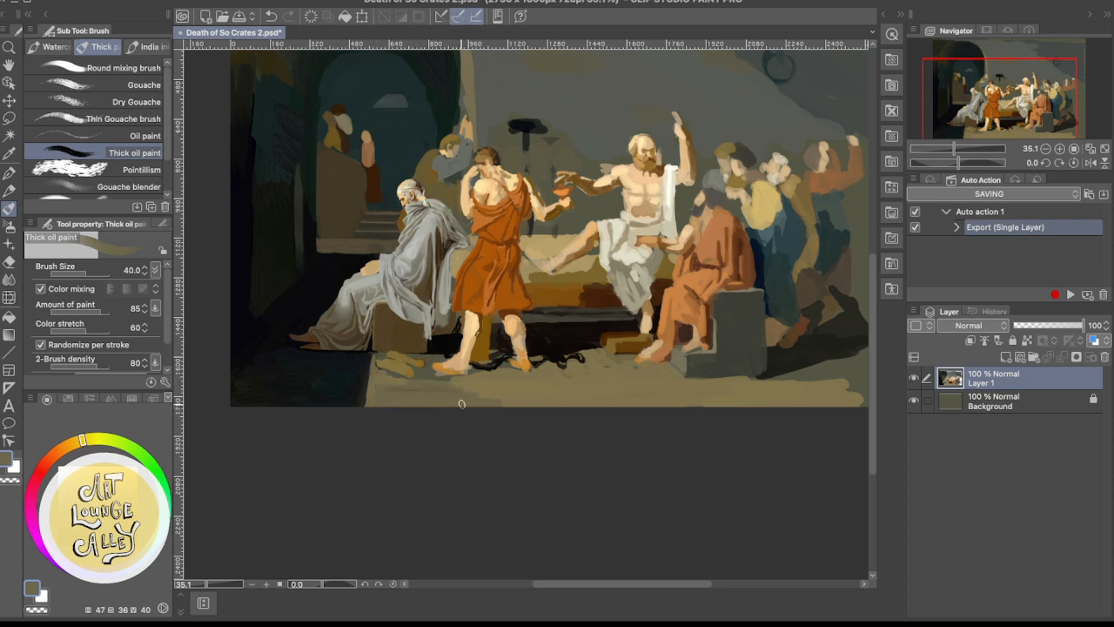
left_click(395, 380, "alt")
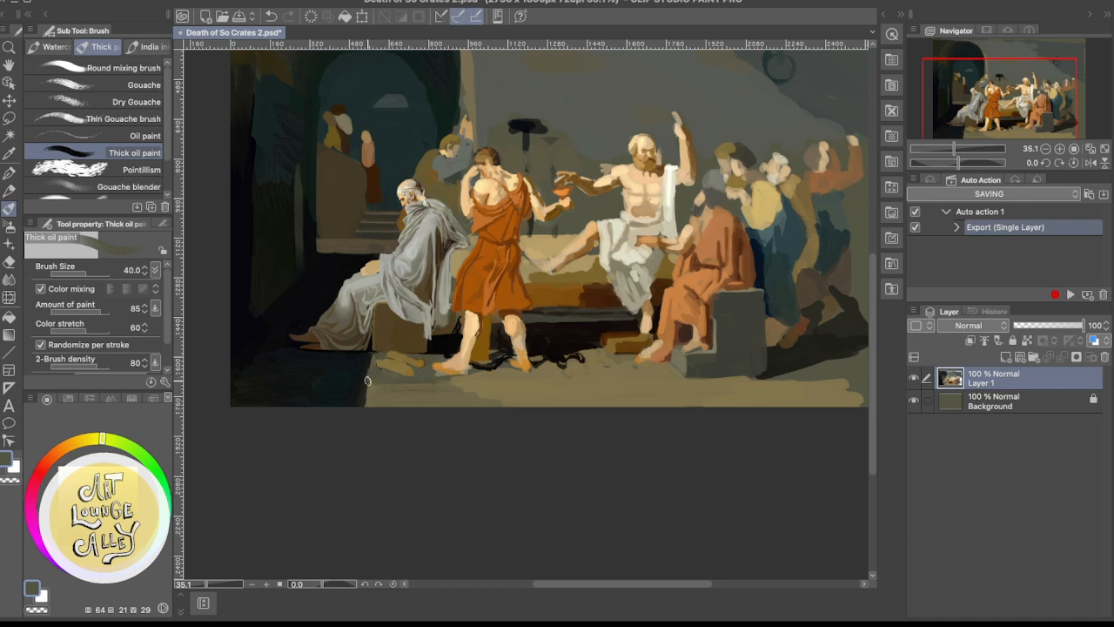
left_click(400, 385, "alt")
mouse_move(393, 387)
left_mouse_down()
mouse_move(515, 390)
mouse_move(389, 396)
mouse_move(513, 401)
left_mouse_up()
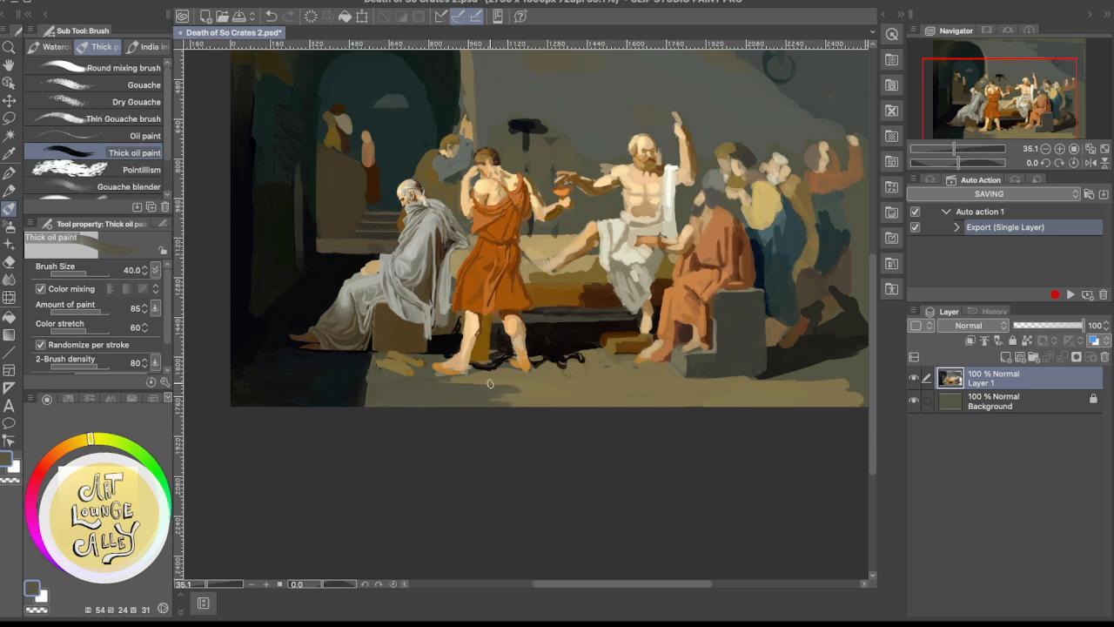
Cover the floor's front strip from the orange-robed man to the canvas centre with long horizontal grey-brown strokes
left_click_drag(444, 383, 622, 396)
left_click_drag(447, 402, 598, 404)
left_click_drag(493, 403, 625, 403)
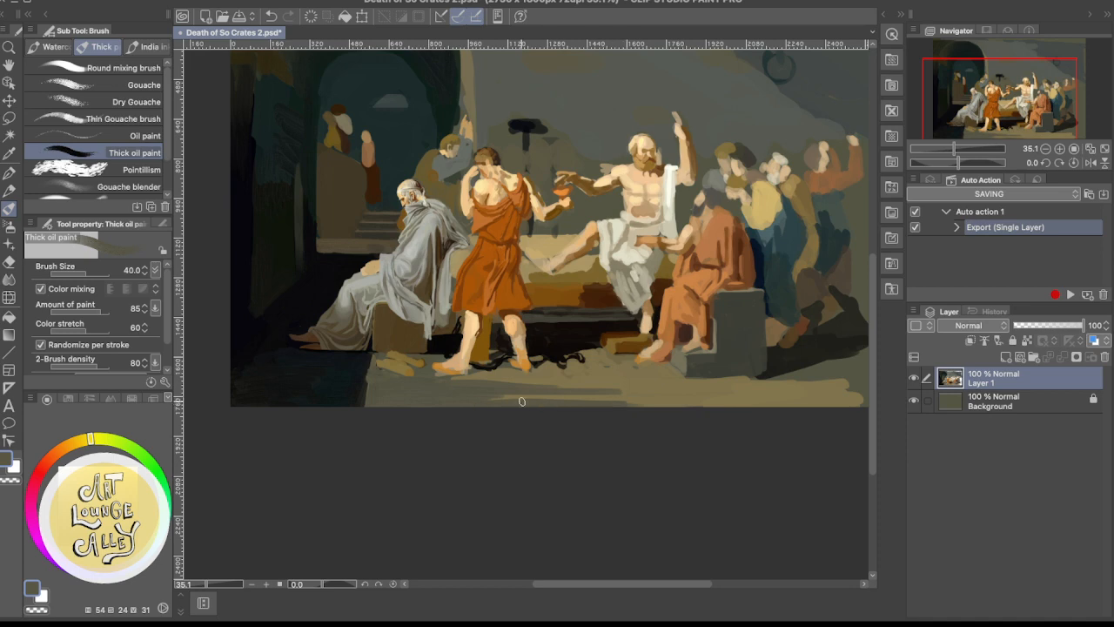
left_click_drag(522, 401, 615, 398)
left_click_drag(460, 398, 602, 396)
mouse_move(503, 389)
left_mouse_down()
mouse_move(603, 386)
mouse_move(472, 387)
mouse_move(614, 384)
left_mouse_up()
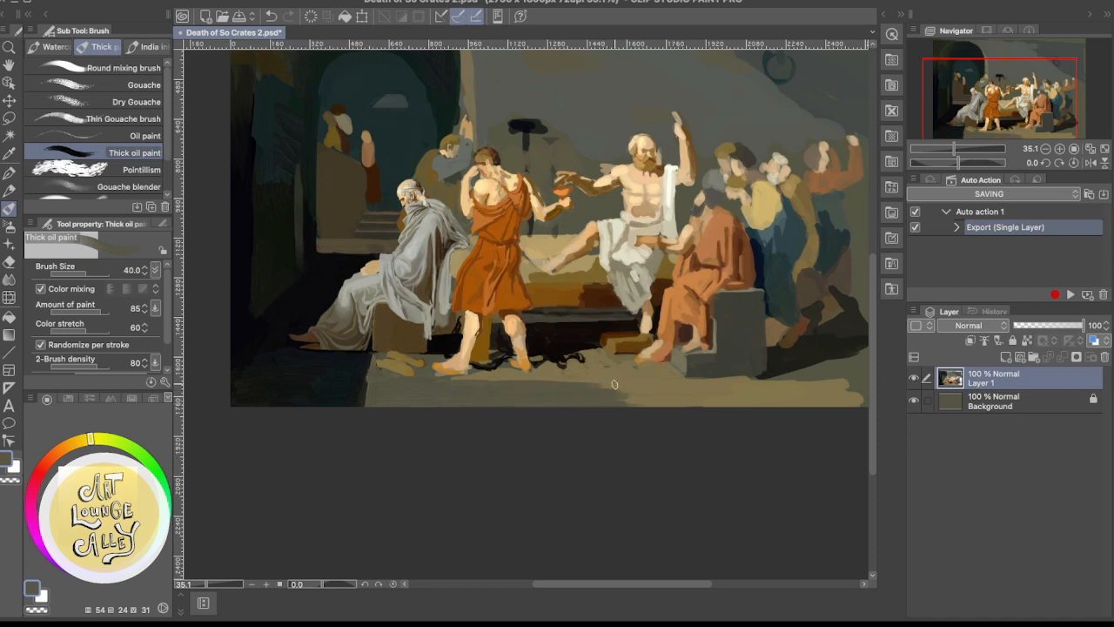
left_click(485, 382, "alt")
left_click(601, 380, "alt")
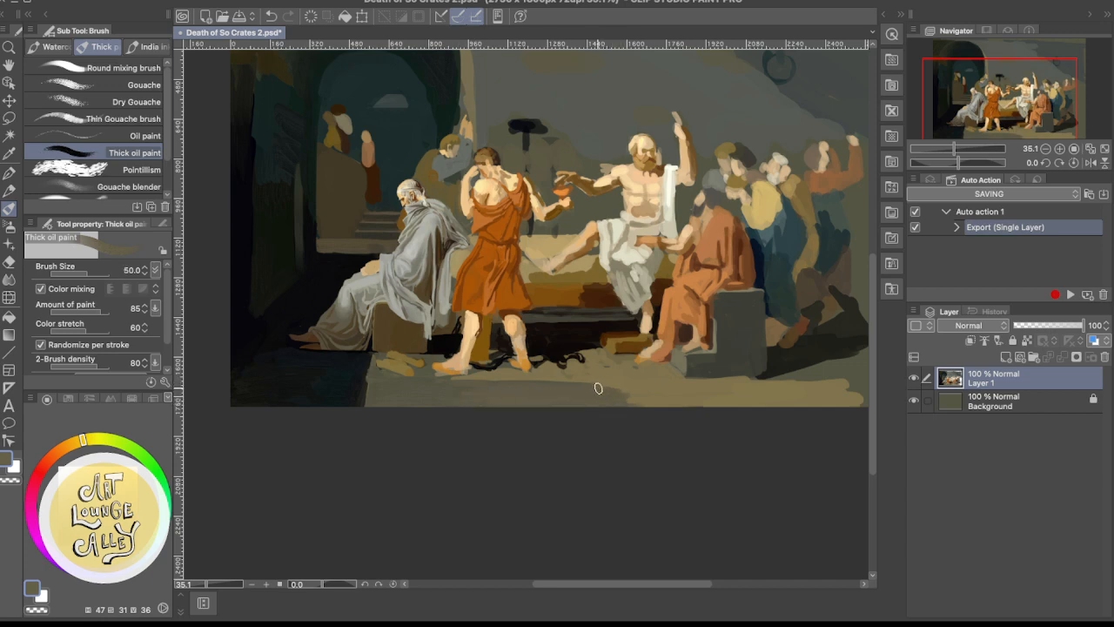
Enlarge the brush to 100 and extend the brown floor tone toward the area in front of the stone block
key("bracketright")
key("bracketright")
key("bracketright")
key("bracketright")
left_click_drag(628, 398, 659, 398)
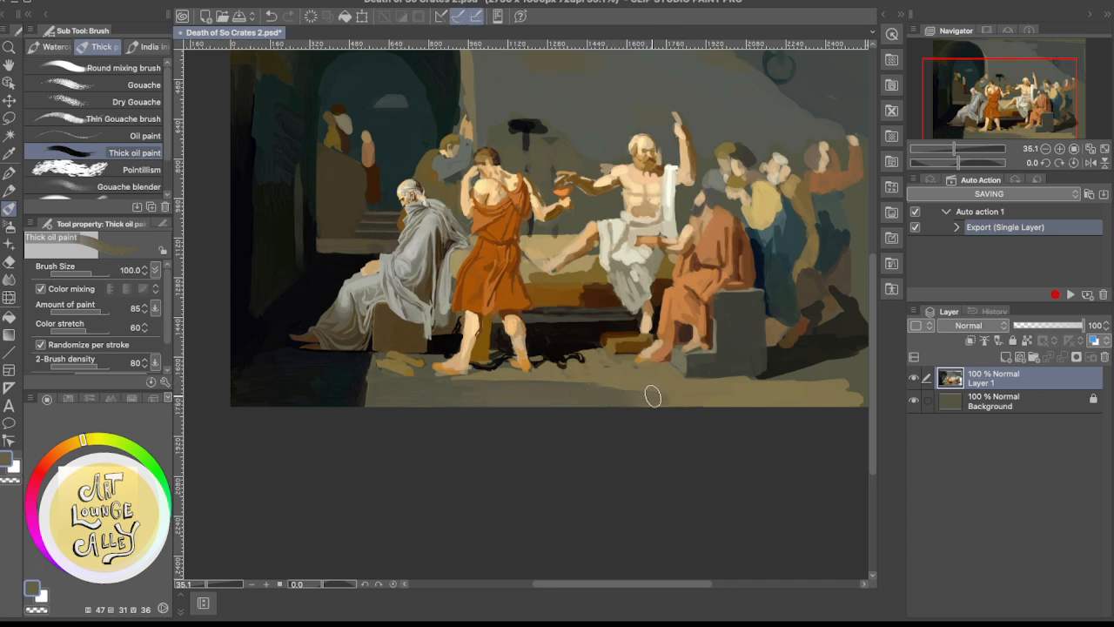
Mix a lighter, greyer beige from the floor colour and paint a light patch on the front floor beneath Socrates
left_click(671, 390, "alt")
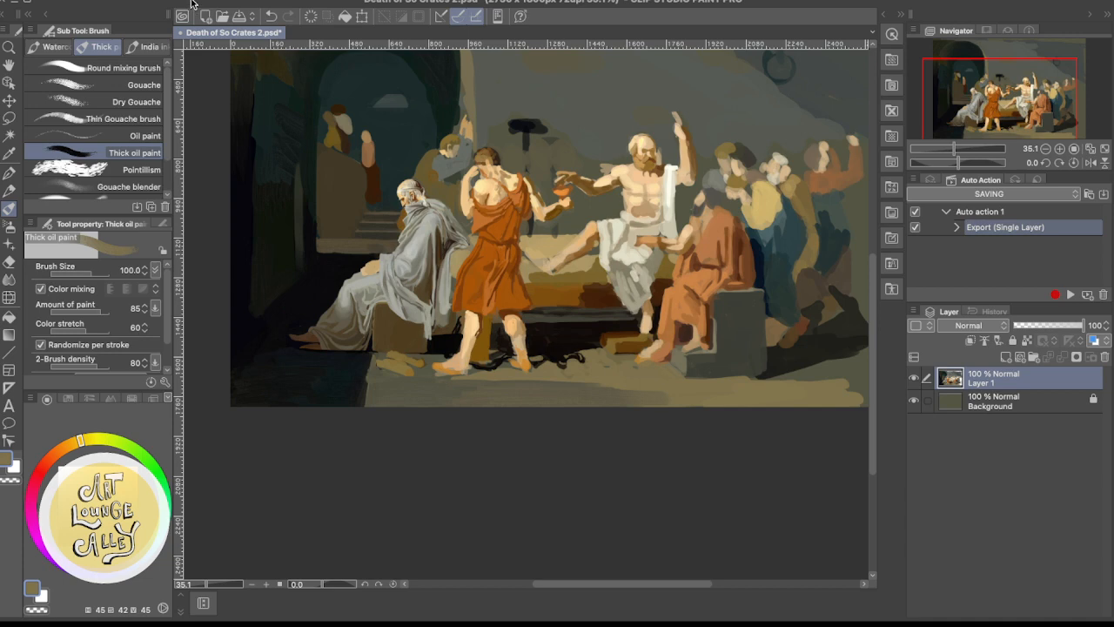
left_click_drag(93, 510, 84, 493)
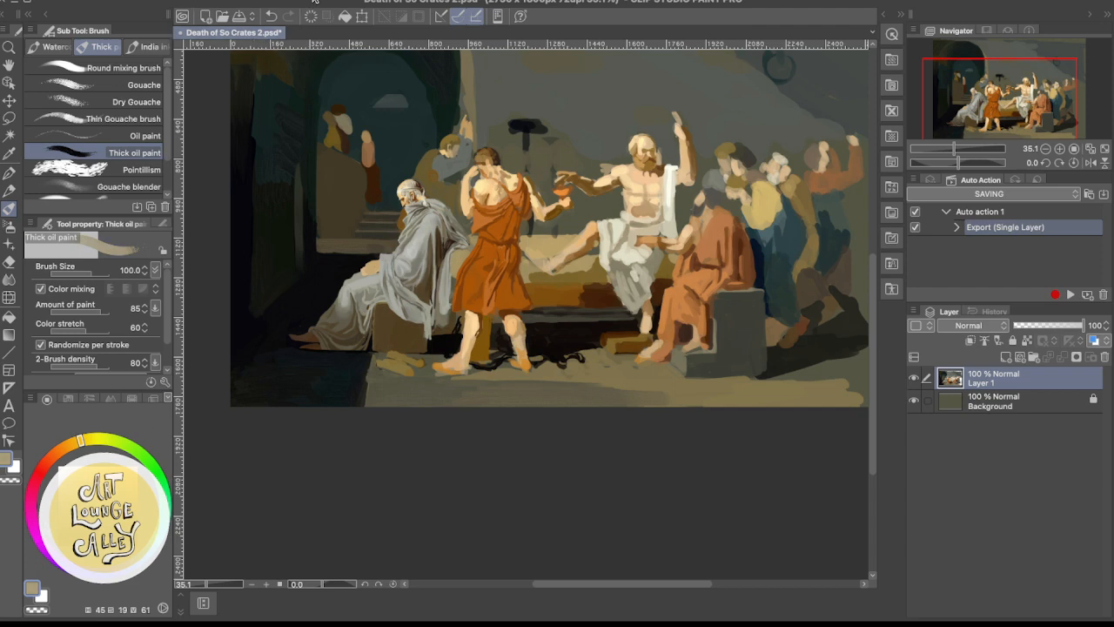
left_click_drag(652, 389, 576, 394)
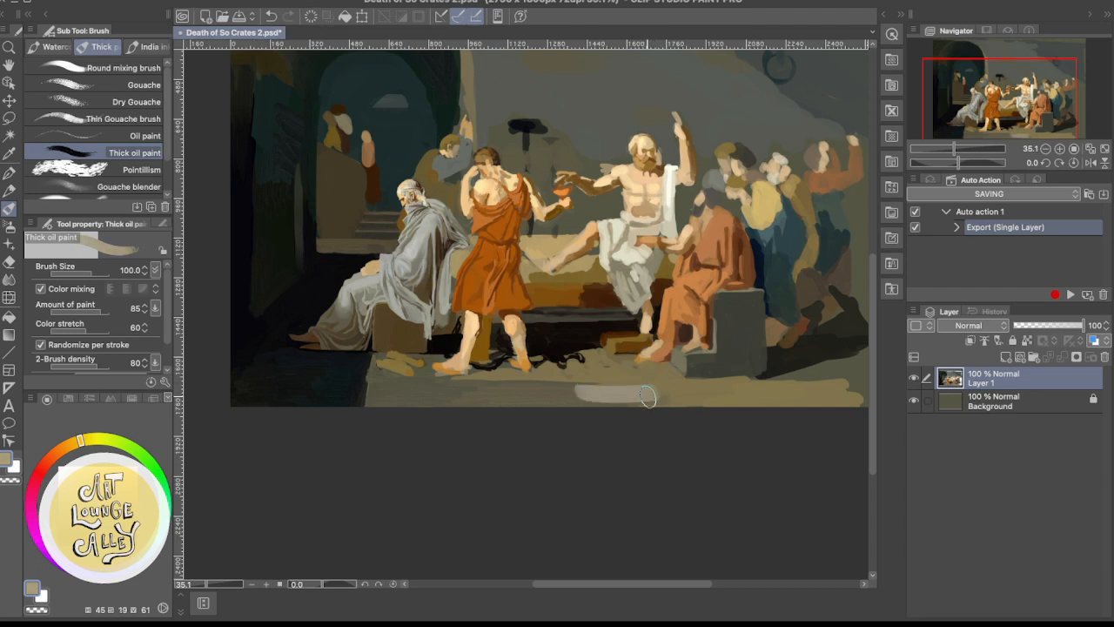
mouse_move(655, 398)
left_mouse_down()
mouse_move(538, 395)
mouse_move(610, 398)
left_mouse_up()
left_click(561, 395, "alt")
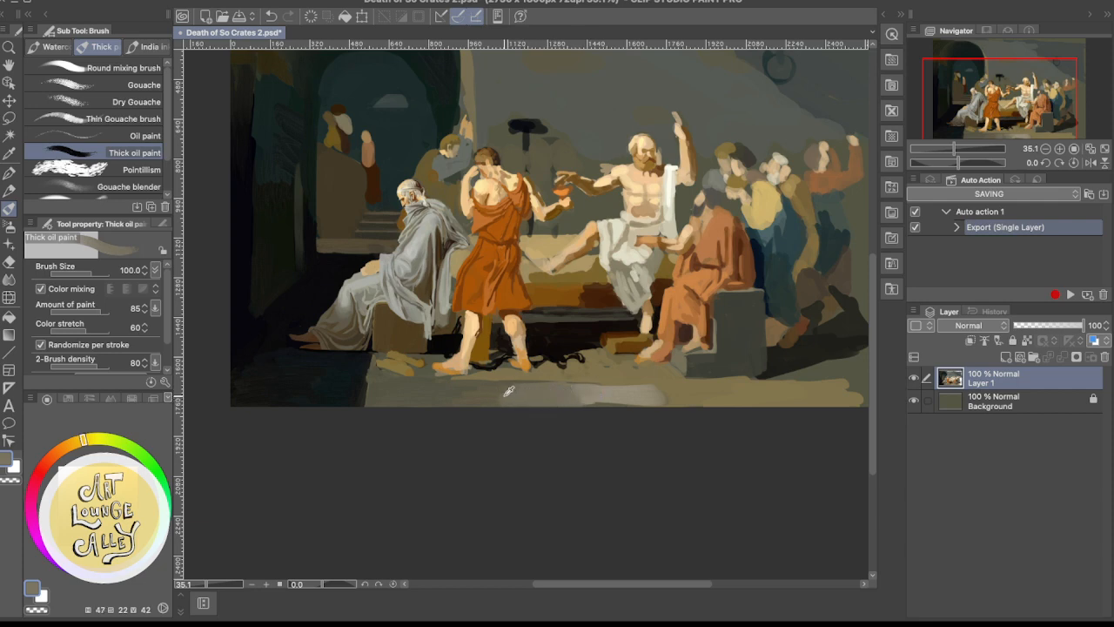
Blend the light floor patch into the darker floor on its left with sampled intermediate tones
left_click(505, 396, "alt")
mouse_move(486, 401)
left_mouse_down()
mouse_move(608, 390)
mouse_move(505, 400)
mouse_move(645, 403)
mouse_move(566, 399)
left_mouse_up()
left_click(557, 395, "alt")
left_click(641, 391, "alt")
left_click_drag(641, 400, 536, 396)
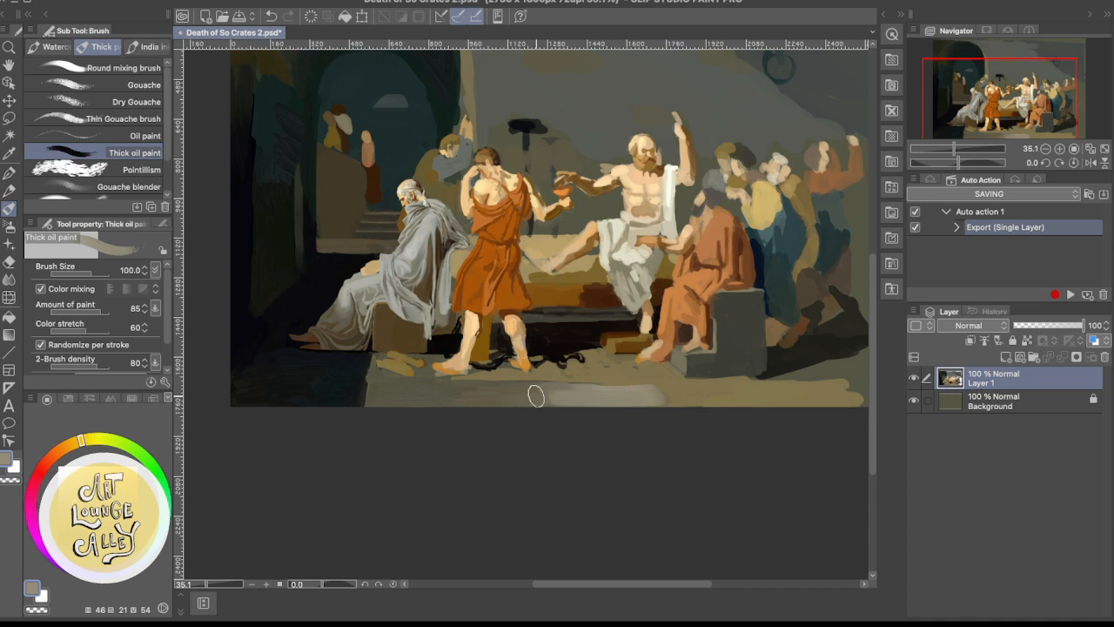
Extend the light floor patch upward to the base of the stone block with sampled light grey-beige strokes
left_click(692, 388, "alt")
left_click(653, 389, "alt")
left_click_drag(659, 390, 590, 386)
left_click_drag(662, 383, 583, 383)
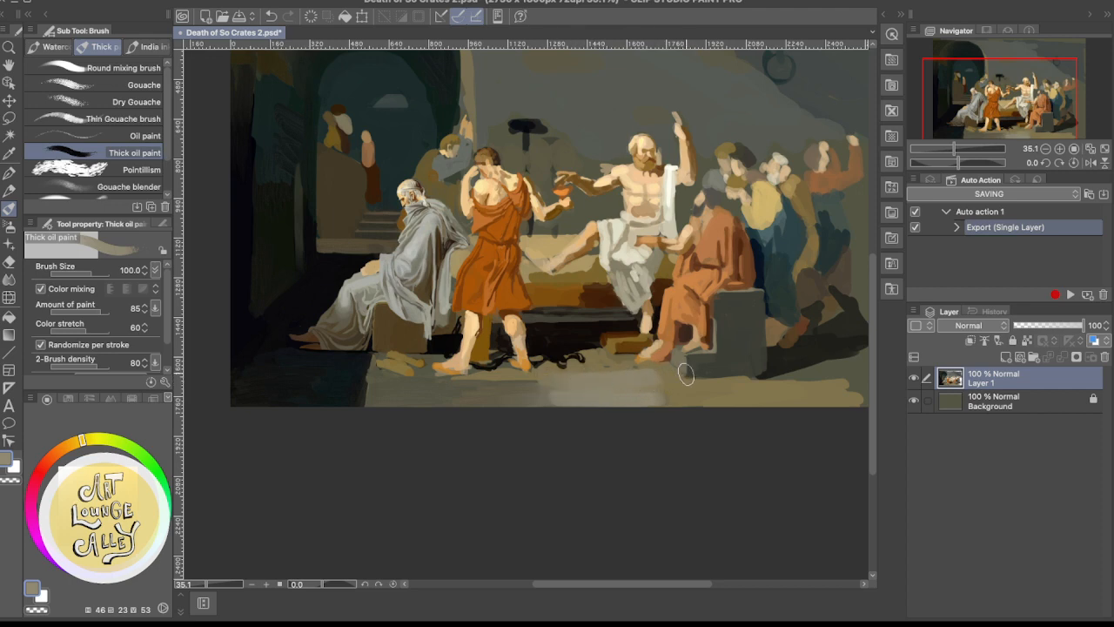
left_click_drag(578, 375, 649, 373)
mouse_move(587, 372)
left_mouse_down()
mouse_move(701, 396)
mouse_move(644, 396)
mouse_move(746, 386)
mouse_move(678, 390)
mouse_move(789, 404)
mouse_move(712, 394)
mouse_move(804, 387)
mouse_move(689, 394)
mouse_move(549, 437)
mouse_move(635, 447)
left_mouse_up()
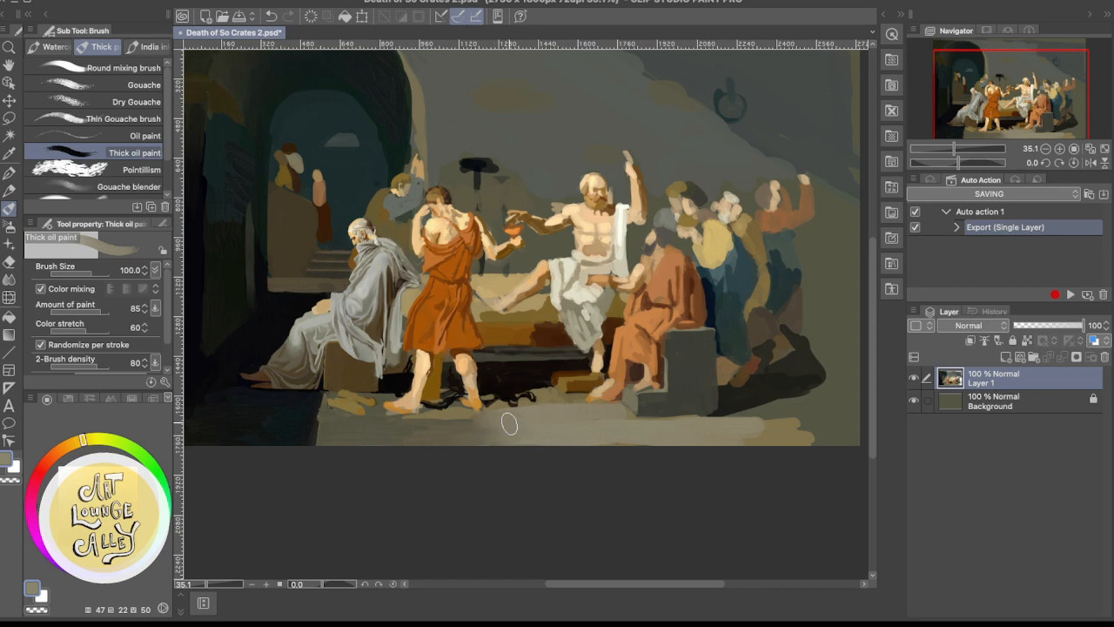
left_click(462, 414, "alt")
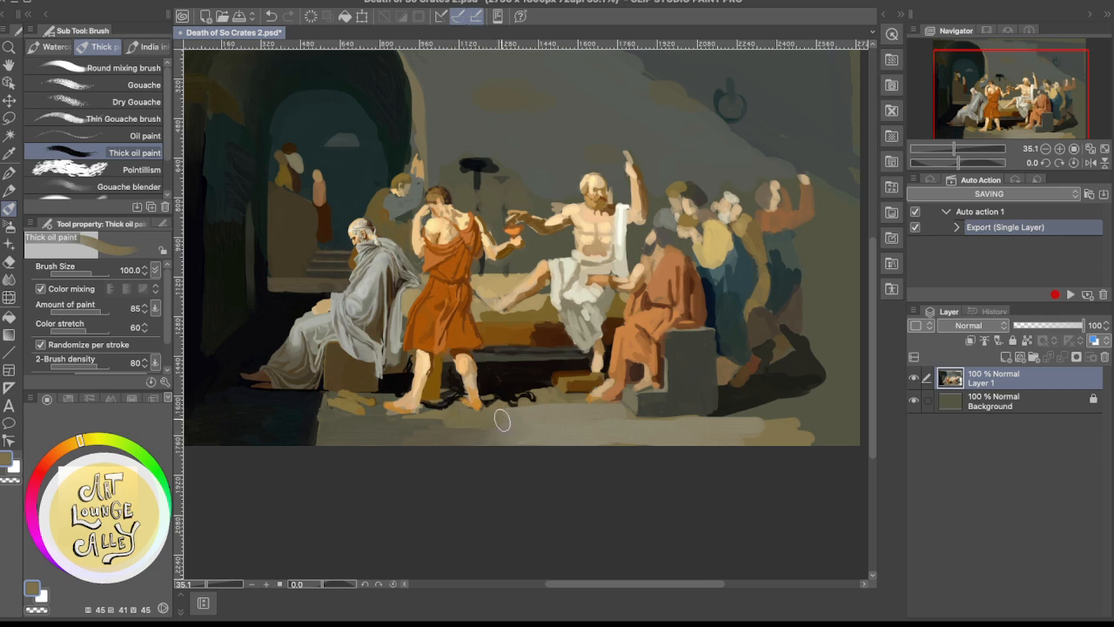
key("super+z")
mouse_move(539, 403)
left_mouse_down()
mouse_move(552, 368)
mouse_move(582, 426)
mouse_move(657, 457)
mouse_move(532, 432)
left_mouse_up()
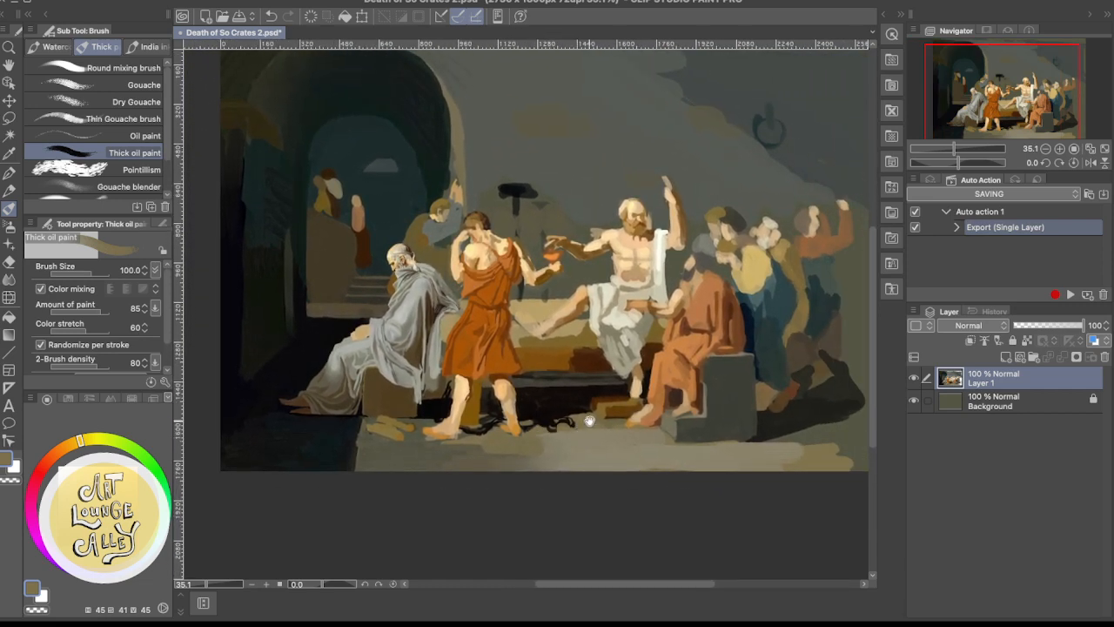
Paint the floor's right end below the stone block and its shadow with sampled warm brown, smoothing the ragged edge strokes
mouse_move(602, 423)
left_mouse_down()
mouse_move(519, 415)
mouse_move(576, 409)
left_mouse_up()
left_click(726, 450, "alt")
mouse_move(725, 450)
left_mouse_down()
mouse_move(799, 459)
mouse_move(734, 461)
mouse_move(763, 448)
mouse_move(739, 444)
mouse_move(805, 438)
mouse_move(677, 444)
mouse_move(737, 460)
mouse_move(678, 463)
mouse_move(781, 454)
mouse_move(706, 440)
mouse_move(718, 437)
mouse_move(837, 440)
left_mouse_up()
left_click(694, 438, "alt")
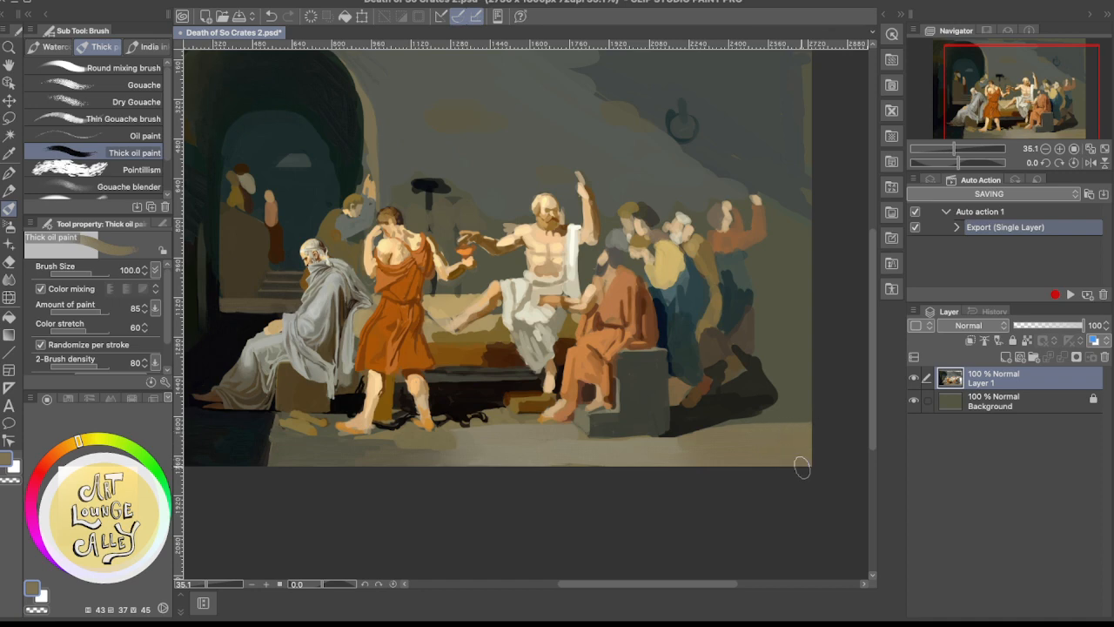
mouse_move(755, 453)
left_mouse_down()
mouse_move(704, 473)
mouse_move(758, 467)
mouse_move(635, 465)
mouse_move(675, 469)
left_mouse_up()
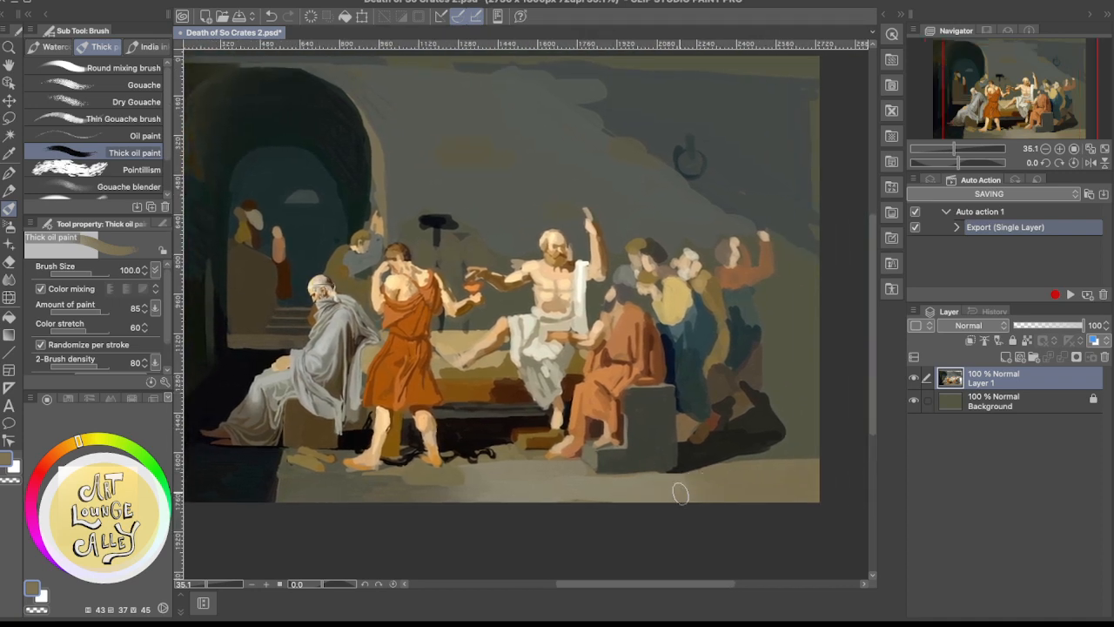
Sample a light grey-beige beside the stone block and blend it along the floor's front strip
left_click(580, 467, "alt")
left_click(547, 484, "alt")
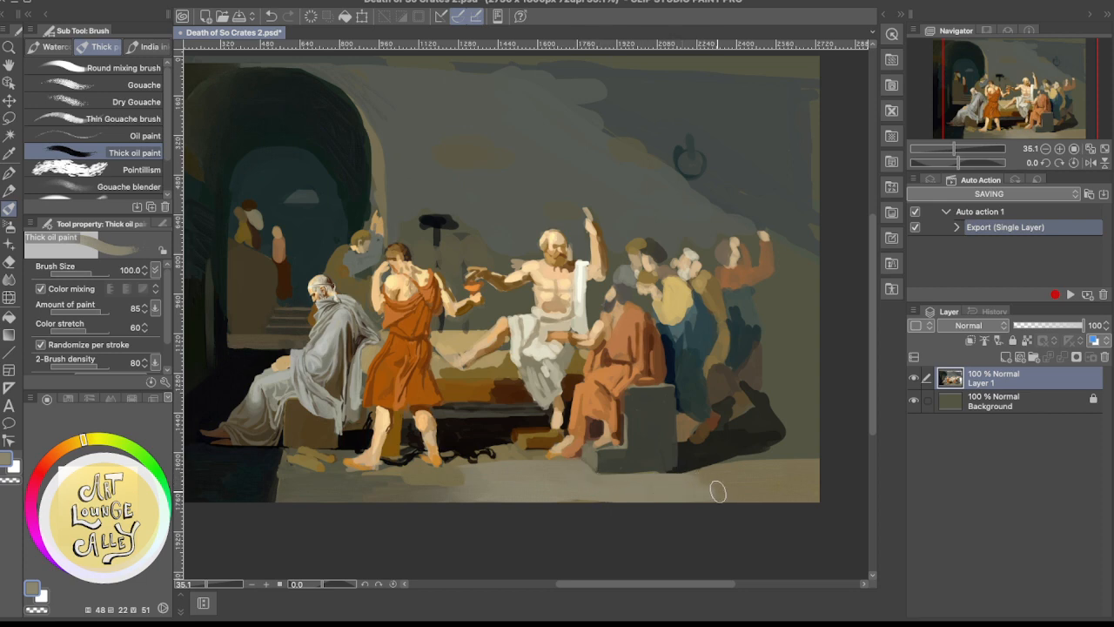
scroll(659, 488, "left", 3)
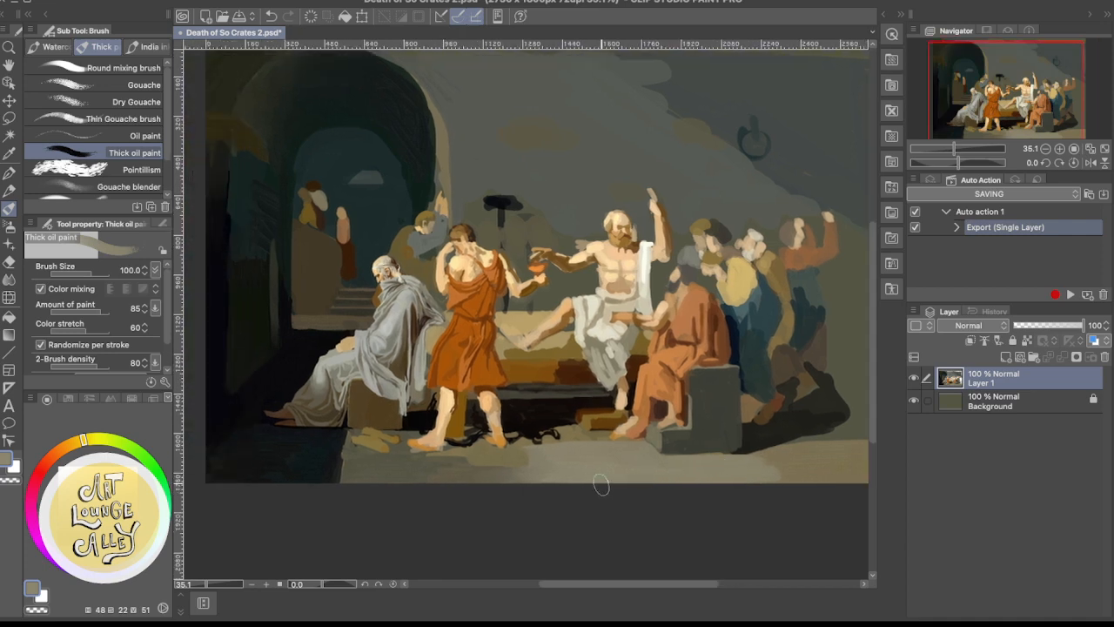
Blend the floor in front of the stone block toward the right end with sampled warm browns and grey-beiges
scroll(671, 478, "right", 3)
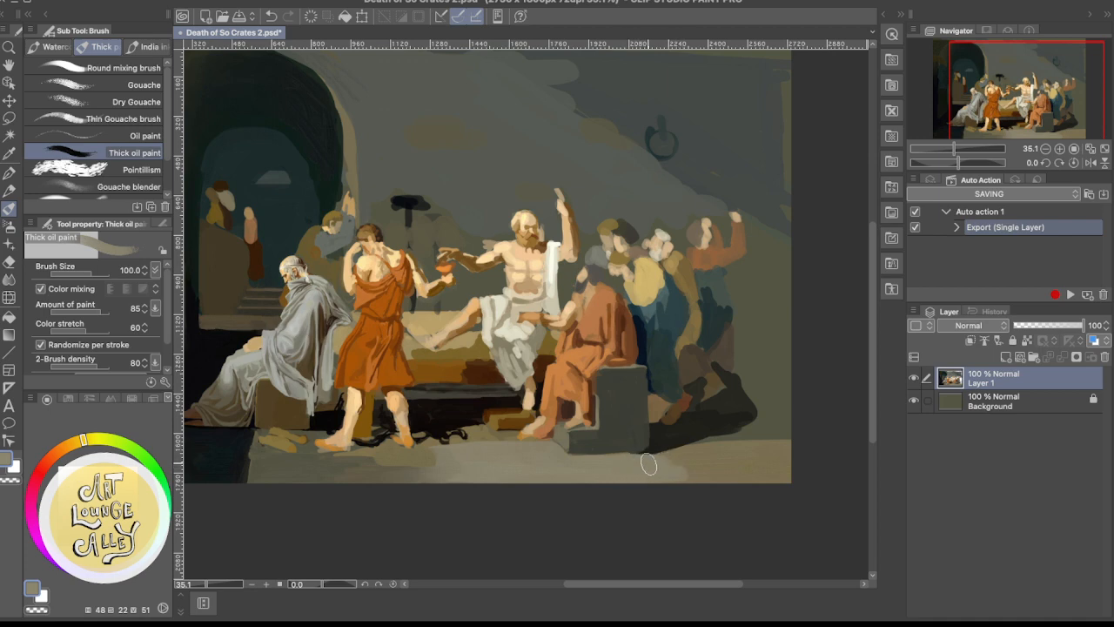
left_click(721, 460, "alt")
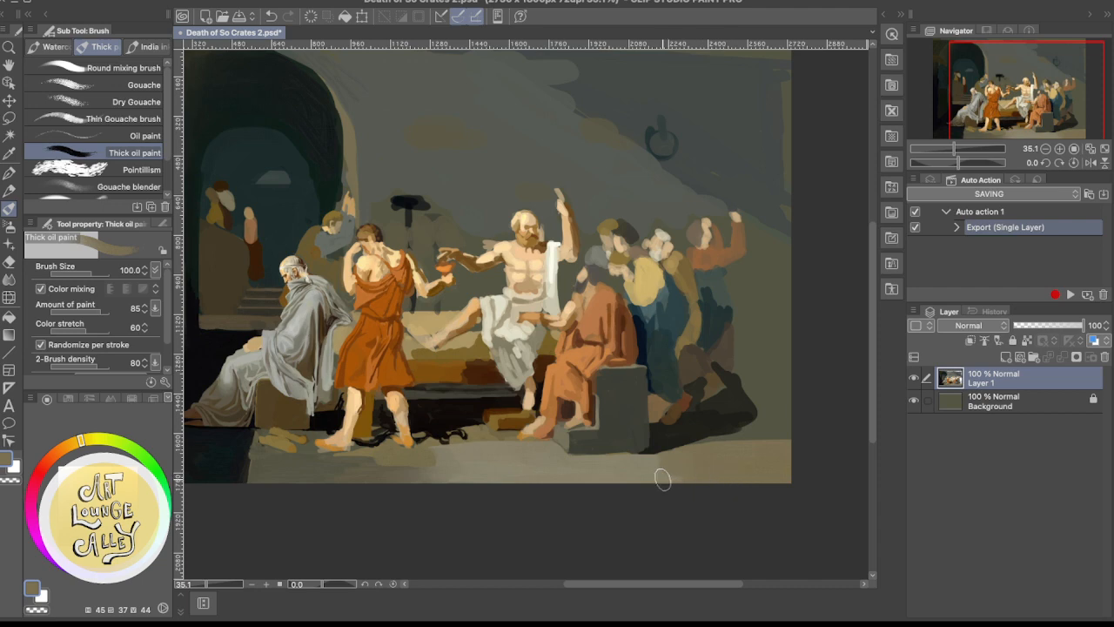
left_click(659, 471, "alt")
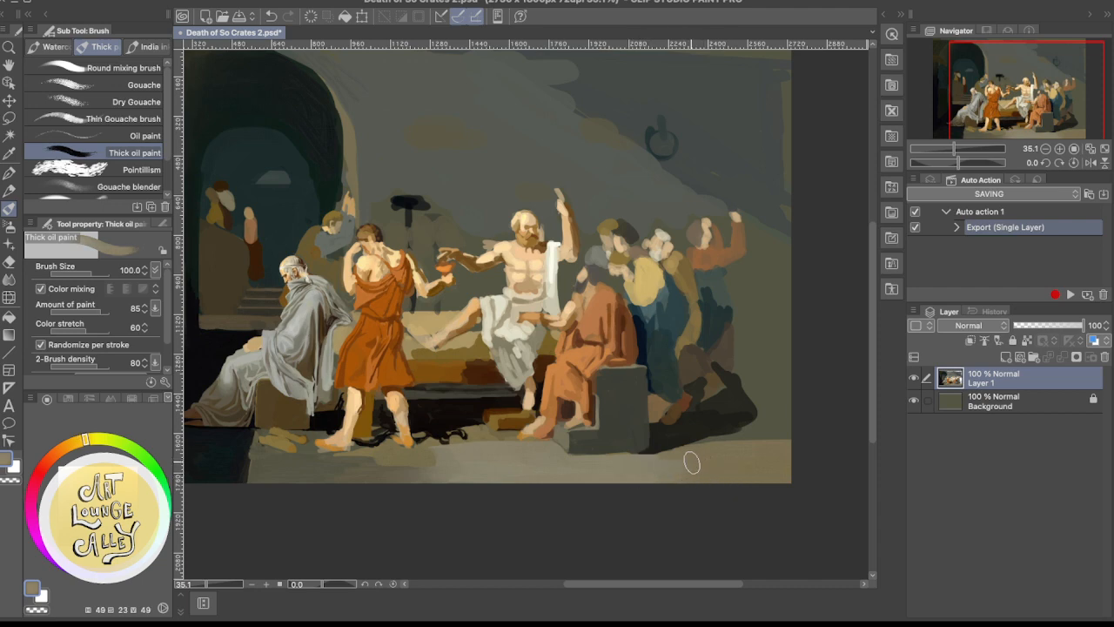
left_click(714, 456, "alt")
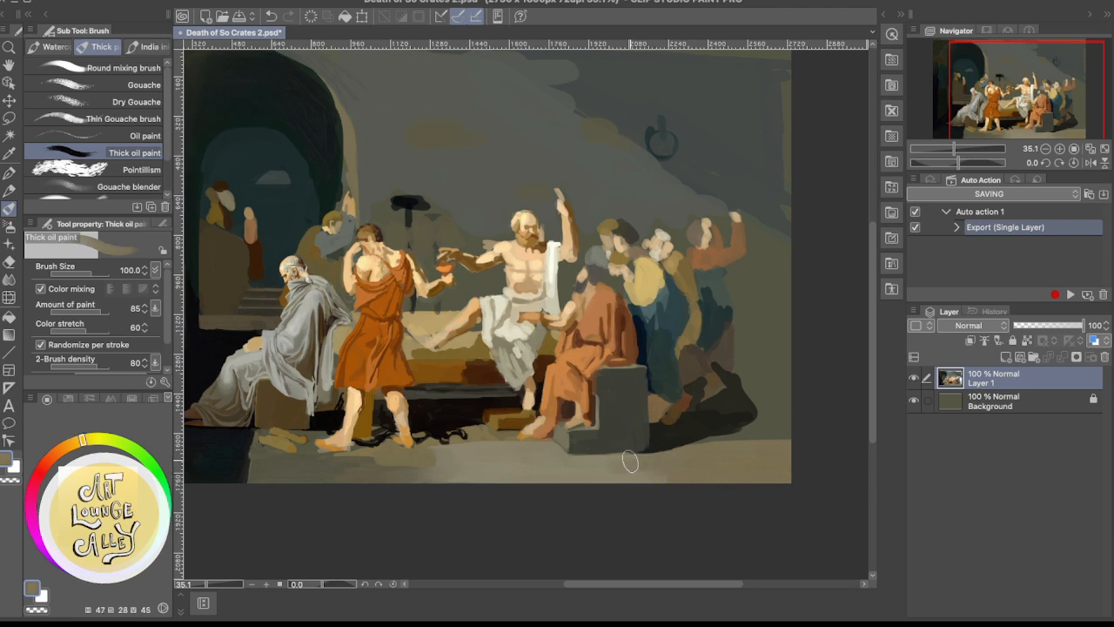
left_click(595, 468, "alt")
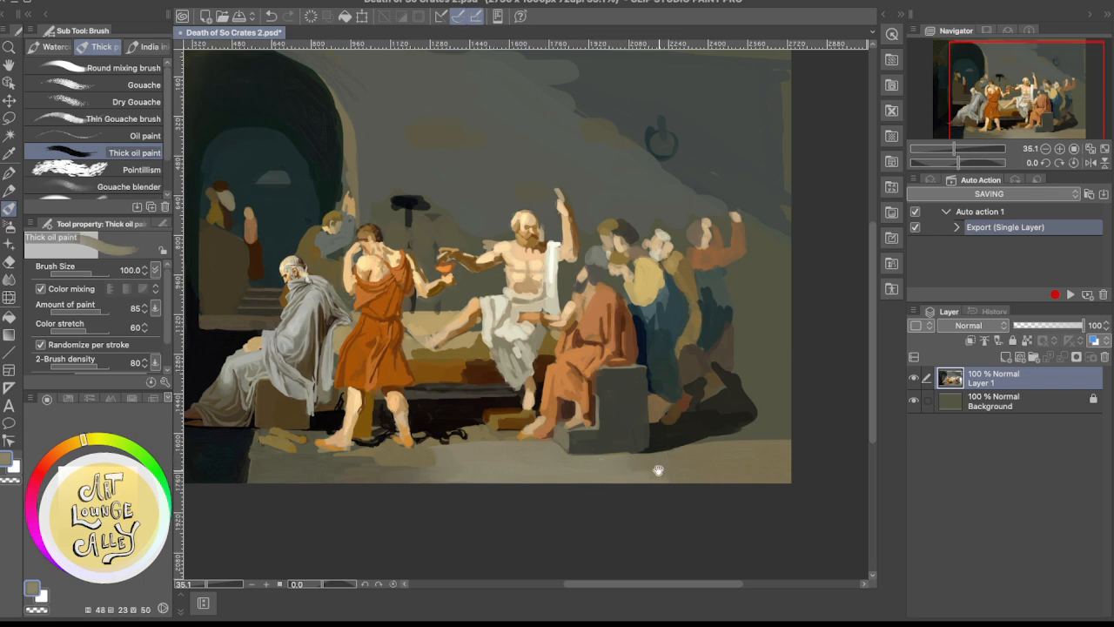
Paint the patch of floor beside the wooden footstool with sampled grey-beige strokes
mouse_move(659, 470)
left_mouse_down()
mouse_move(727, 469)
mouse_move(690, 490)
mouse_move(604, 485)
mouse_move(696, 455)
left_mouse_up()
left_click_drag(537, 484, 638, 462)
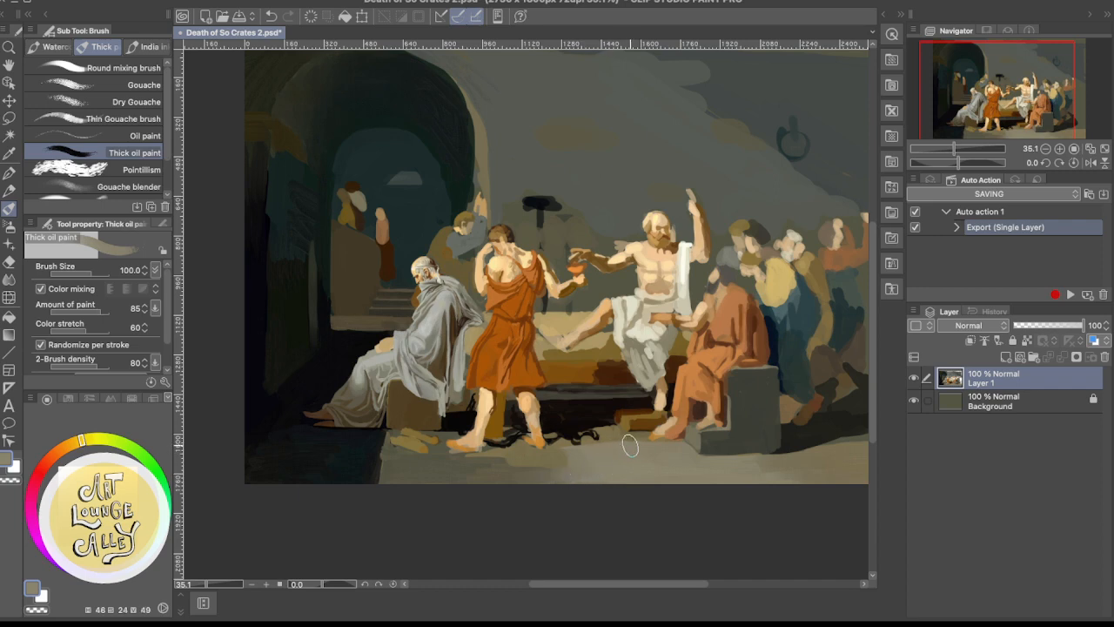
left_click(615, 434, "alt")
mouse_move(609, 434)
left_mouse_down()
mouse_move(642, 441)
mouse_move(601, 443)
mouse_move(629, 447)
mouse_move(598, 454)
mouse_move(638, 453)
mouse_move(585, 458)
mouse_move(624, 452)
left_mouse_up()
left_click(607, 449, "alt")
Smooth the floor's front strip below the orange-robed man's feet leftward with sampled grey-brown, undoing one stroke
left_click(545, 474, "alt")
left_click_drag(567, 463, 479, 480)
key("super+z")
mouse_move(548, 471)
left_mouse_down()
mouse_move(456, 470)
mouse_move(517, 466)
mouse_move(443, 480)
mouse_move(502, 478)
mouse_move(432, 470)
left_mouse_up()
left_click(447, 471, "alt")
left_click_drag(470, 469, 425, 470)
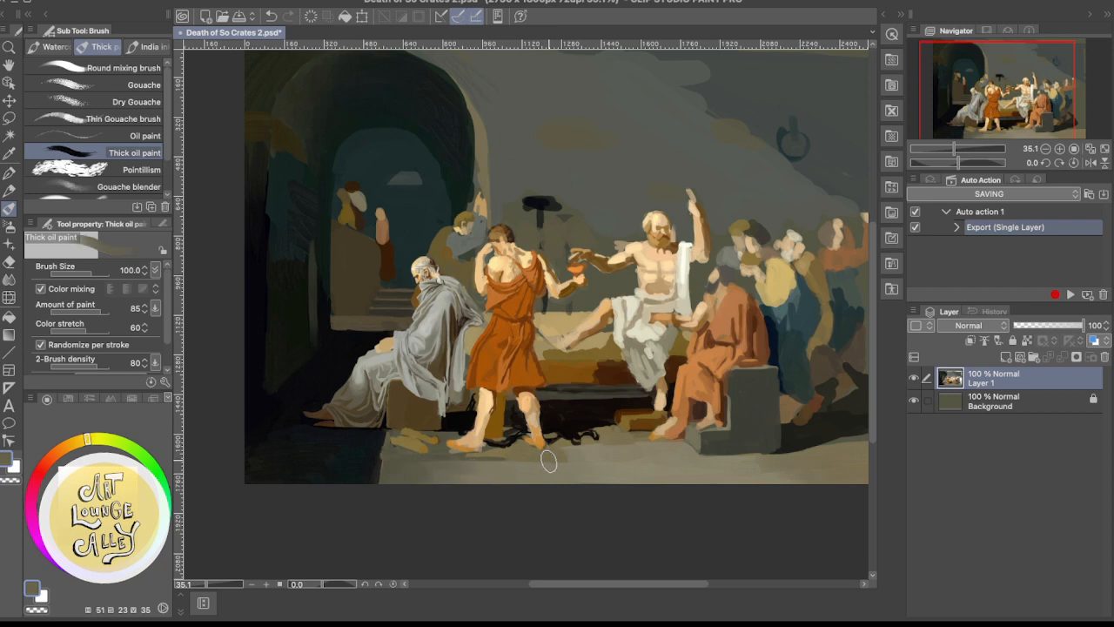
Blend the floor just under the orange-robed man's feet into the front strip with sampled olive-brown and lighter grey-brown
left_click_drag(557, 457, 632, 468)
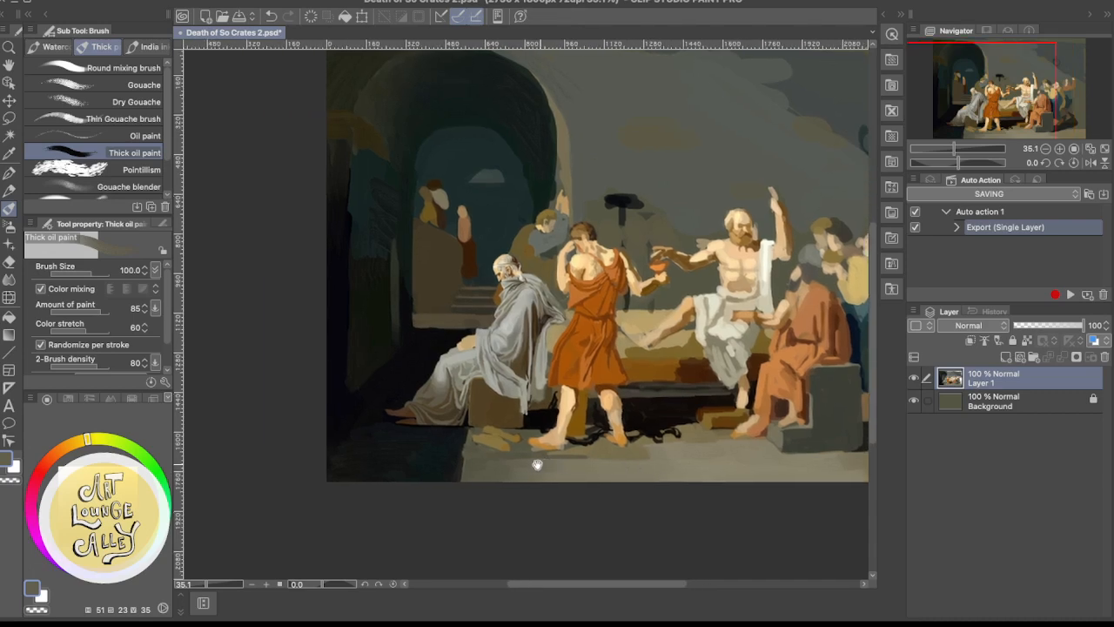
scroll(551, 467, "right", 3)
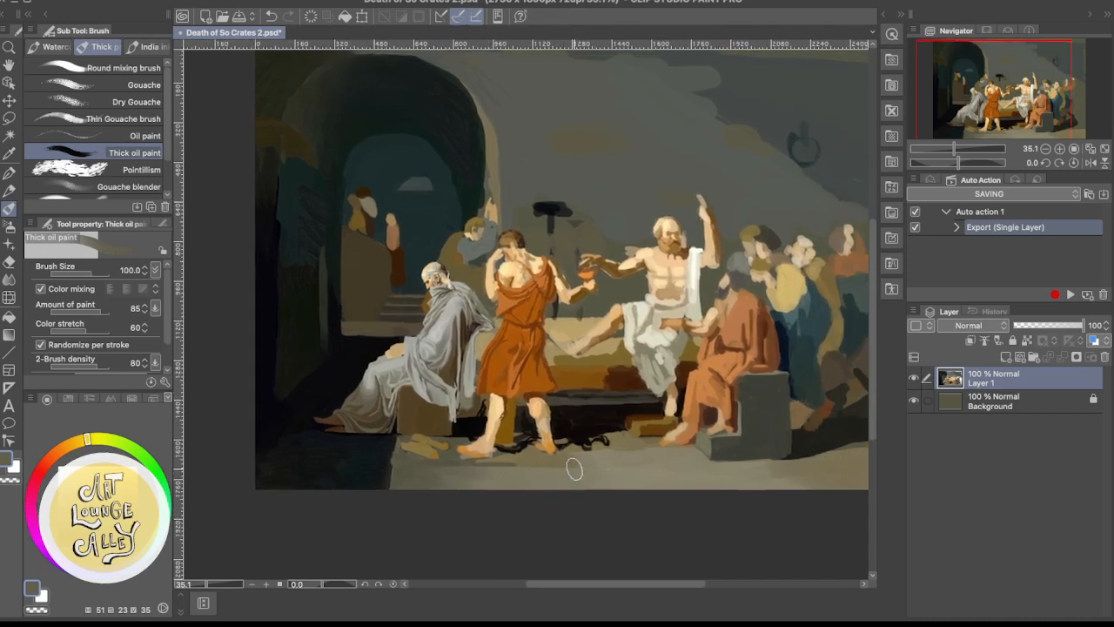
left_click(514, 461, "alt")
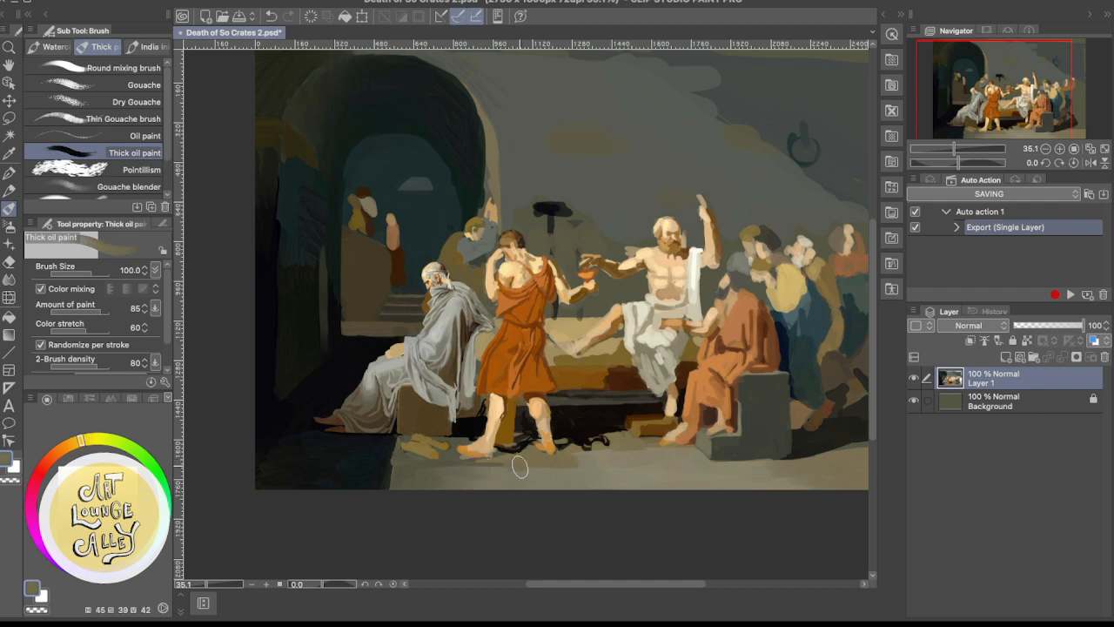
left_click(510, 477, "alt")
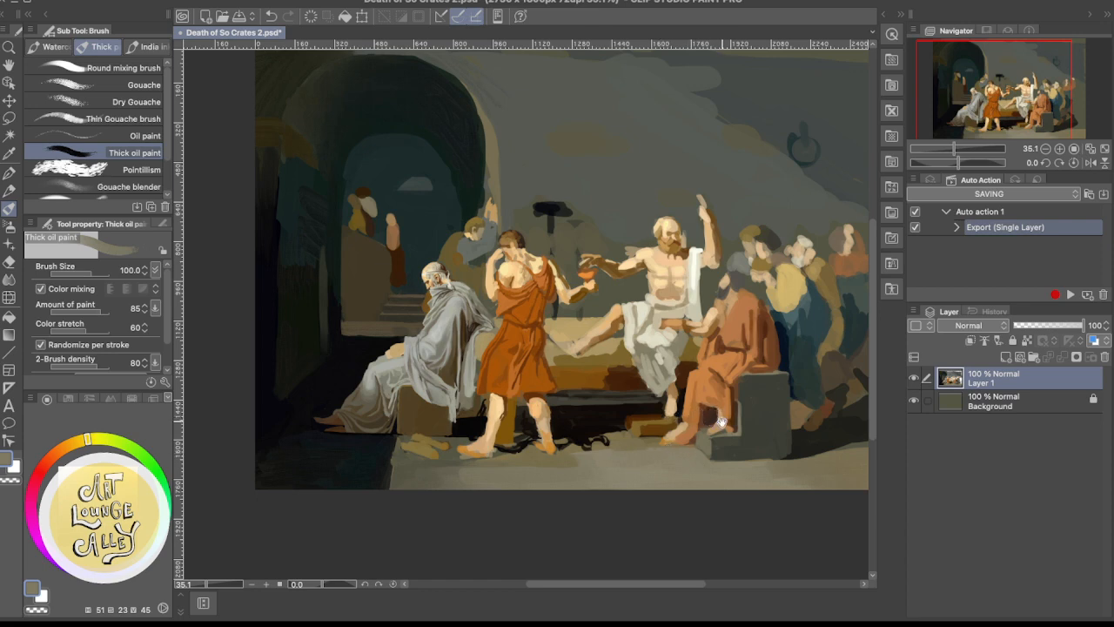
mouse_move(722, 415)
left_mouse_down()
mouse_move(642, 442)
mouse_move(651, 450)
mouse_move(711, 409)
left_mouse_up()
mouse_move(639, 437)
left_mouse_down()
mouse_move(686, 419)
mouse_move(604, 449)
left_mouse_up()
left_click_drag(680, 427, 651, 443)
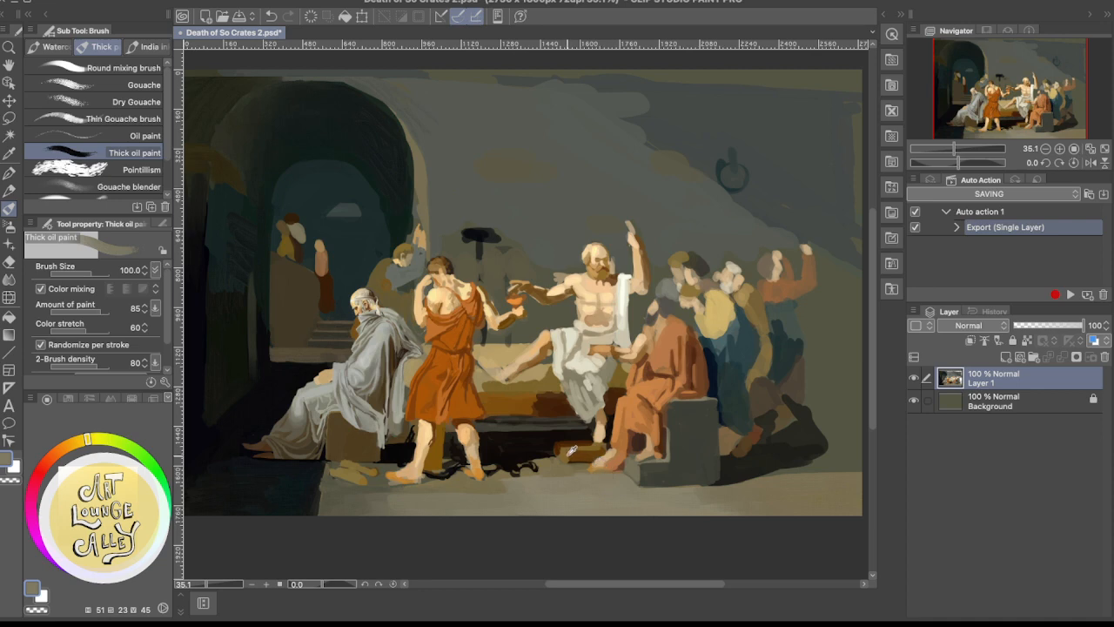
scroll(608, 439, "up", 2)
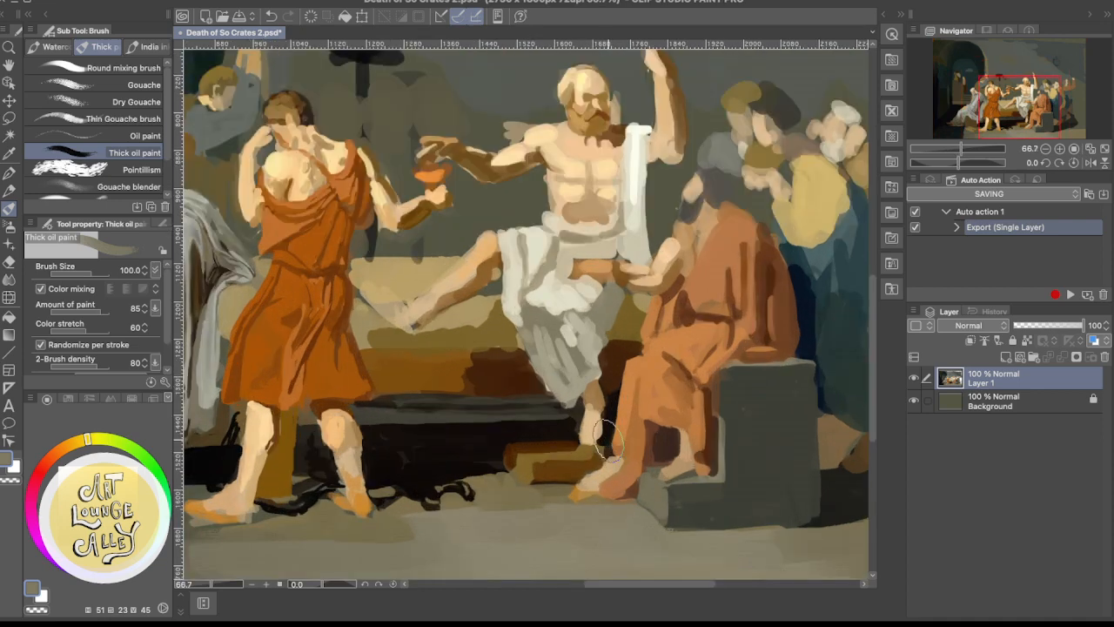
left_click_drag(618, 402, 596, 429)
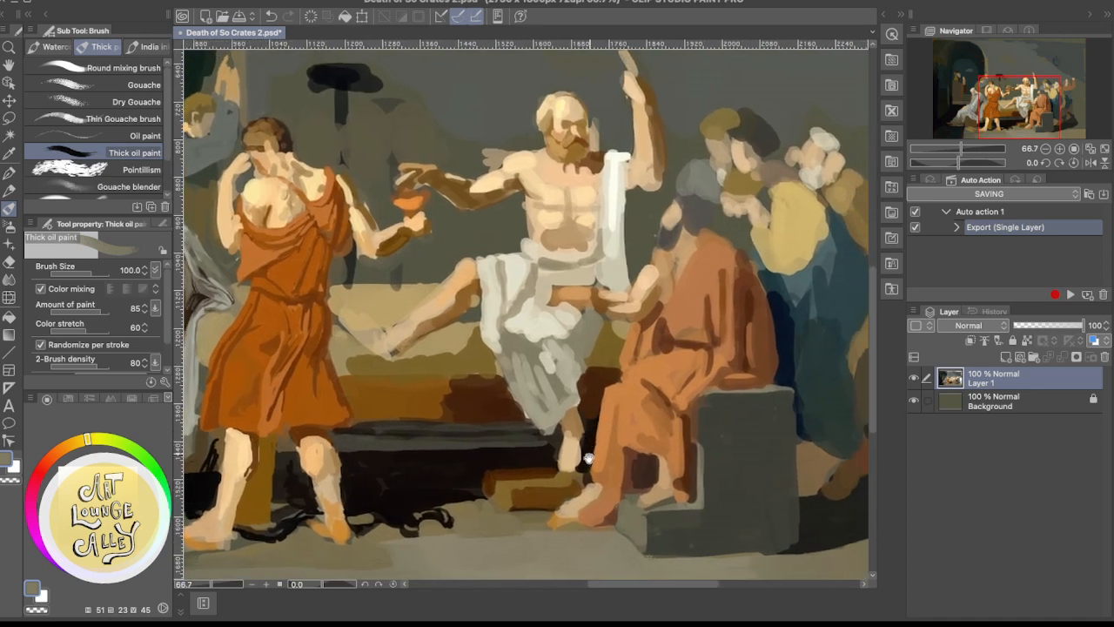
left_click(514, 482, "alt")
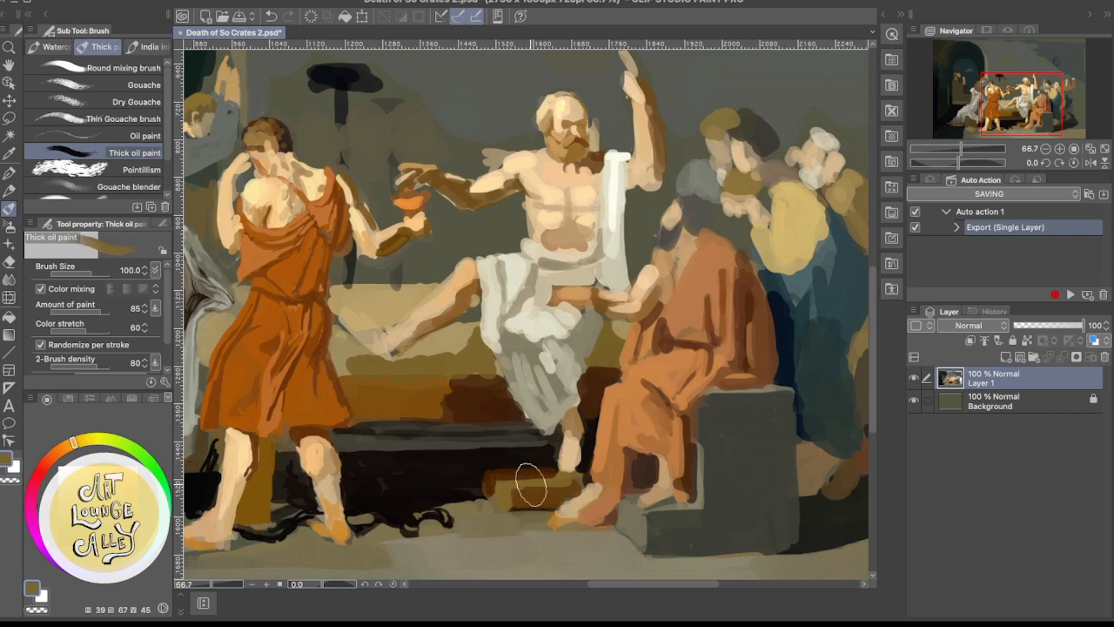
key("p")
key("bracketleft")
key("bracketleft")
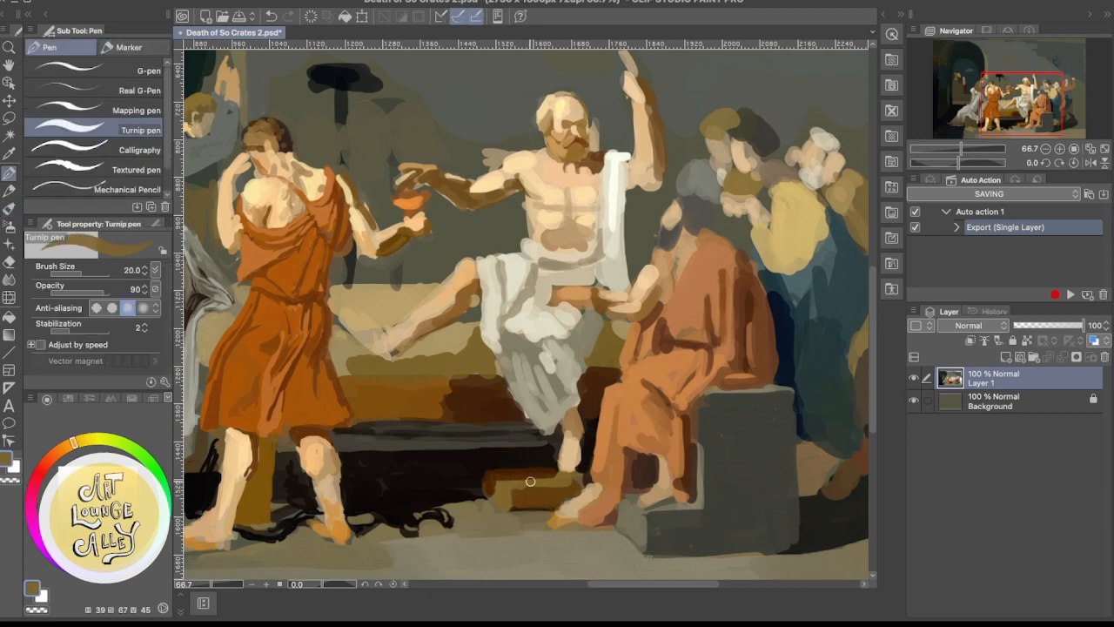
key("b")
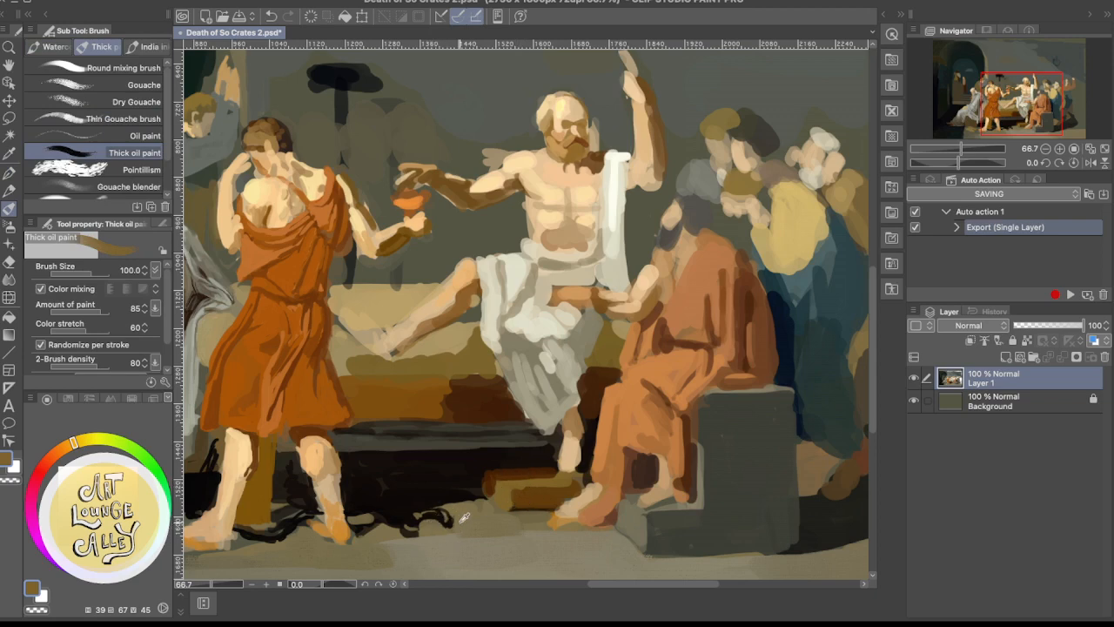
Paint muted brown on the floor between the orange-robed man's front foot and the chain, softening its edge with sampled light grey-beige
left_click_drag(466, 515, 495, 540)
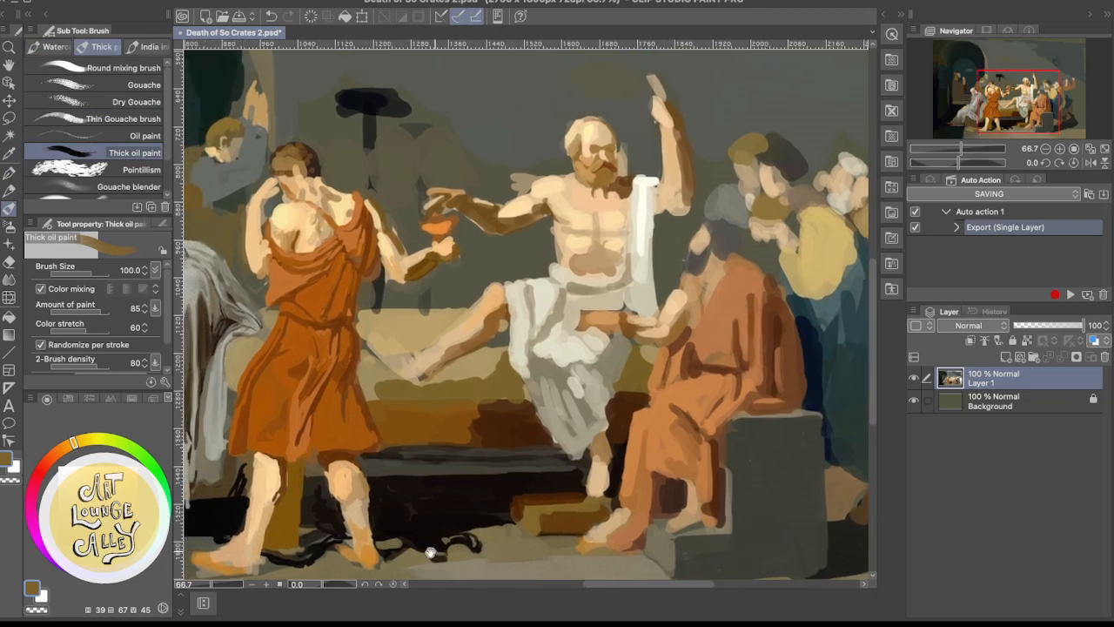
mouse_move(390, 556)
left_mouse_down()
mouse_move(430, 562)
mouse_move(458, 518)
left_mouse_up()
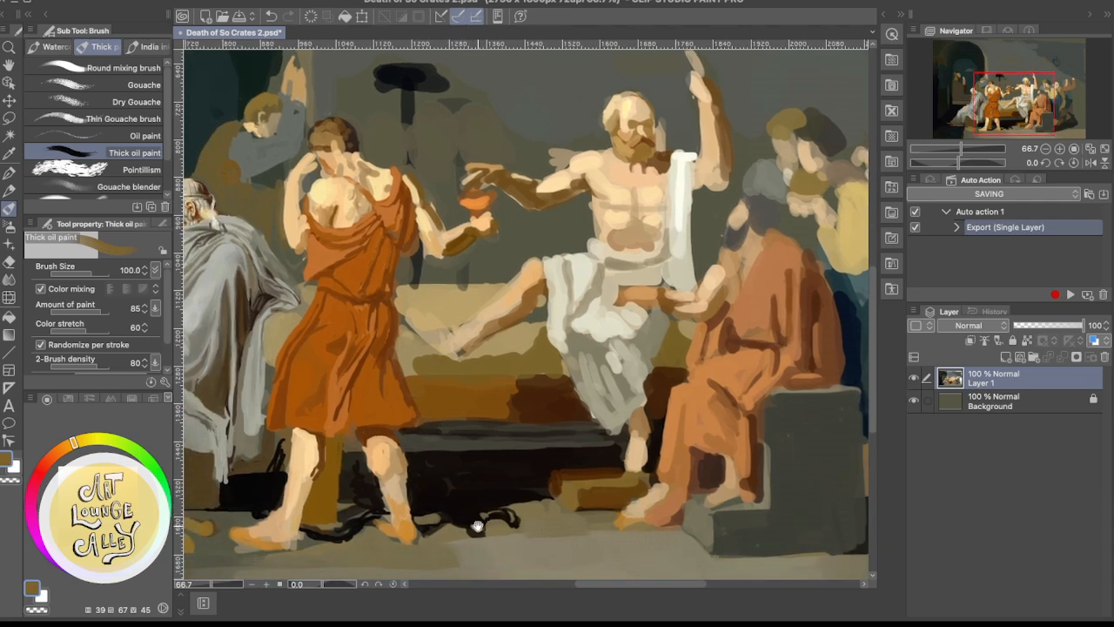
left_click(460, 546, "alt")
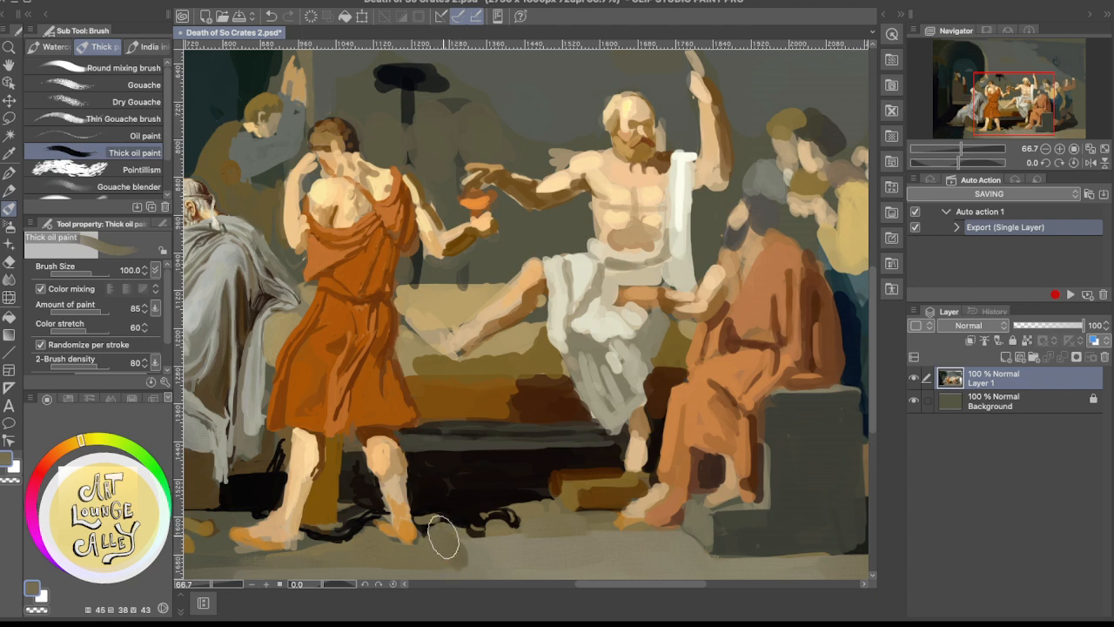
mouse_move(459, 562)
left_mouse_down()
mouse_move(516, 505)
mouse_move(580, 497)
left_mouse_up()
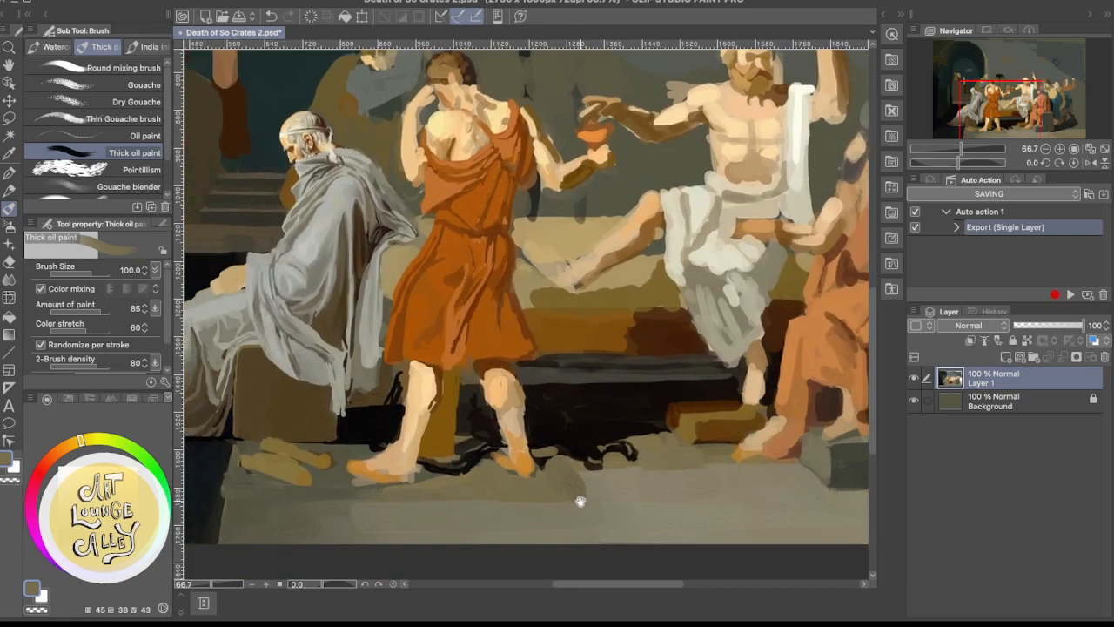
left_click(615, 489, "alt")
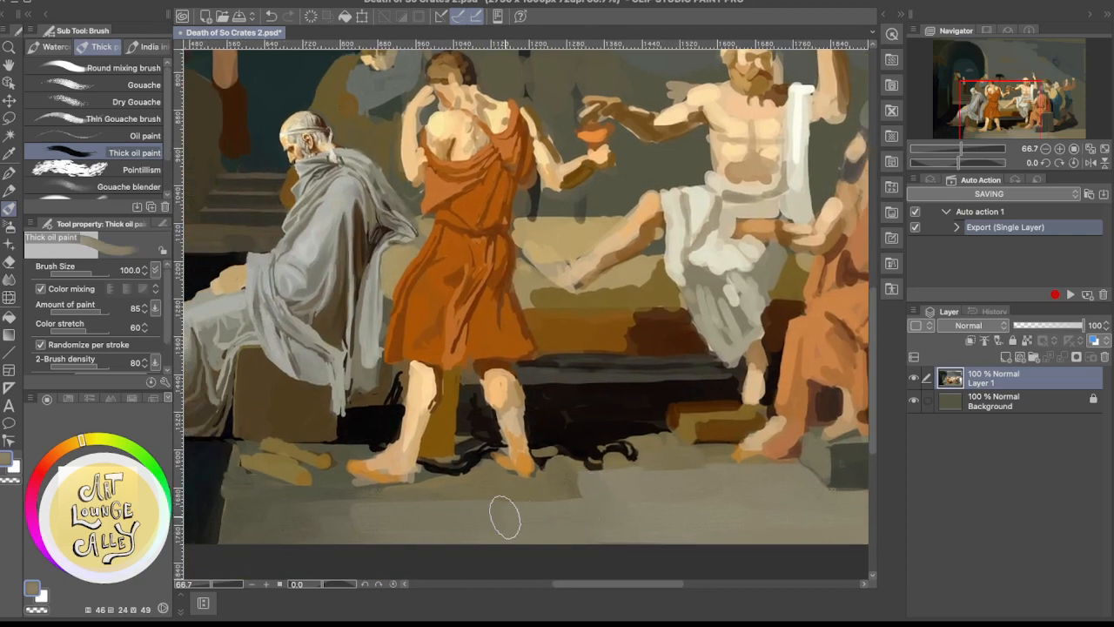
left_click_drag(599, 503, 603, 521)
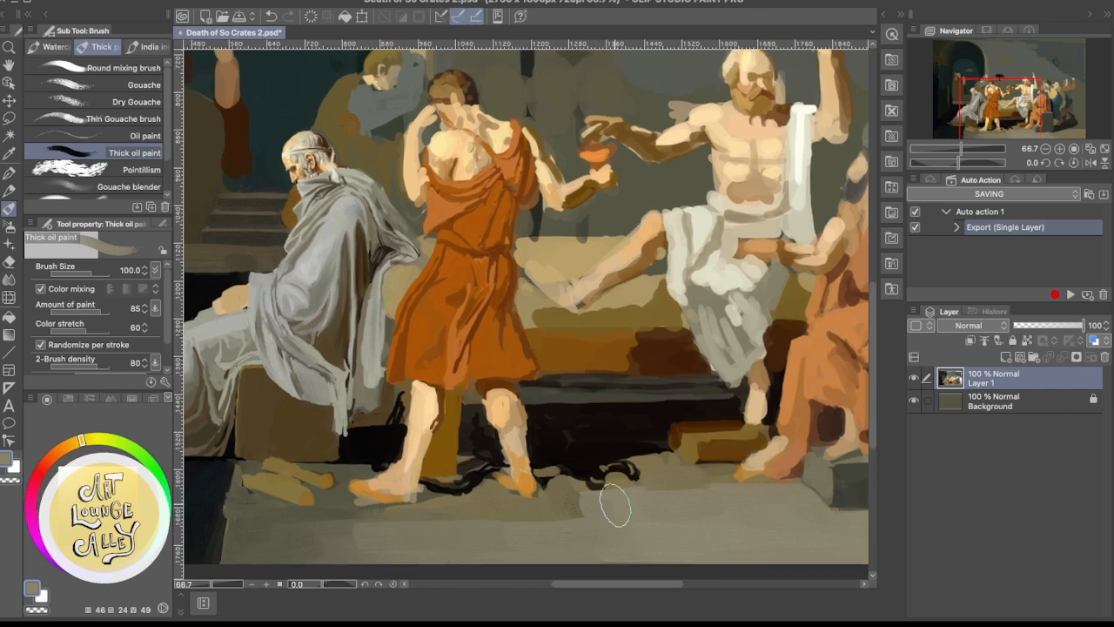
Refine the edge between the dark shadow under the bed and the floor beside the footstool with sampled near-black and muted brown
left_click_drag(647, 490, 593, 528)
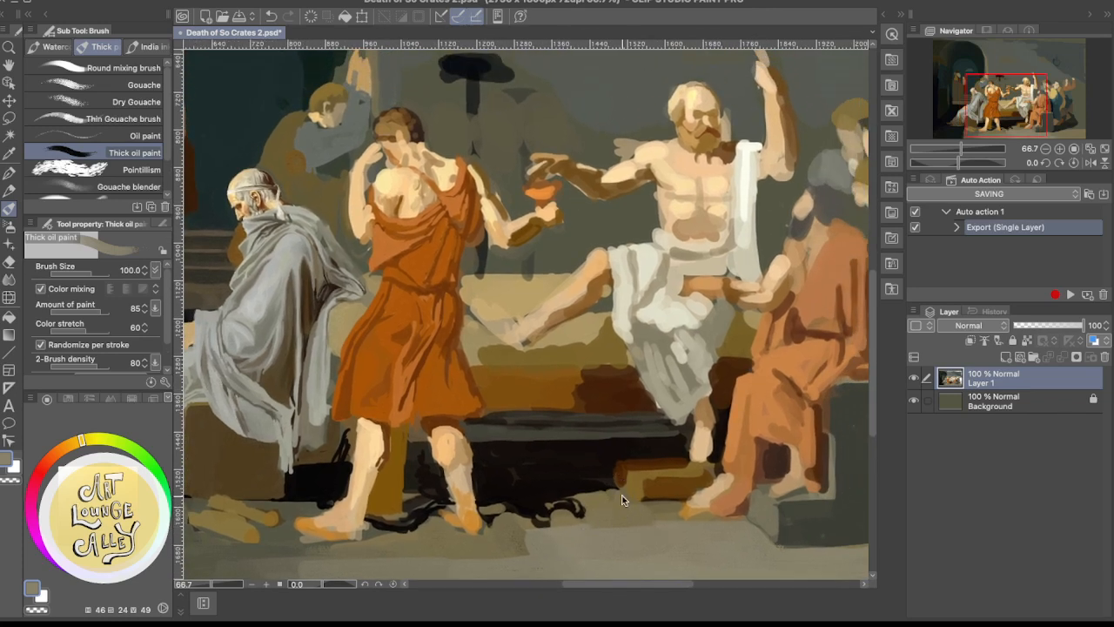
scroll(622, 499, "down", 1)
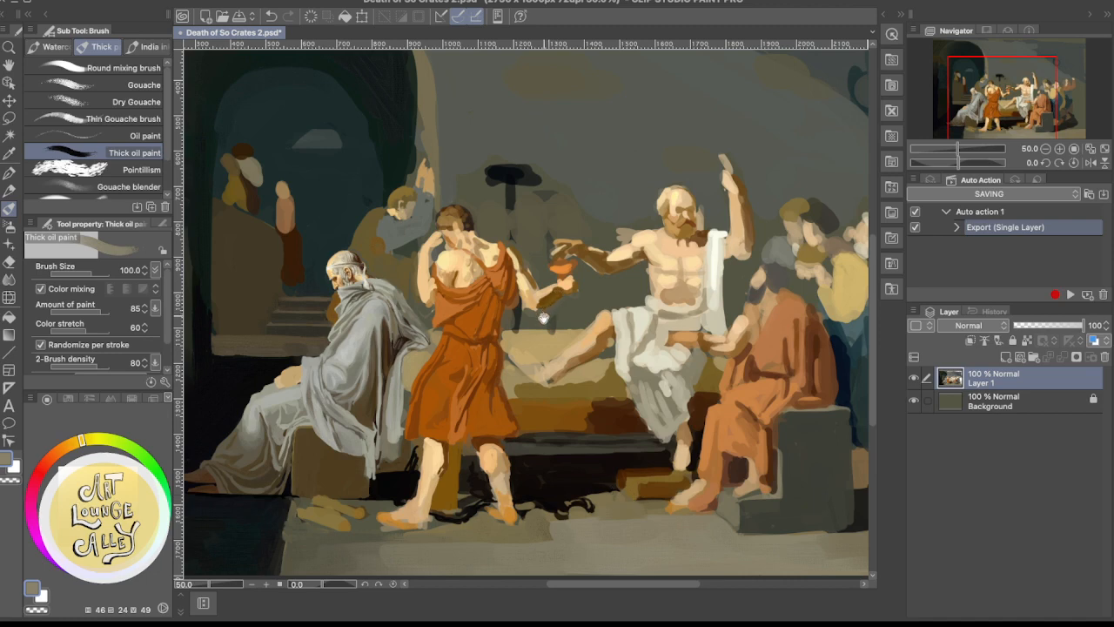
mouse_move(617, 396)
left_mouse_down()
mouse_move(465, 402)
mouse_move(542, 362)
left_mouse_up()
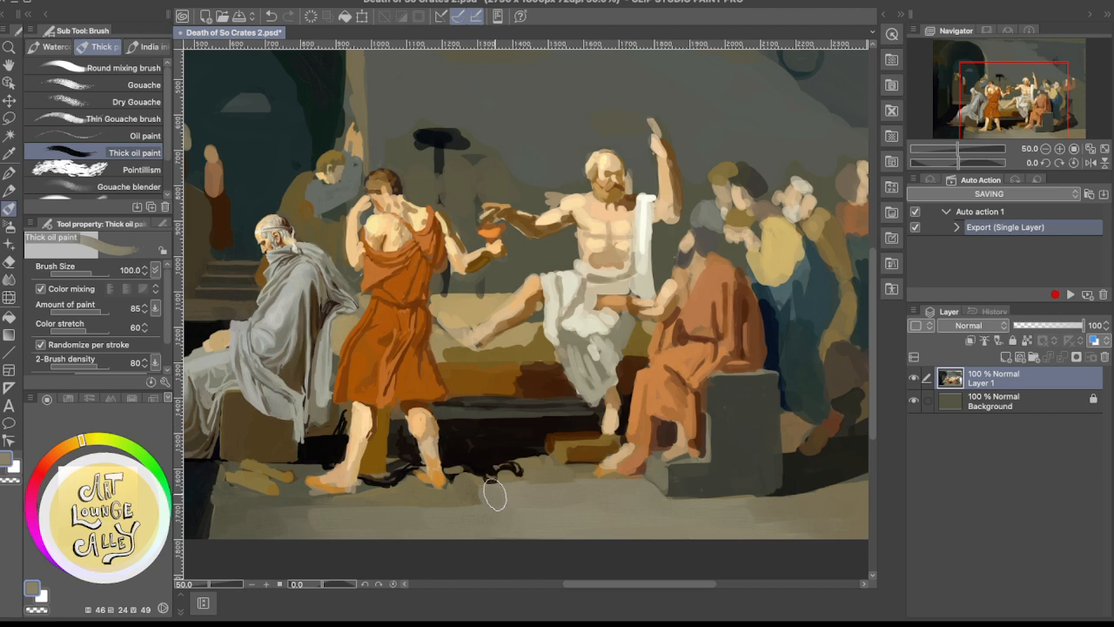
left_click_drag(493, 495, 500, 485)
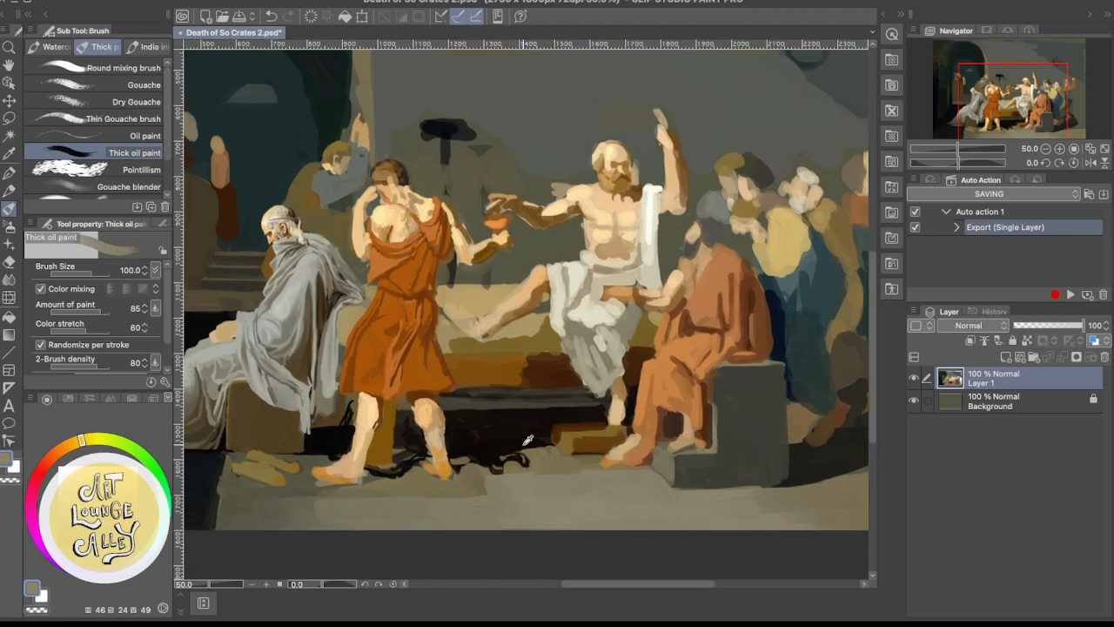
left_click(511, 435, "alt")
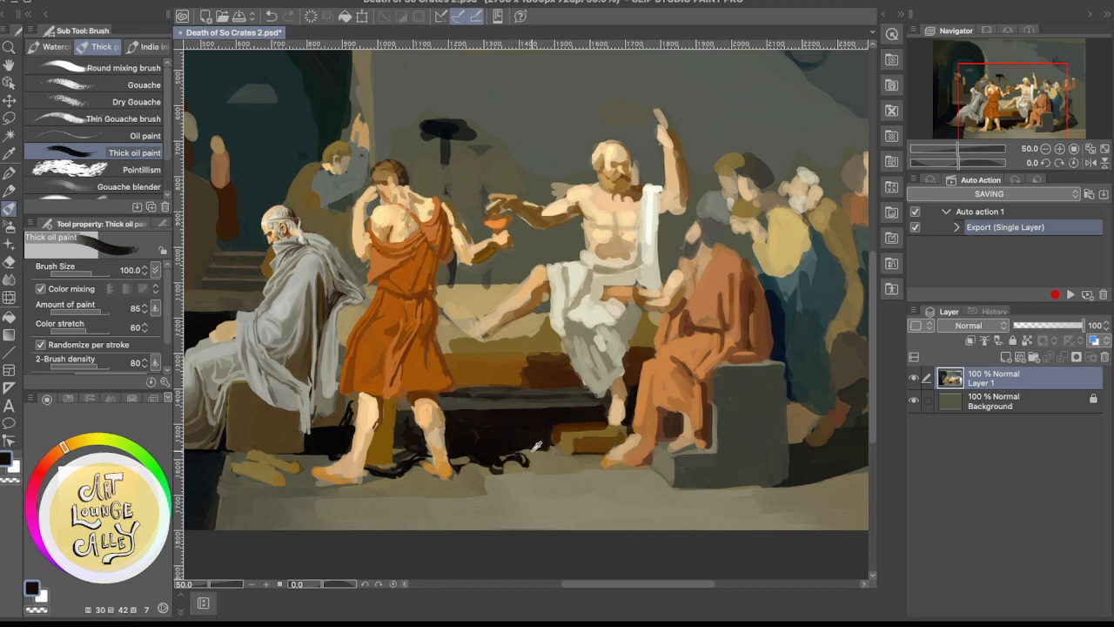
left_click(533, 453, "alt")
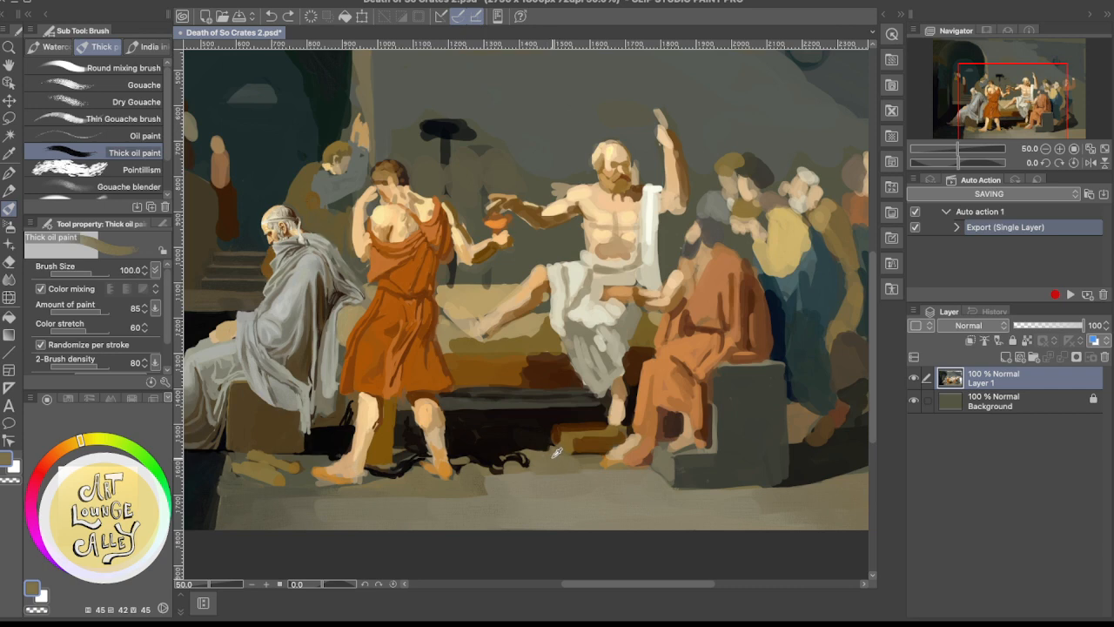
Reduce the brush size to 25 and rework the footstool's left end and front with sampled ochre and dark orange-brown, undoing the last stroke
left_click(569, 437, "alt")
key("bracketleft")
key("bracketleft")
key("bracketleft")
key("bracketleft")
key("bracketleft")
key("bracketleft")
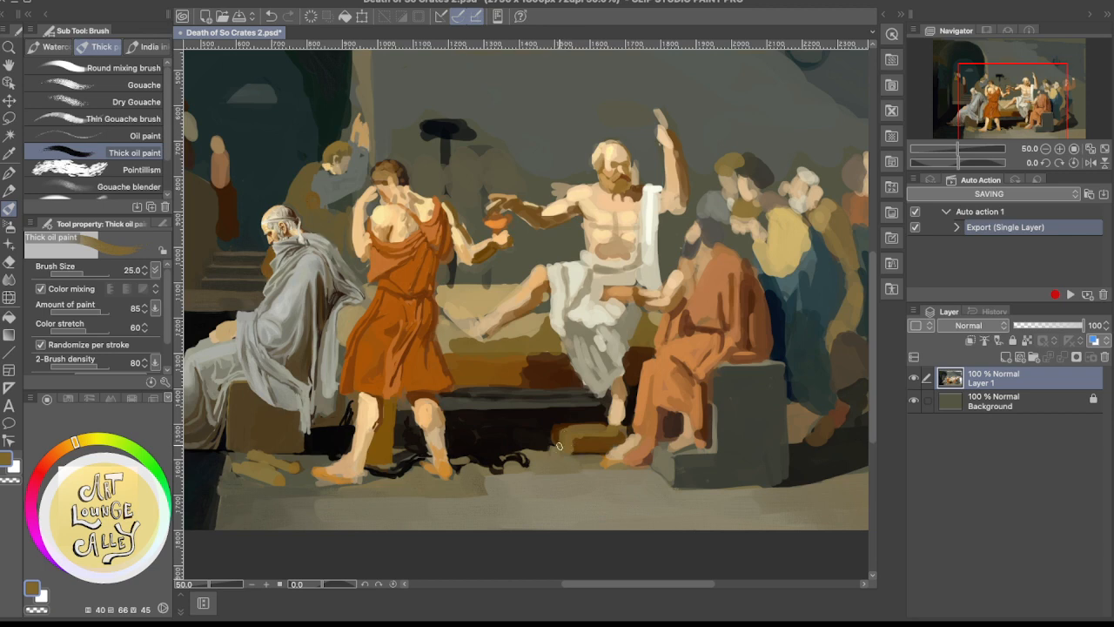
left_click(583, 440, "alt")
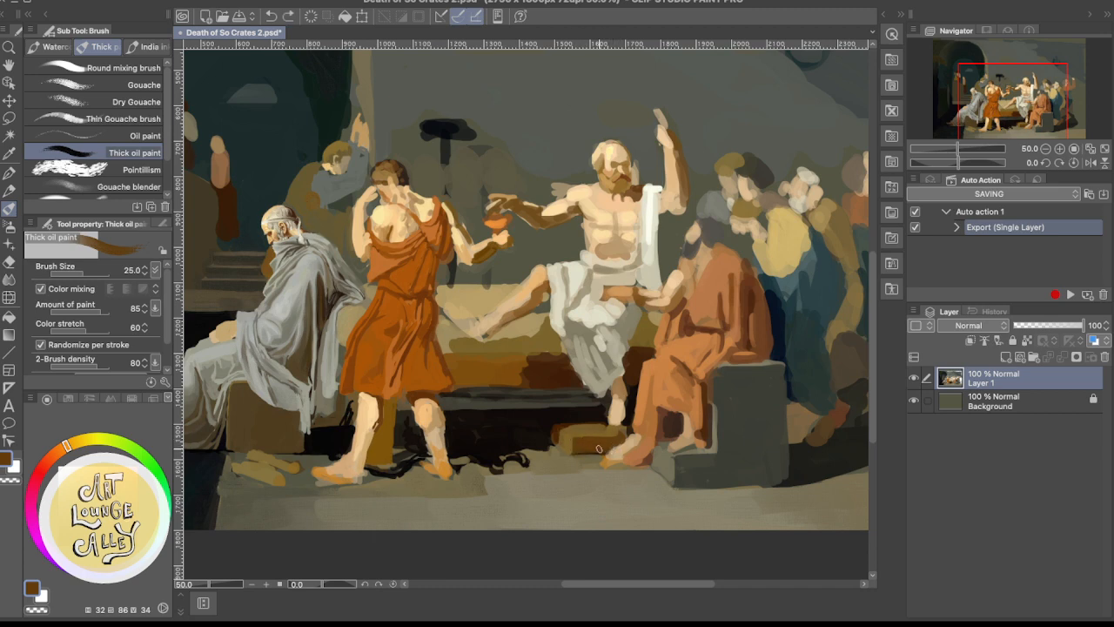
left_click_drag(577, 451, 608, 450)
key("super+z")
Refine the footstool's top and edges around Socrates' foot with sampled ochre and dark brown tones
left_click(614, 428, "alt")
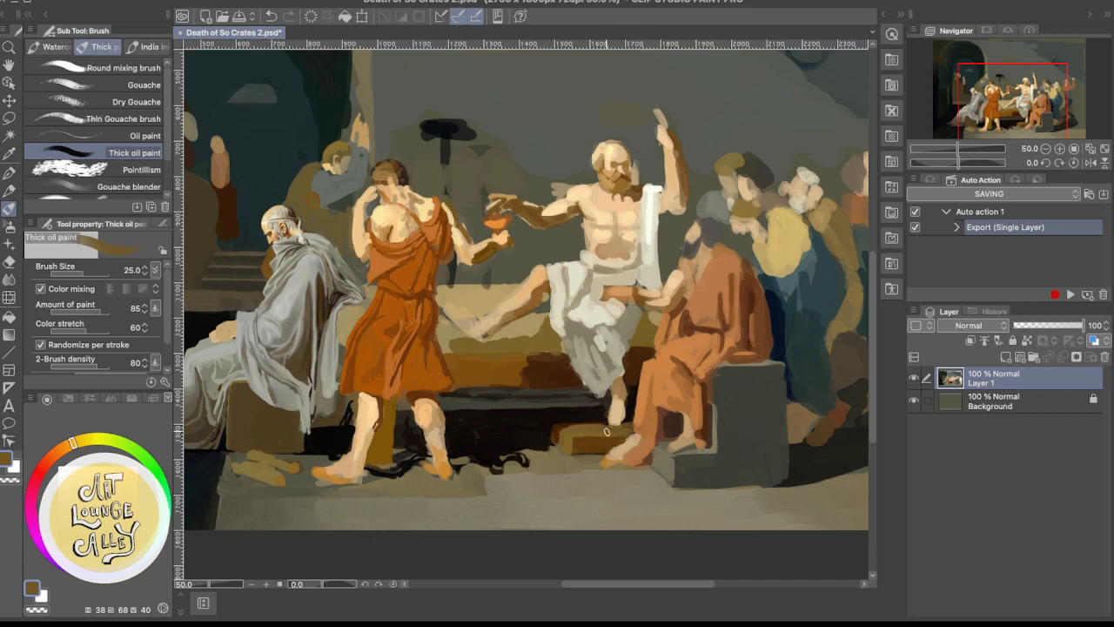
left_click(564, 421, "alt")
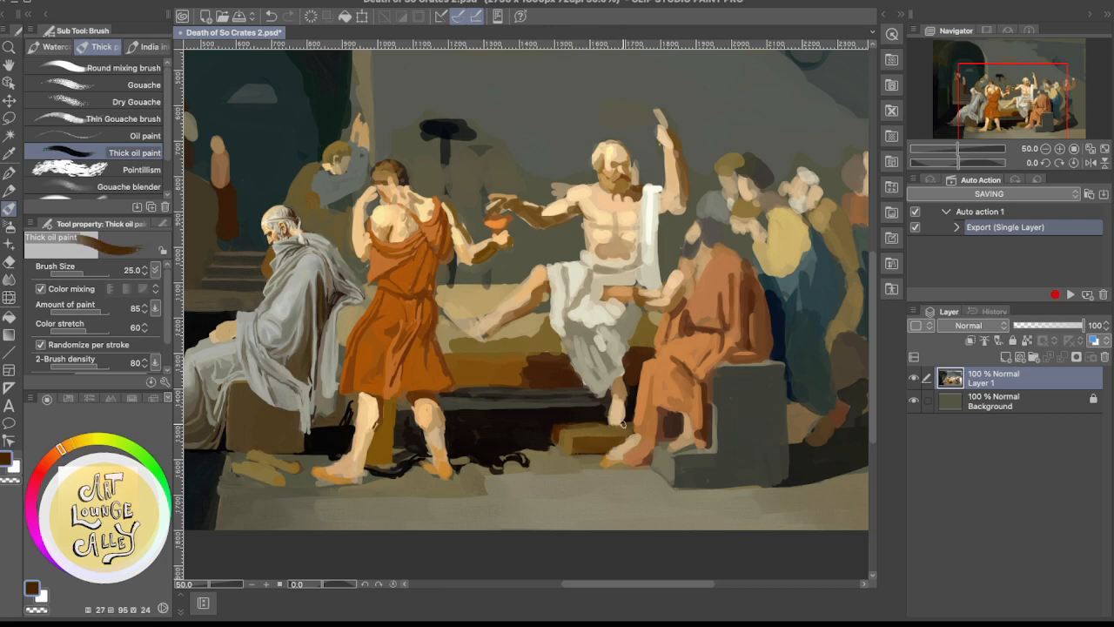
left_click(600, 433, "alt")
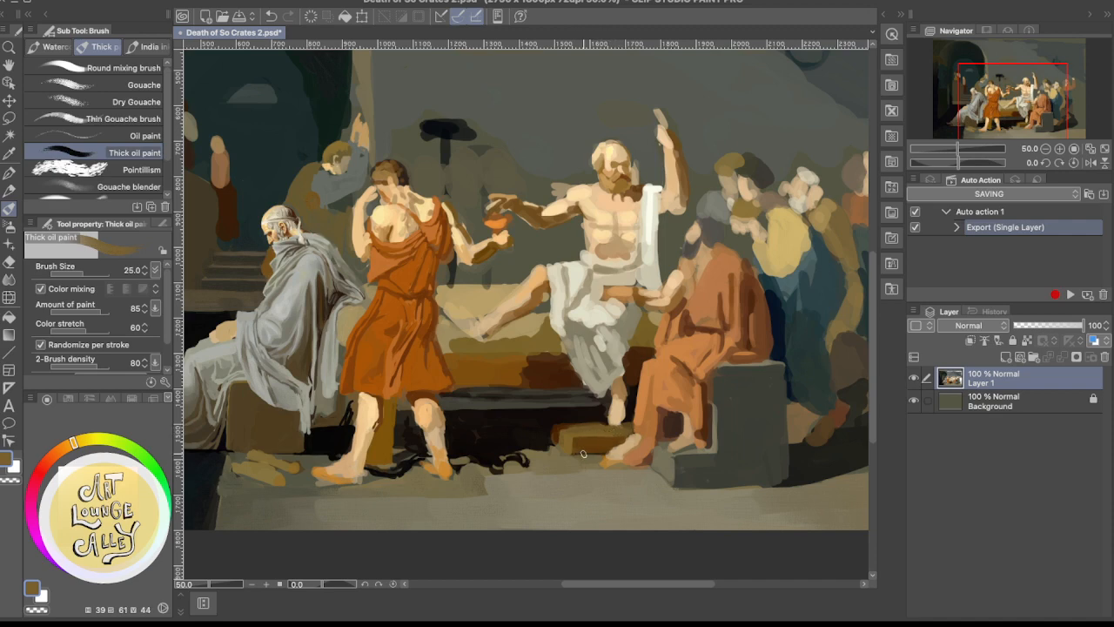
left_click(583, 444, "alt")
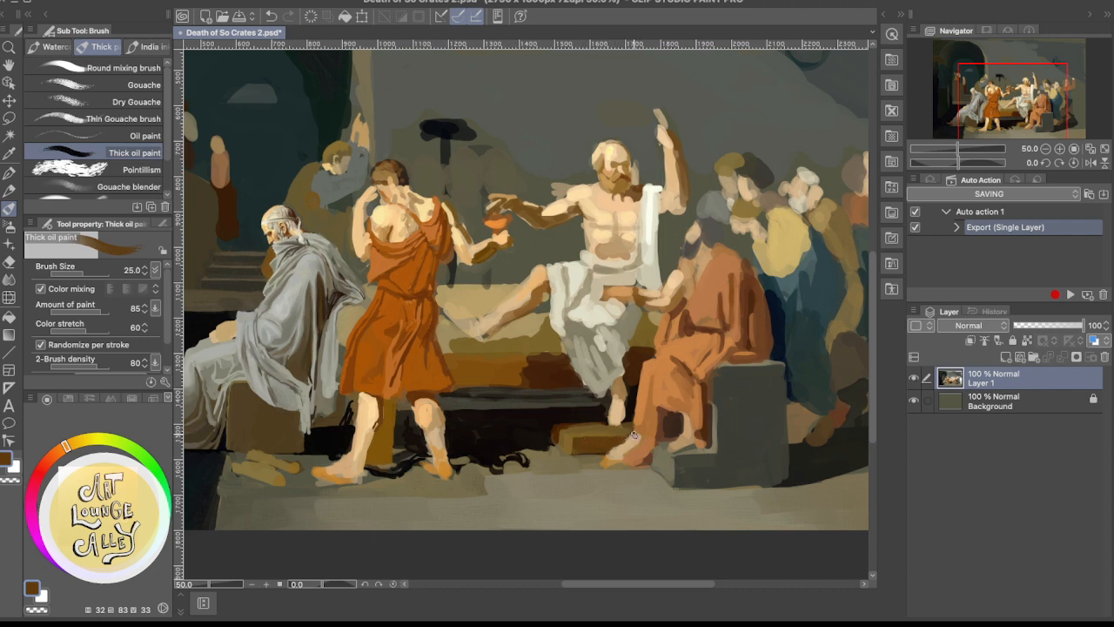
Sample a tan from the reference painting and shift it to a yellow ochre with hue 48, saturation 63 and brightness 67
left_click_drag(630, 437, 637, 413)
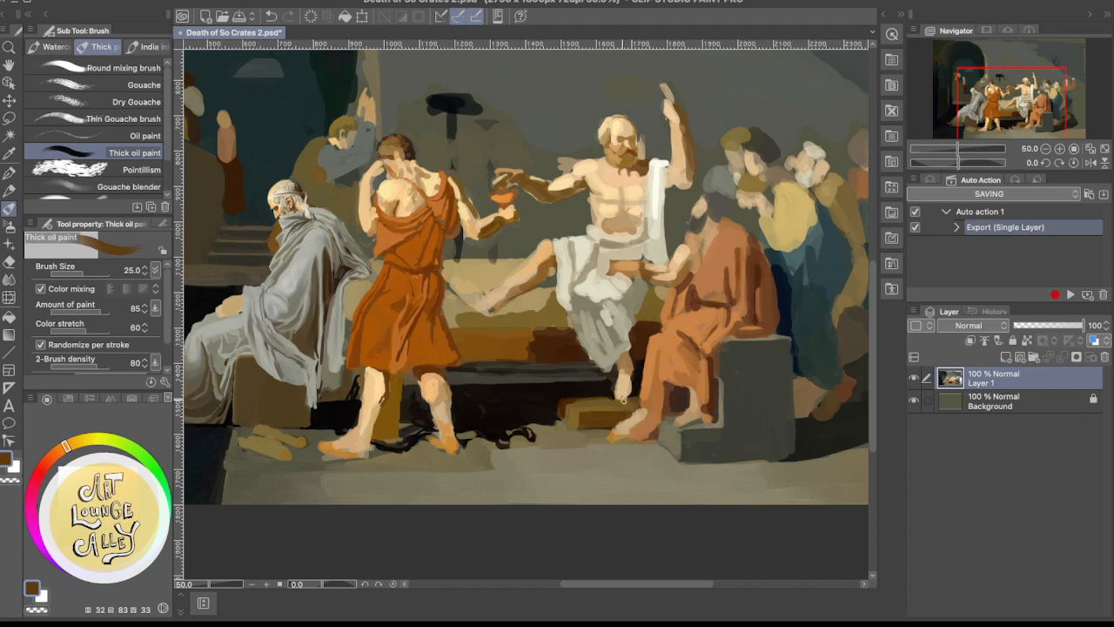
left_click_drag(593, 410, 495, 473)
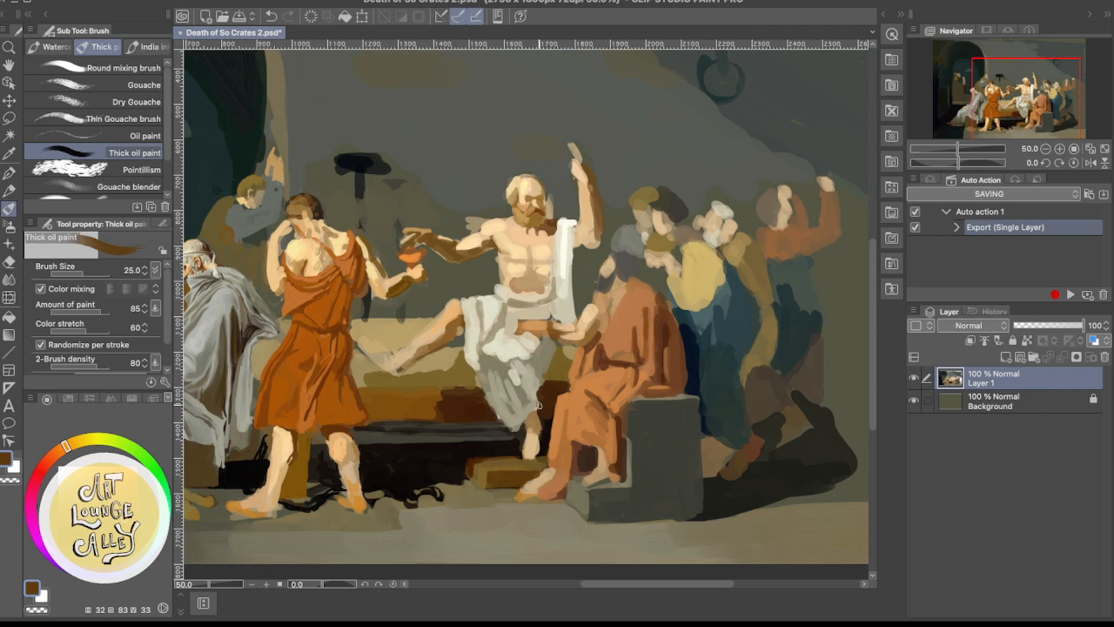
left_click_drag(467, 475, 492, 408)
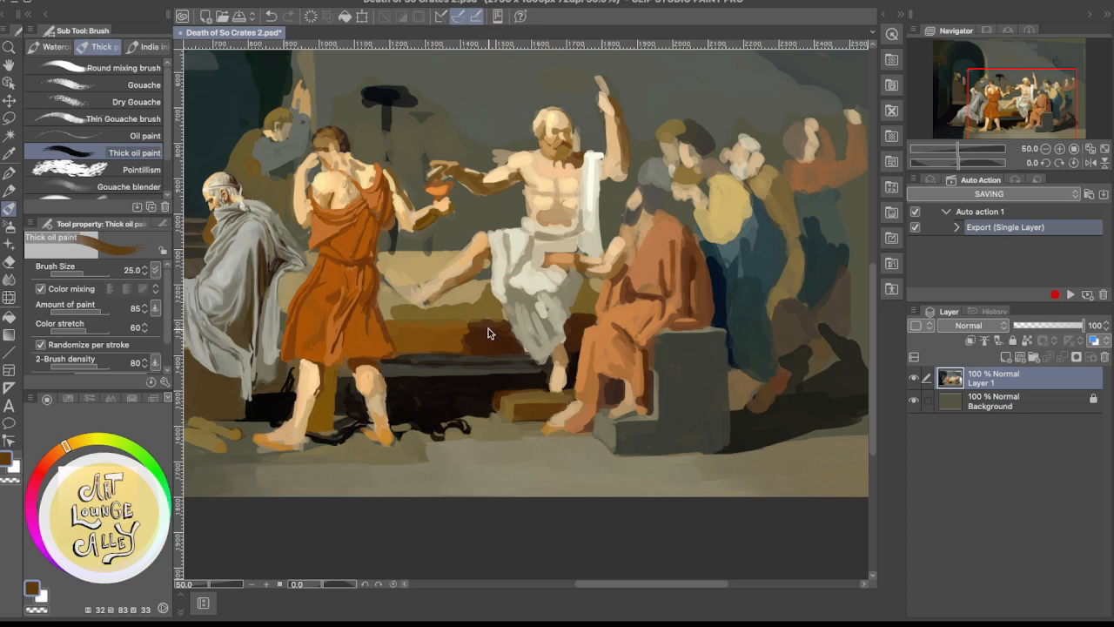
scroll(488, 332, "up", 3)
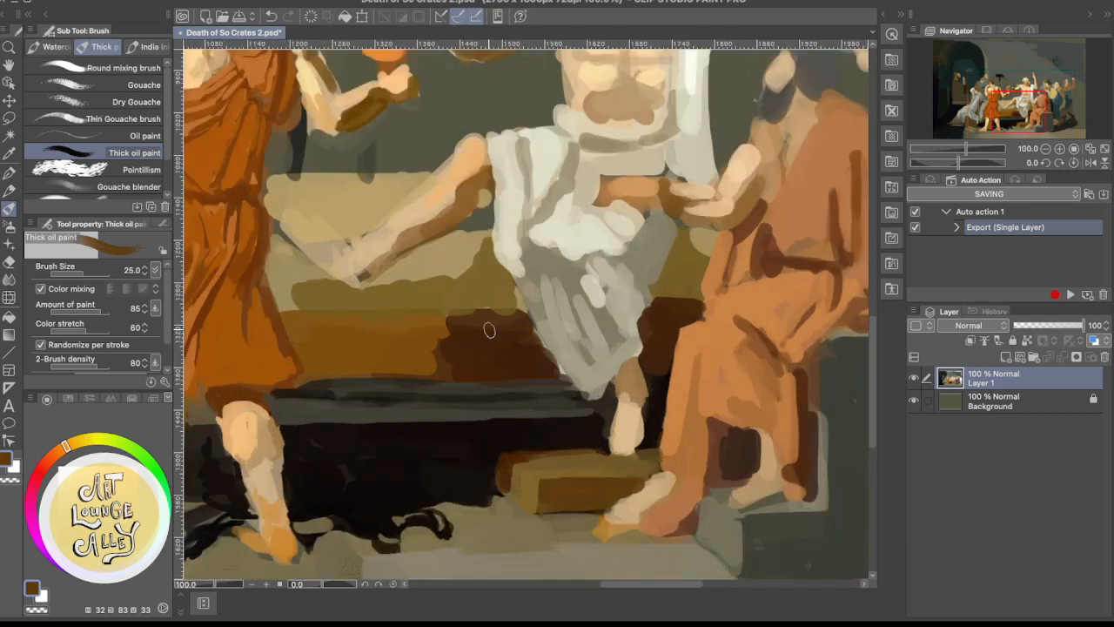
left_click_drag(398, 459, 473, 415)
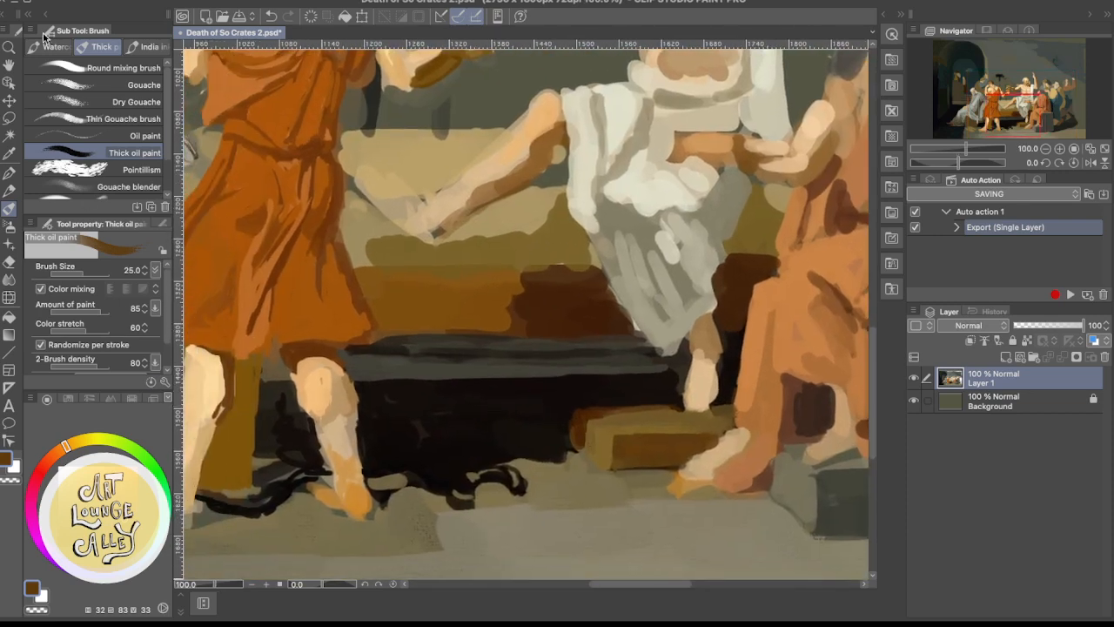
left_click(2, 31)
left_click(98, 494)
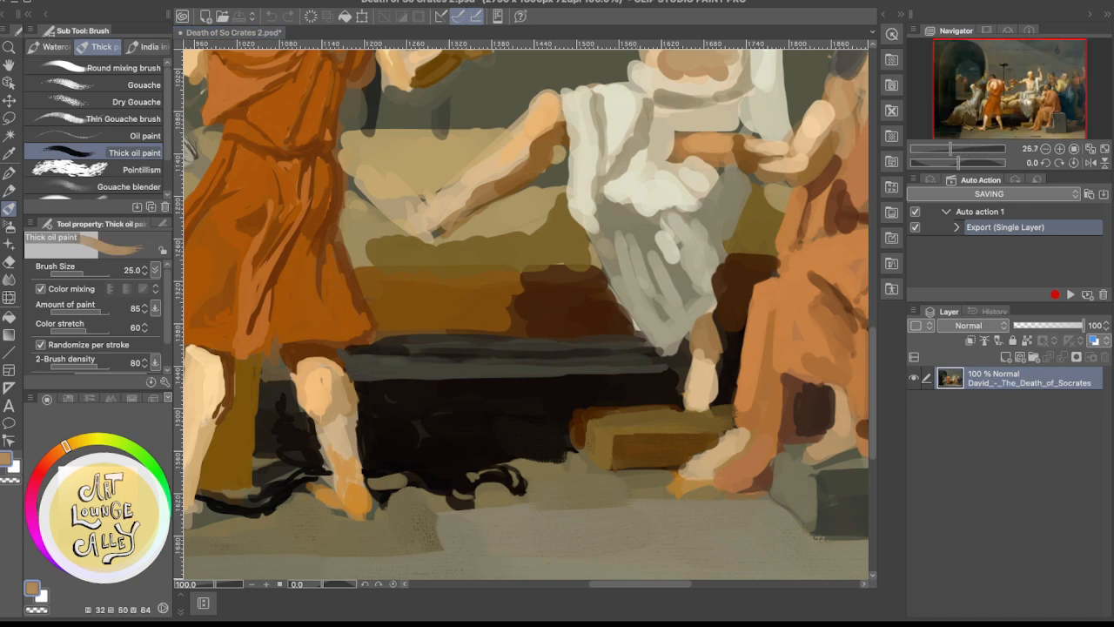
left_click_drag(66, 446, 85, 441)
left_click_drag(103, 487, 108, 492)
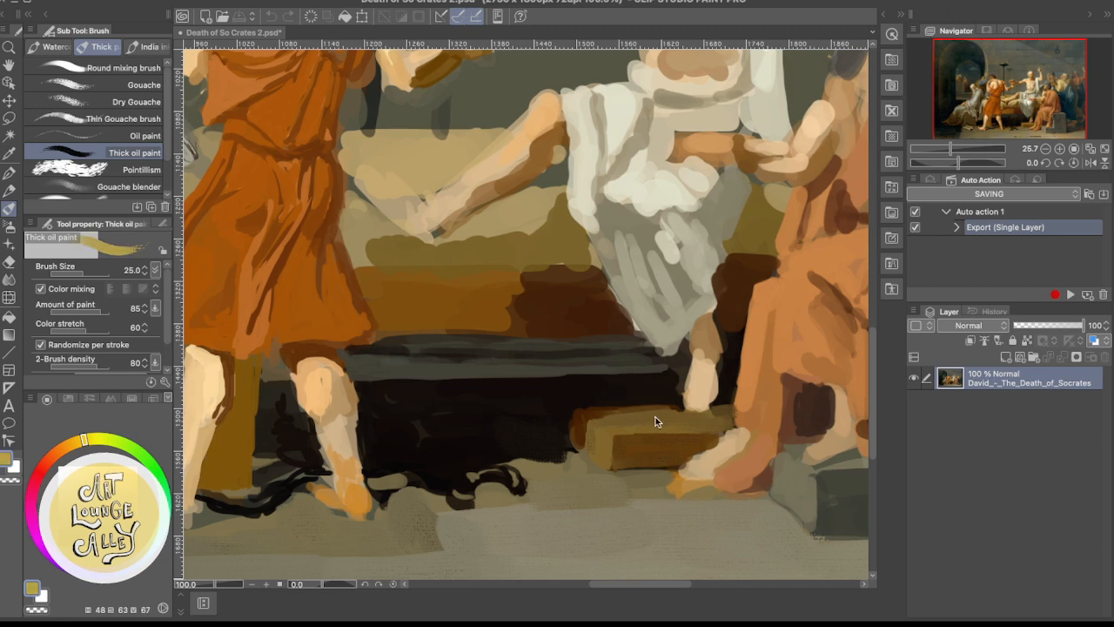
Paint the footstool's top and left end with the lighter yellow ochre, extending it beneath Socrates' foot
left_click(626, 449)
mouse_move(621, 446)
left_mouse_down()
mouse_move(535, 471)
mouse_move(497, 468)
mouse_move(495, 487)
mouse_move(493, 463)
mouse_move(494, 490)
mouse_move(492, 460)
mouse_move(517, 487)
mouse_move(497, 464)
mouse_move(513, 482)
mouse_move(526, 478)
mouse_move(491, 455)
mouse_move(517, 478)
mouse_move(503, 469)
mouse_move(507, 497)
mouse_move(490, 484)
mouse_move(514, 496)
mouse_move(501, 493)
mouse_move(511, 497)
mouse_move(513, 465)
mouse_move(525, 463)
mouse_move(498, 467)
left_mouse_up()
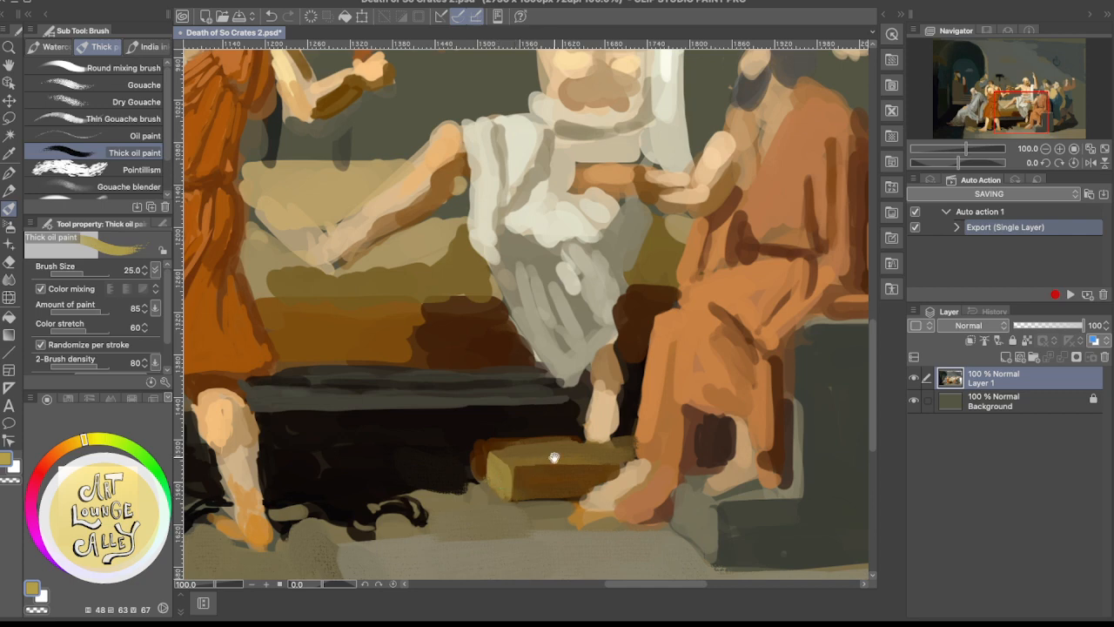
left_click_drag(577, 448, 558, 473)
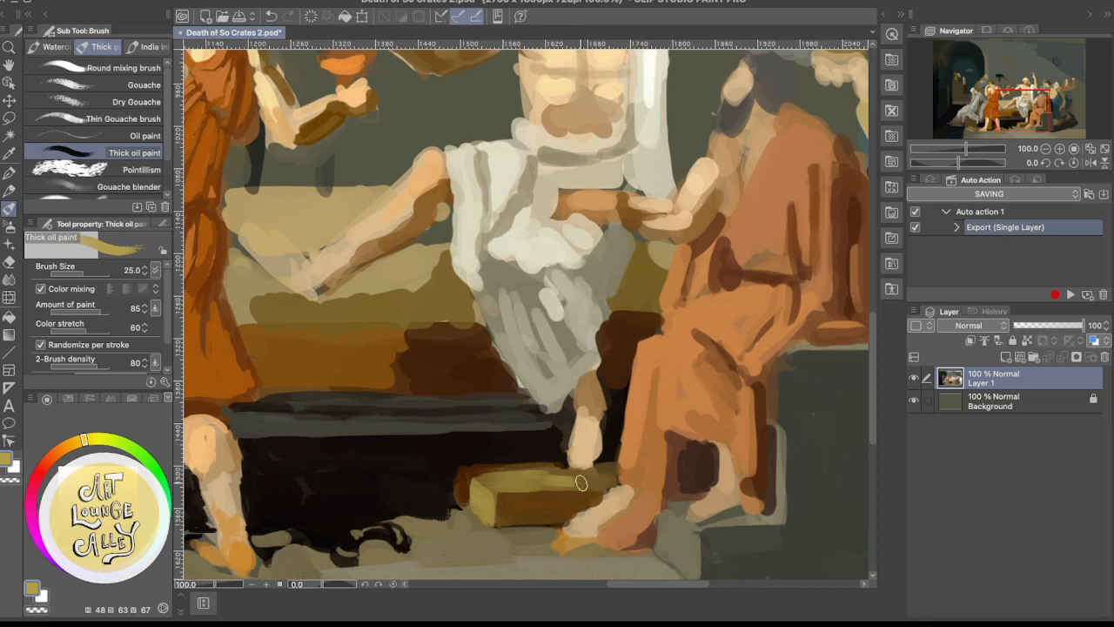
left_click_drag(559, 486, 616, 481)
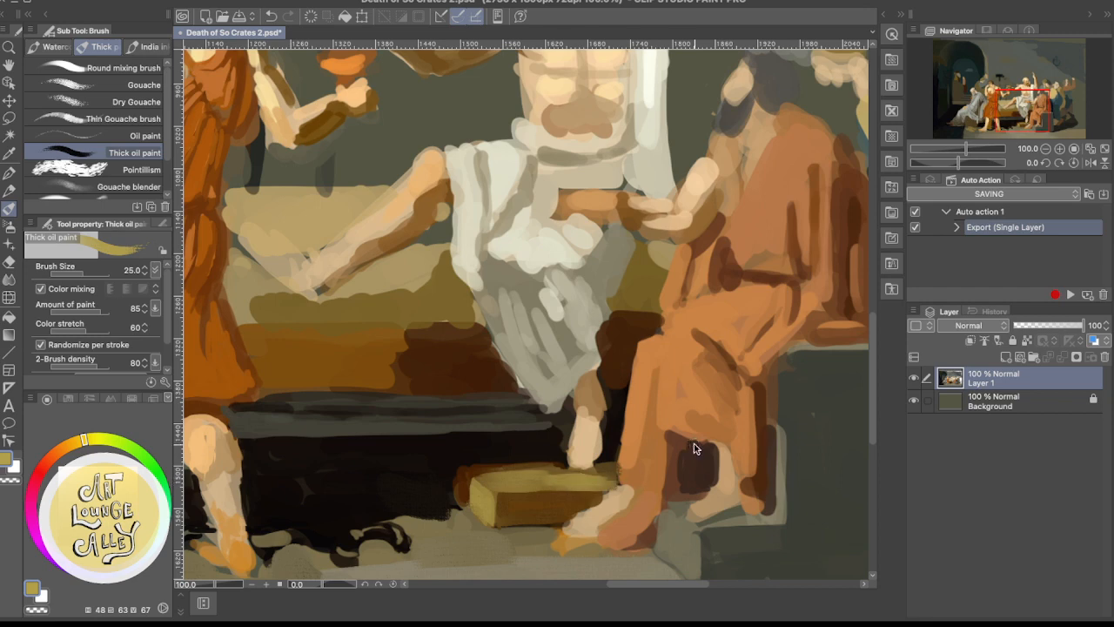
Refine the footstool's top edge around Socrates' foot with sampled ochre and medium brown
scroll(694, 447, "down", 3)
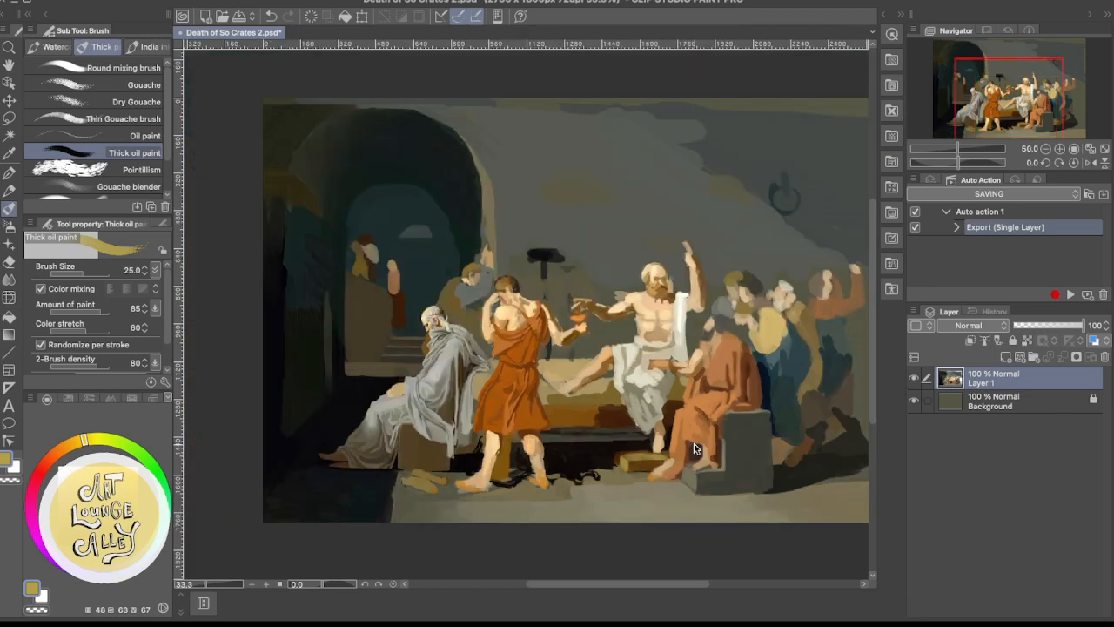
scroll(694, 448, "up", 2)
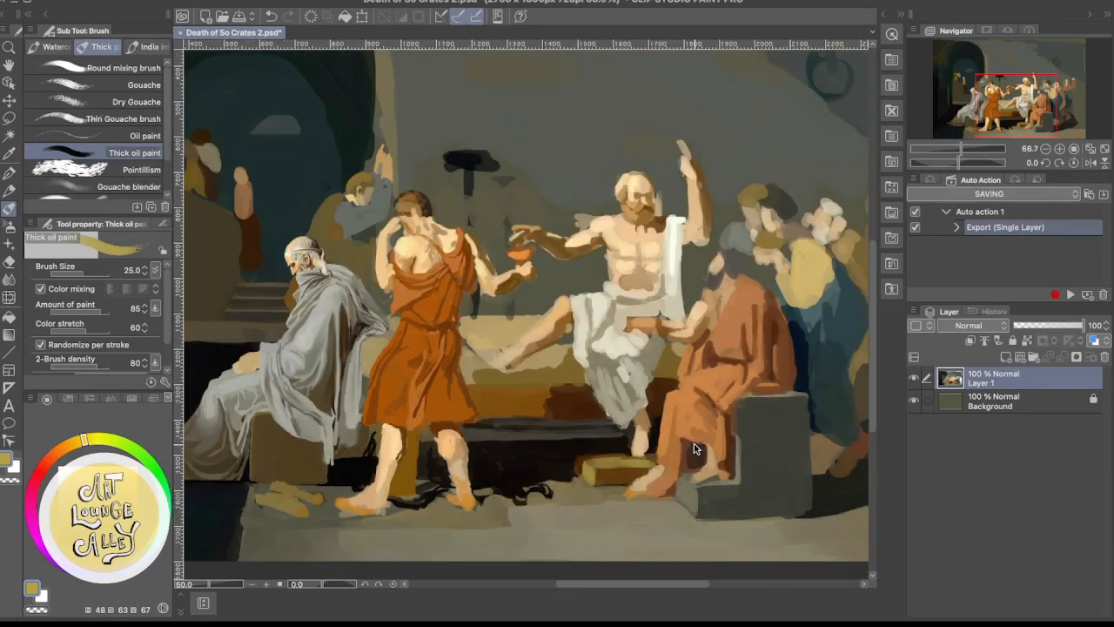
scroll(694, 448, "up", 1)
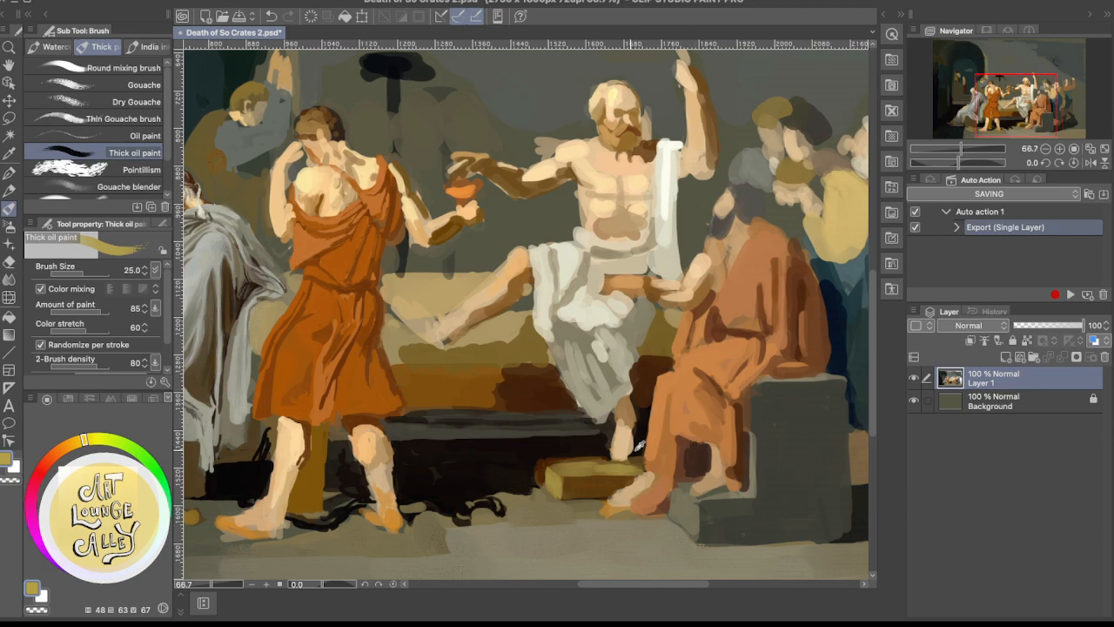
left_click(633, 464, "alt")
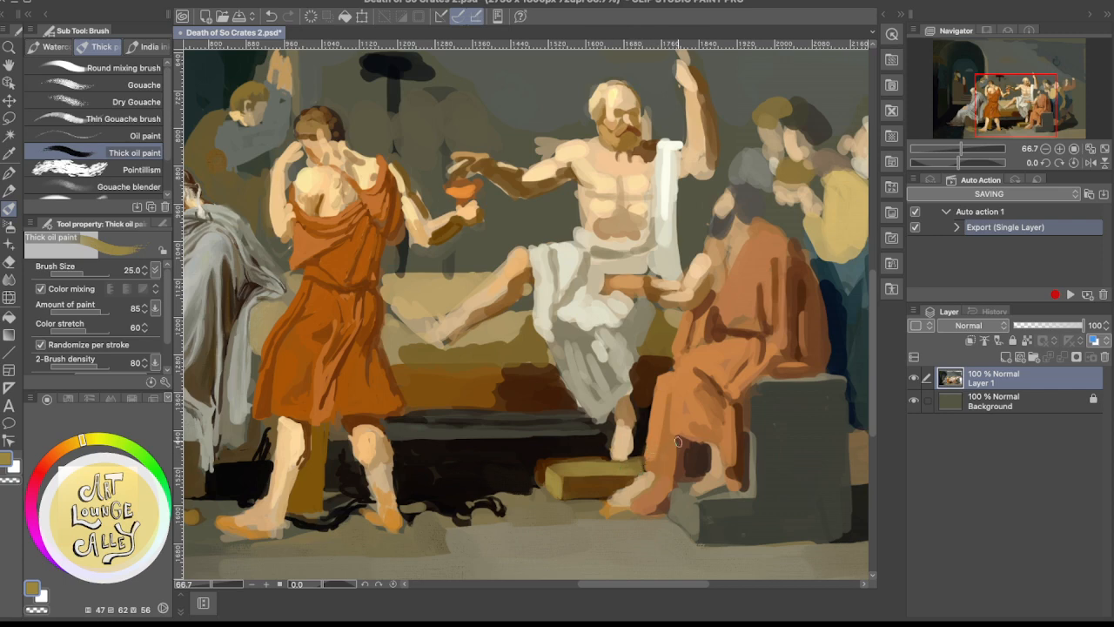
left_click(605, 454, "alt")
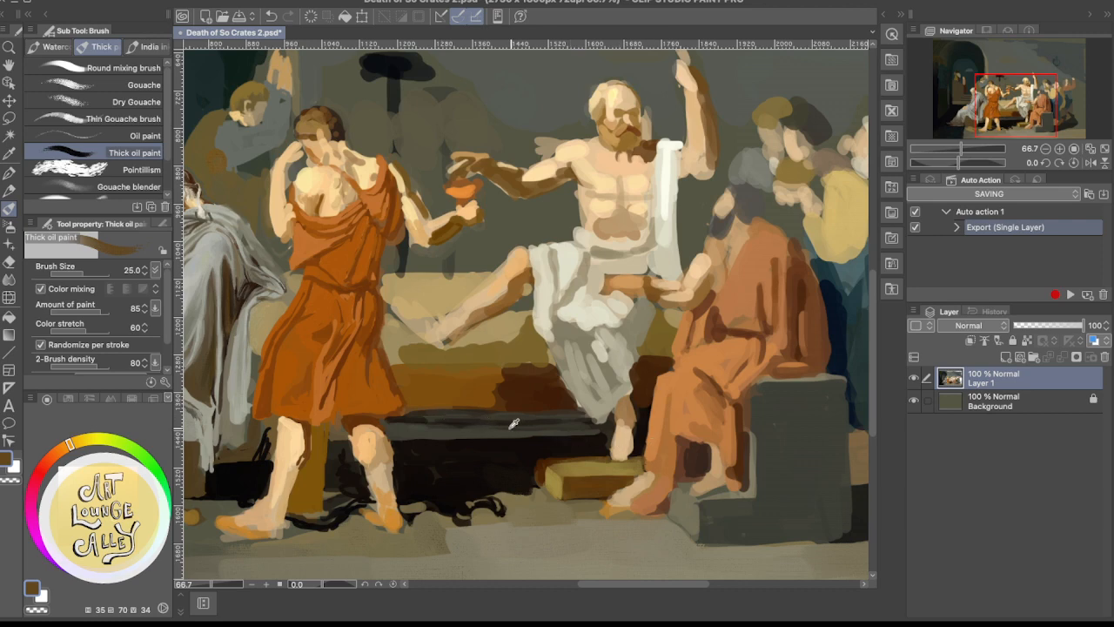
Paint a streak of sampled dark brown along the bed's black base and pick up near-black to soften it
left_click(548, 462)
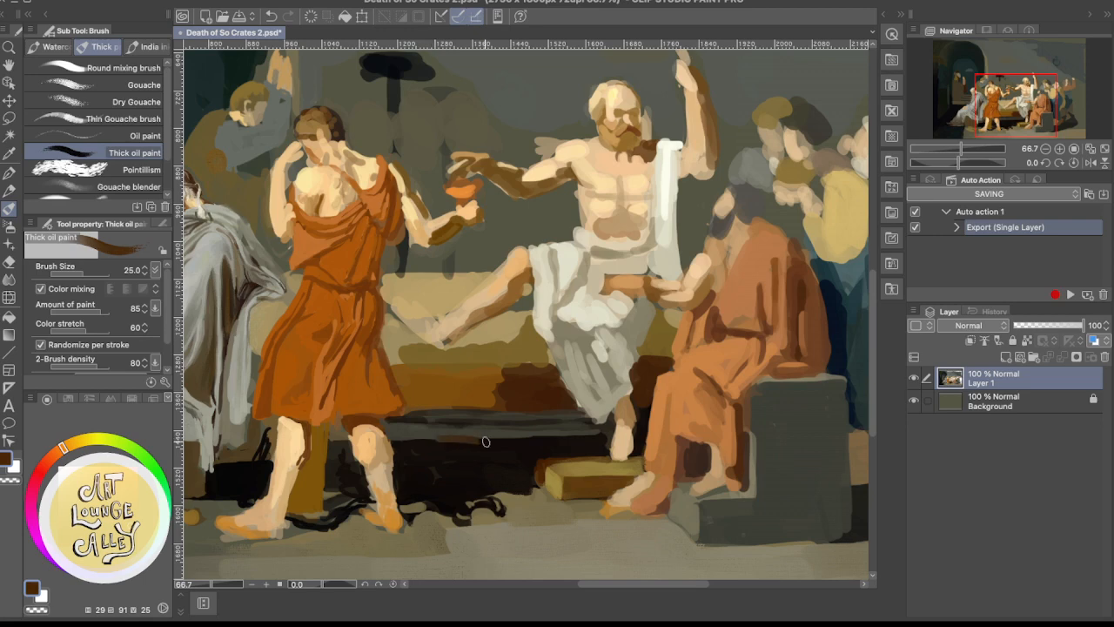
left_click_drag(445, 442, 566, 441)
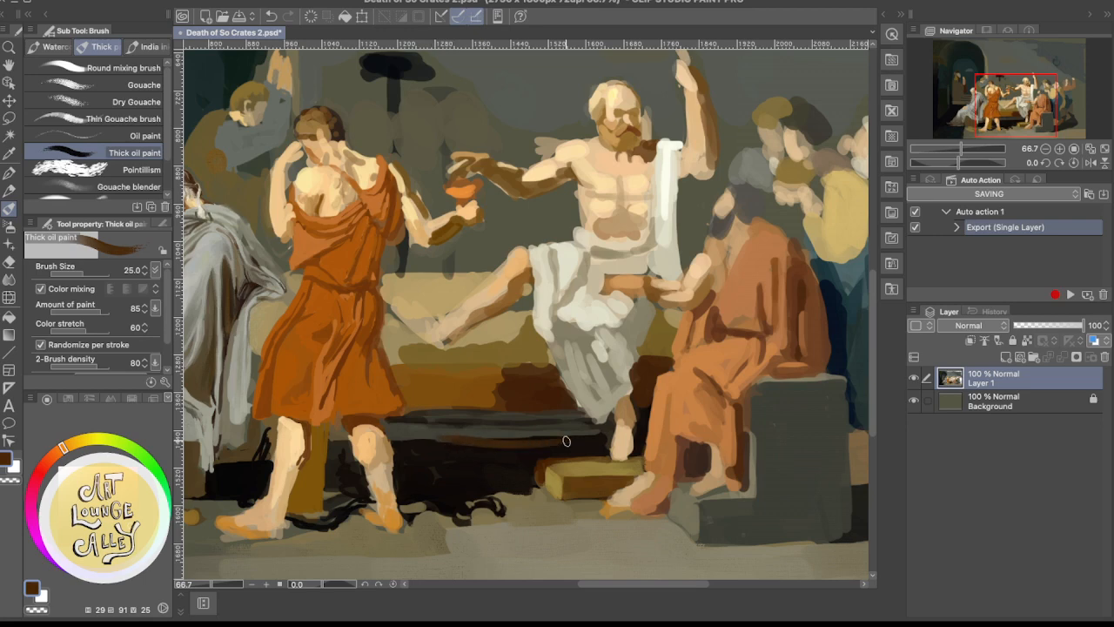
left_click(511, 433)
left_click(496, 450)
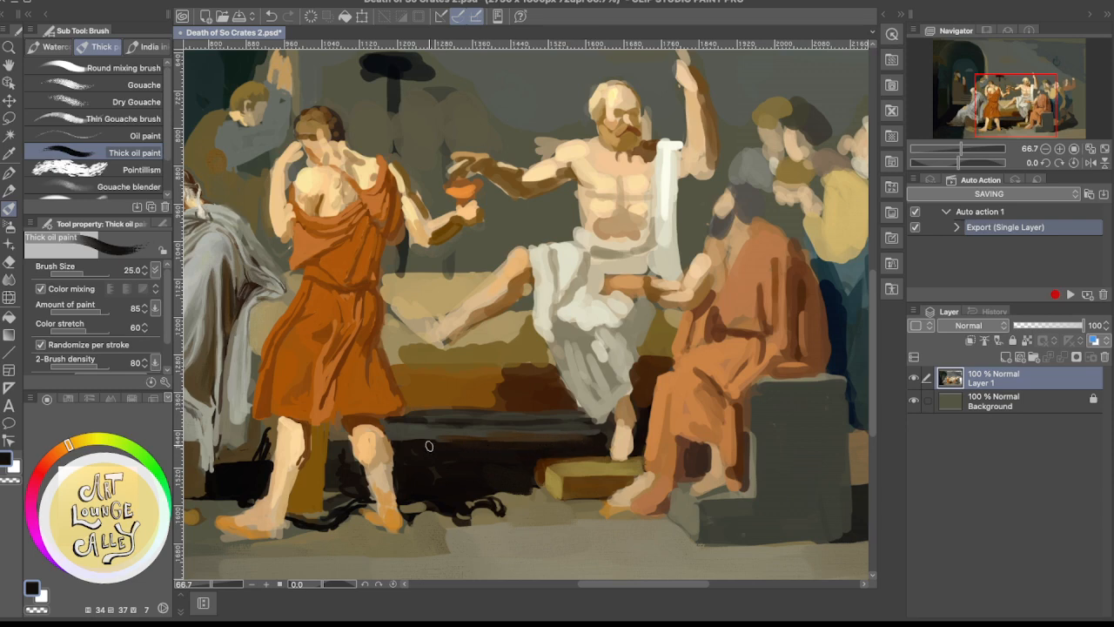
Blend the horizontal streaks along the bed's base with sampled dark brown, near-black and dark grey
left_click(567, 435, "alt")
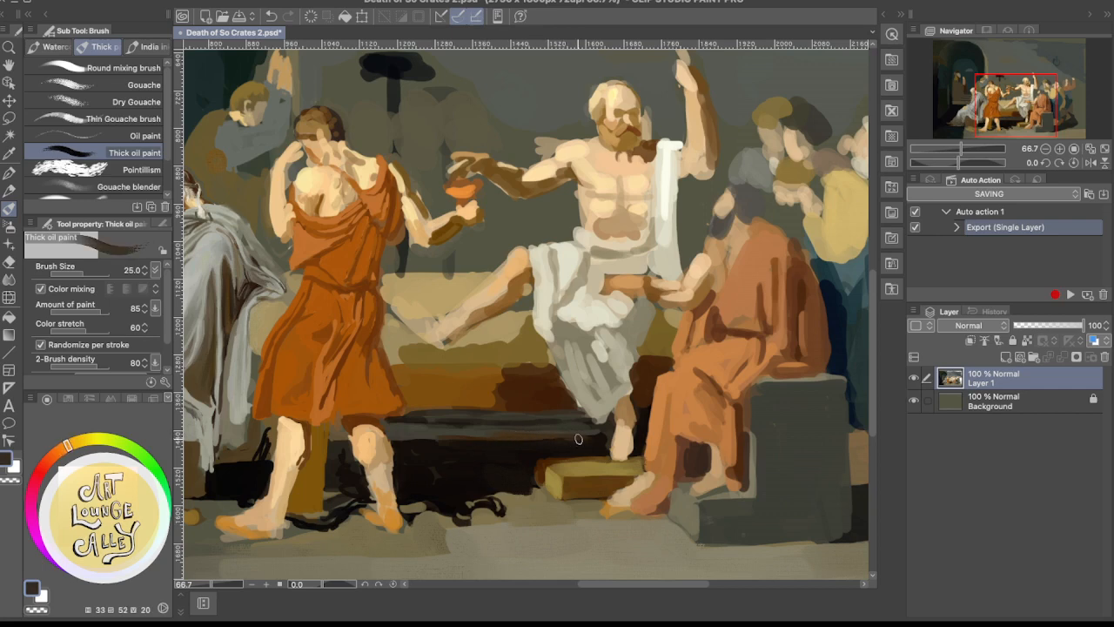
left_click(527, 438, "alt")
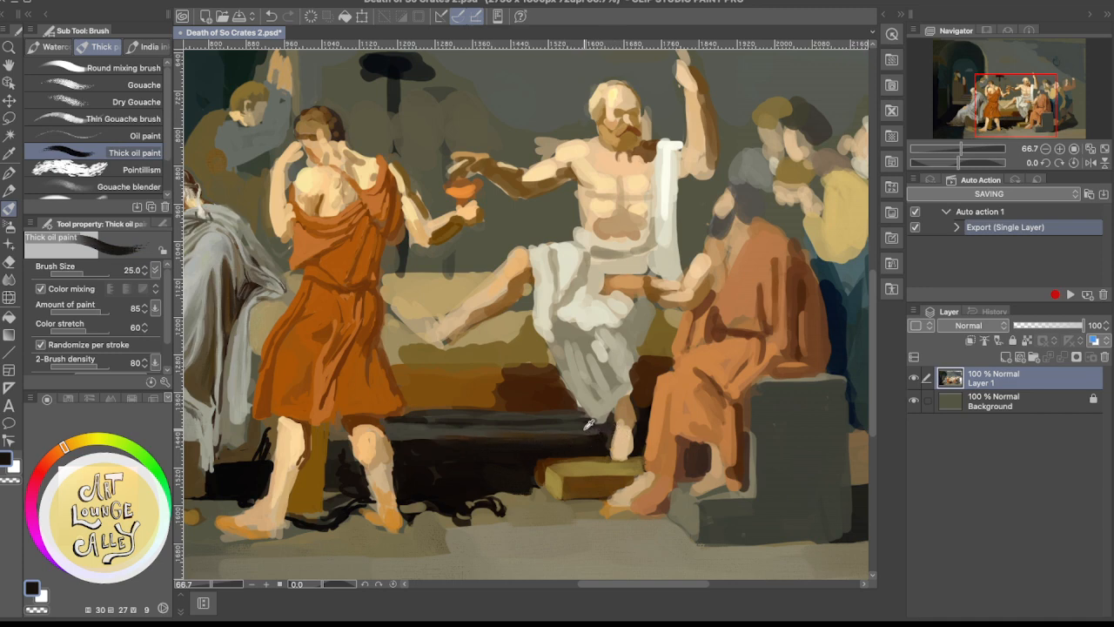
left_click(564, 434, "alt")
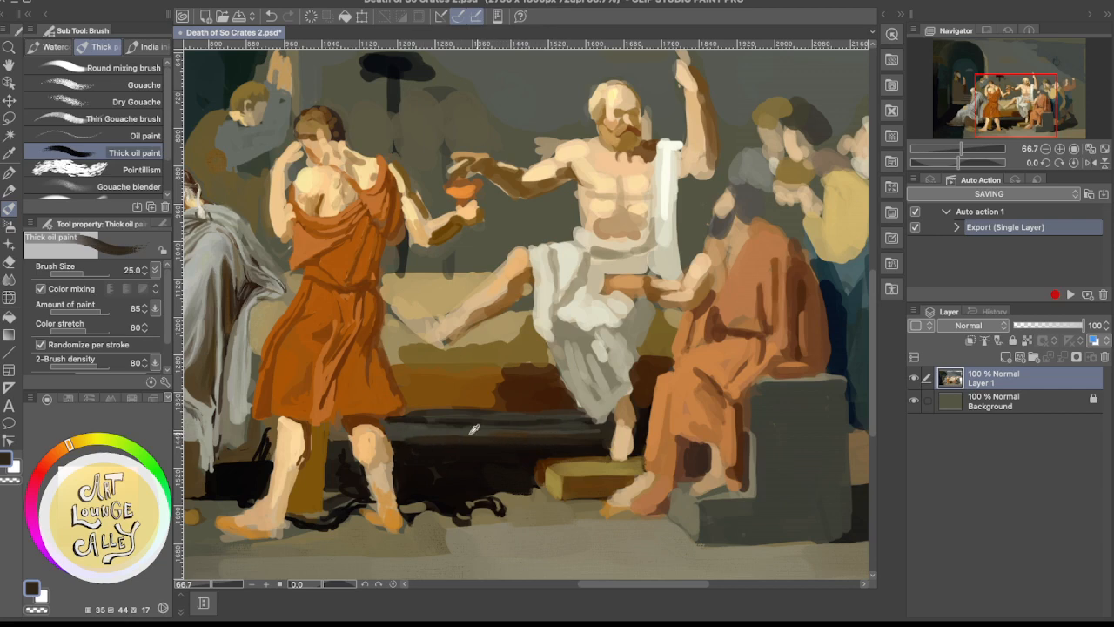
left_click(405, 430, "alt")
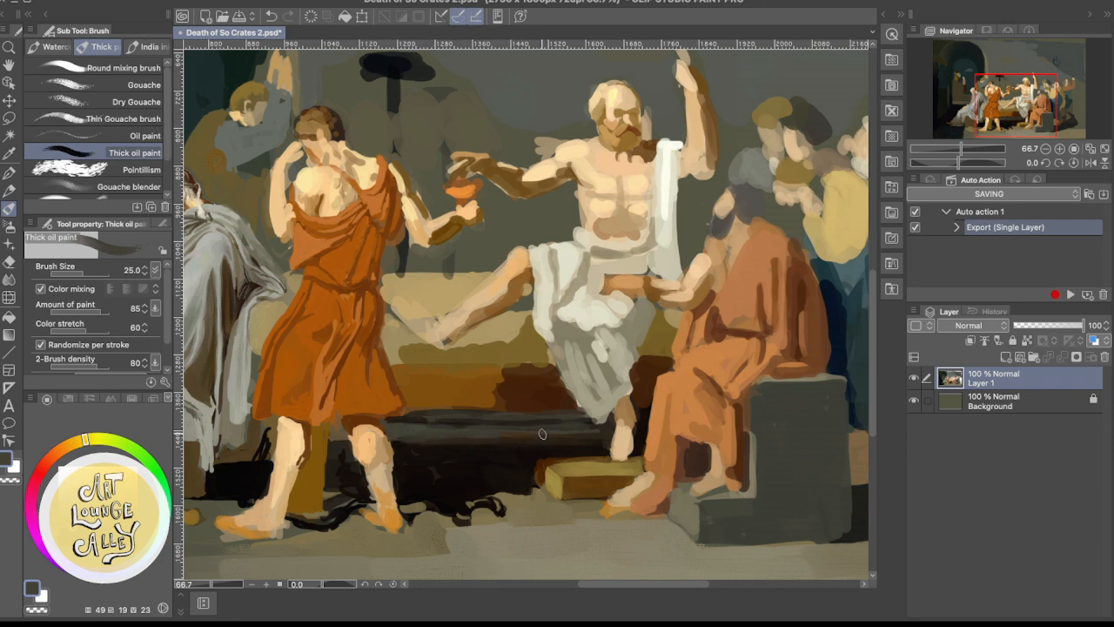
left_click(477, 438, "alt")
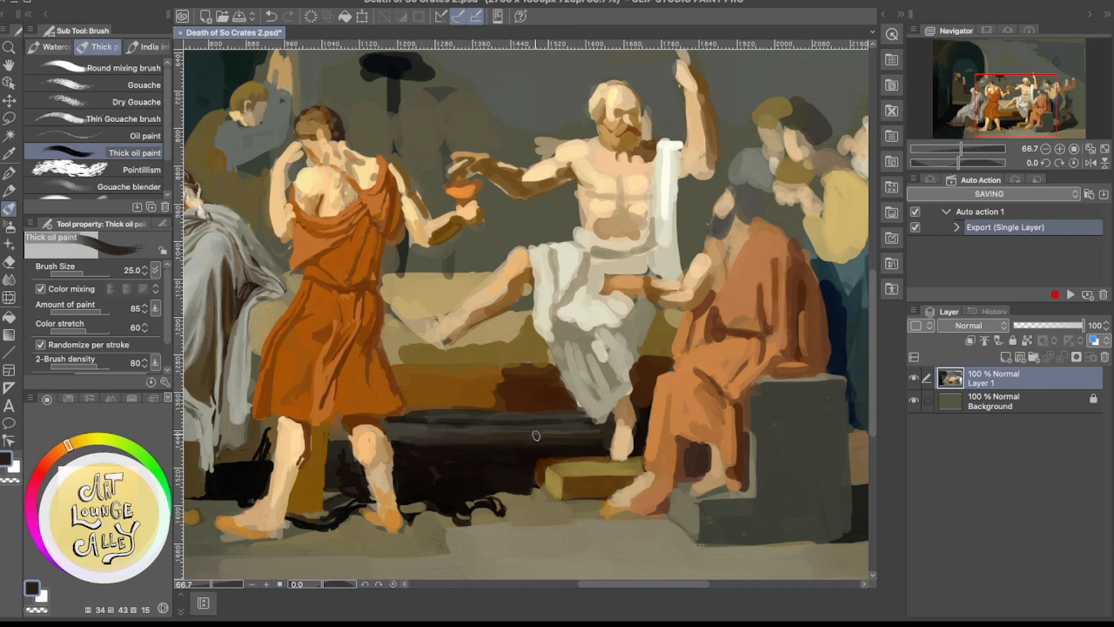
Refine the border between the shadow under the bed and the footstool's left side with sampled near-black and dark red-brown
left_click(474, 453, "alt")
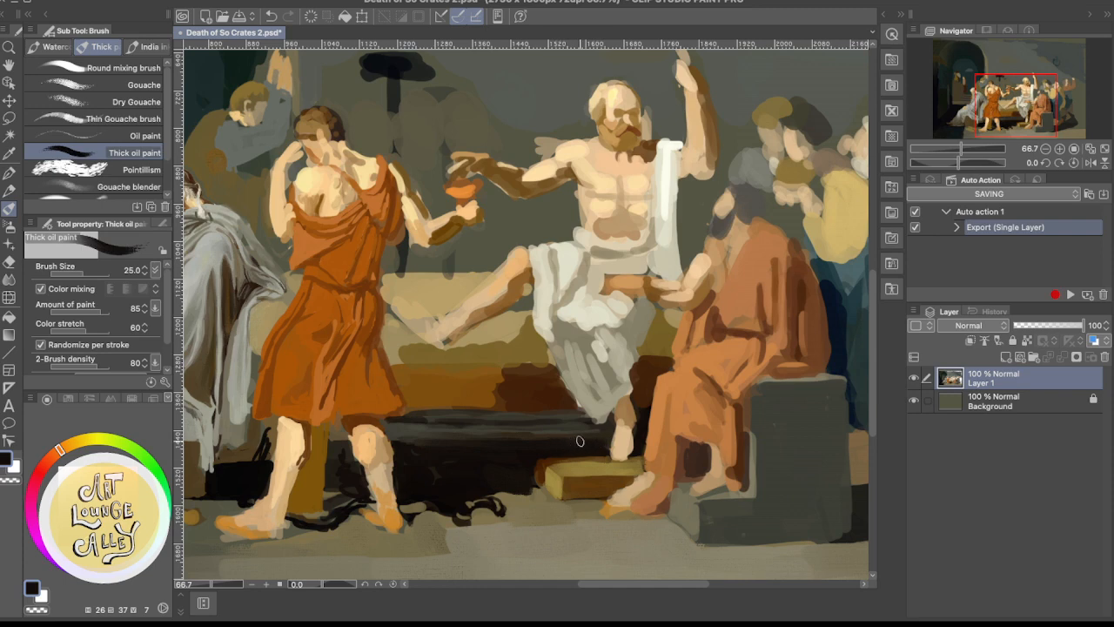
left_click(542, 468, "alt")
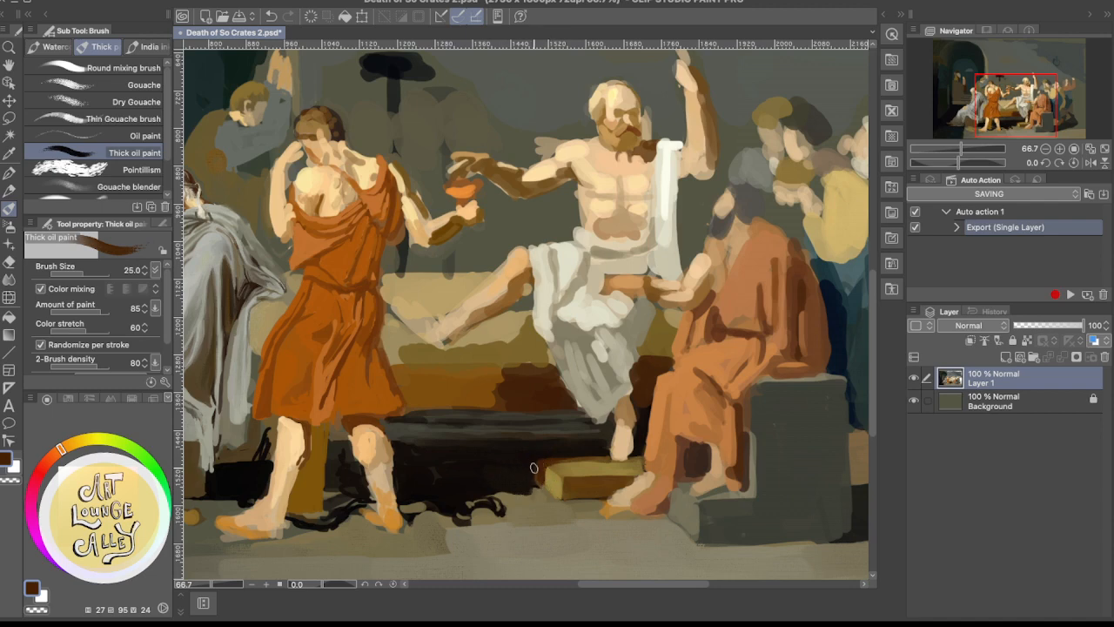
left_click(597, 457, "super")
left_click(597, 457, "super")
left_click_drag(425, 456, 430, 360)
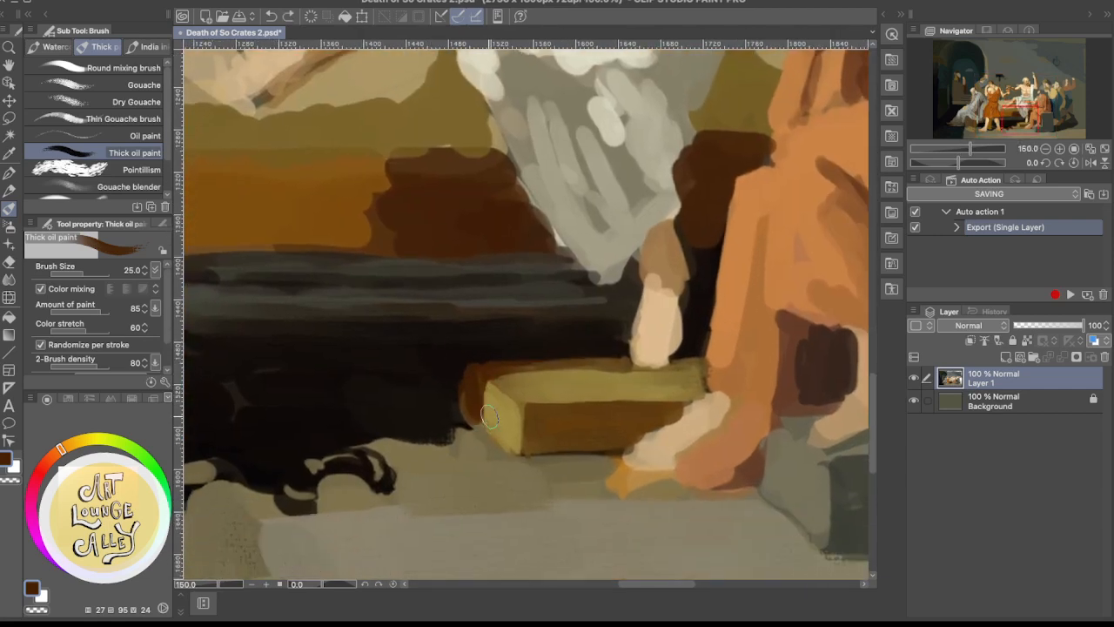
left_click(489, 384, "alt")
left_click_drag(484, 385, 479, 428)
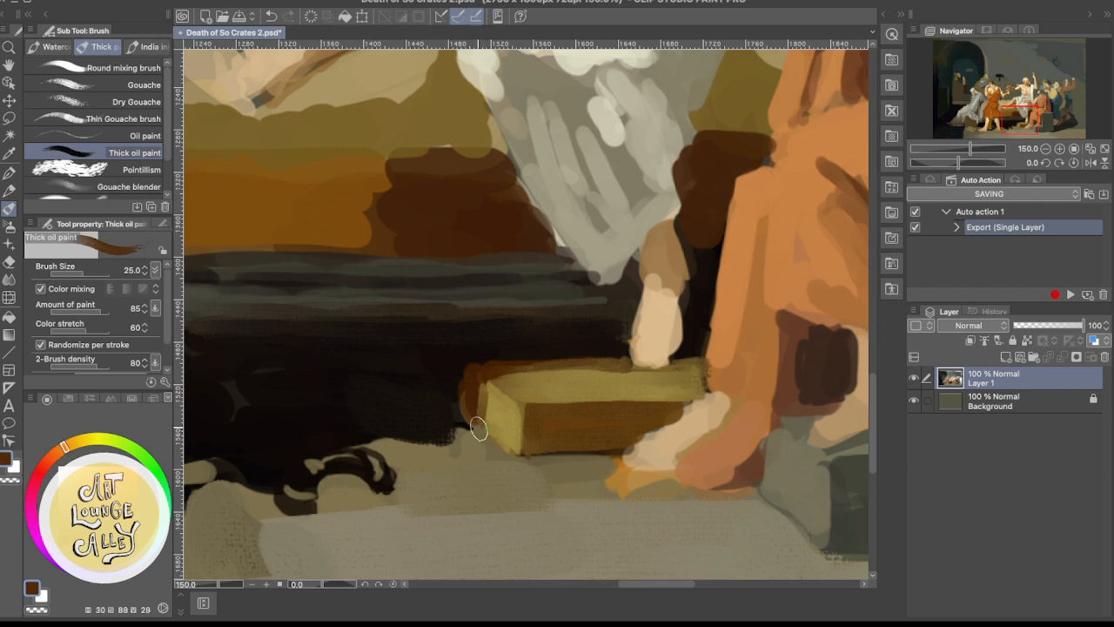
key("super+z")
left_click_drag(485, 389, 482, 426)
key("super+z")
key("super+z")
Rework the footstool's left edge and the back of its top with sampled brown and ochre
left_click(482, 396, "alt")
mouse_move(480, 423)
left_mouse_down()
mouse_move(486, 382)
mouse_move(509, 378)
mouse_move(492, 378)
mouse_move(582, 374)
mouse_move(510, 390)
mouse_move(595, 376)
left_mouse_up()
left_click(546, 386, "alt")
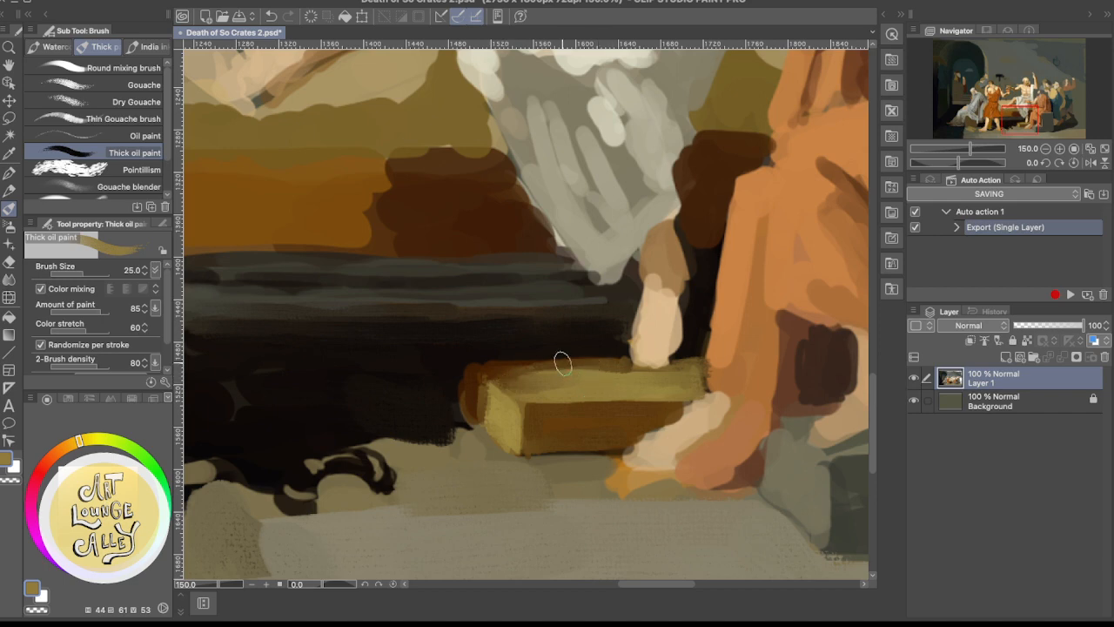
Trim the footstool's dark left side against the shadow under the bed with sampled dark brown and near-black
scroll(561, 362, "down", 6)
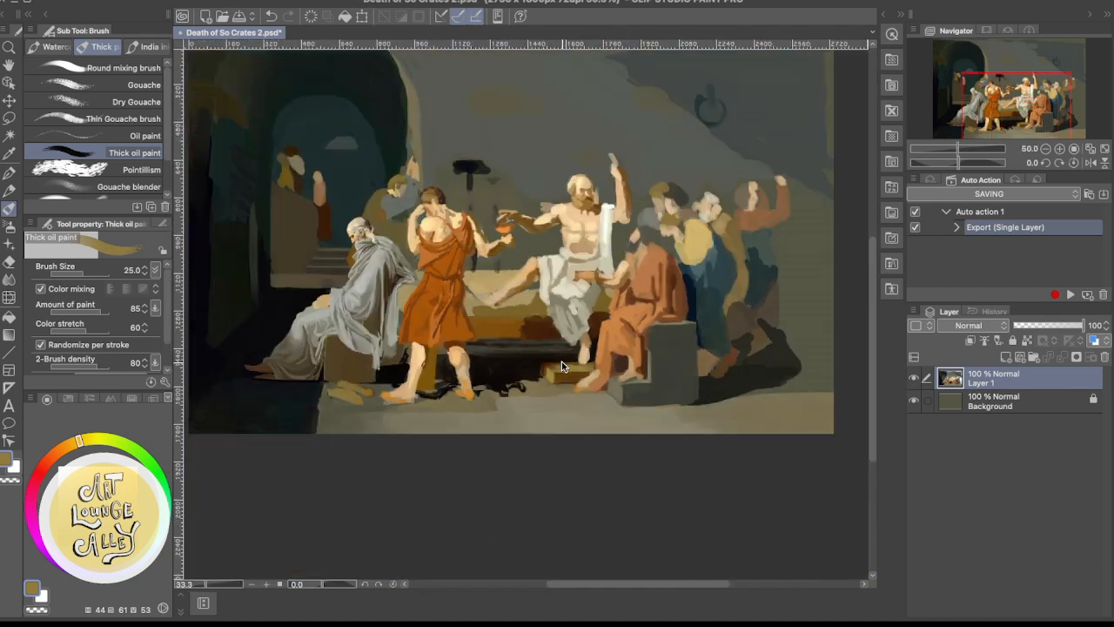
scroll(562, 361, "up", 2)
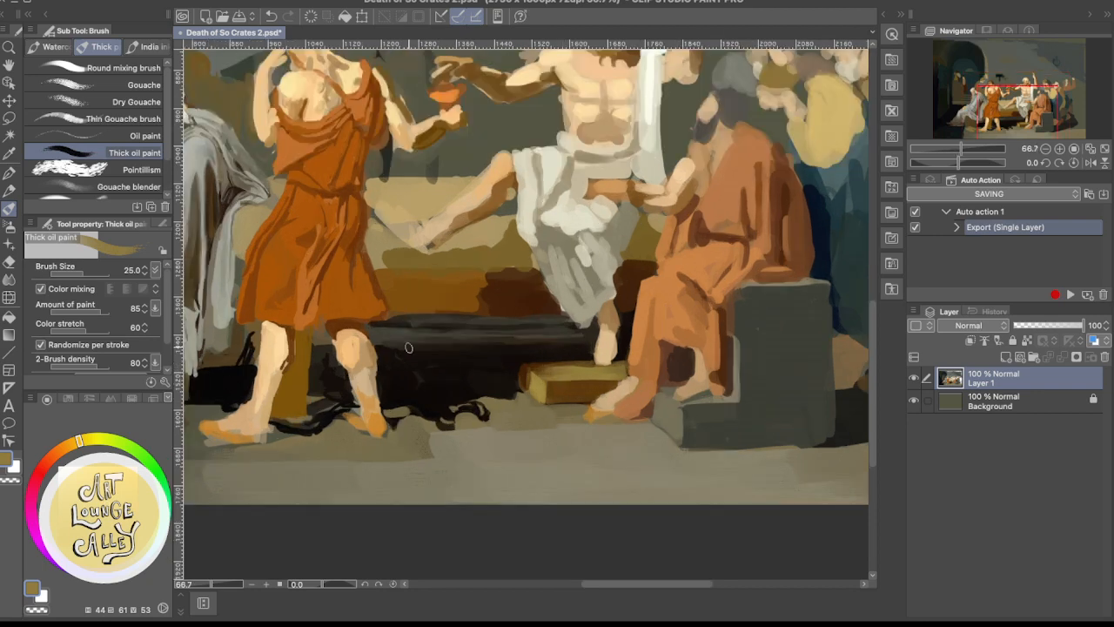
left_click(534, 363, "alt")
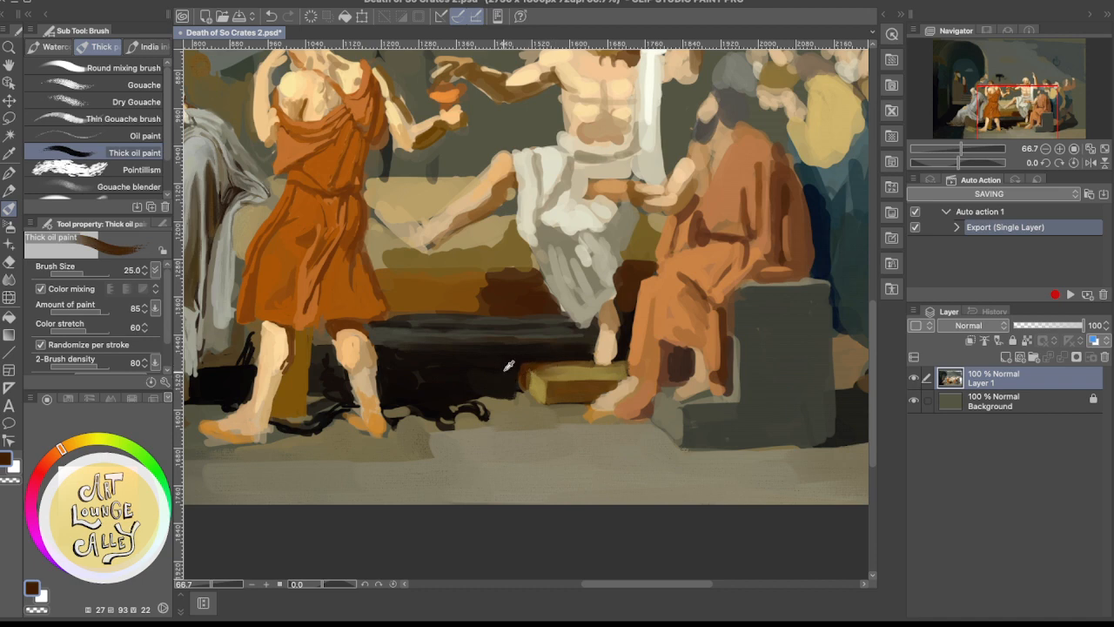
left_click(513, 366, "alt")
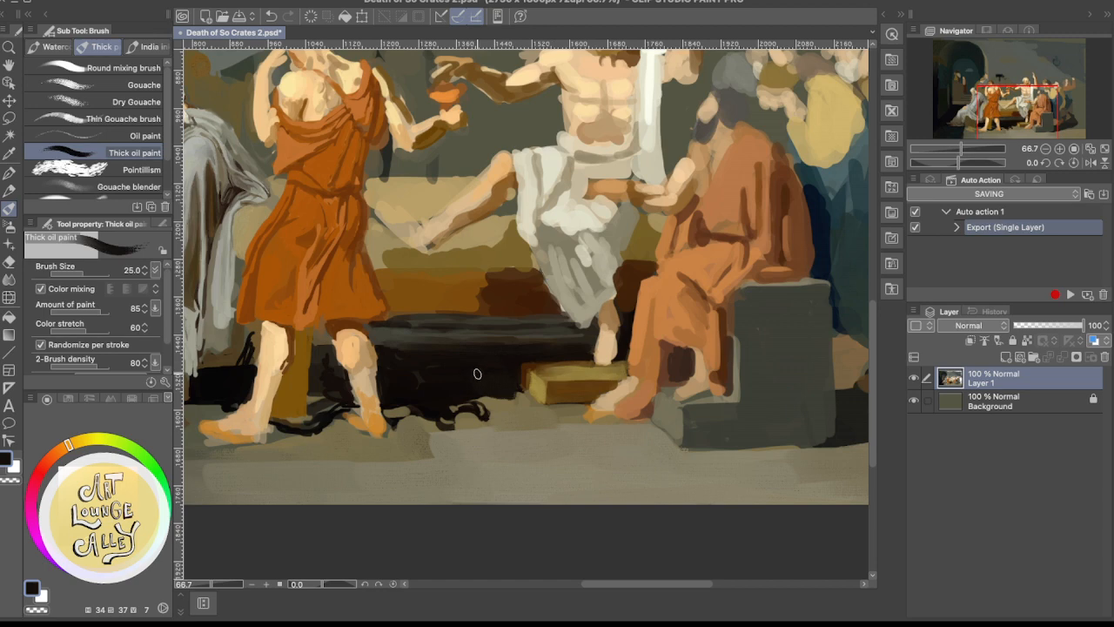
left_click(515, 358, "alt")
Touch up the back edge of the footstool's top with sampled dark brown and ochre
left_click(592, 376, "alt")
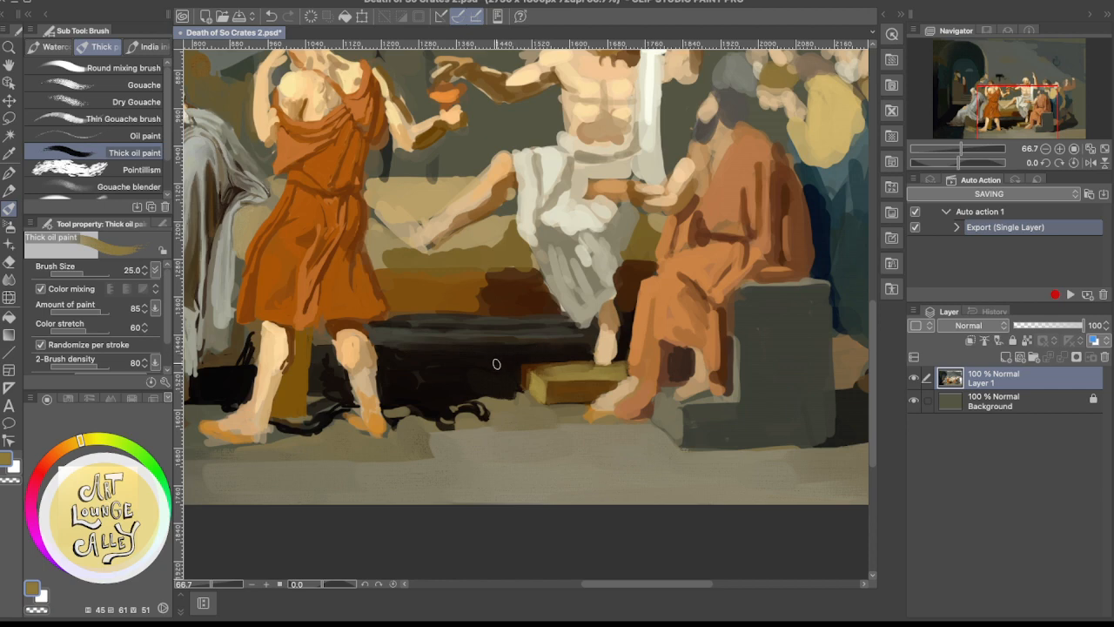
left_click(537, 362, "alt")
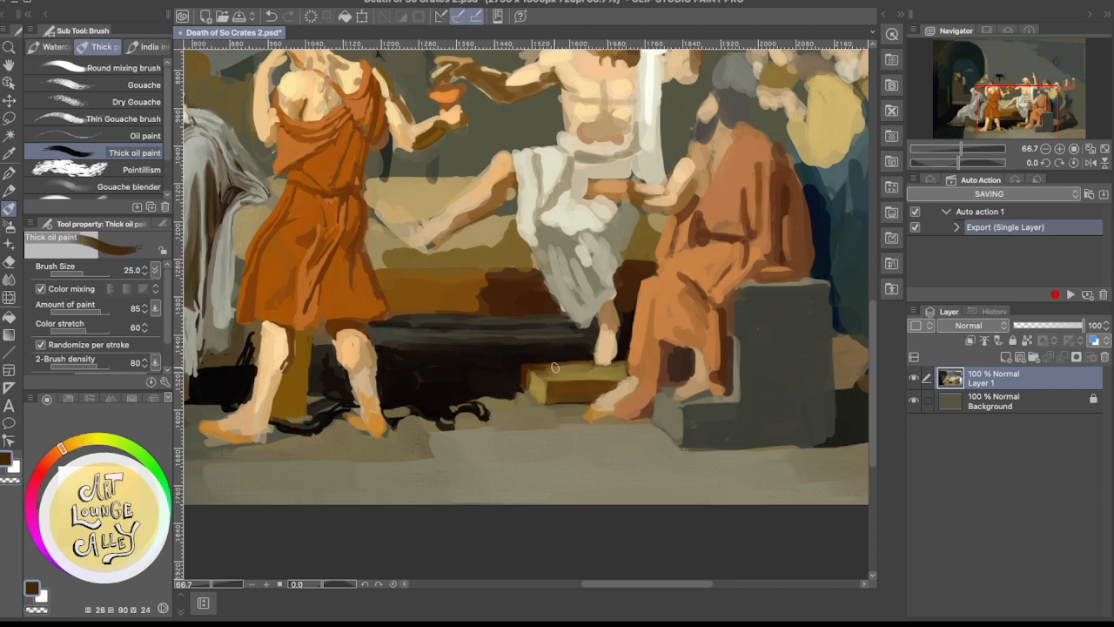
left_click_drag(539, 369, 557, 366)
left_click(565, 368, "alt")
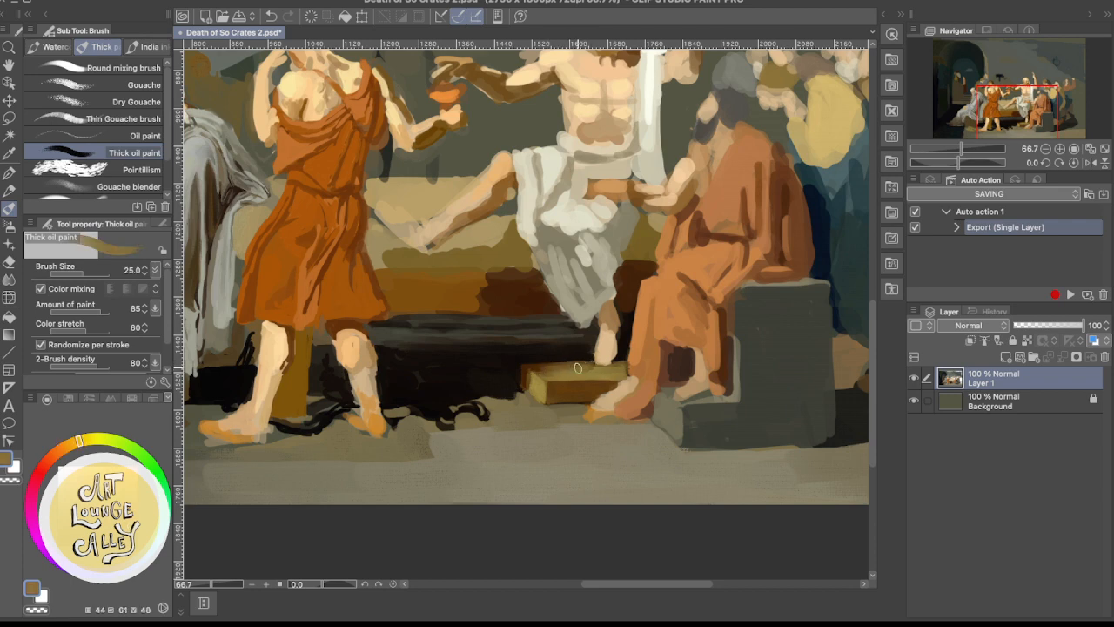
Touch up the front and top of the footstool with sampled brown and ochre
left_click_drag(562, 370, 543, 373)
left_click(597, 370, "alt")
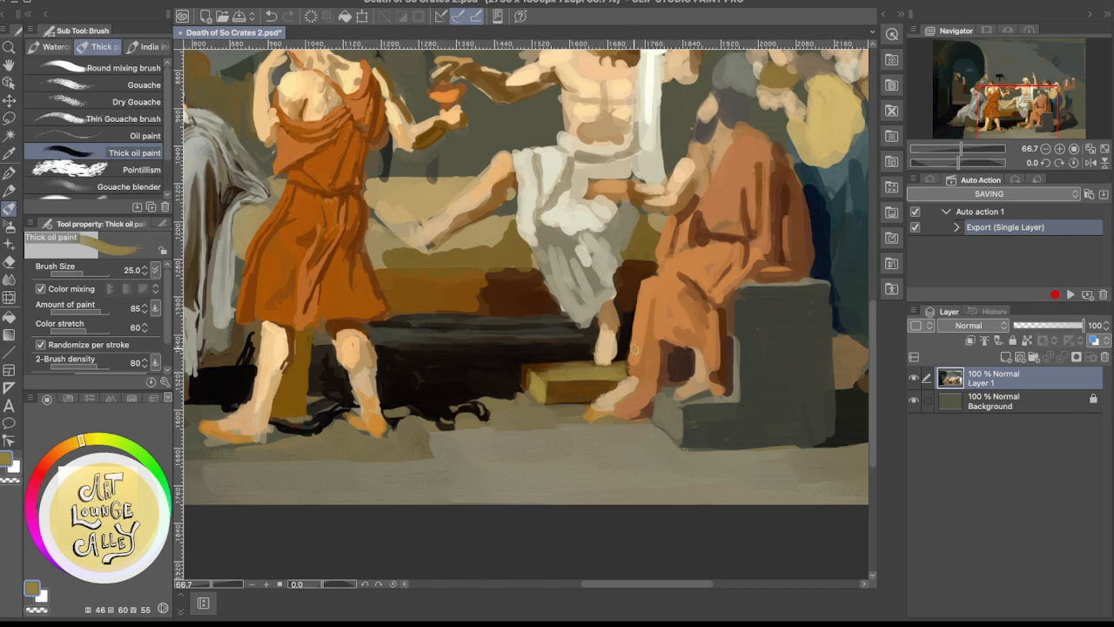
scroll(511, 374, "down", 1)
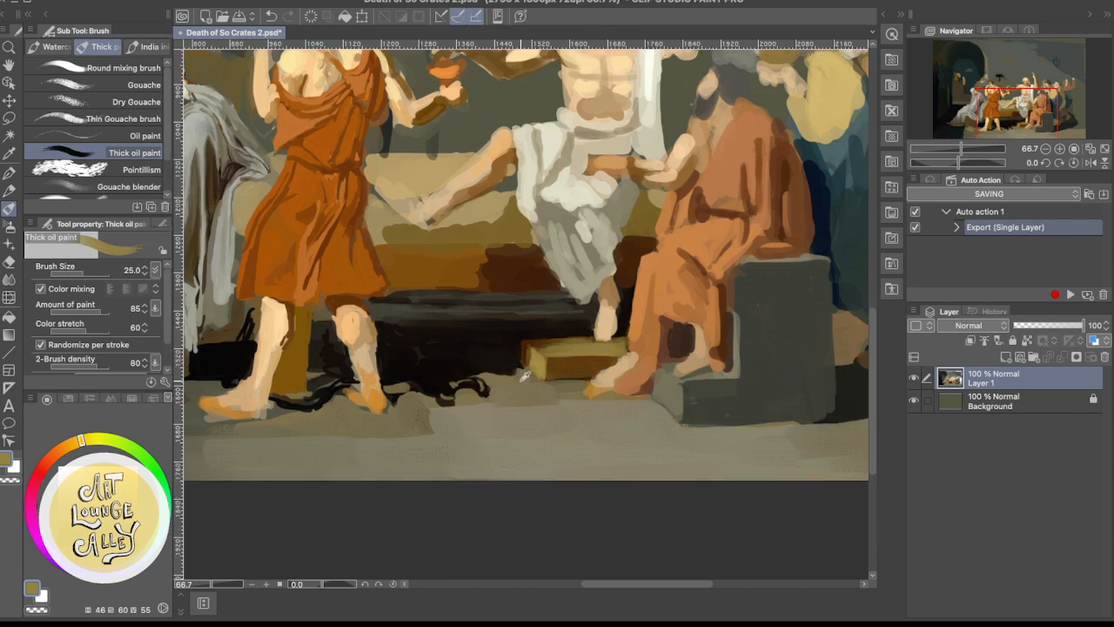
Refine the bed shadow's lower edge beside the footstool with sampled dark red-brown, near-black and floor brown
left_click(522, 357, "alt")
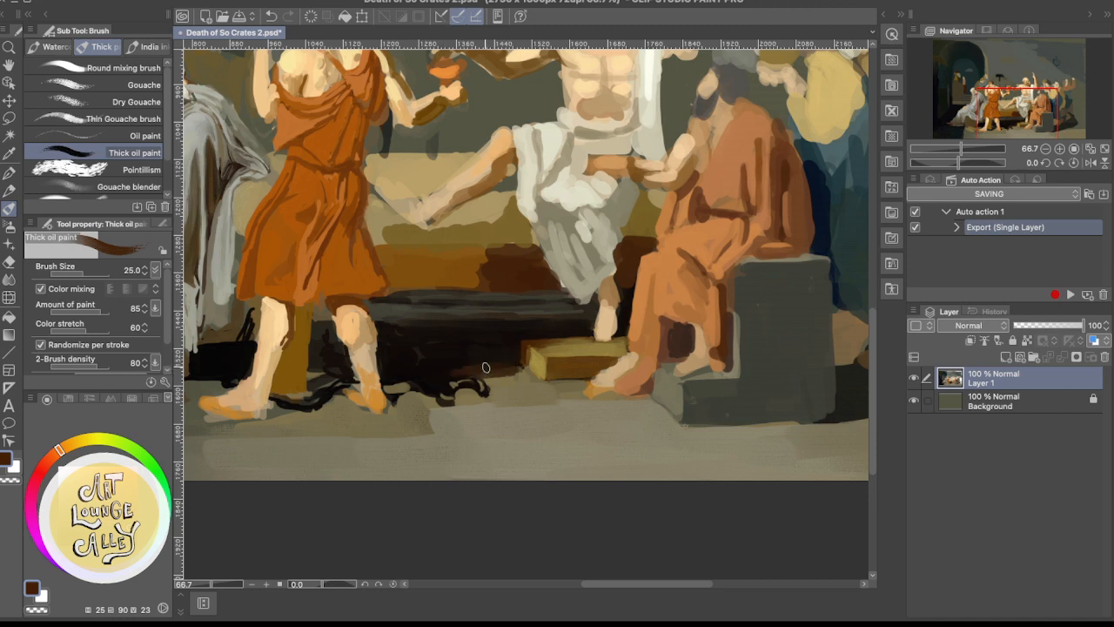
left_click(488, 355, "alt")
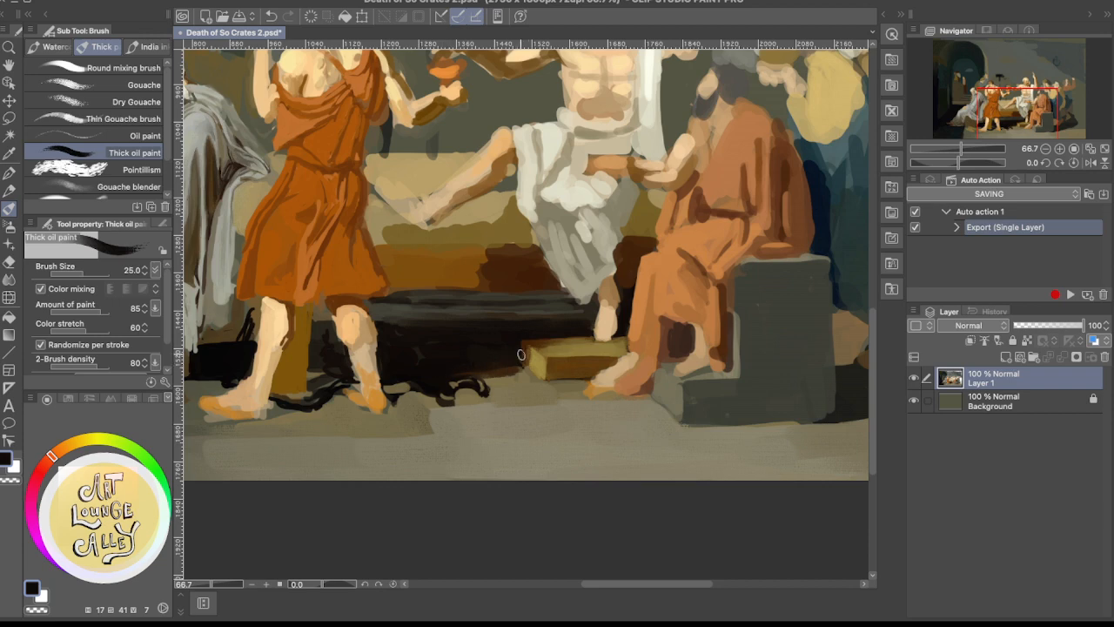
left_click(505, 386, "alt")
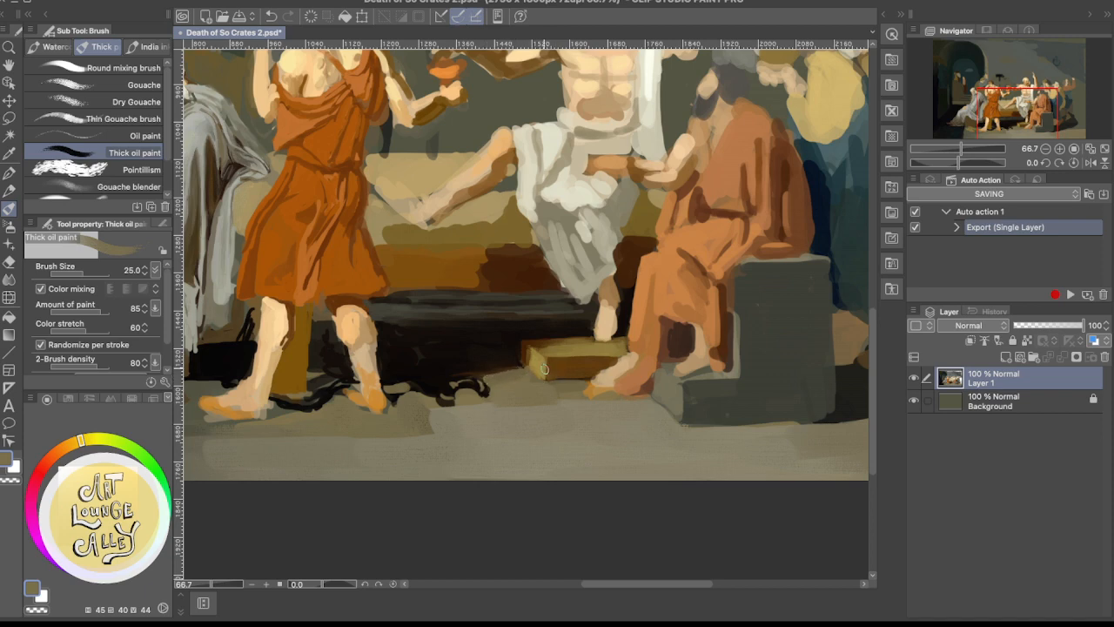
left_click(492, 367, "alt")
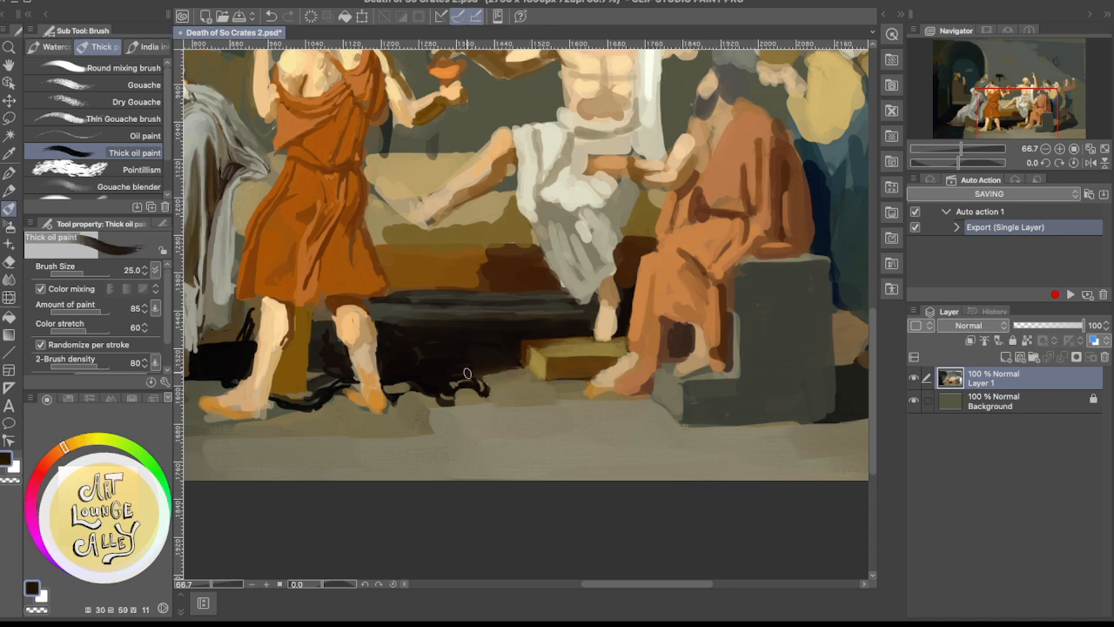
left_click_drag(468, 373, 517, 367)
left_click(511, 374, "alt")
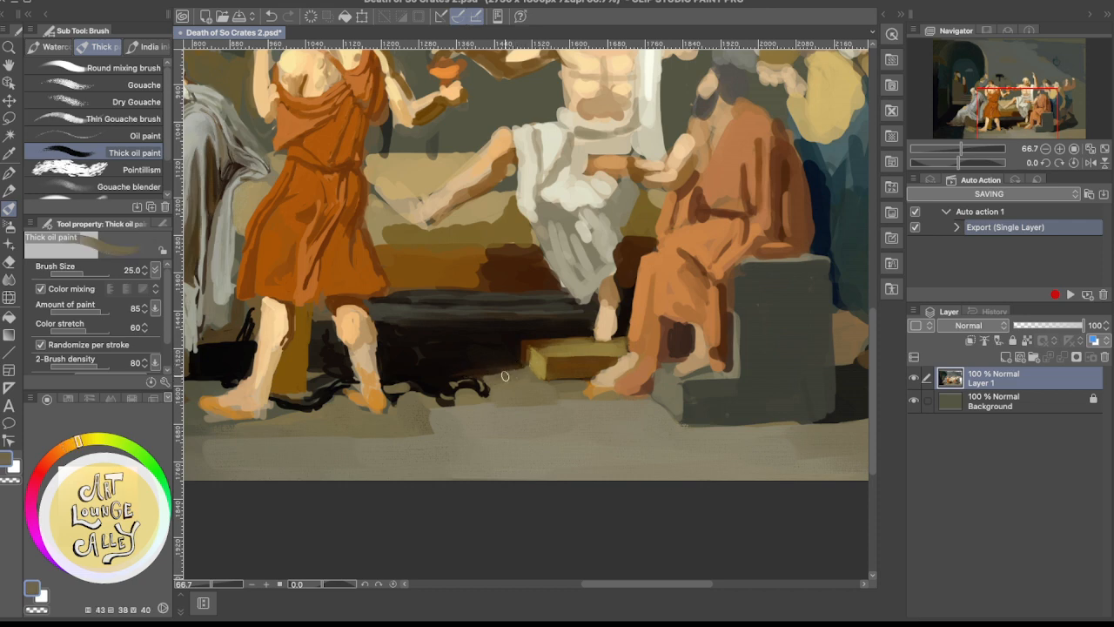
left_click(492, 370, "alt")
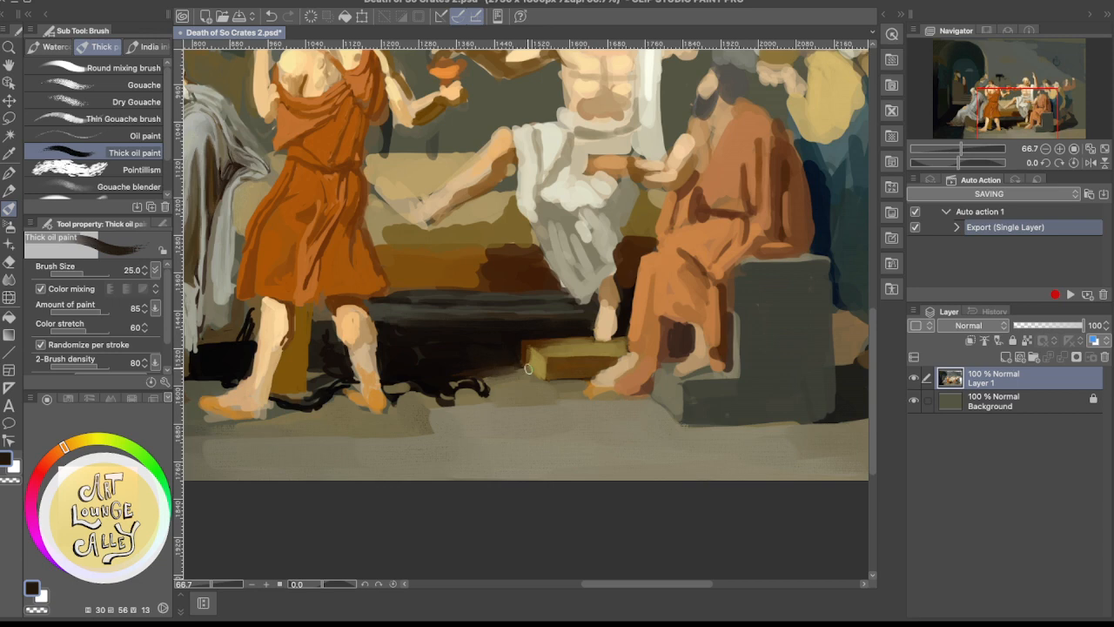
left_click(501, 370, "alt")
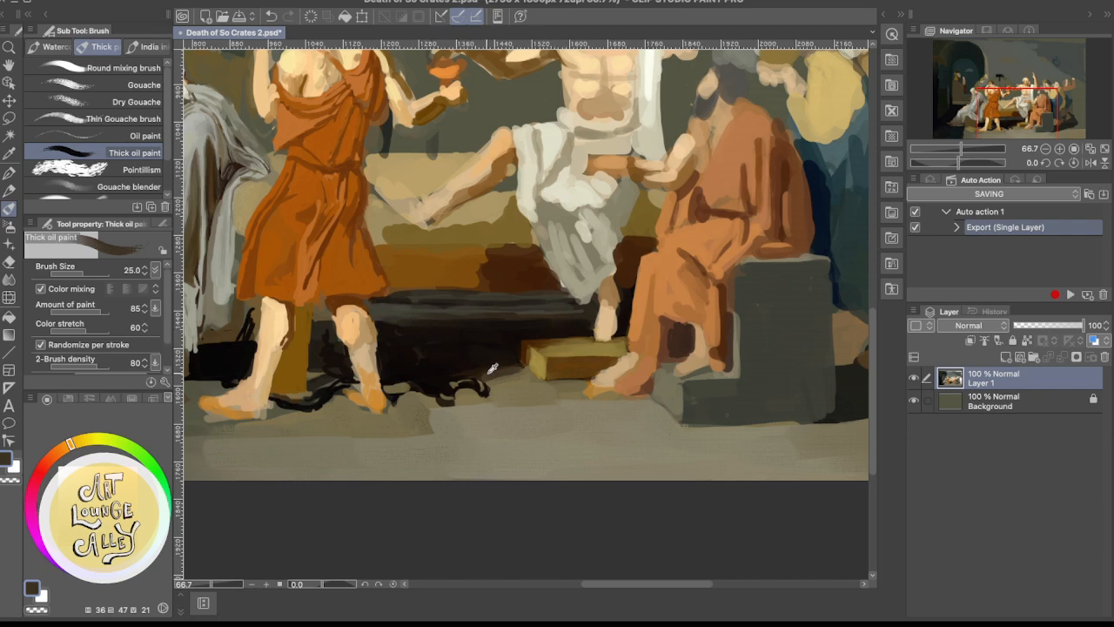
Deepen the shadow under the bed above the chain with sampled near-black
left_click(510, 272, "alt")
left_click(466, 367, "alt")
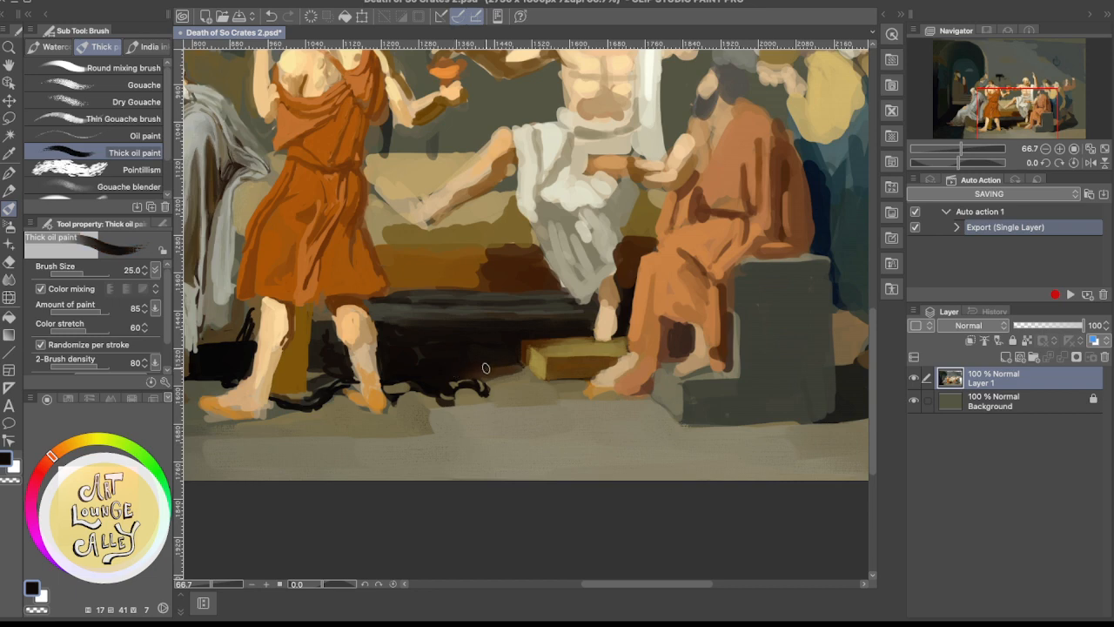
left_click(453, 336, "alt")
left_click(405, 358, "alt")
Rework the floor edge between the chain's right end and the bed shadow with sampled floor ochre, near-black and dark brown
left_click(502, 381, "alt")
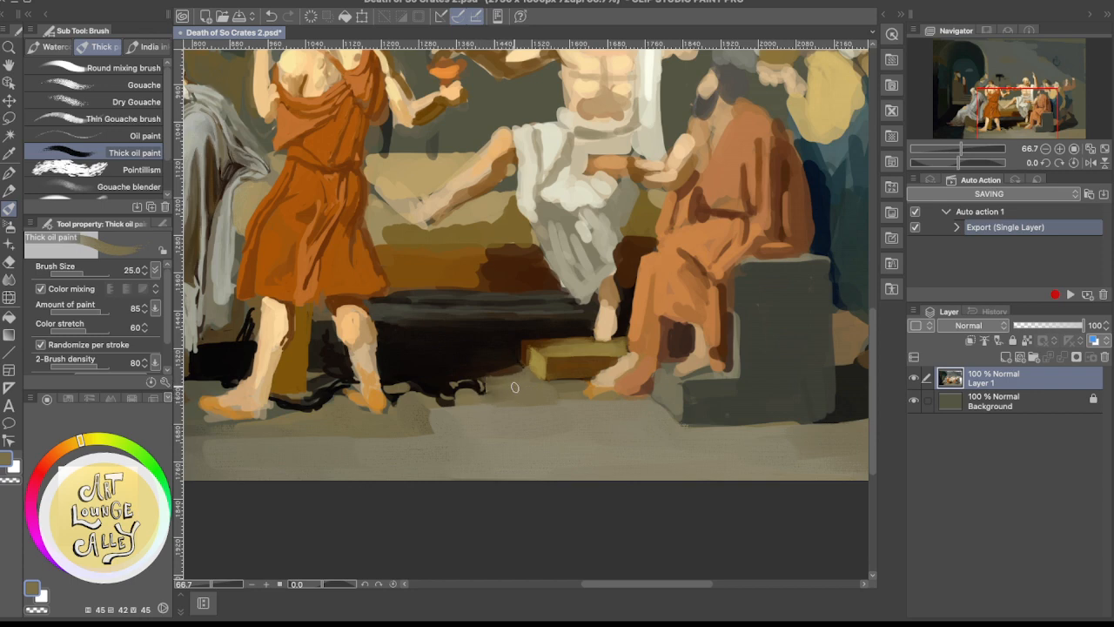
left_click(470, 383, "alt")
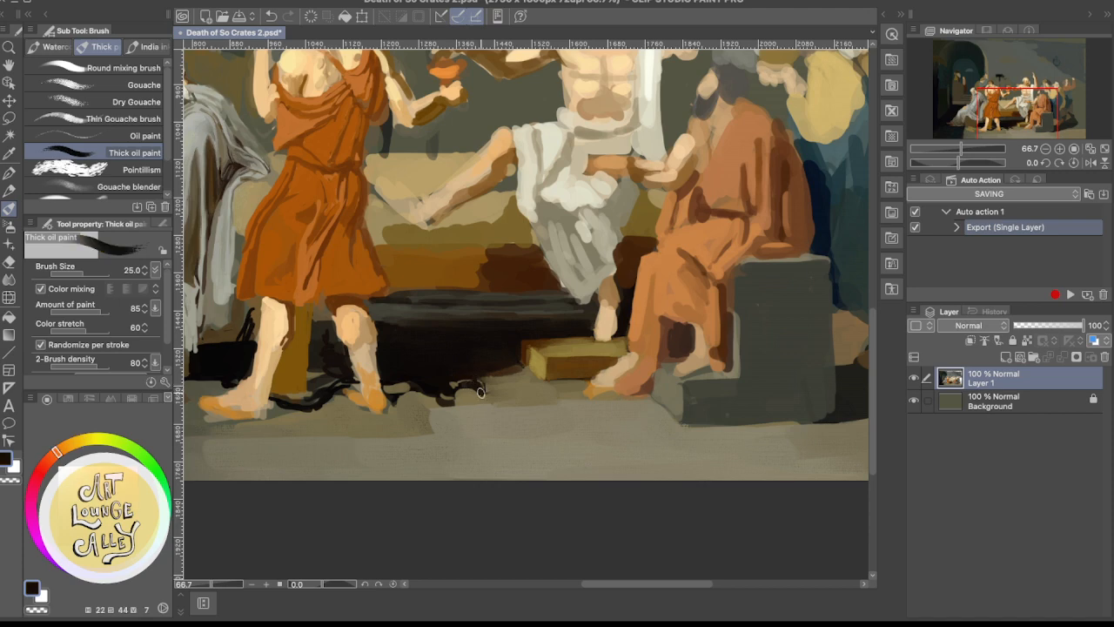
left_click_drag(480, 392, 477, 387)
left_click(492, 381, "alt")
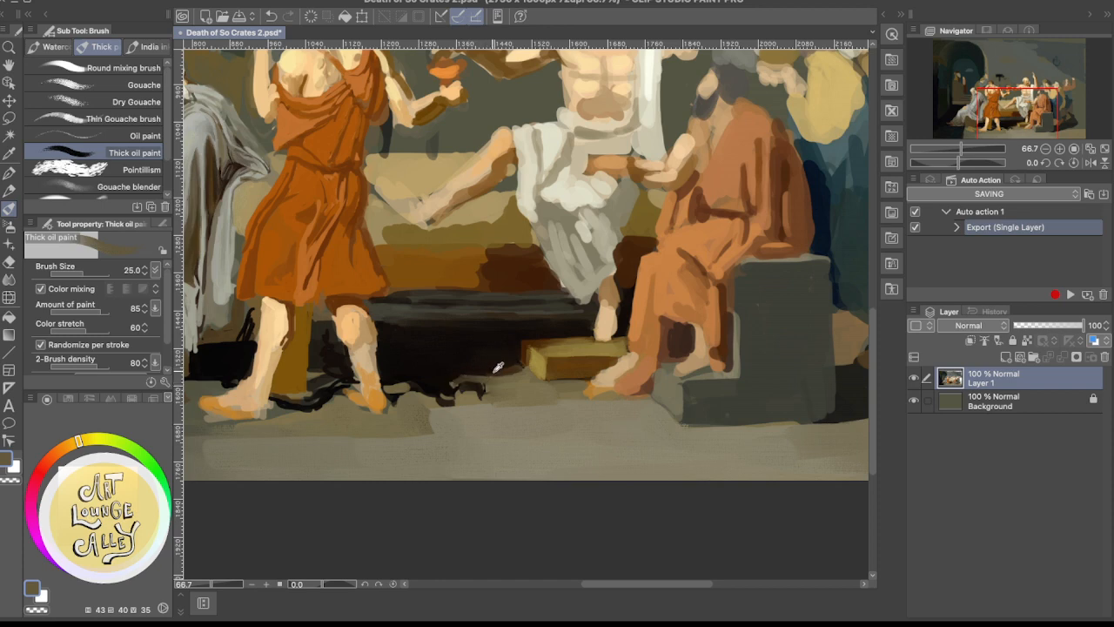
left_click(496, 368, "alt")
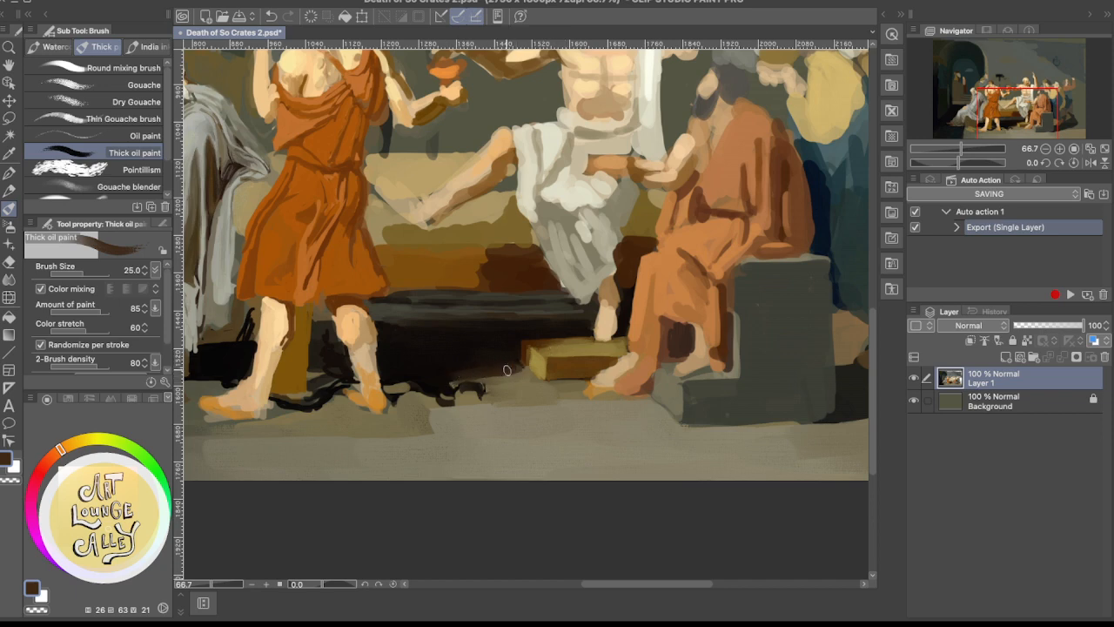
Reshape the right end of the chain on the floor with alternating sampled floor ochre and near-black
mouse_move(477, 383)
left_mouse_down()
mouse_move(467, 388)
mouse_move(500, 384)
left_mouse_up()
left_click(475, 394, "alt")
left_click_drag(461, 396, 494, 398)
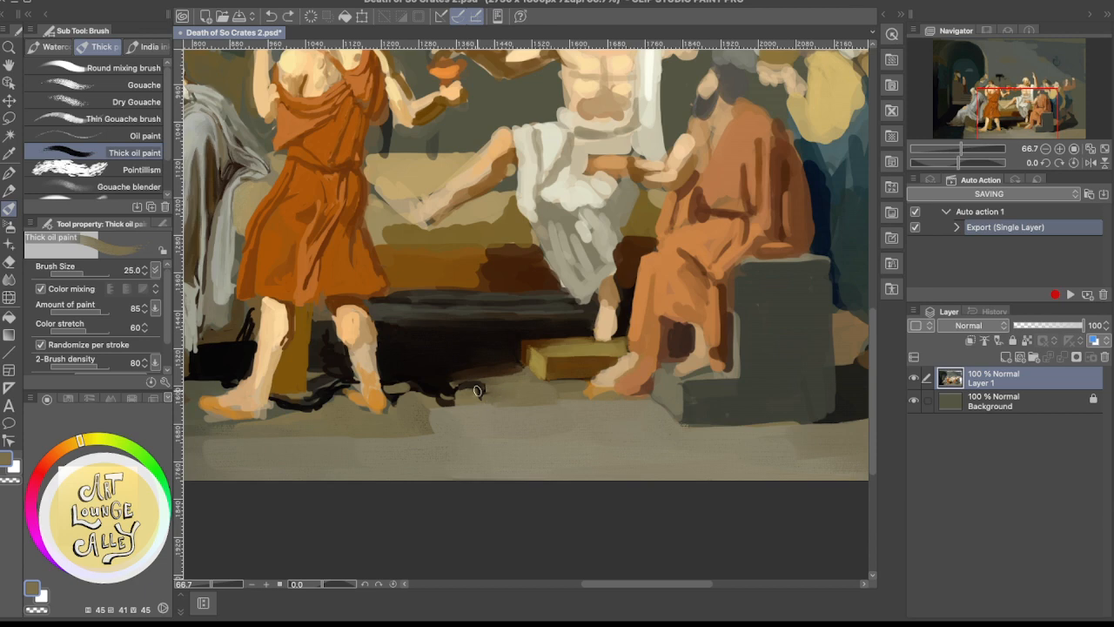
left_click_drag(473, 390, 505, 390)
left_click(471, 387, "alt")
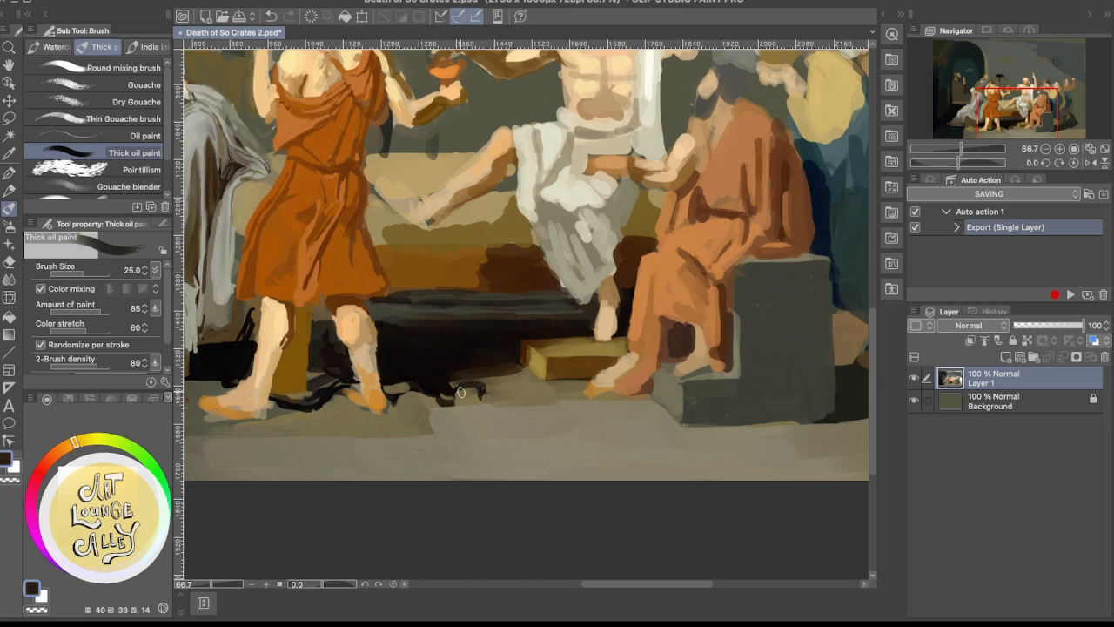
mouse_move(465, 386)
left_mouse_down()
mouse_move(440, 397)
mouse_move(472, 385)
mouse_move(454, 396)
mouse_move(469, 396)
left_mouse_up()
left_click(473, 393, "alt")
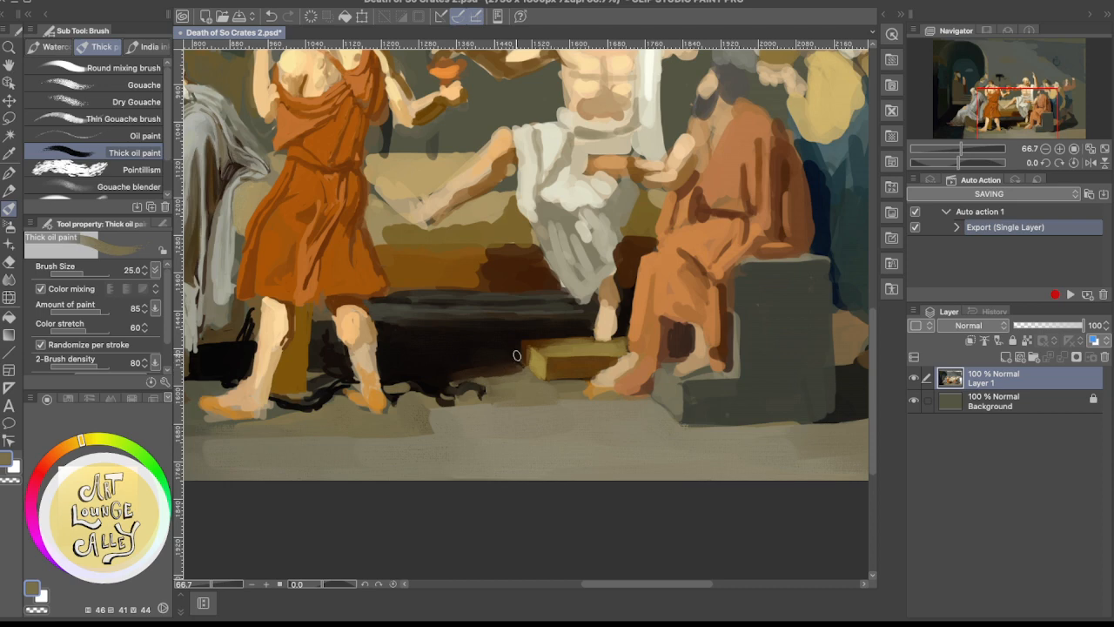
left_click(446, 380, "alt")
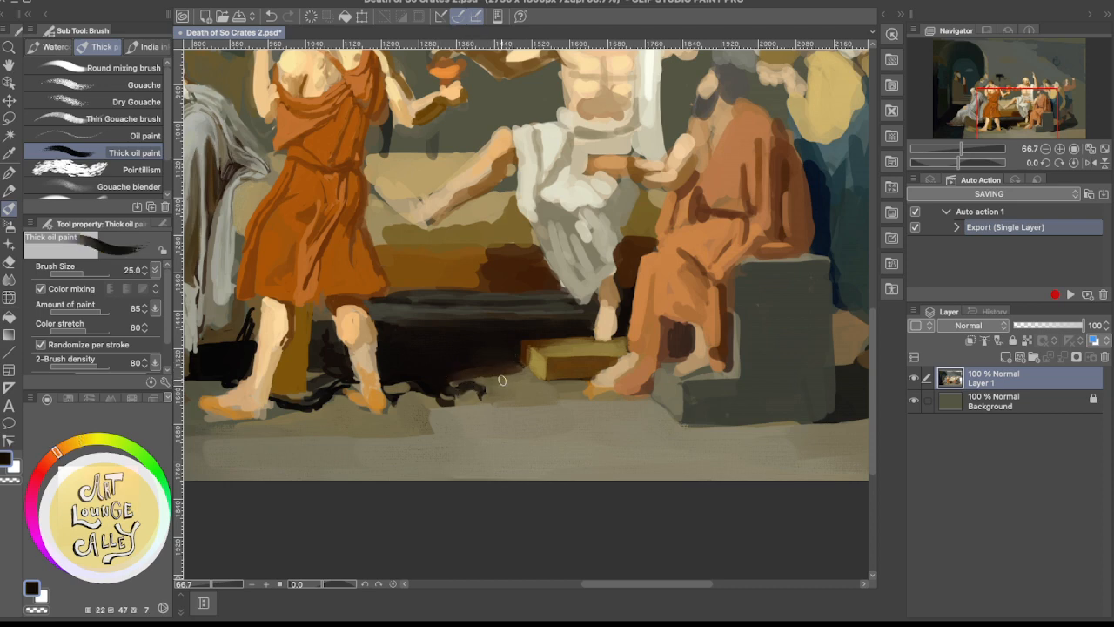
Examine the footstool, chain and bed shadow up close and in the whole composition against the reference painting
scroll(571, 371, "up", 3)
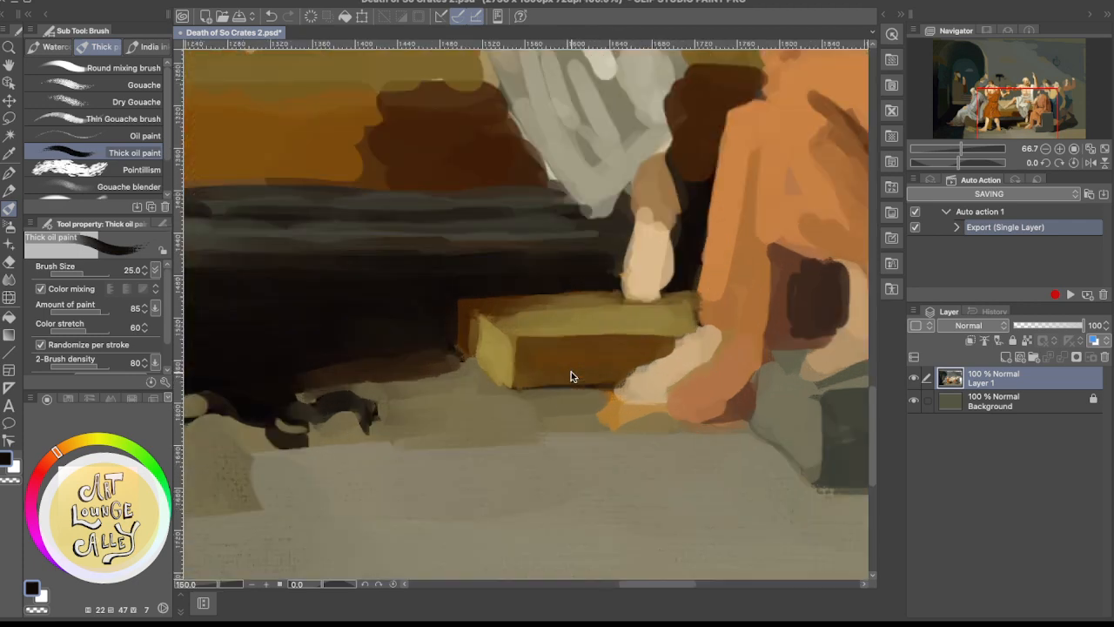
scroll(571, 371, "left", 5)
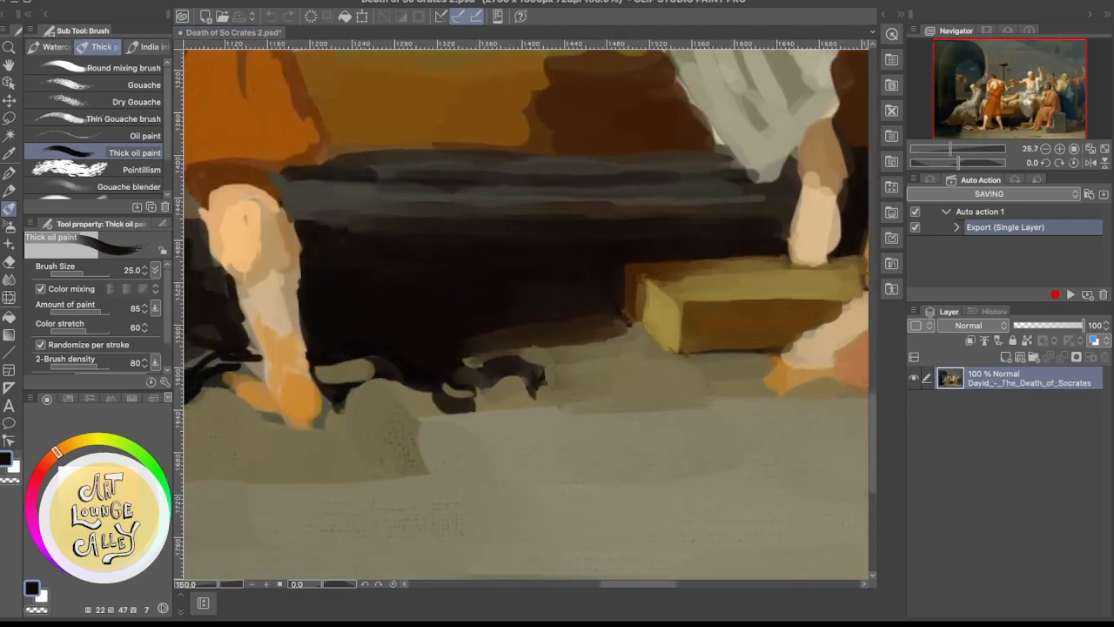
key("super+minus")
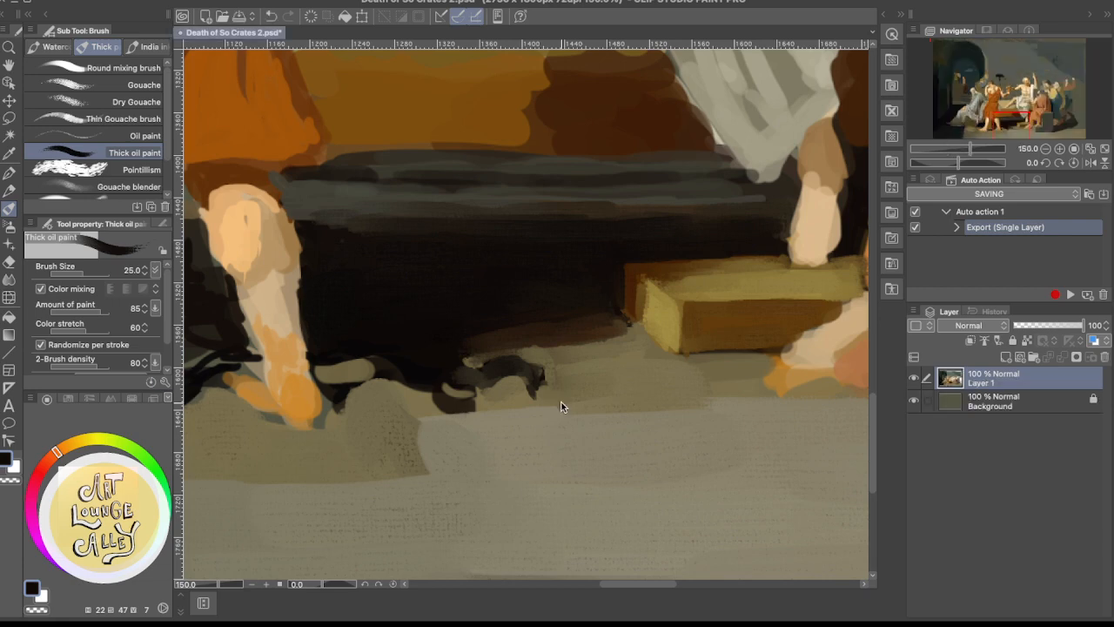
scroll(561, 406, "down", 8)
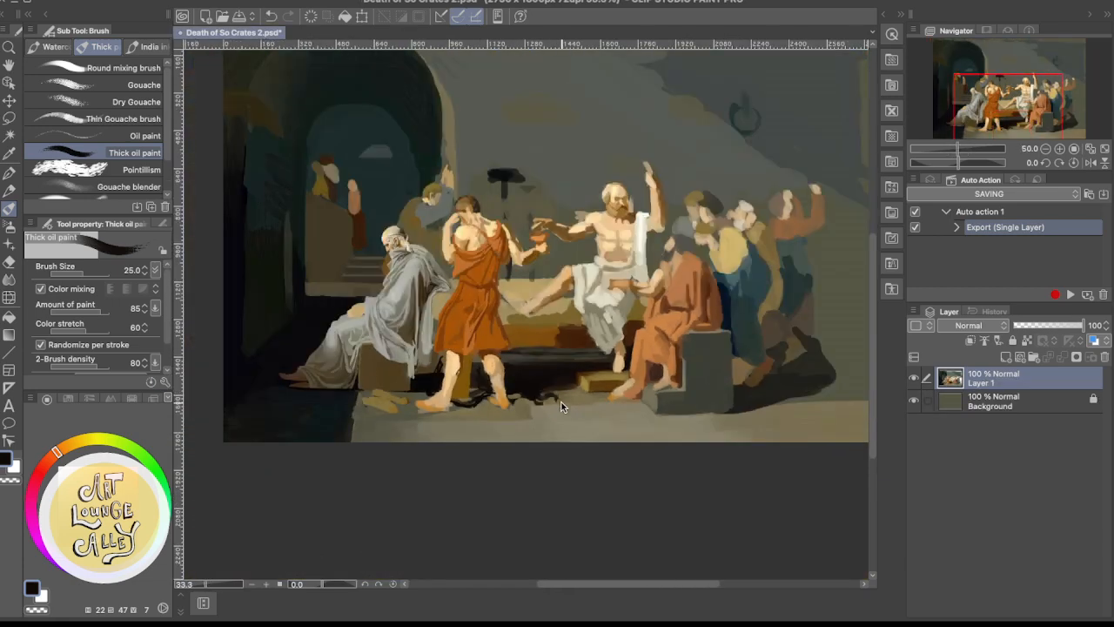
scroll(561, 407, "down", 1)
scroll(562, 406, "up", 1)
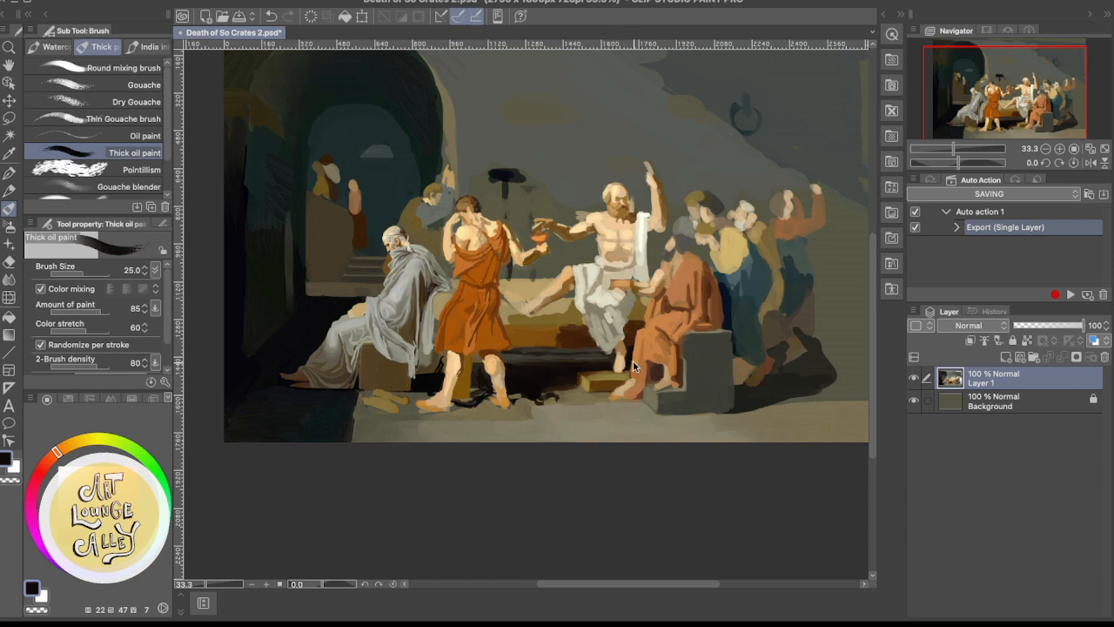
Retouch the bed area between Socrates' white drapery and the seated man's orange robe with sampled near-black, dark brown and ochre
scroll(633, 360, "up", 2)
scroll(633, 360, "up", 1)
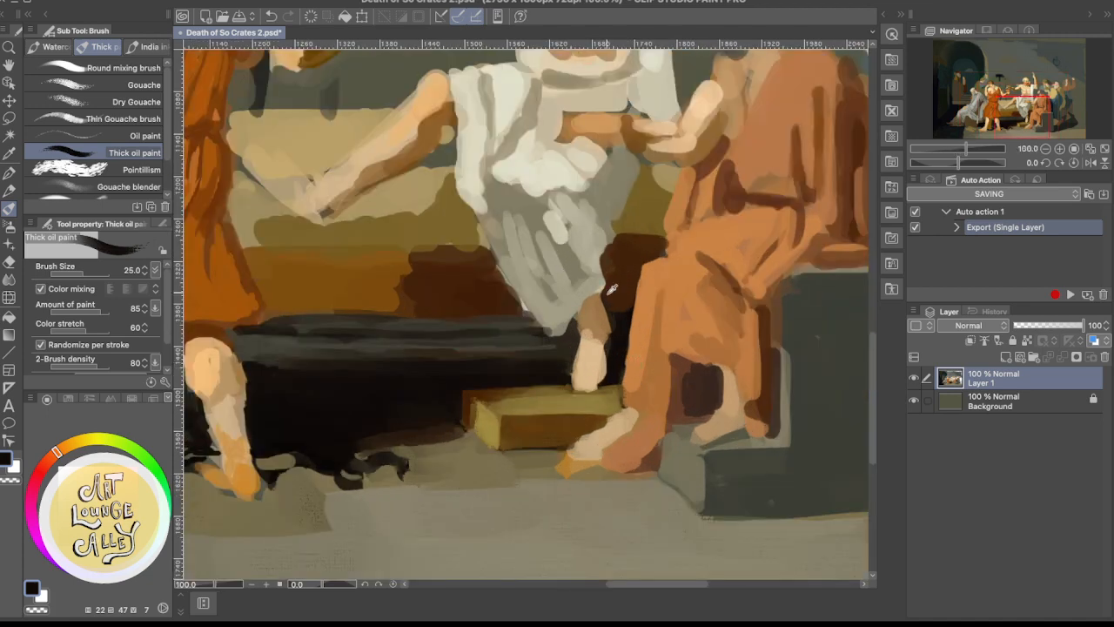
left_click(471, 373, "alt")
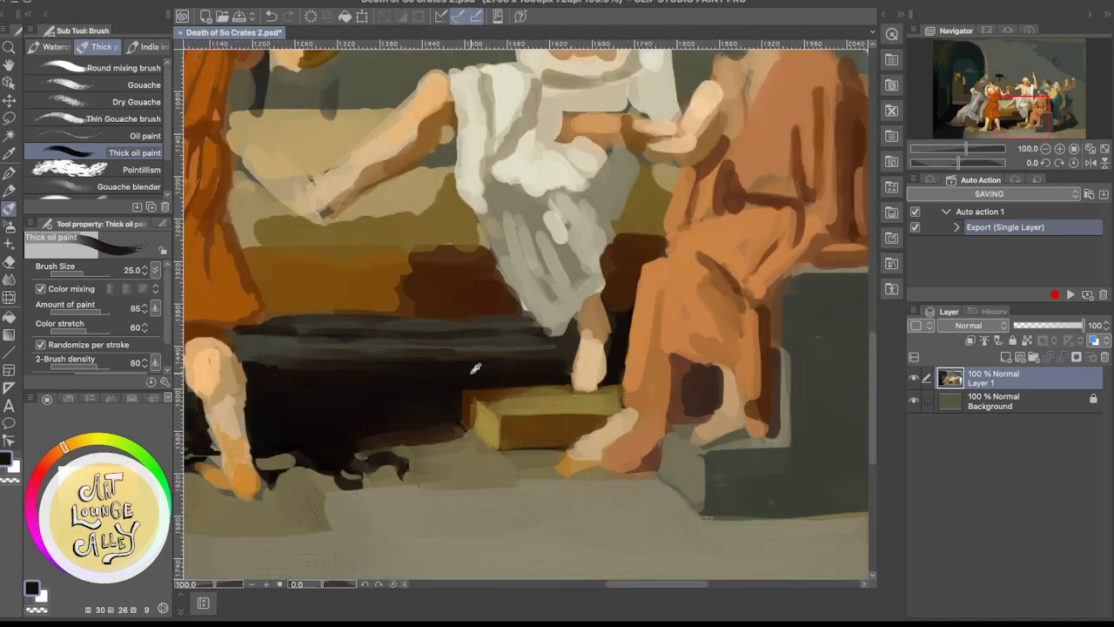
left_click(620, 297, "alt")
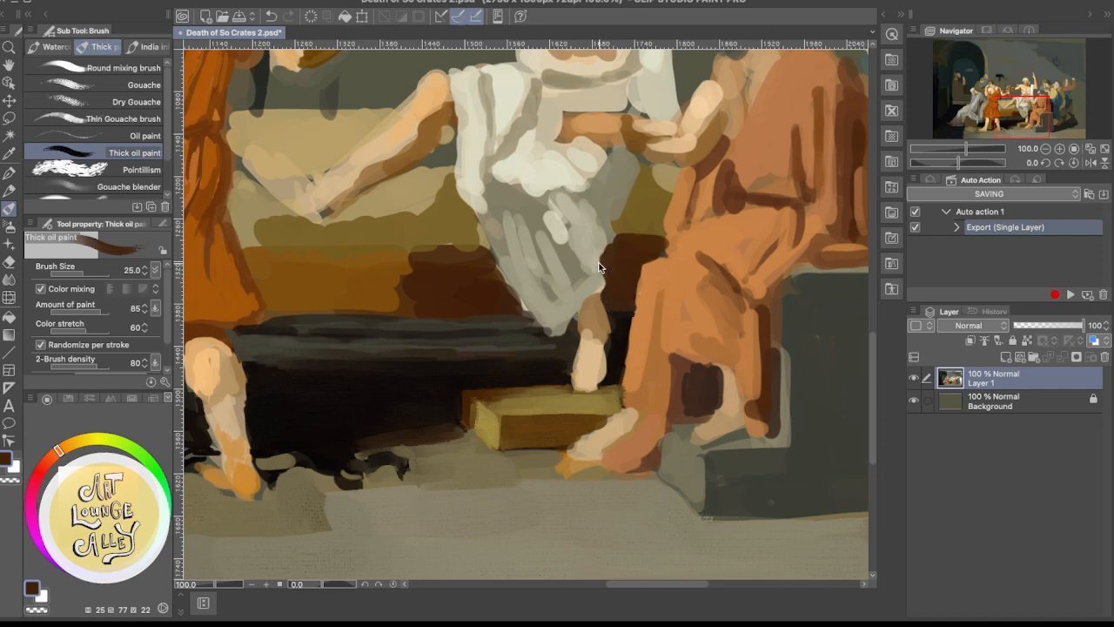
scroll(599, 263, "down", 5)
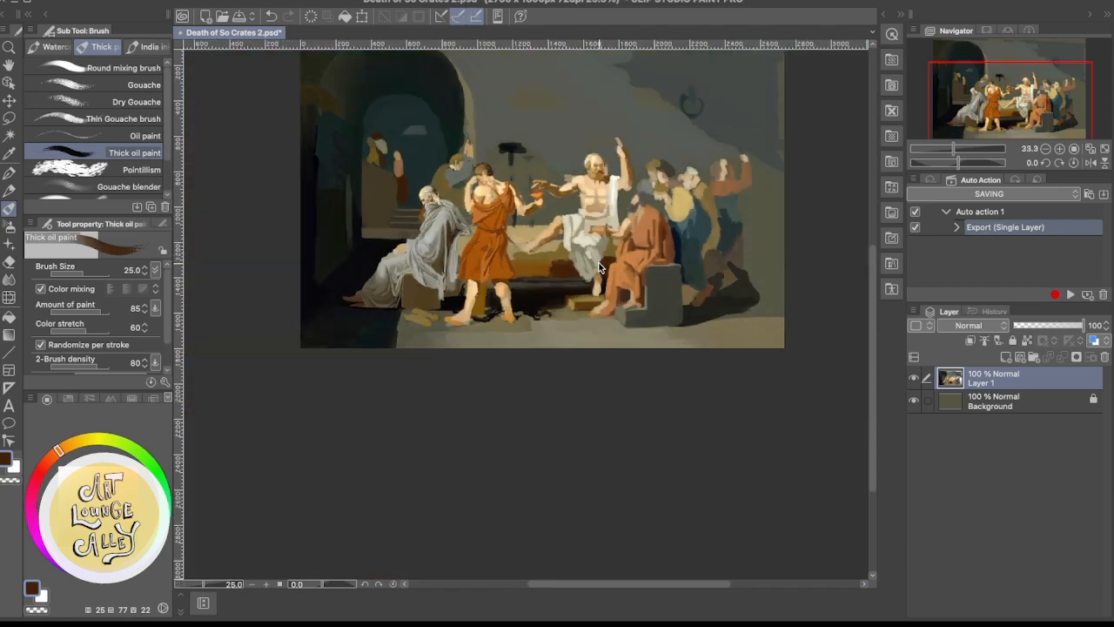
scroll(599, 264, "up", 3)
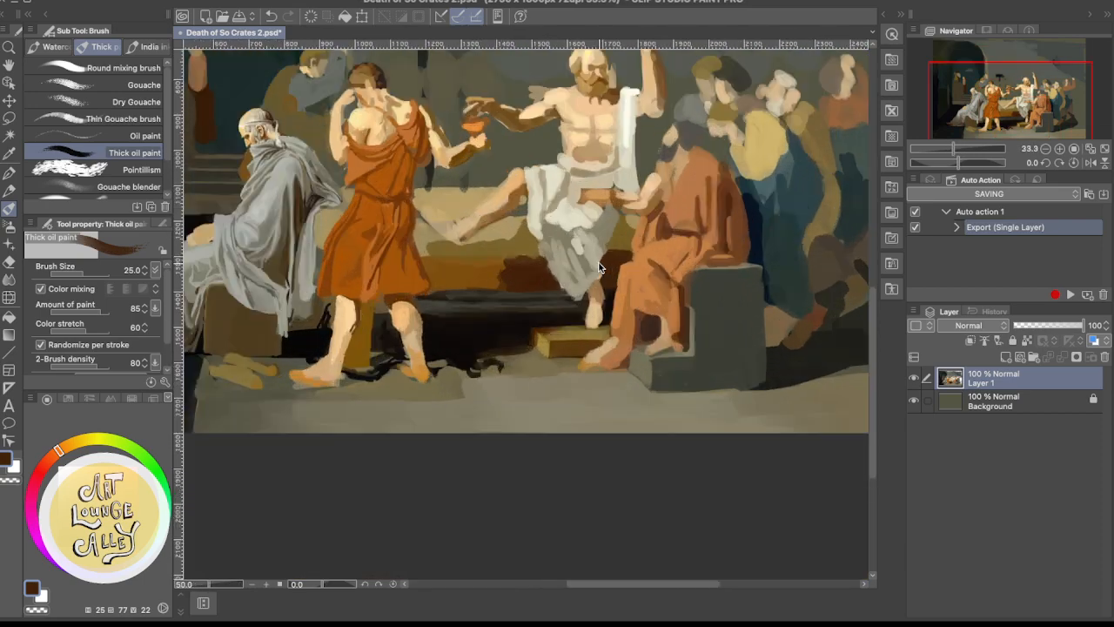
left_click(616, 237, "alt")
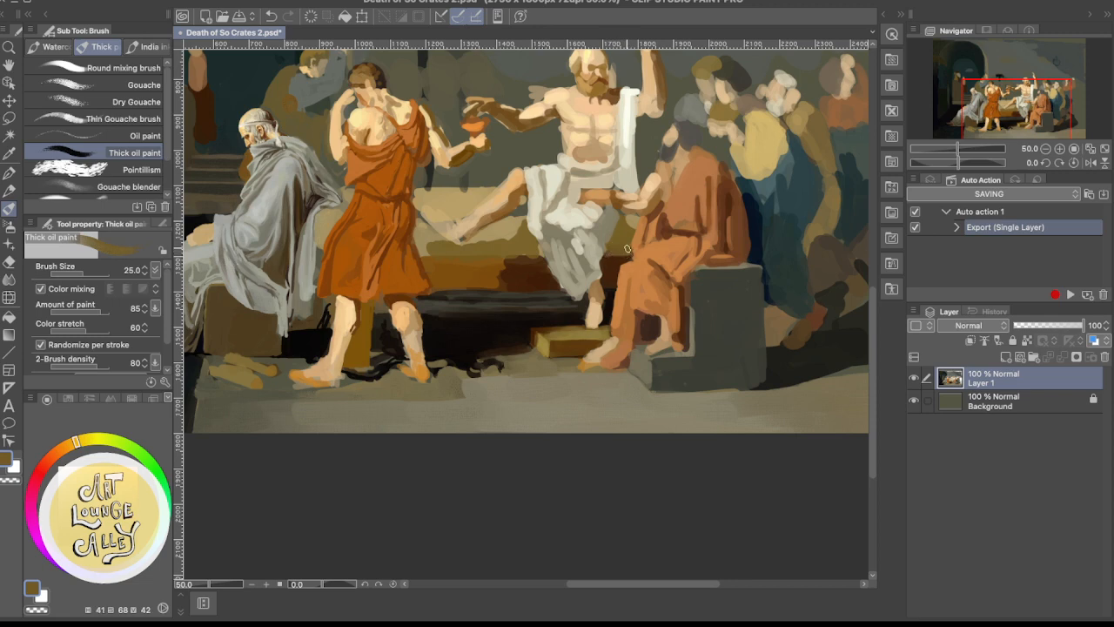
Review the figures and background across the whole painting and compare them with the reference painting
scroll(696, 243, "up", 3)
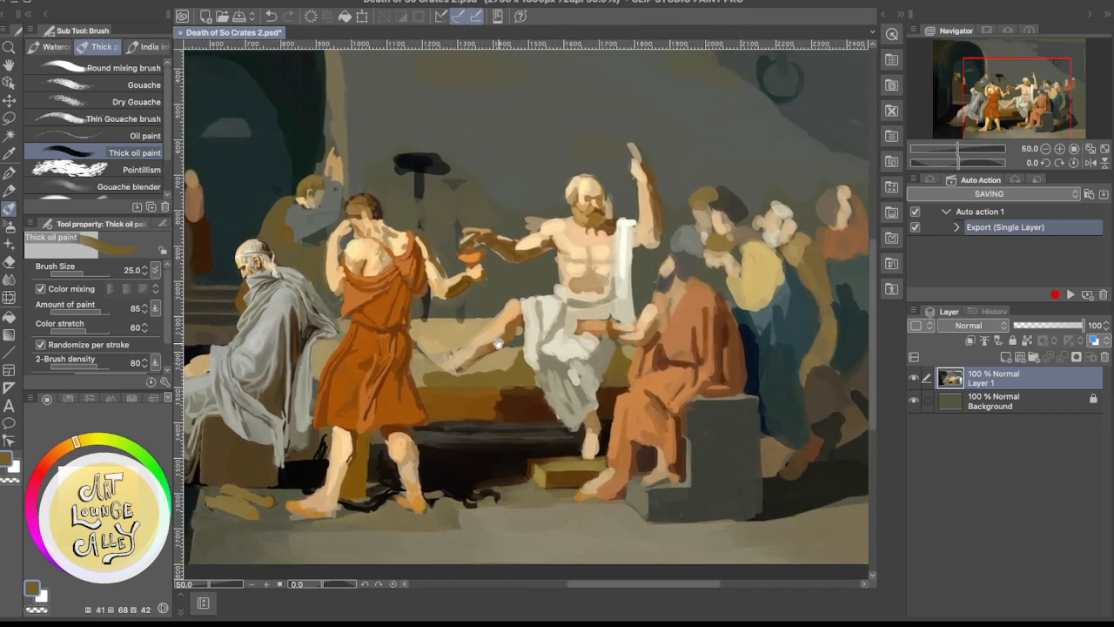
scroll(592, 353, "left", 3)
left_click_drag(602, 344, 587, 346)
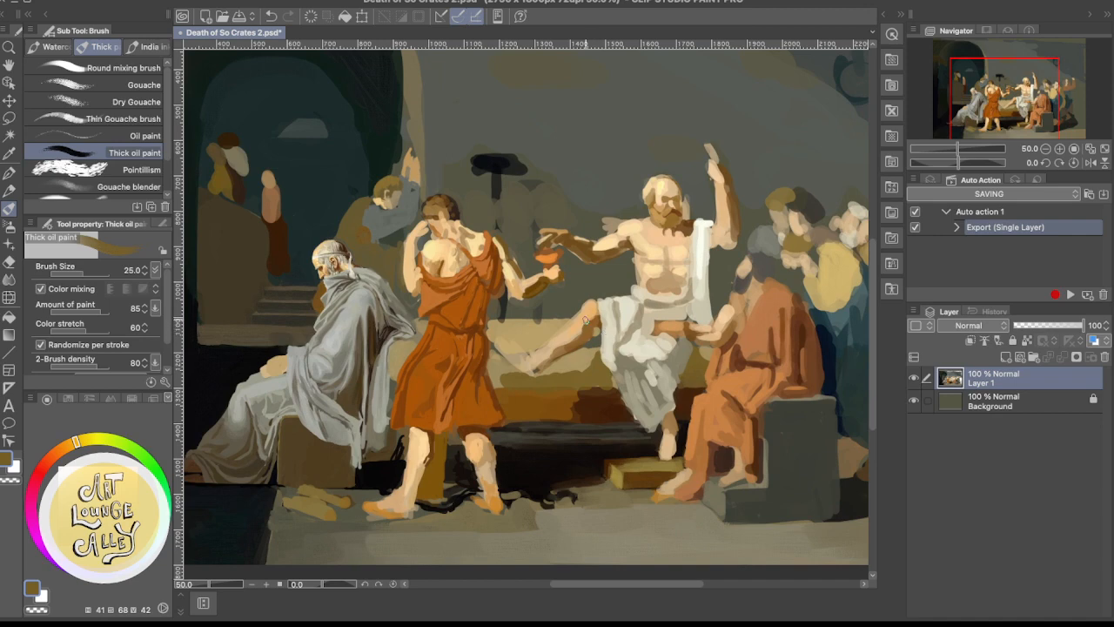
left_click_drag(392, 236, 518, 233)
left_click(42, 27)
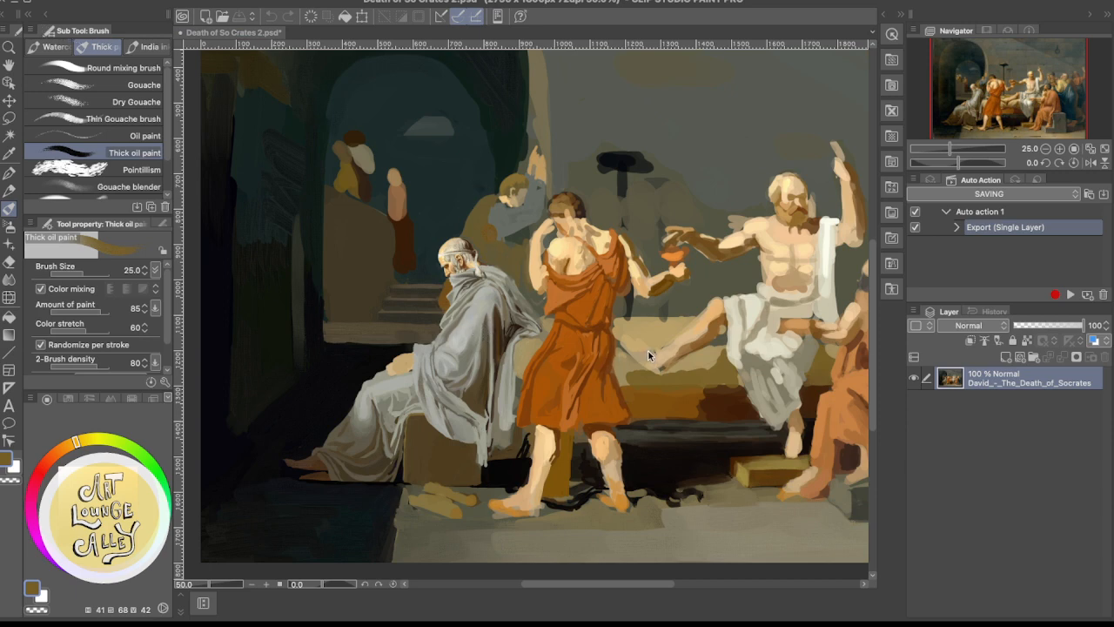
left_click(679, 349)
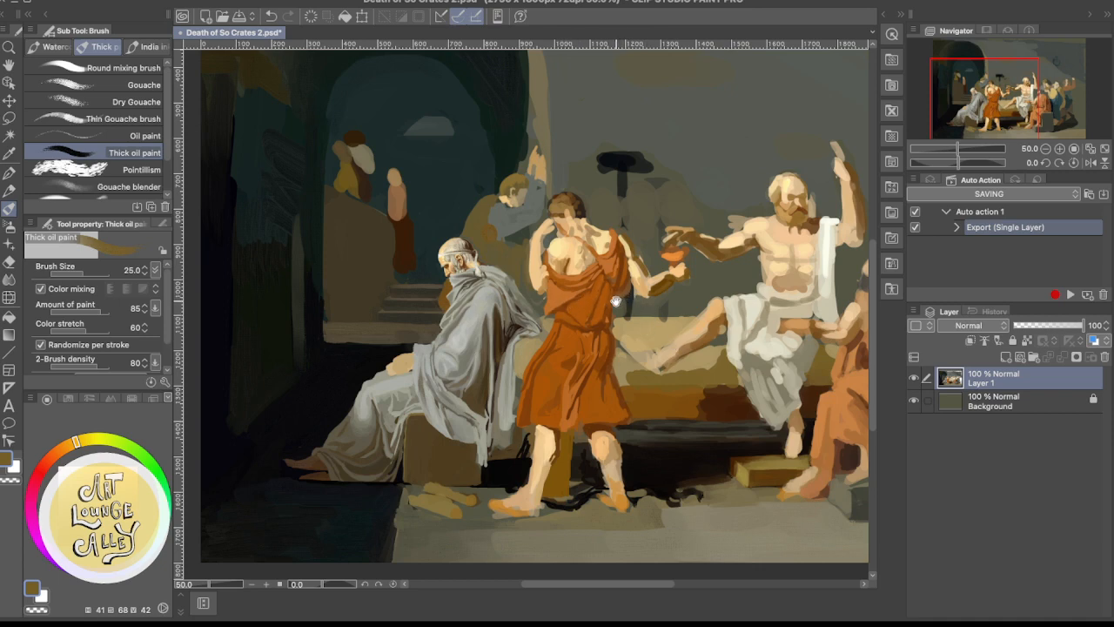
left_click_drag(574, 270, 588, 344)
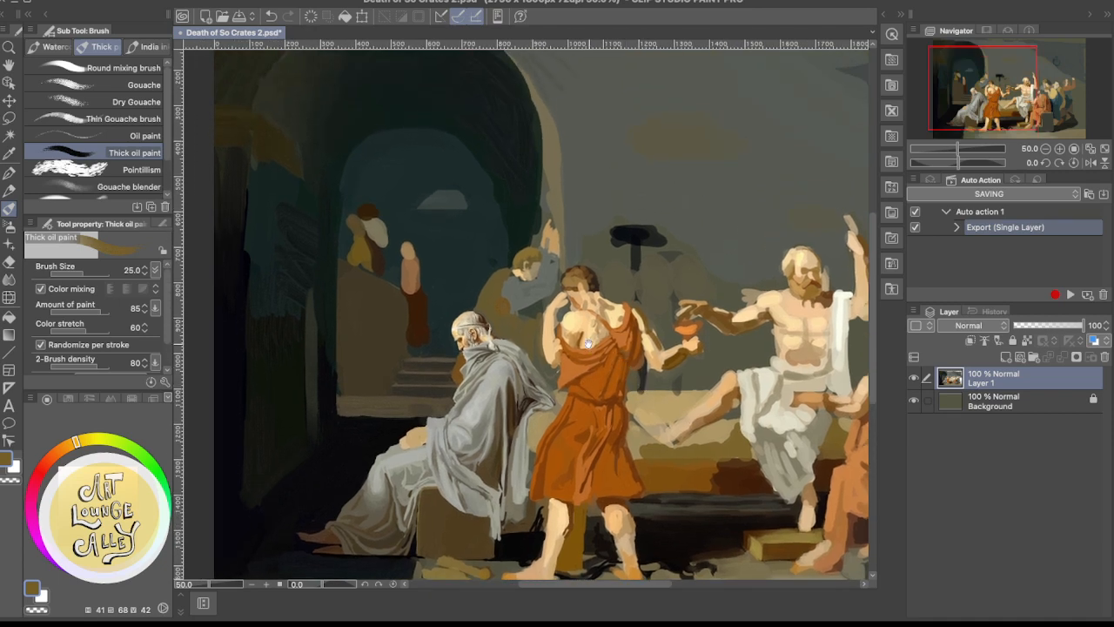
scroll(592, 348, "right", 10)
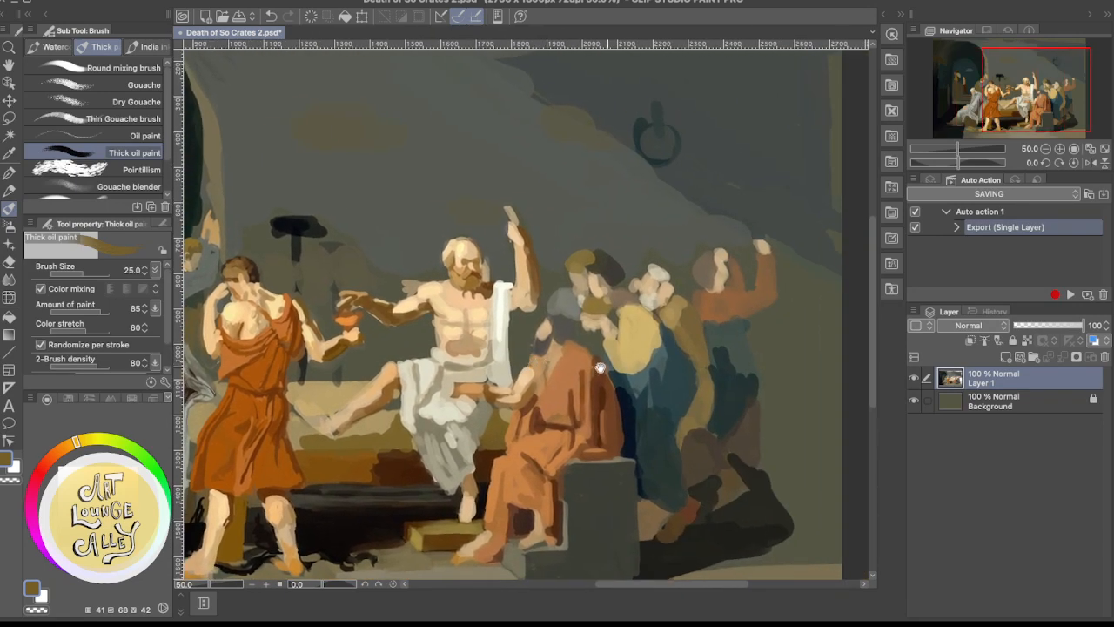
scroll(600, 367, "left", 8)
scroll(653, 337, "down", 2)
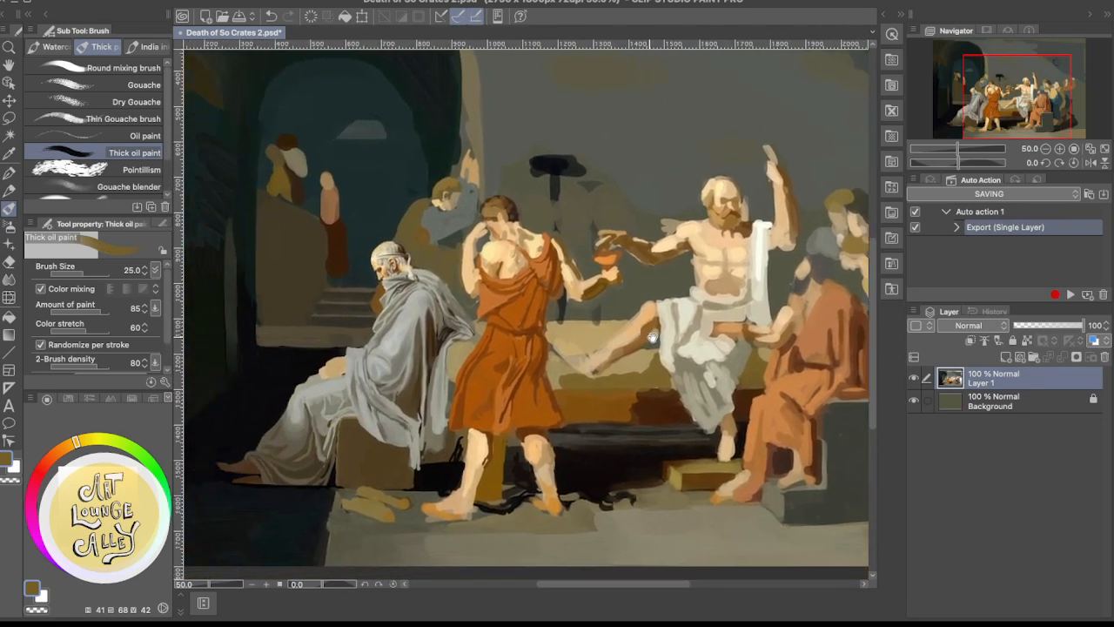
Retouch the narrow gap between the seated old man's grey drapery and the youth's orange tunic with sampled dark brown and drapery grey
scroll(626, 335, "left", 4)
scroll(592, 332, "down", 1)
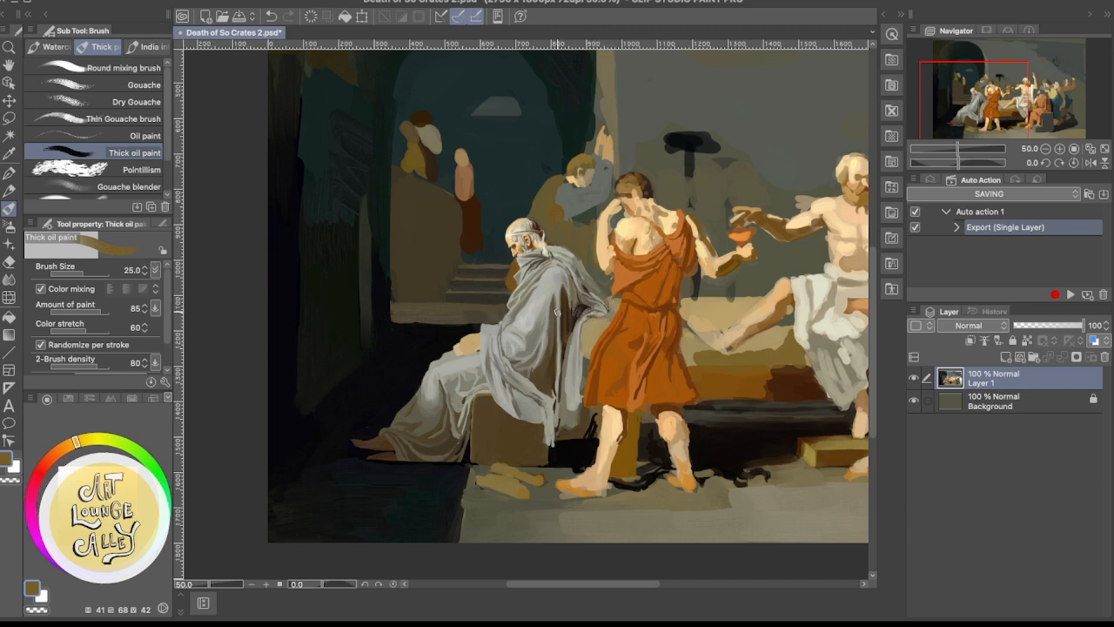
mouse_move(581, 313)
left_mouse_down()
mouse_move(580, 237)
mouse_move(494, 363)
mouse_move(580, 289)
left_mouse_up()
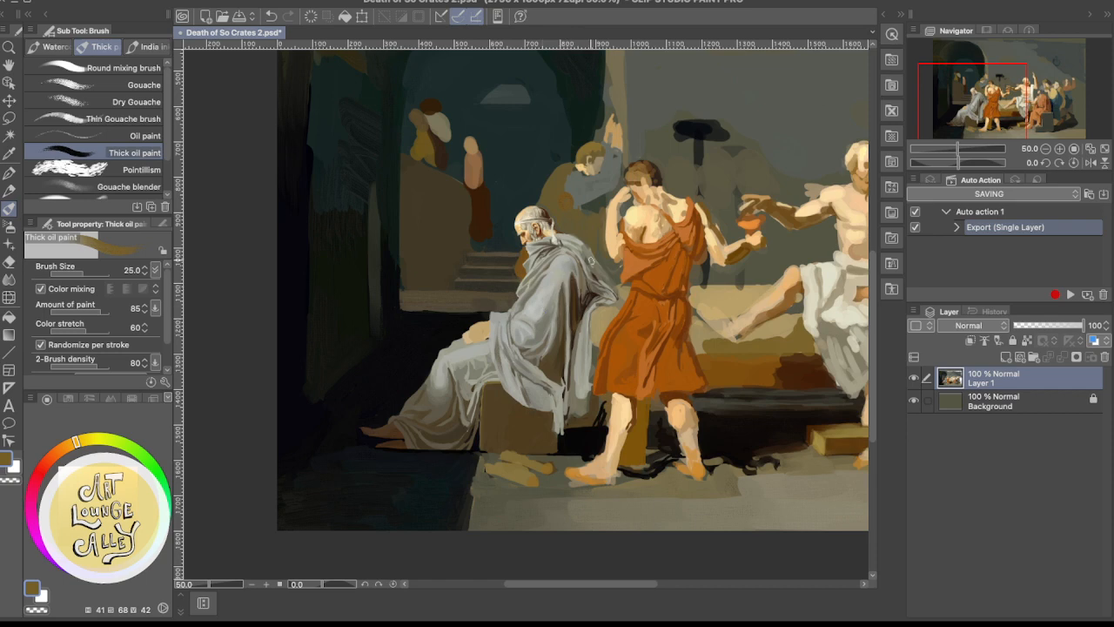
left_click_drag(550, 288, 591, 249)
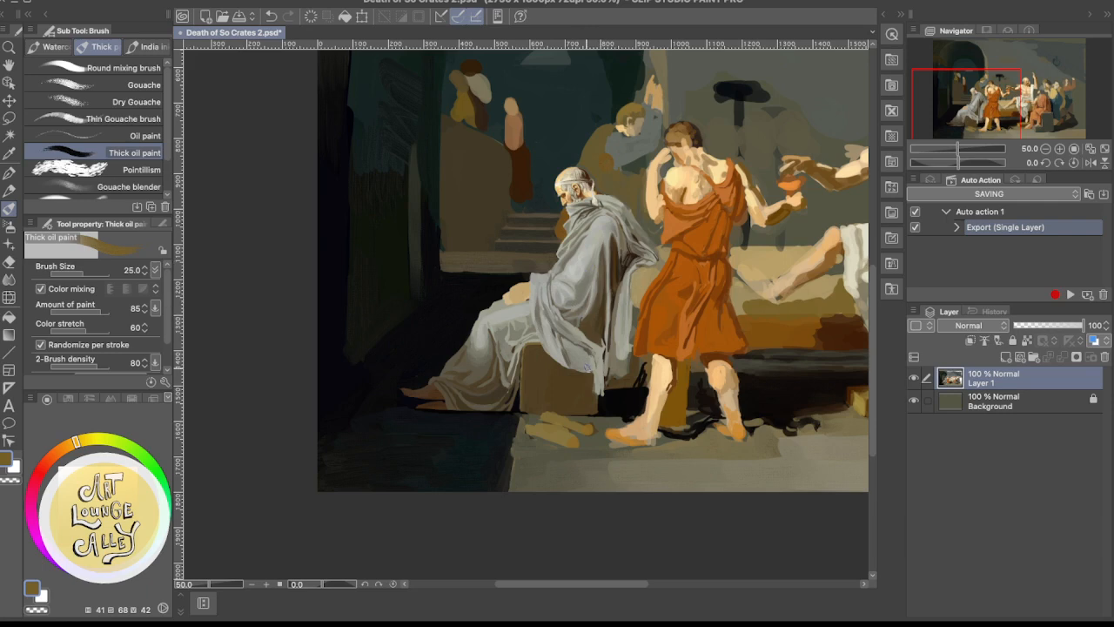
left_click(633, 369, "alt")
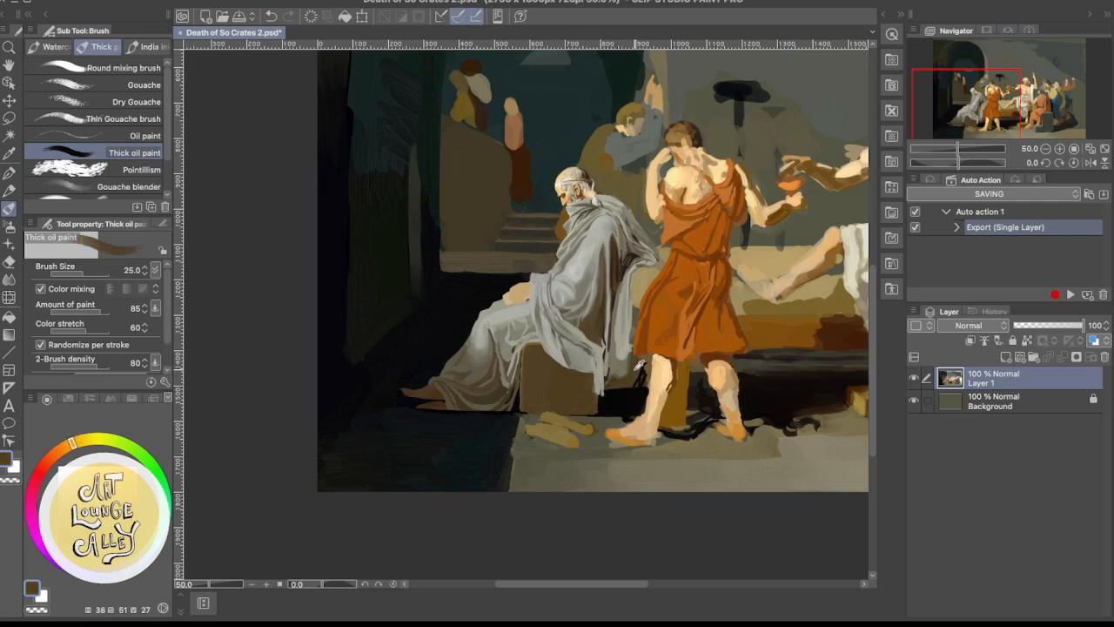
left_click_drag(623, 375, 629, 351)
left_click(624, 335, "alt")
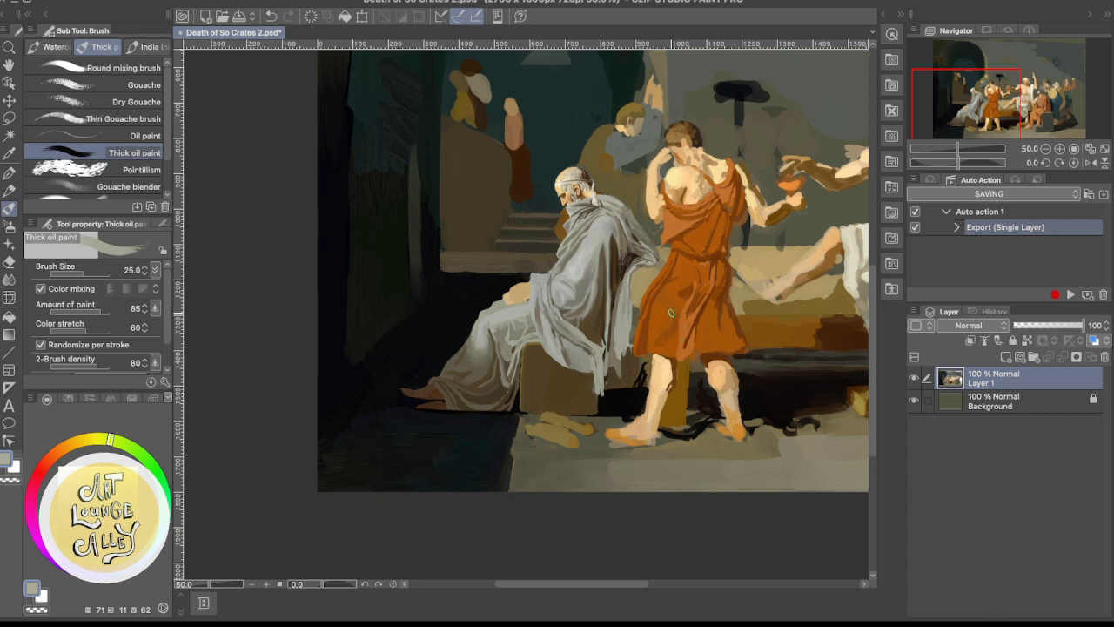
Sample the bed's ochre, lighten it to a pale cream, and paint the bed end between the grey drapery and the orange tunic
left_click(639, 283, "alt")
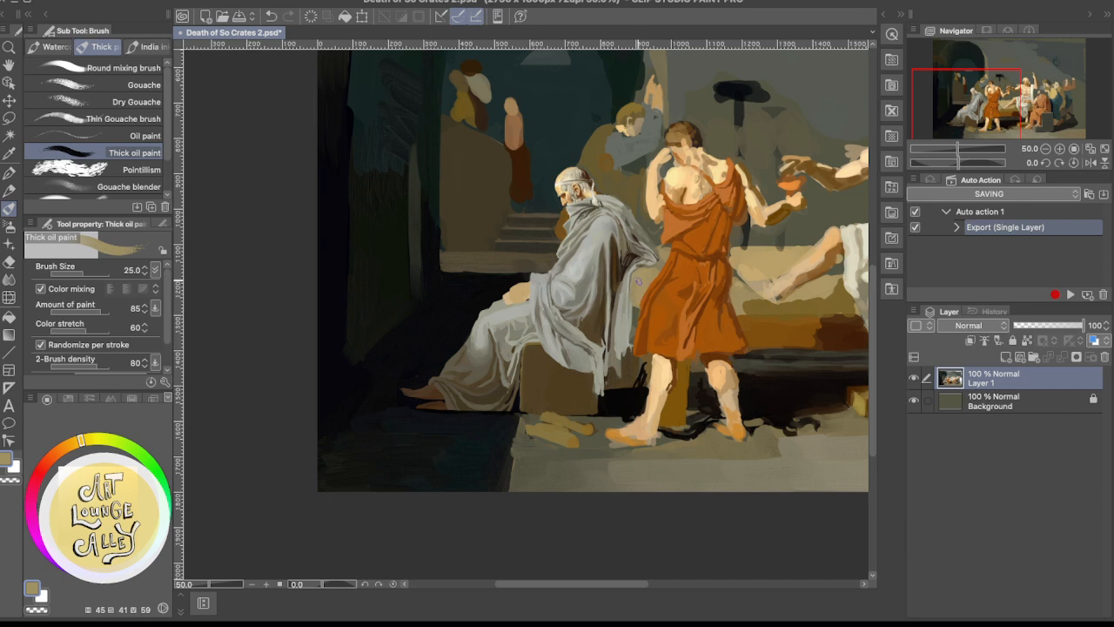
left_click(768, 252, "alt")
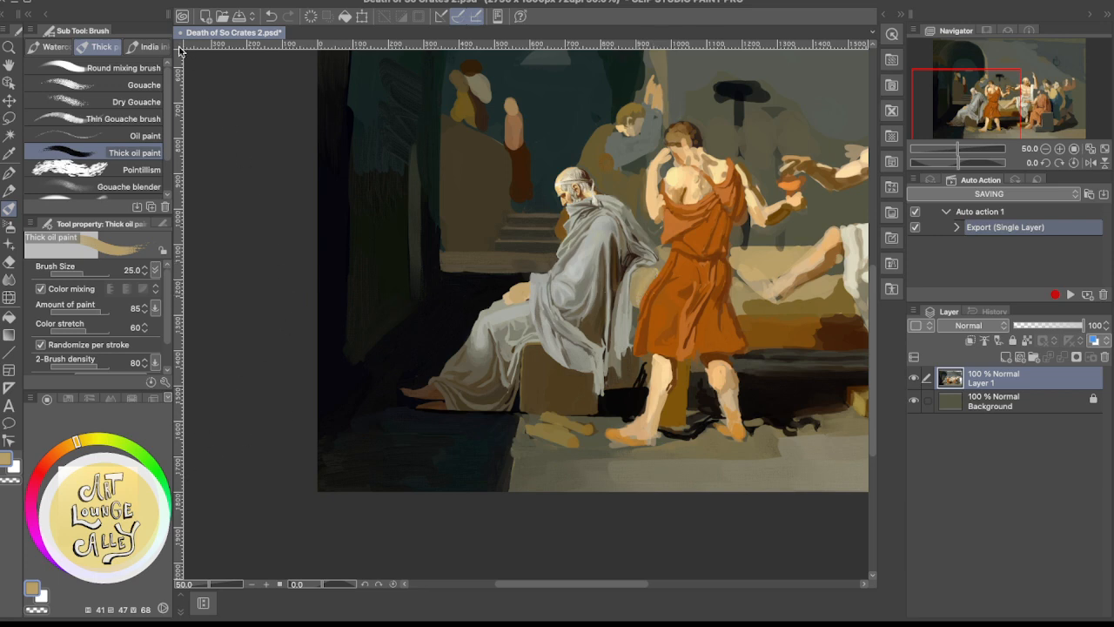
left_click(153, 11)
left_click_drag(94, 541, 88, 490)
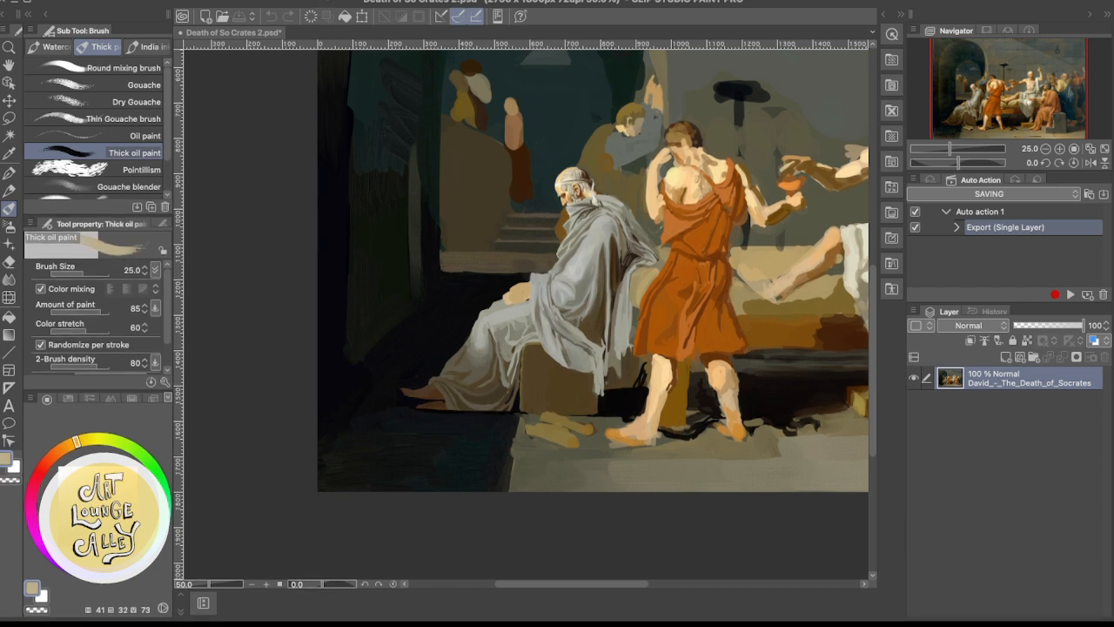
mouse_move(87, 491)
left_mouse_down()
mouse_move(97, 505)
mouse_move(115, 482)
mouse_move(86, 482)
left_mouse_up()
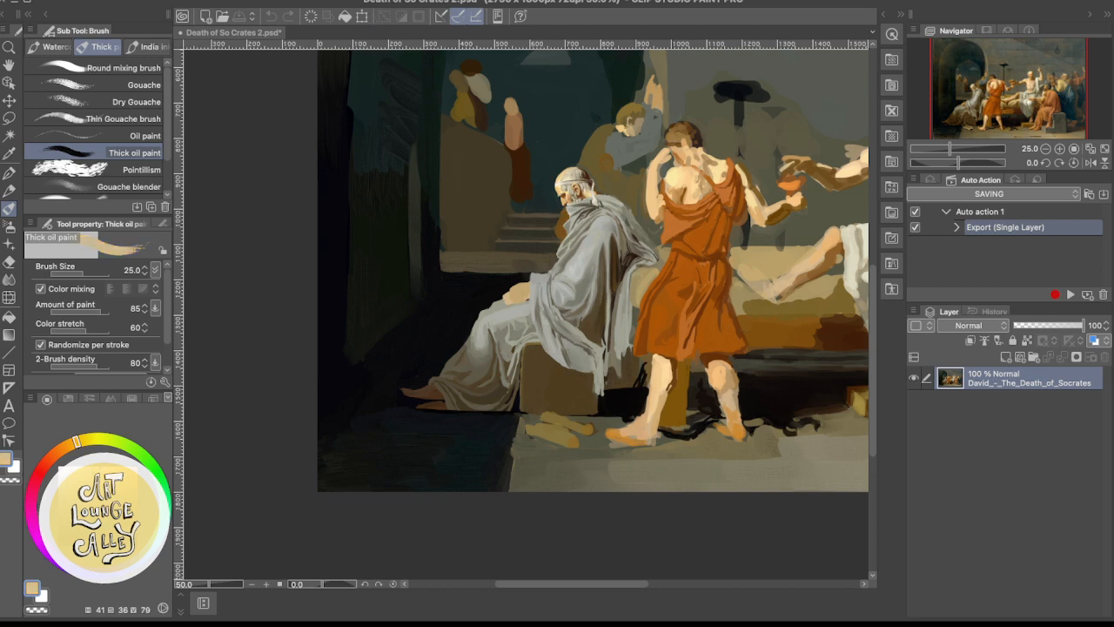
left_click(622, 274)
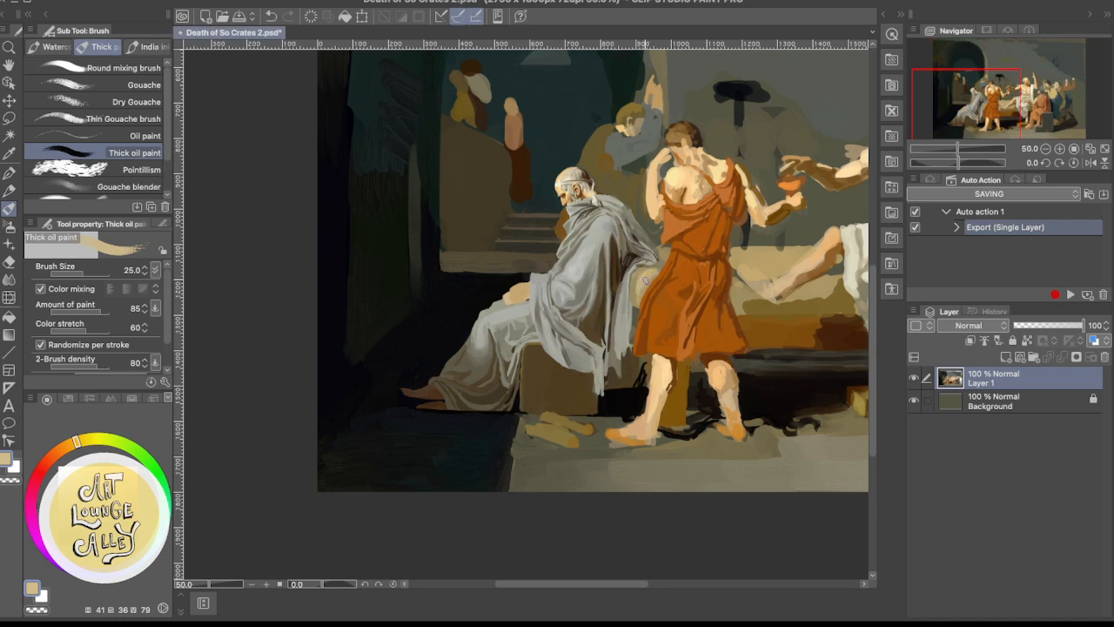
left_click_drag(640, 279, 633, 295)
mouse_move(641, 288)
left_mouse_down()
mouse_move(654, 275)
mouse_move(648, 296)
left_mouse_up()
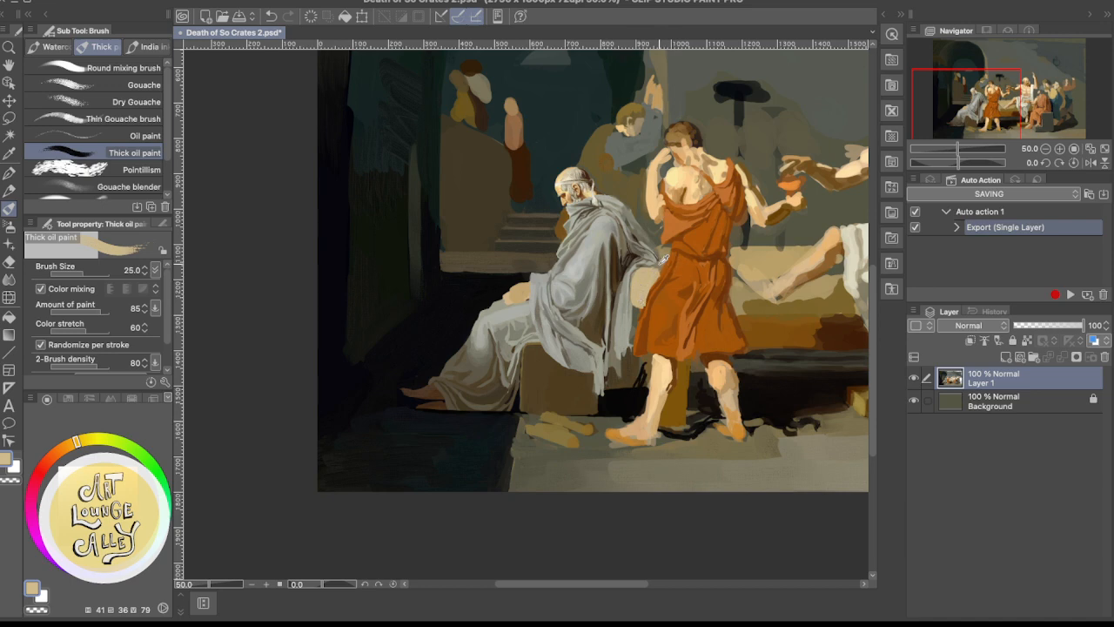
Refine the top edge of the bed end beneath the old man's drapery with sampled taupe, brighter cream and pale grey
left_click(655, 266, "alt")
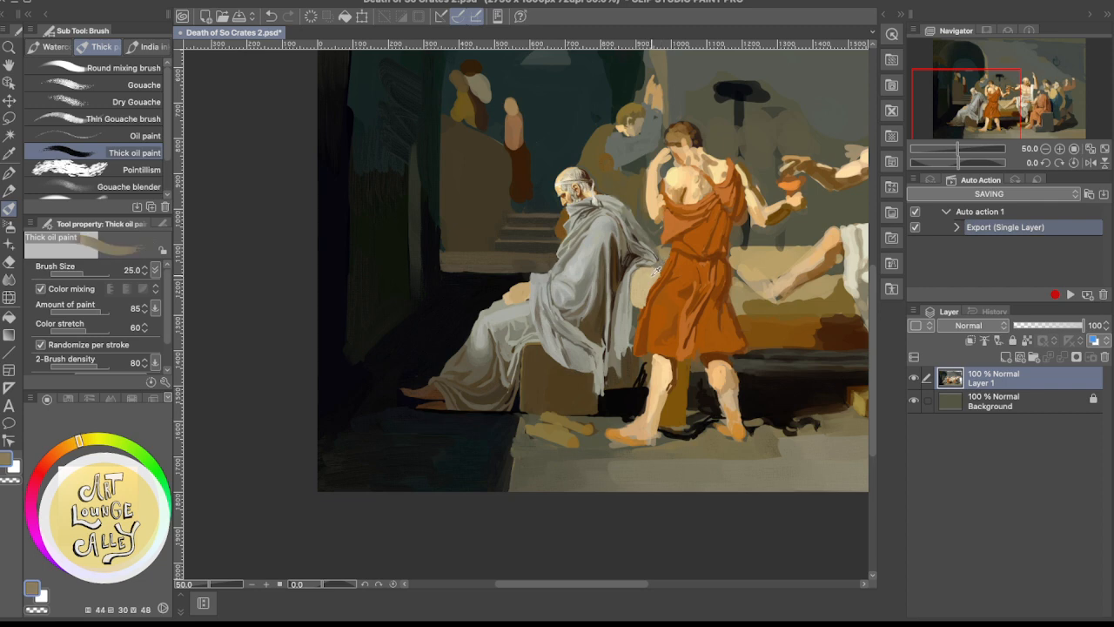
left_click(652, 271, "alt")
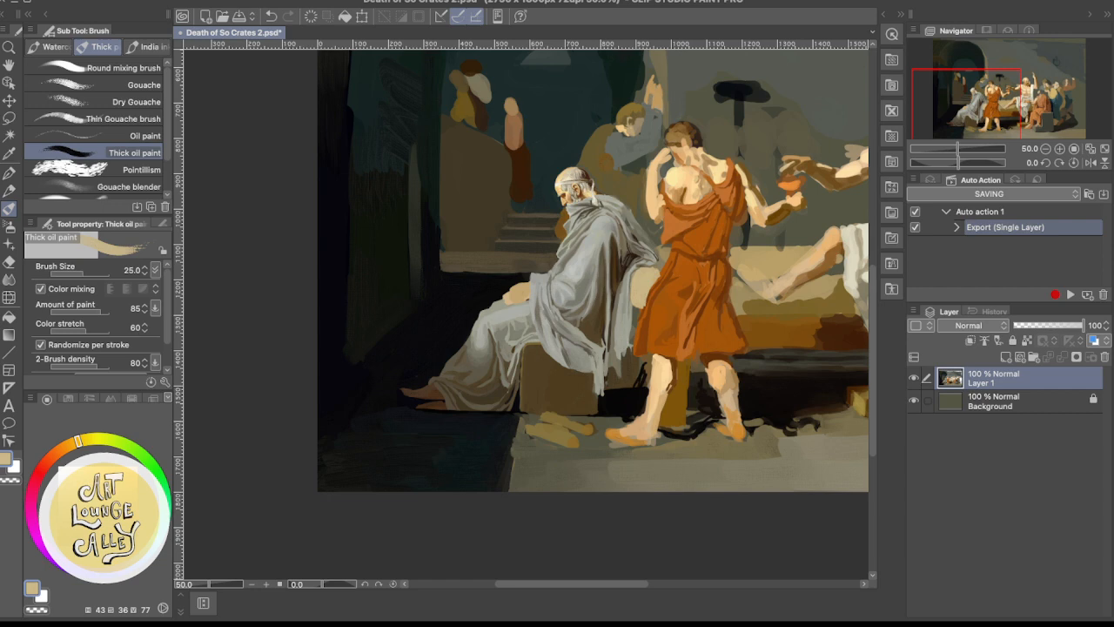
left_click(93, 469)
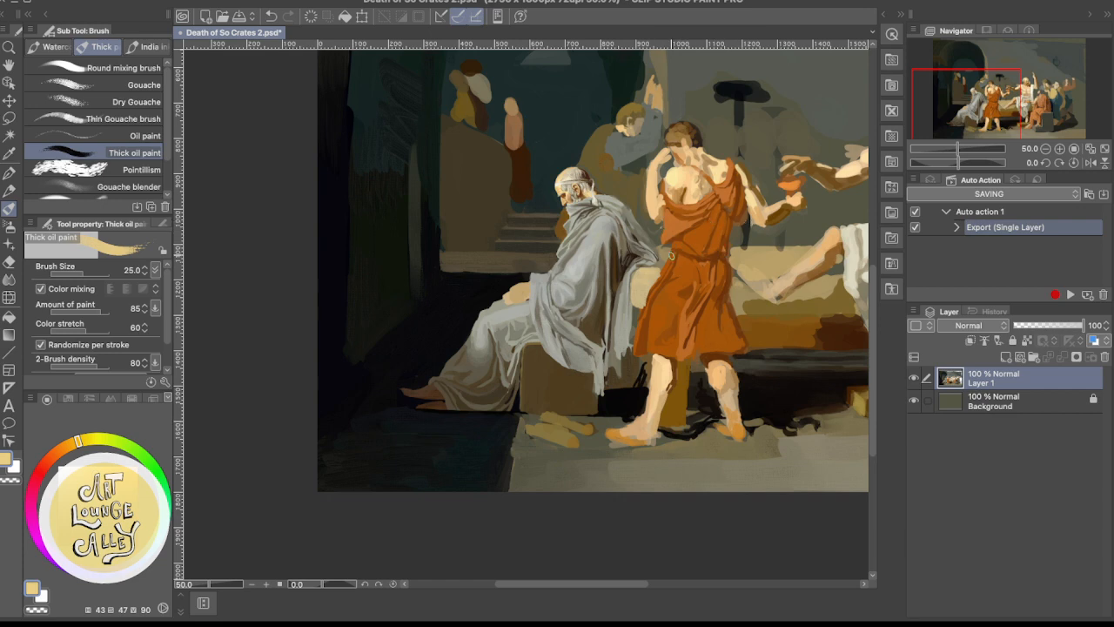
left_click(601, 227, "alt")
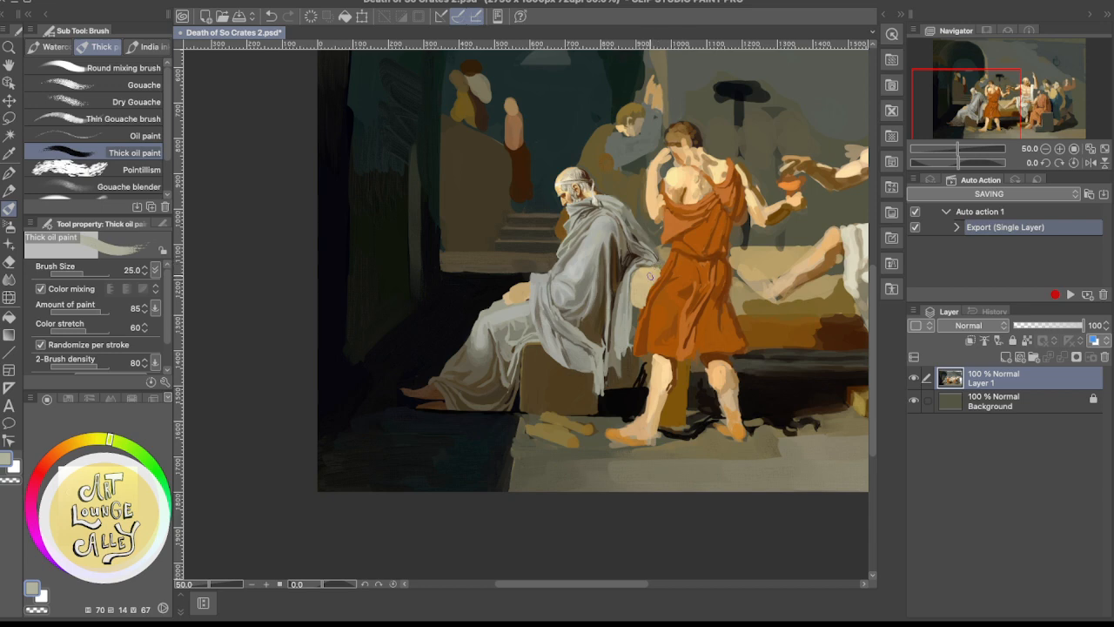
left_click_drag(627, 276, 678, 311)
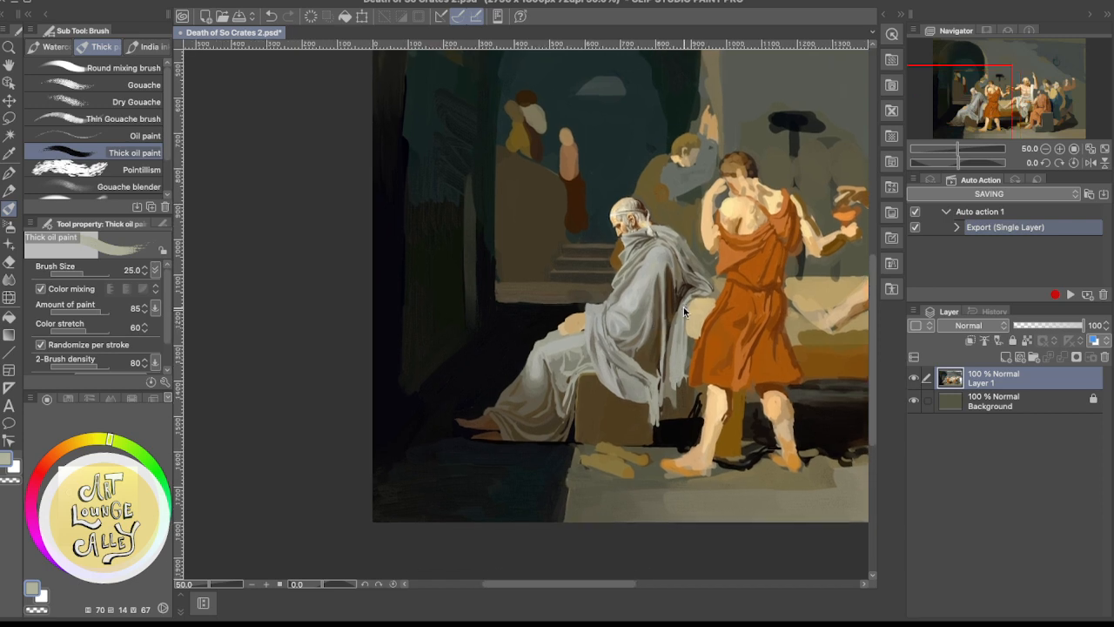
Touch up the cream bed end up close where it meets the grey drapery folds and the orange tunic, using sampled cream tones
scroll(683, 306, "up", 3)
scroll(683, 311, "down", 1)
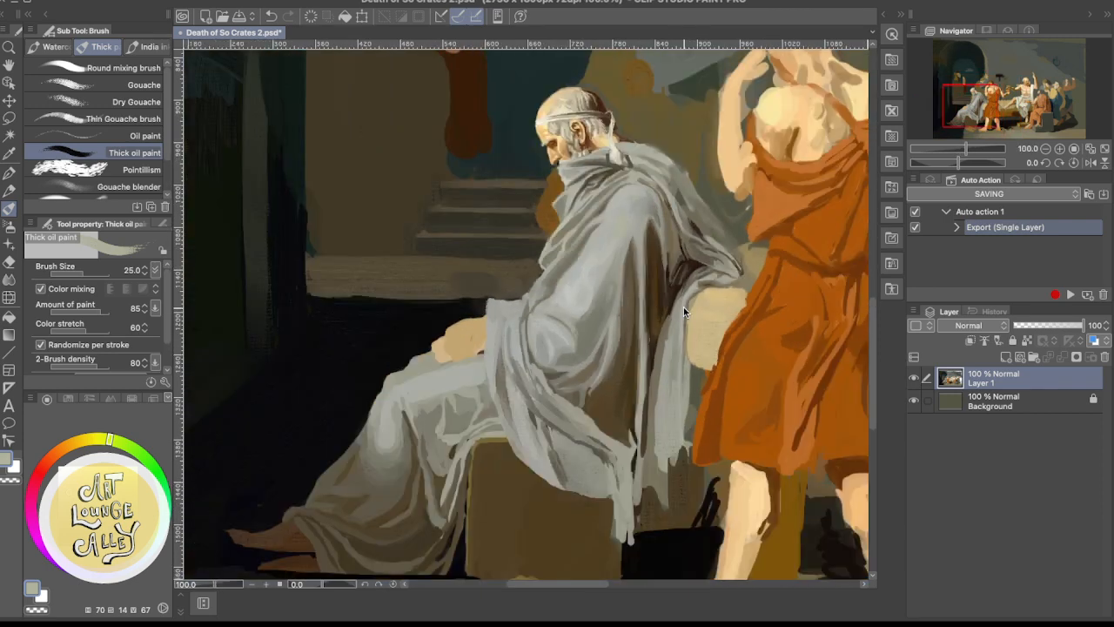
scroll(684, 311, "up", 1)
scroll(685, 312, "down", 1)
scroll(684, 312, "up", 1)
scroll(684, 312, "down", 1)
left_click_drag(712, 298, 647, 316)
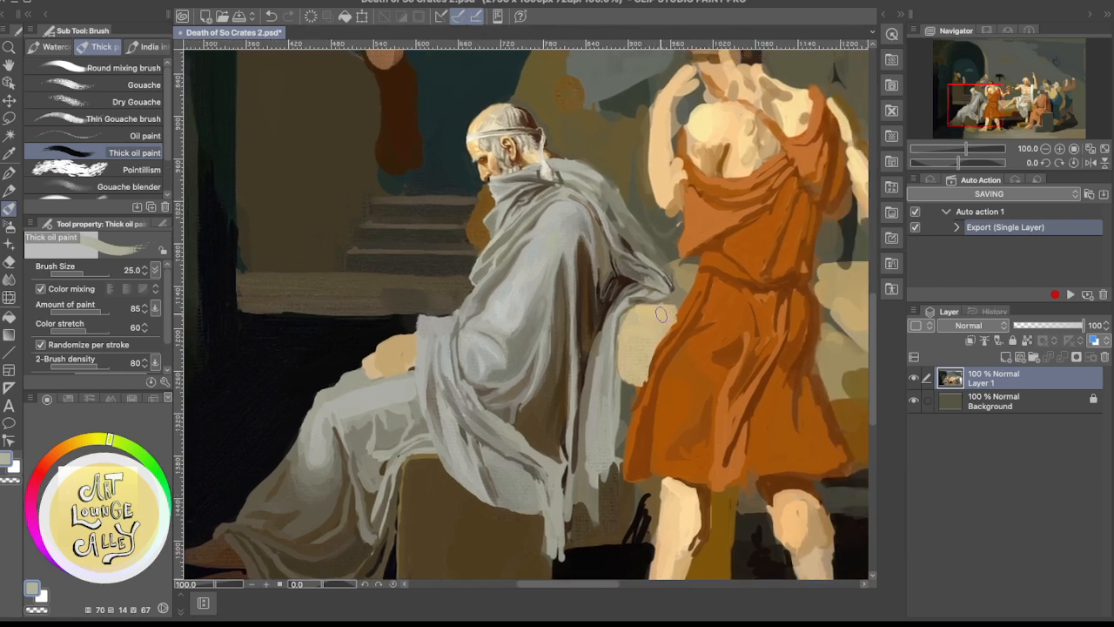
left_click(666, 312, "alt")
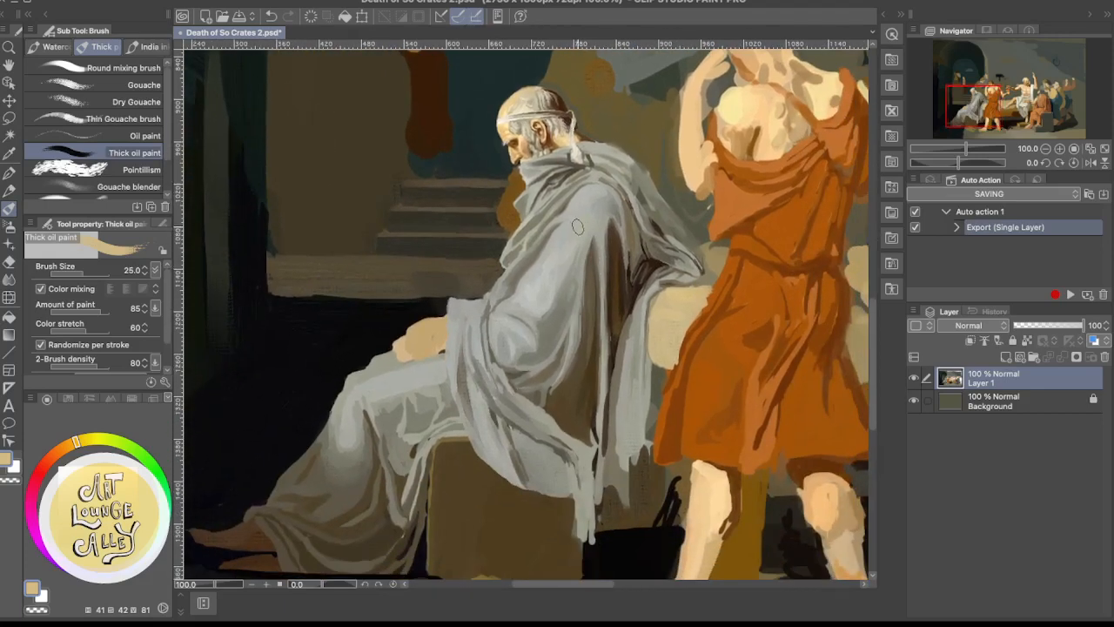
left_click(672, 297, "alt")
mouse_move(691, 300)
left_mouse_down()
mouse_move(684, 348)
mouse_move(666, 331)
mouse_move(594, 365)
mouse_move(684, 304)
left_mouse_up()
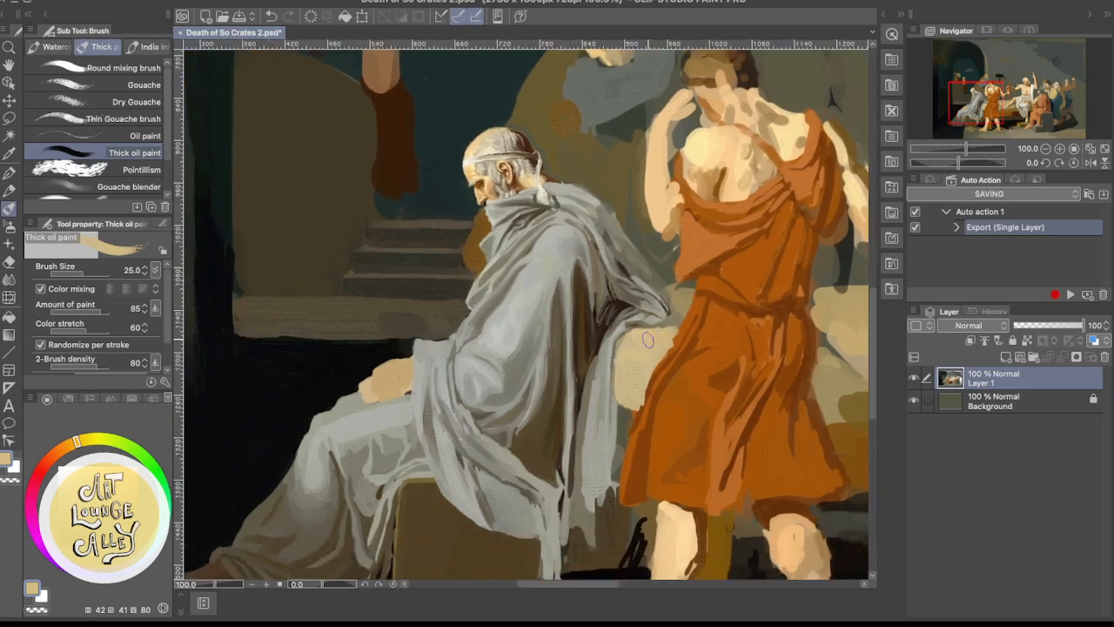
left_click(644, 328, "alt")
Paint the cloth between the old man's shoulder and the youth's raised elbow with a sampled grey lightened to pale grey
left_click(658, 304, "alt")
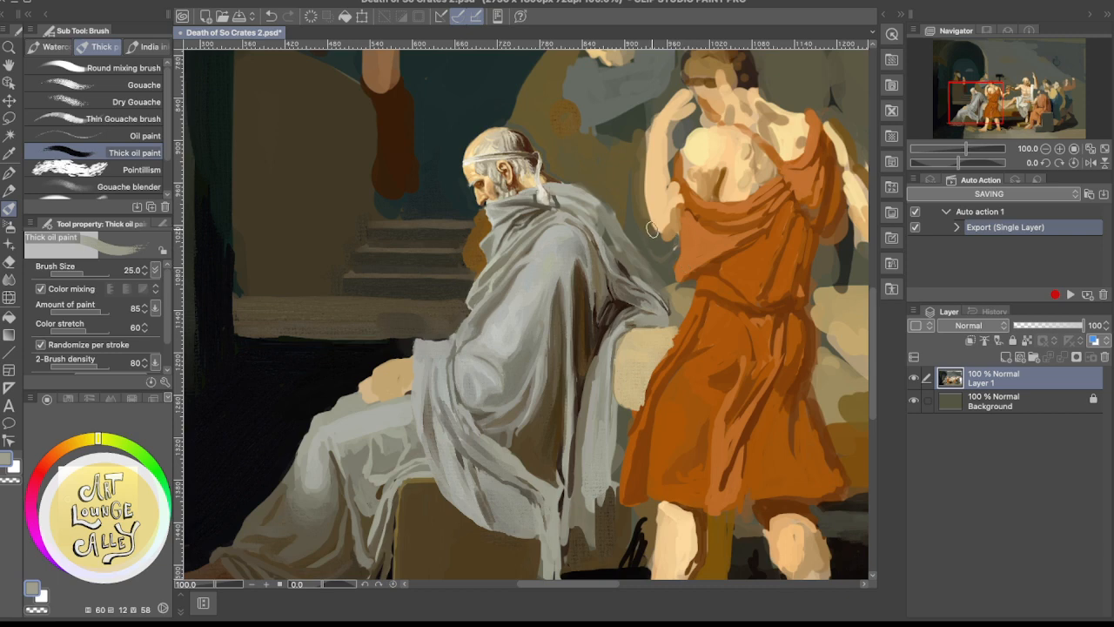
left_click_drag(668, 249, 632, 345)
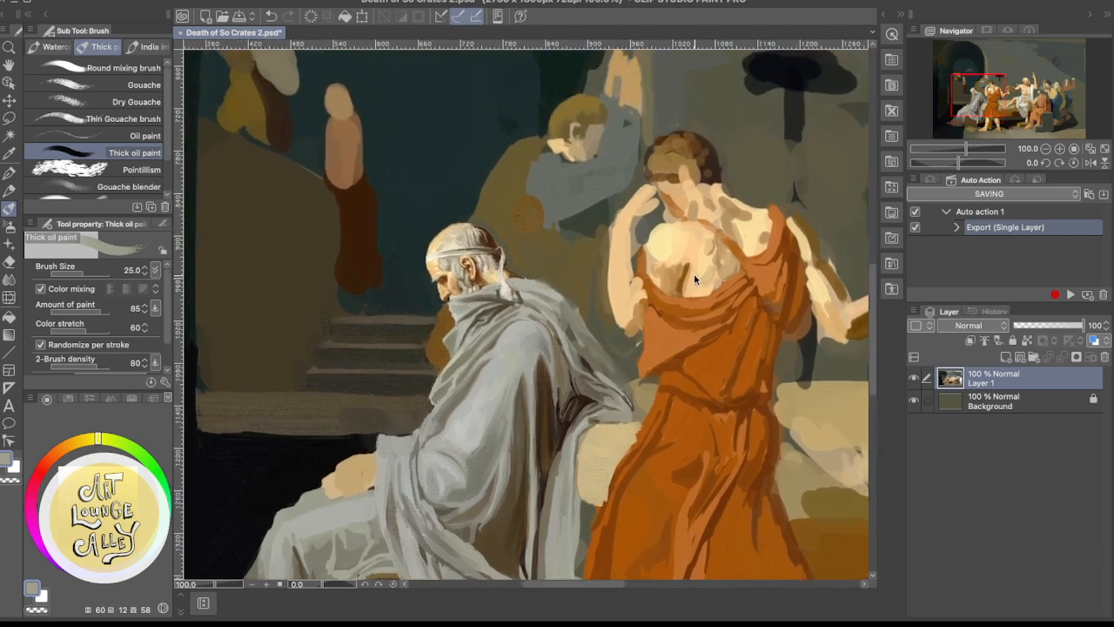
scroll(693, 277, "down", 5)
scroll(694, 277, "up", 2)
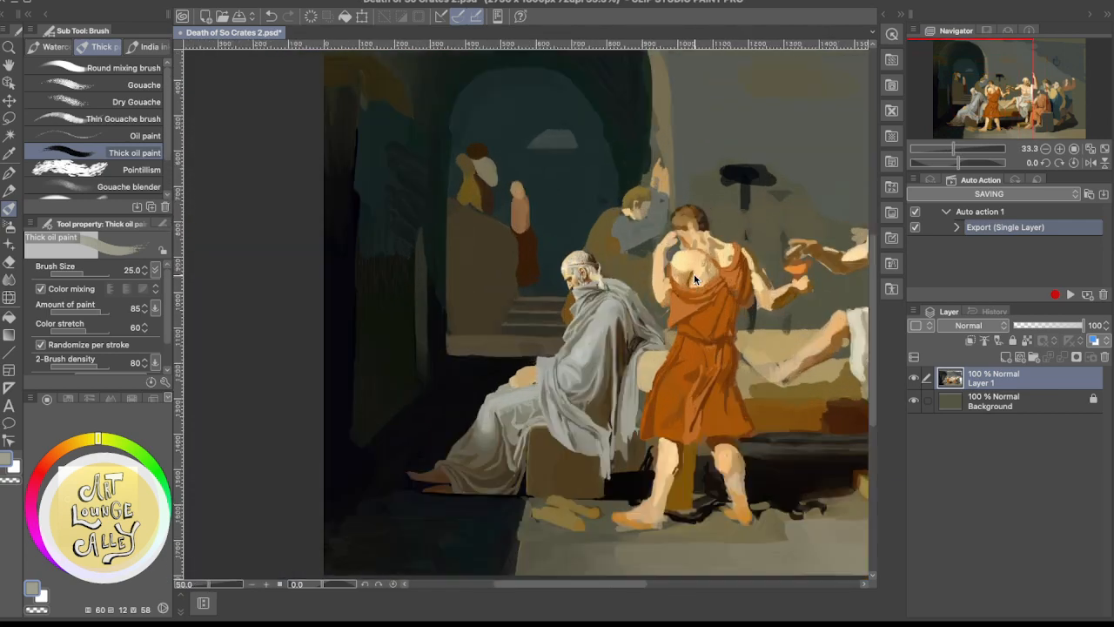
scroll(694, 275, "up", 1)
scroll(694, 275, "down", 1)
scroll(694, 275, "up", 1)
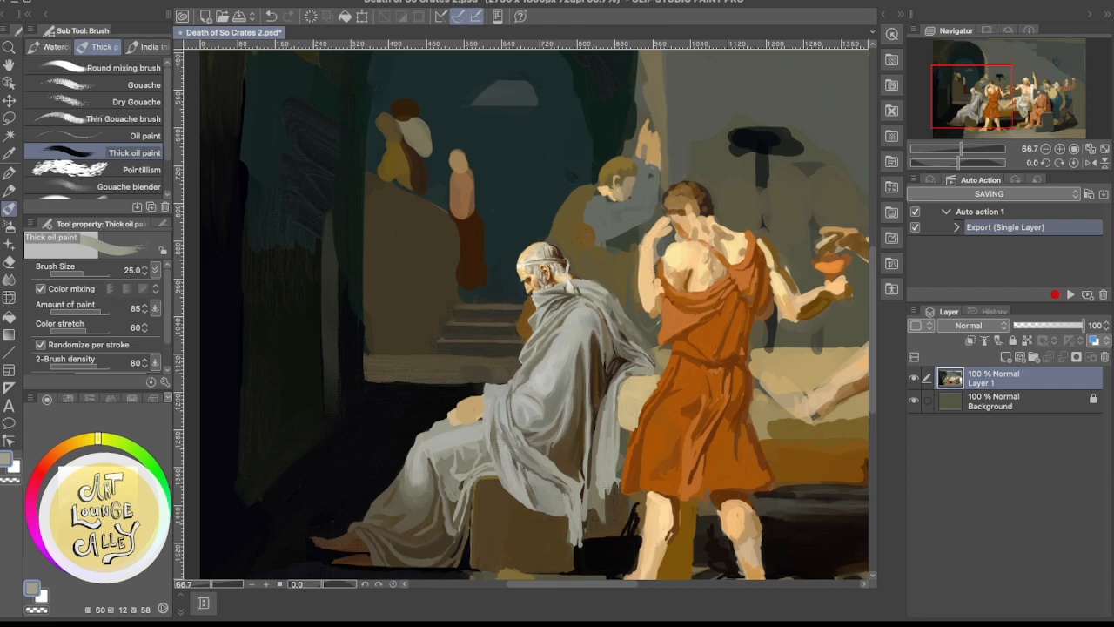
left_click(62, 492)
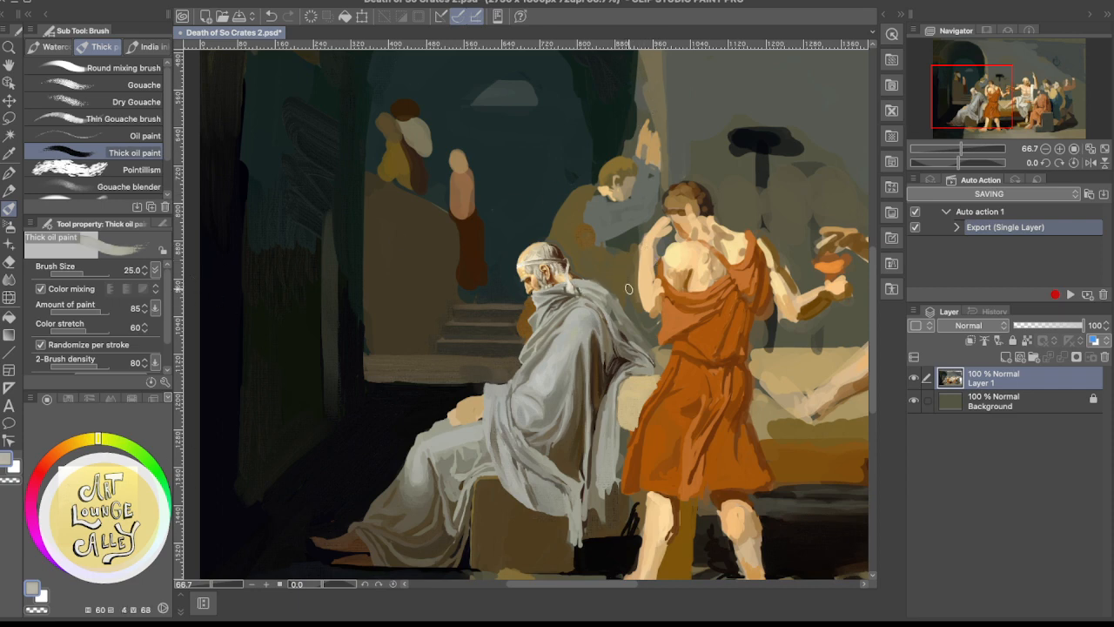
left_click_drag(629, 286, 638, 310)
left_click_drag(636, 288, 642, 315)
scroll(661, 217, "down", 3)
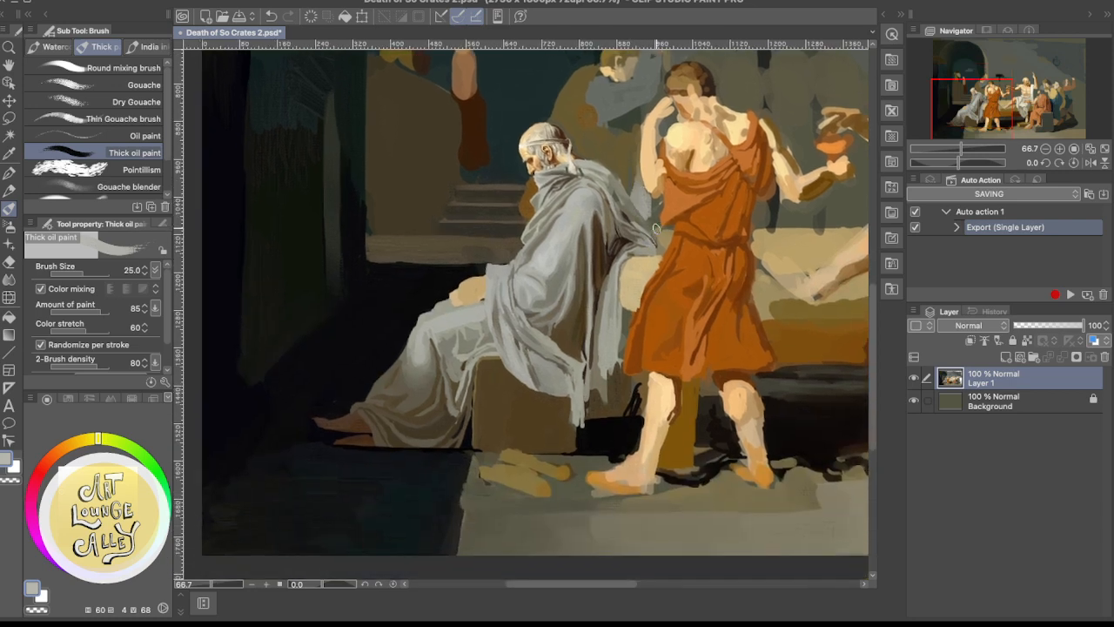
left_click_drag(640, 205, 656, 224)
Refine the pale cloth behind the old man's shoulder and its surrounding background with sampled greys, olive brown, taupe and dark green-grey
left_click_drag(674, 218, 659, 311)
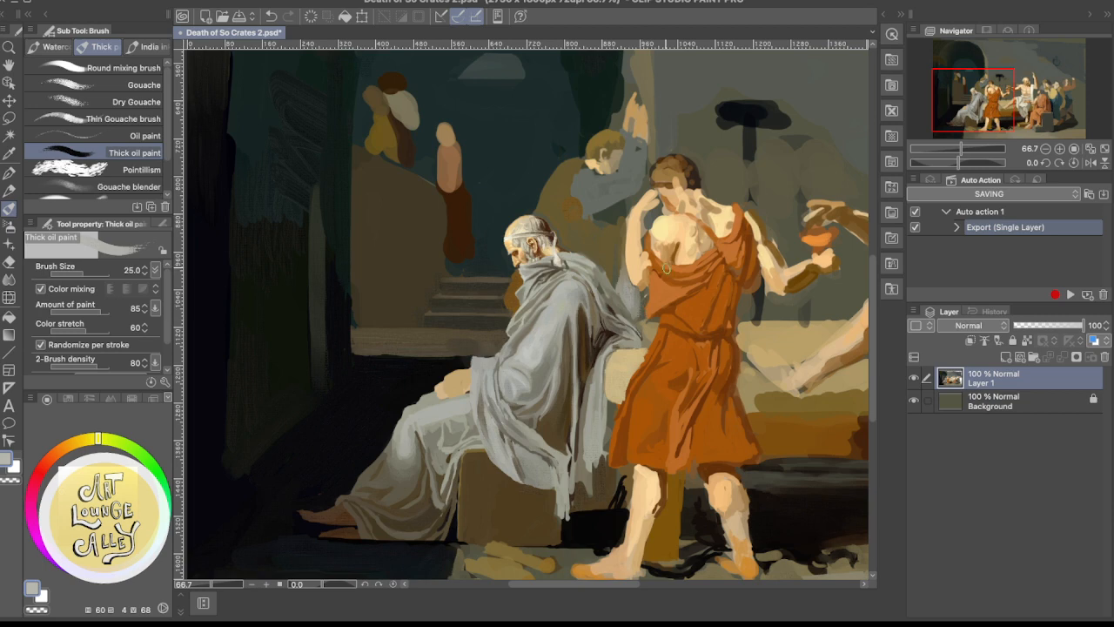
left_click_drag(672, 240, 664, 340)
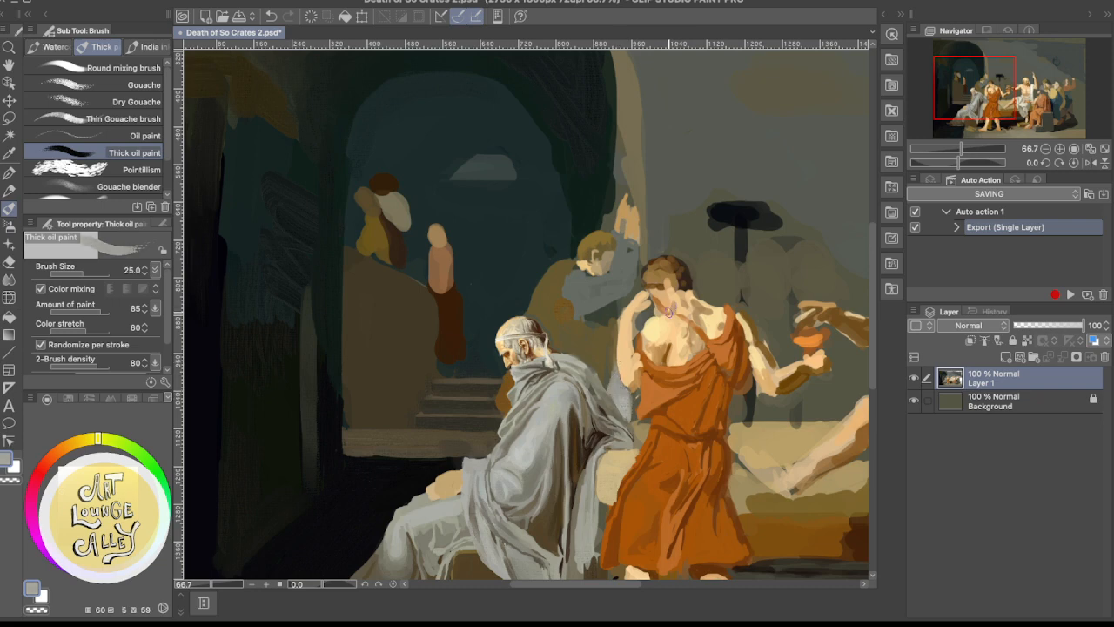
scroll(634, 385, "down", 3)
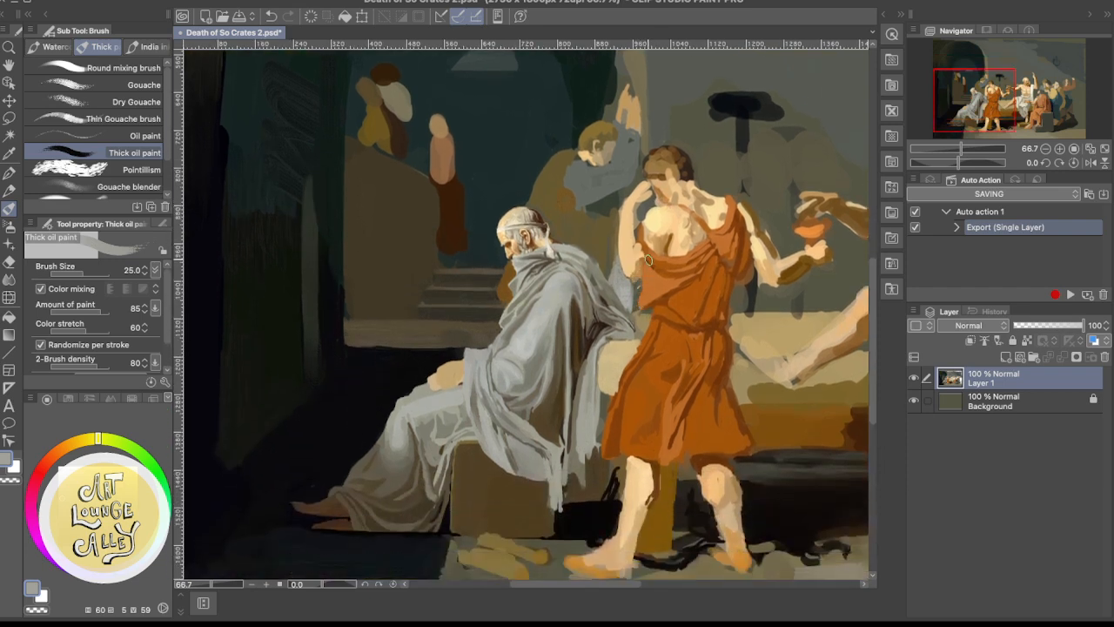
left_click_drag(649, 262, 648, 325)
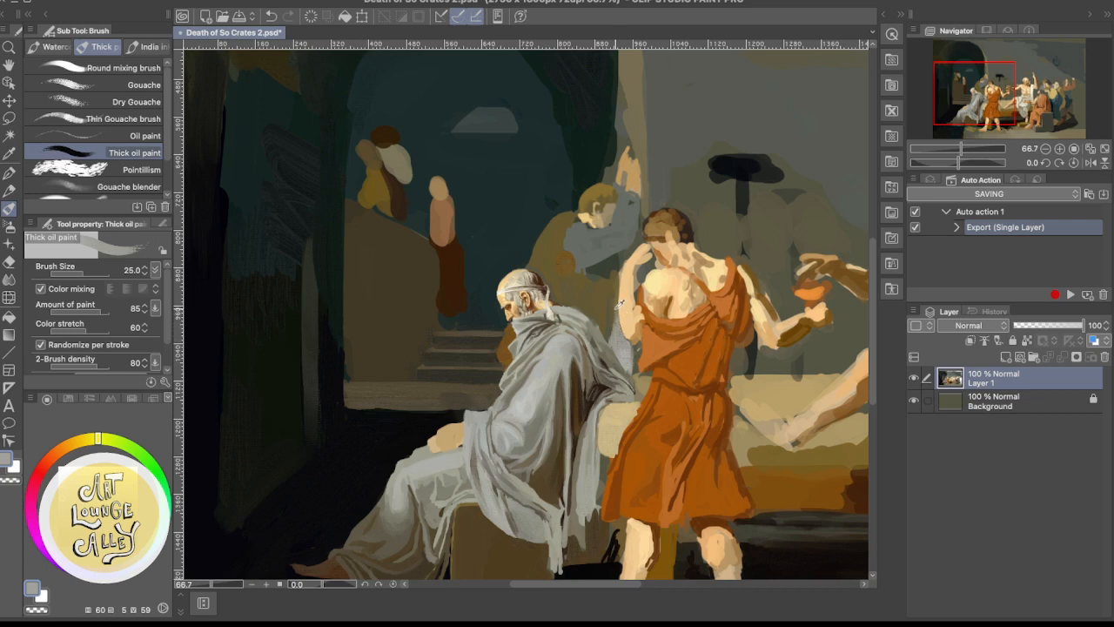
left_click(618, 303, "alt")
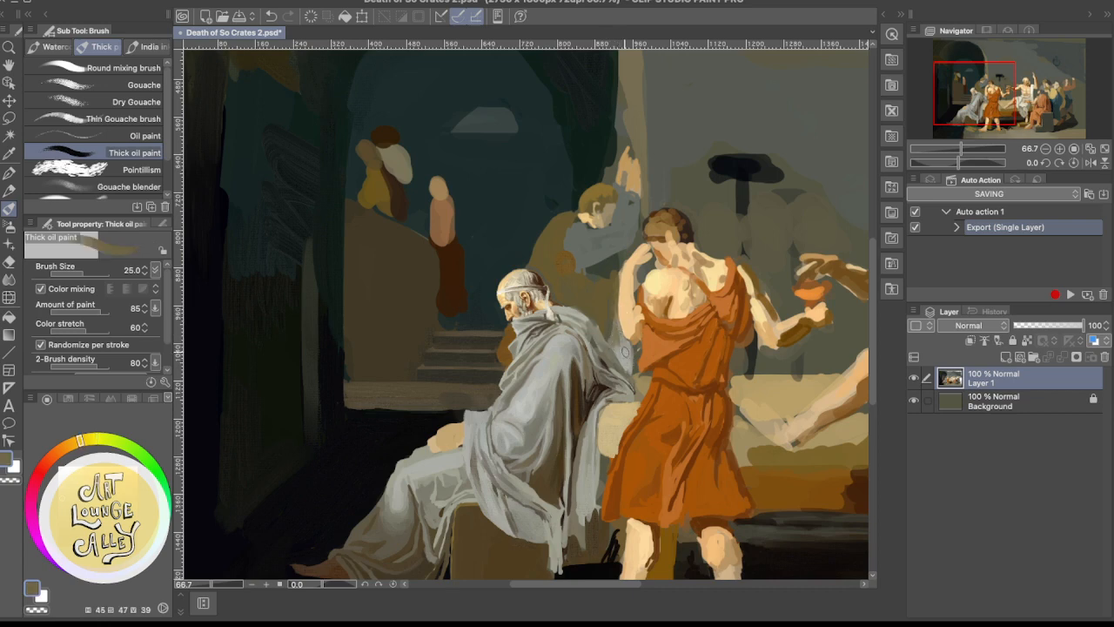
left_click(616, 341, "alt")
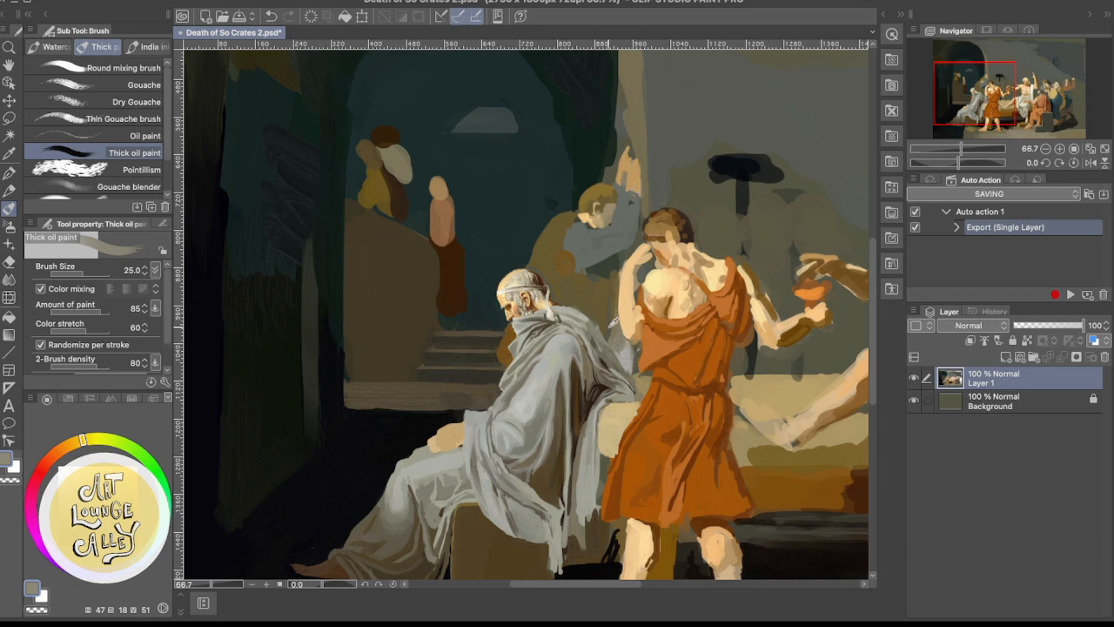
left_click(612, 327, "alt")
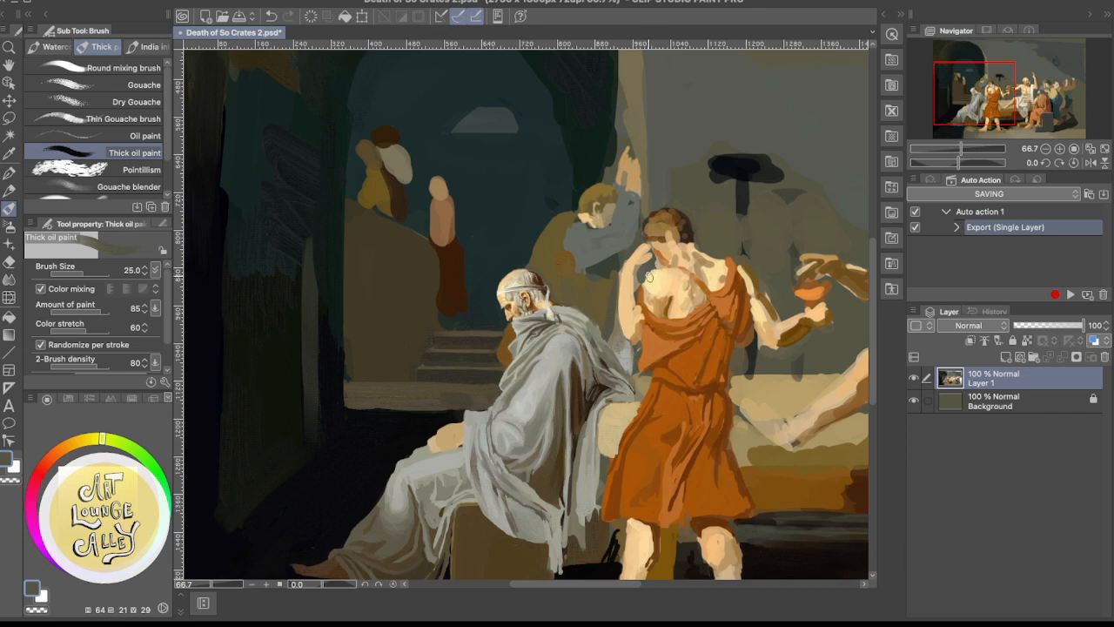
left_click(624, 346, "alt")
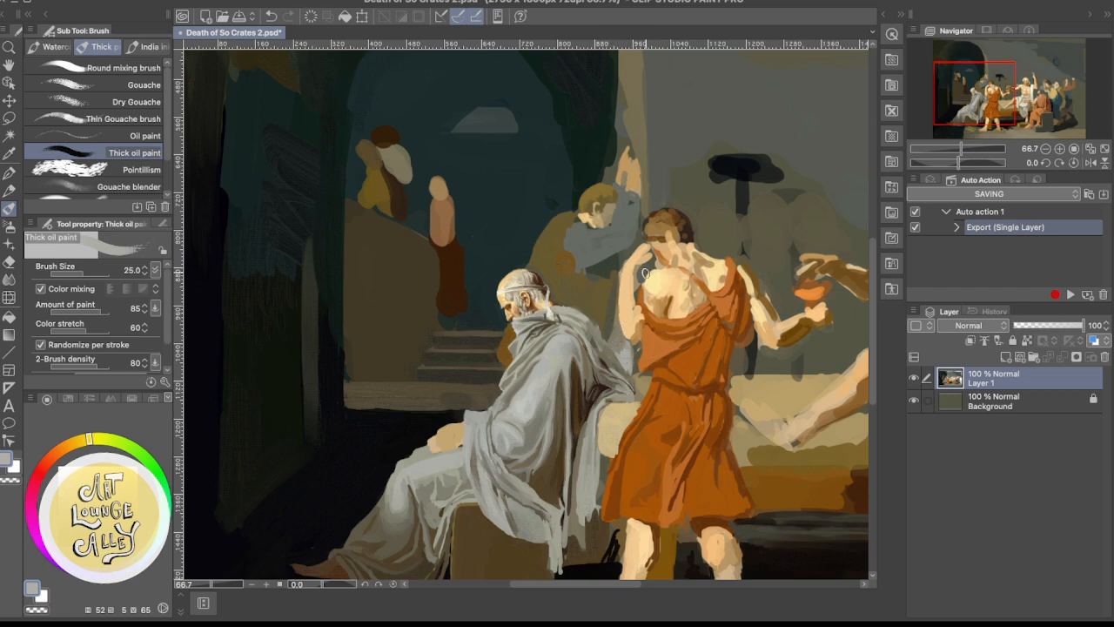
Reshape the edge between the background mourner's blue-grey sleeve and olive robe with alternating sampled grey and olive brown
left_click(575, 256, "alt")
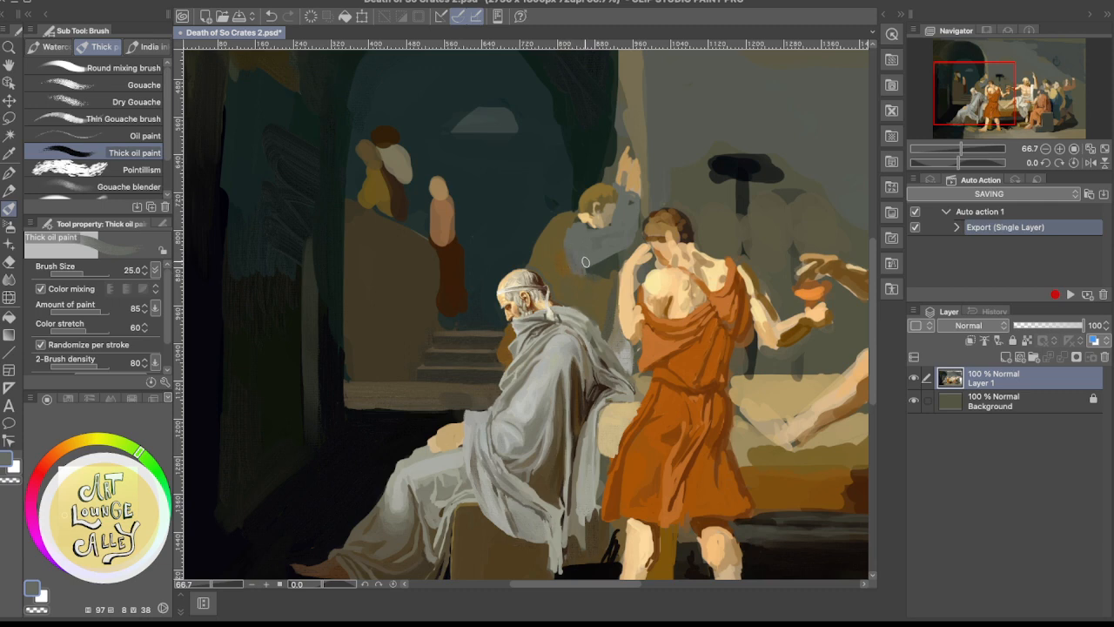
left_click(555, 244, "alt")
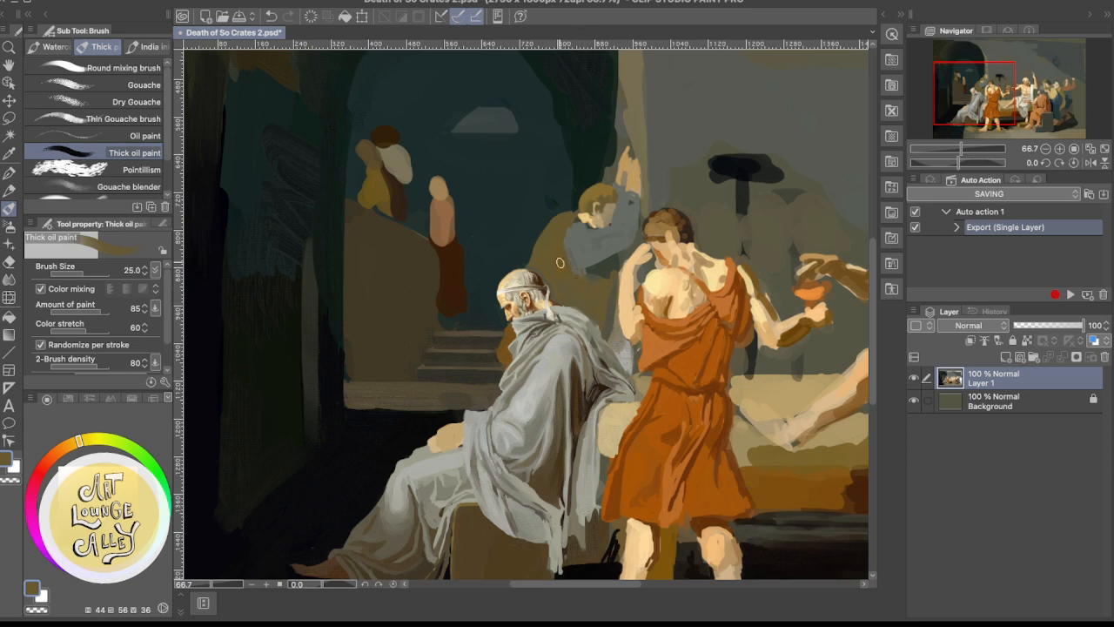
left_click(580, 236, "alt")
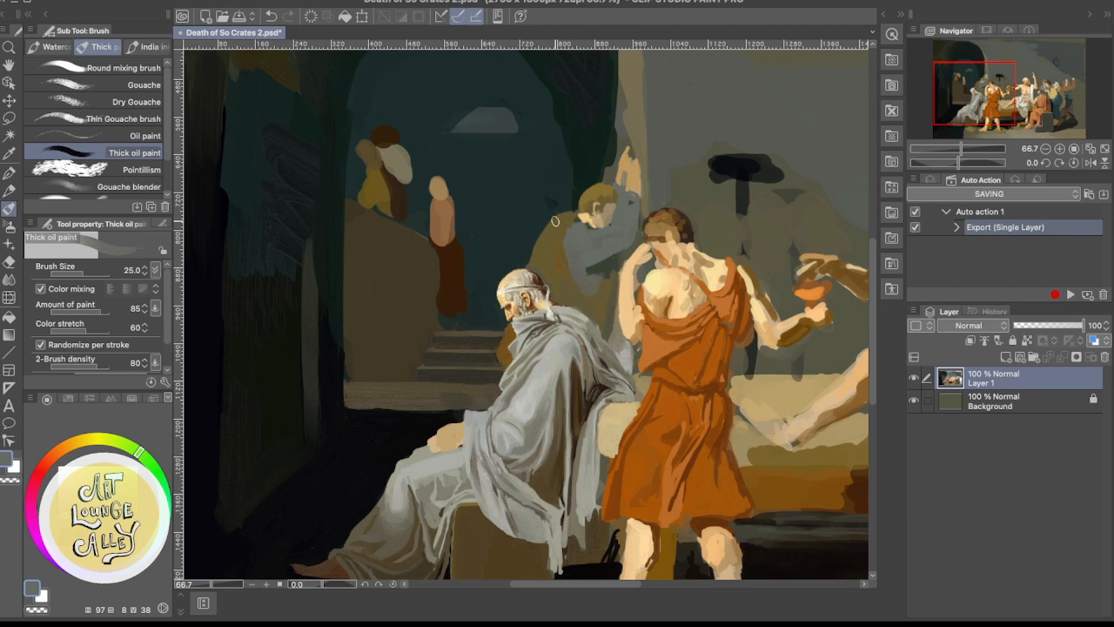
Reshape the outer edge of the background mourner's olive robe against the dark archway with sampled brown and dark teal
left_click(563, 252, "alt")
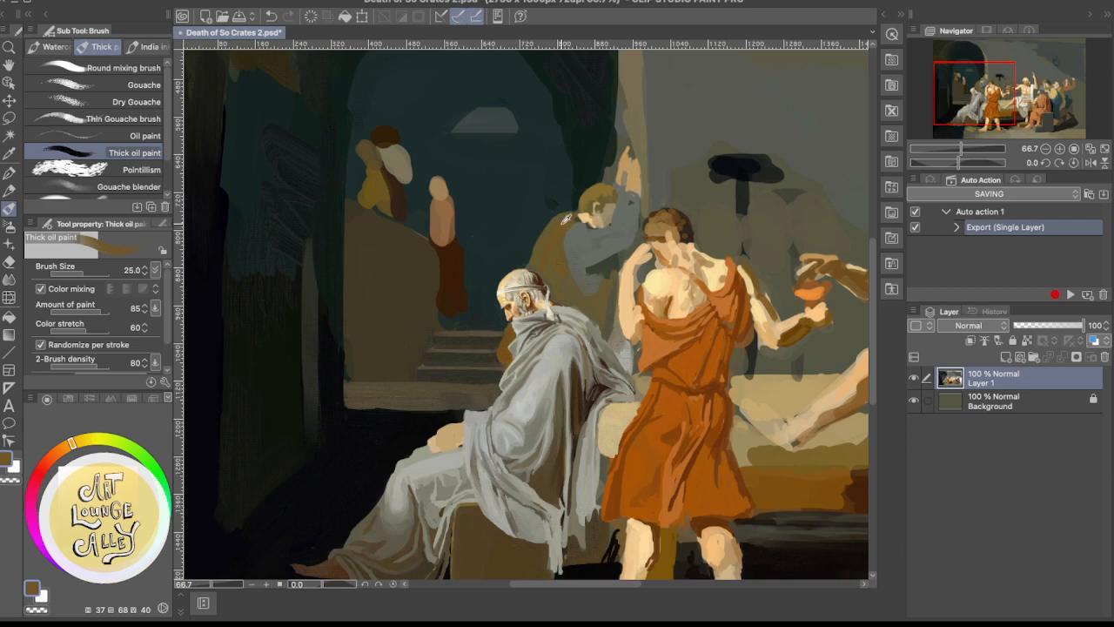
left_click(531, 216, "alt")
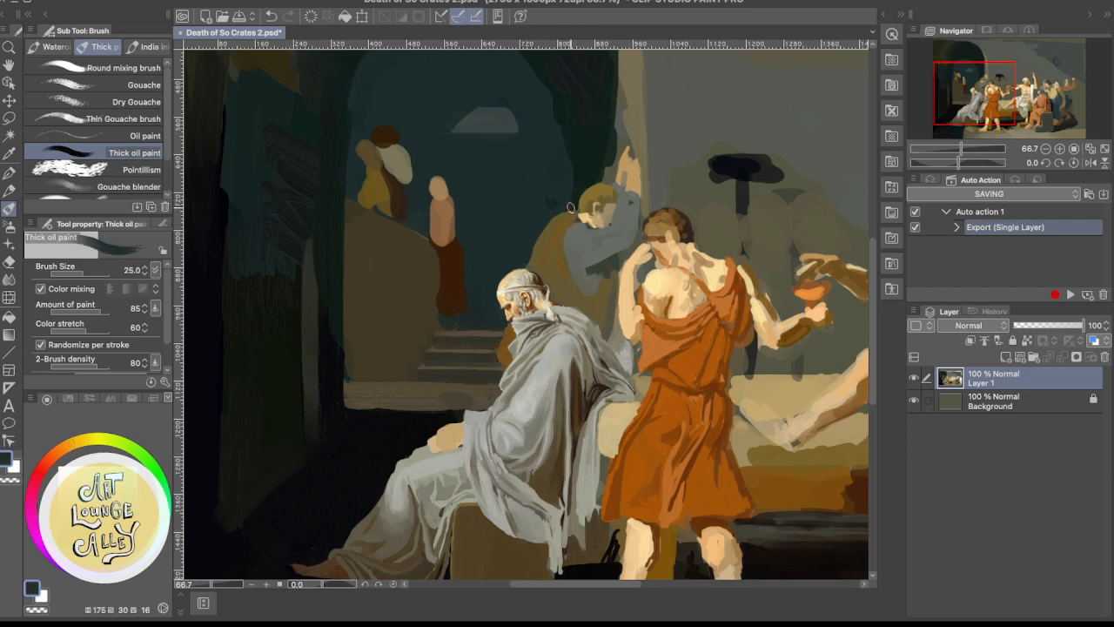
left_click_drag(572, 213, 546, 223)
left_click_drag(547, 228, 528, 259)
left_click_drag(552, 222, 531, 257)
Rework the mourner's robe from the shoulder down to the waist with sampled browns and olive brown
left_click(564, 261, "alt")
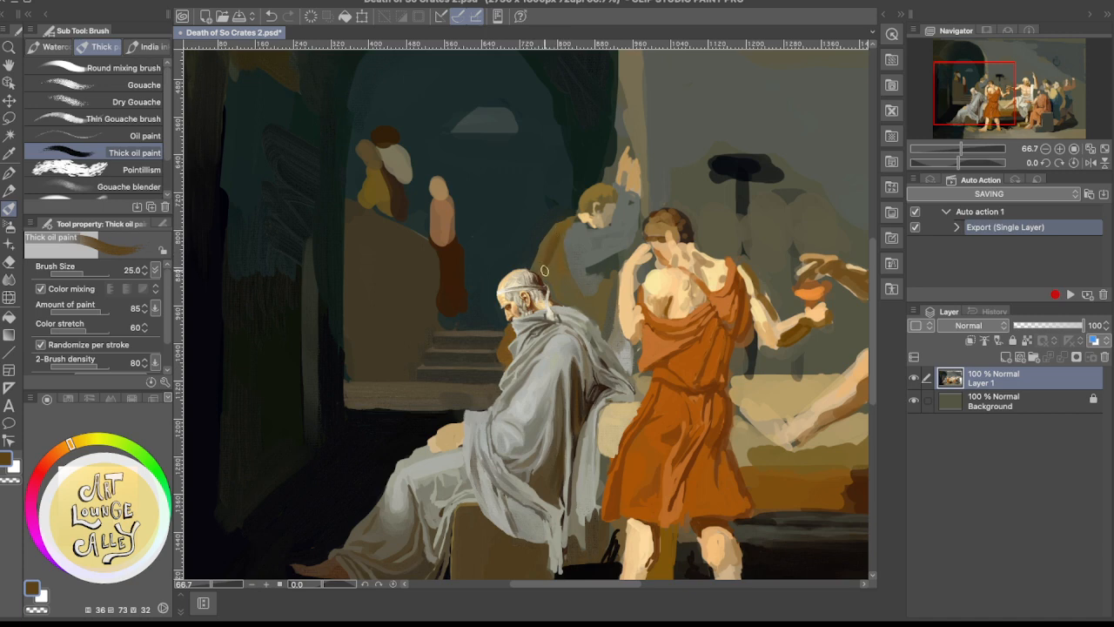
left_click(557, 227, "alt")
left_click(554, 235, "alt")
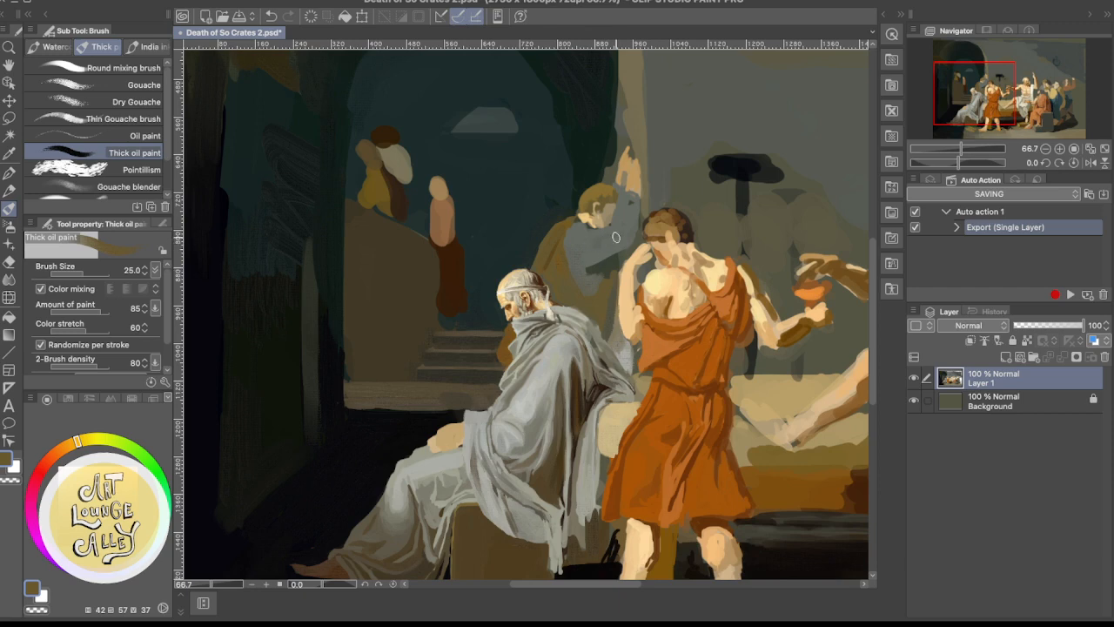
left_click(563, 251, "alt")
left_click(560, 275, "alt")
left_click(585, 217, "alt")
left_click(565, 226, "alt")
Pick a light golden ochre and paint a highlight along the curved lower fold of the mourner's robe
scroll(656, 227, "up", 2)
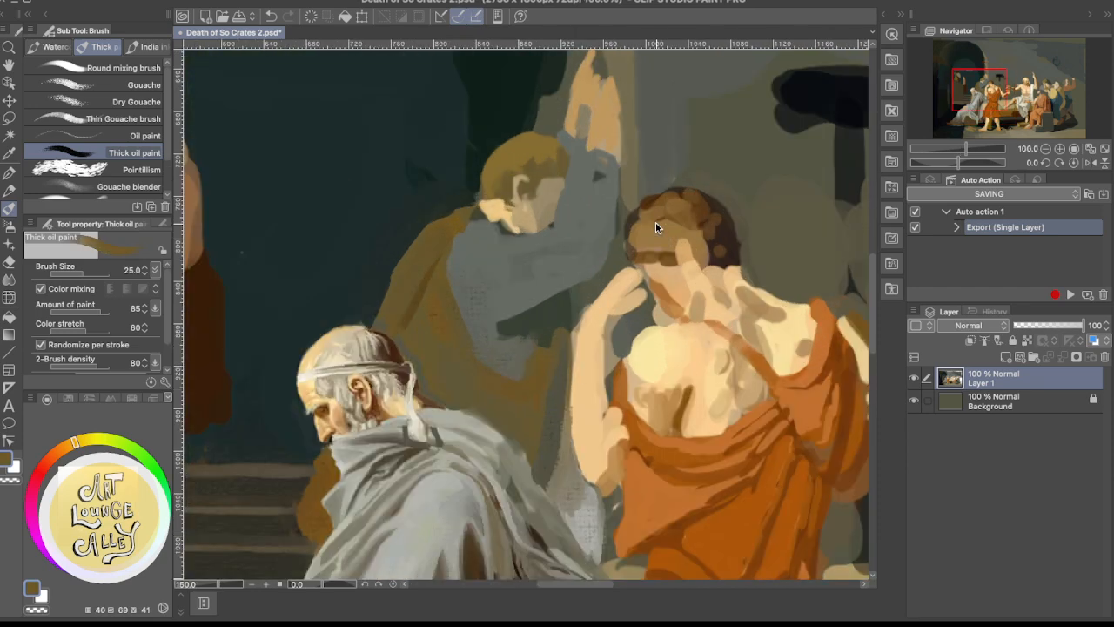
left_click_drag(464, 336, 535, 291)
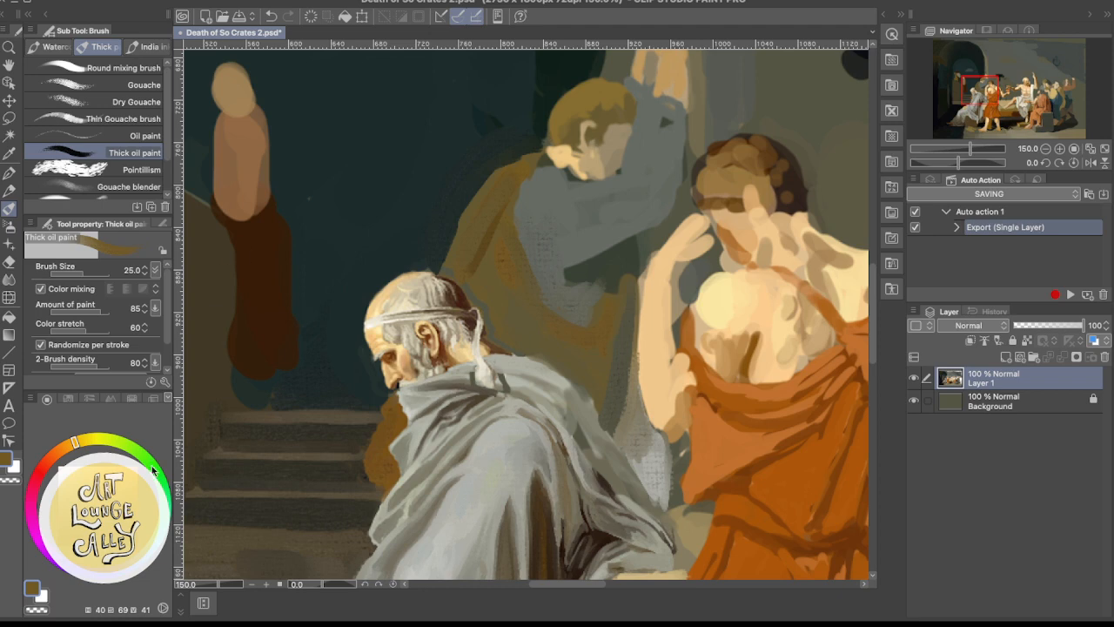
left_click(129, 2)
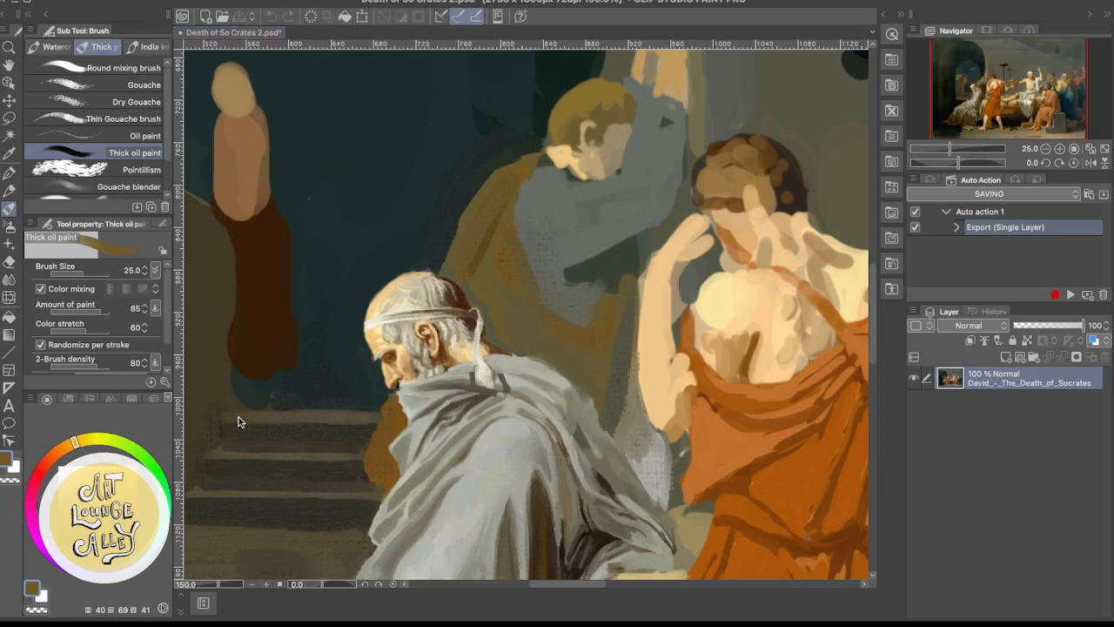
left_click(109, 478)
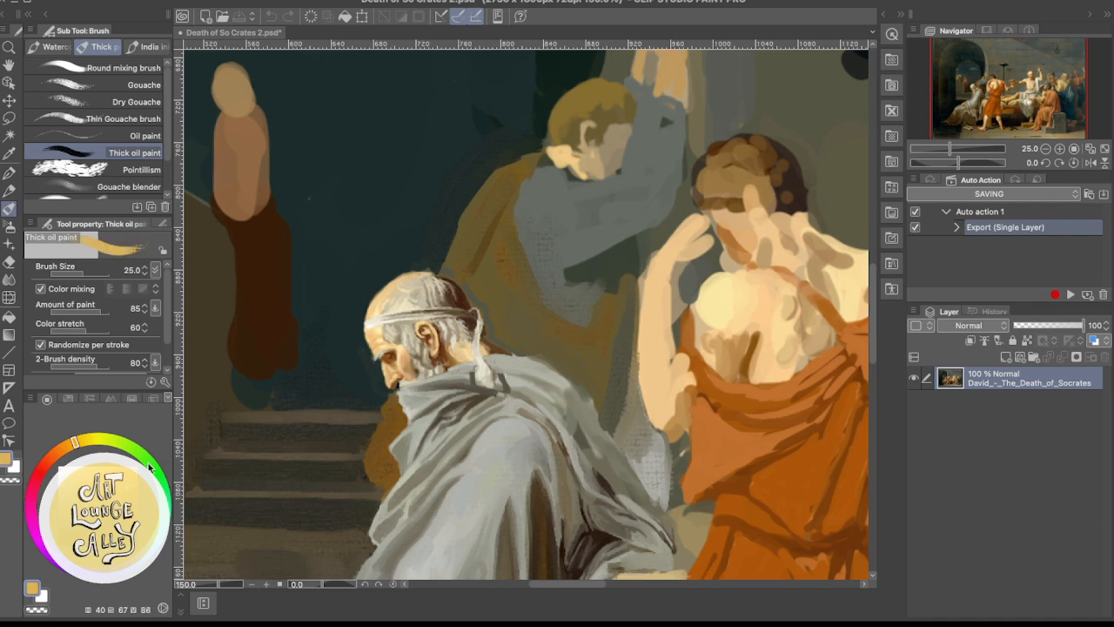
left_click(588, 334)
mouse_move(598, 330)
left_mouse_down()
mouse_move(561, 338)
mouse_move(582, 344)
mouse_move(545, 318)
mouse_move(511, 312)
mouse_move(549, 340)
mouse_move(584, 340)
mouse_move(537, 314)
mouse_move(547, 349)
mouse_move(529, 302)
mouse_move(589, 350)
mouse_move(541, 327)
mouse_move(596, 345)
left_mouse_up()
Tone the mourner's curved robe fold with a sampled olive brown shifted to a warmer, brighter ochre
left_click(549, 348, "alt")
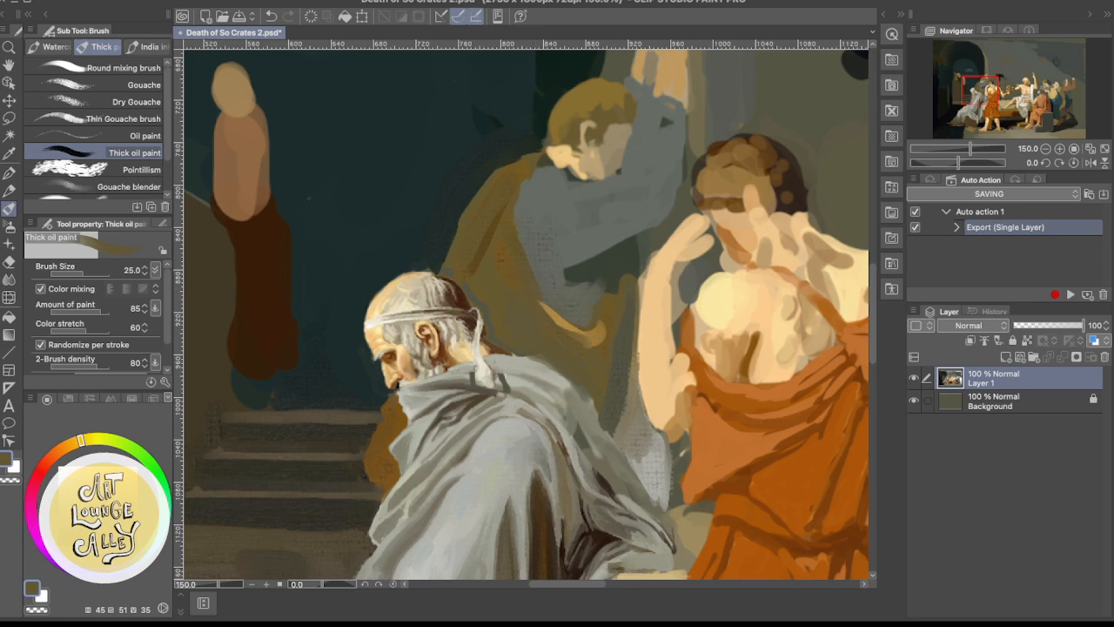
left_click_drag(81, 439, 69, 443)
left_click_drag(99, 517, 113, 495)
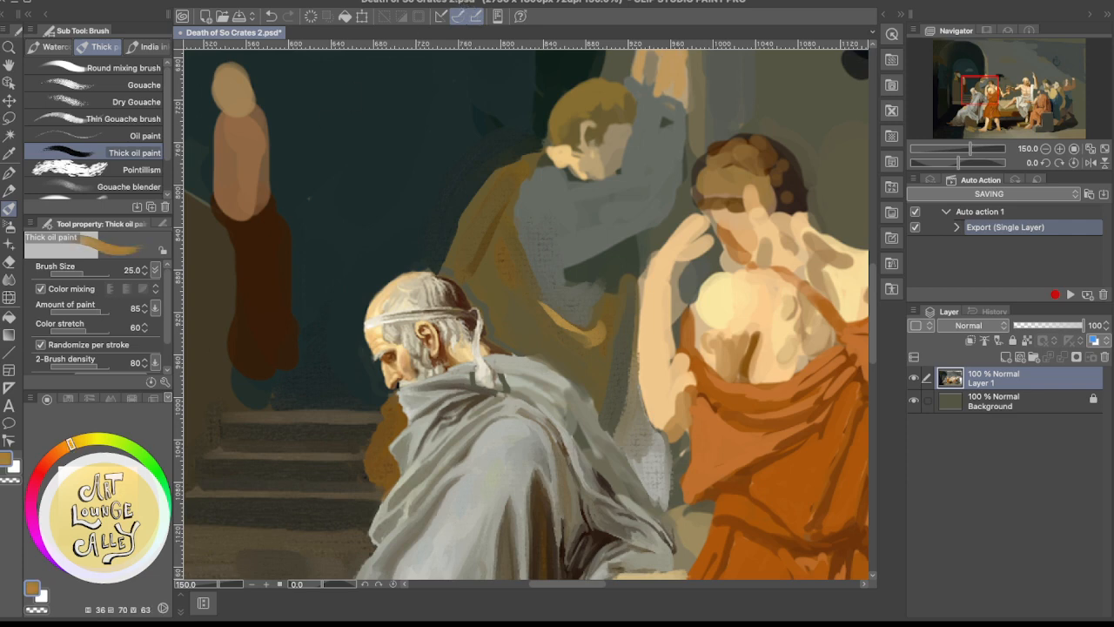
mouse_move(551, 306)
left_mouse_down()
mouse_move(601, 336)
mouse_move(558, 335)
mouse_move(614, 341)
mouse_move(599, 329)
left_mouse_up()
scroll(728, 178, "down", 3)
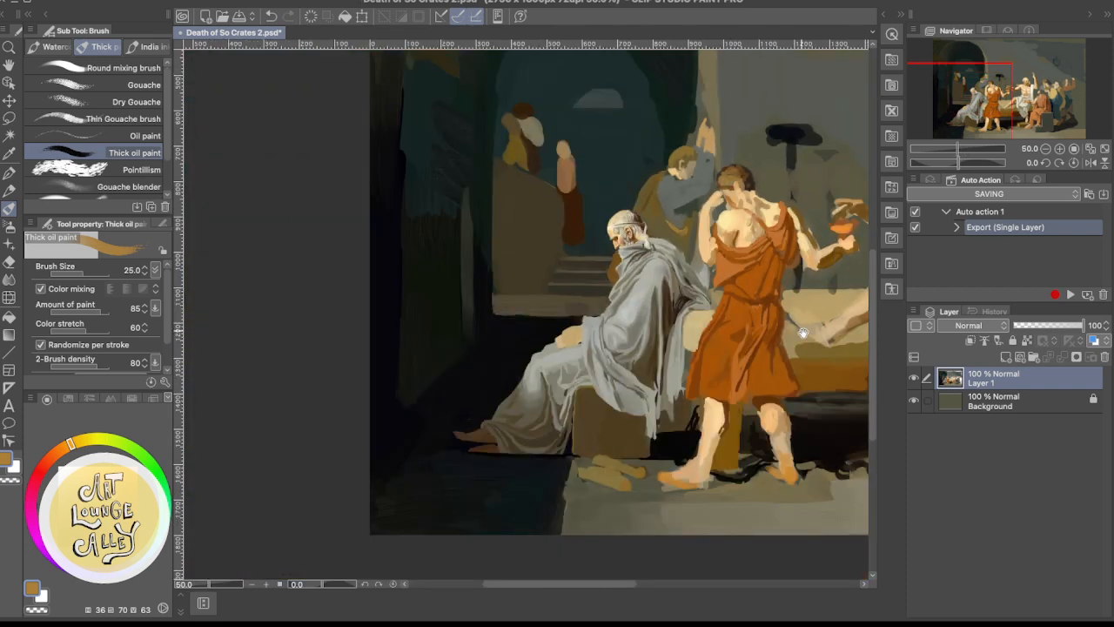
left_click_drag(803, 333, 505, 392)
left_click_drag(557, 390, 677, 341)
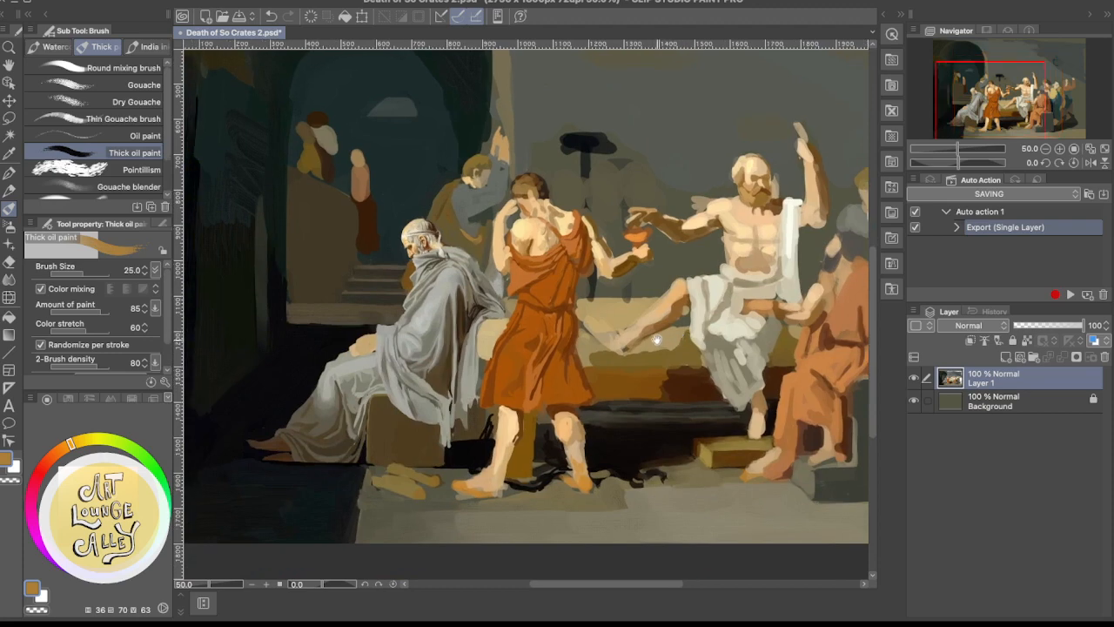
left_click_drag(604, 355, 694, 340)
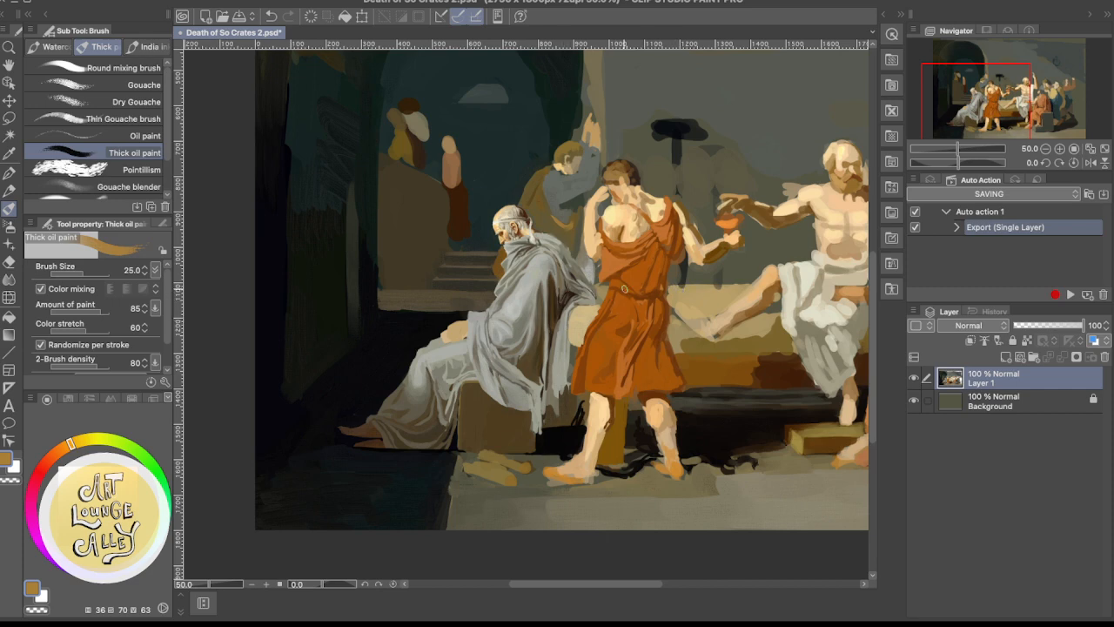
mouse_move(588, 280)
left_mouse_down()
mouse_move(564, 349)
mouse_move(586, 247)
left_mouse_up()
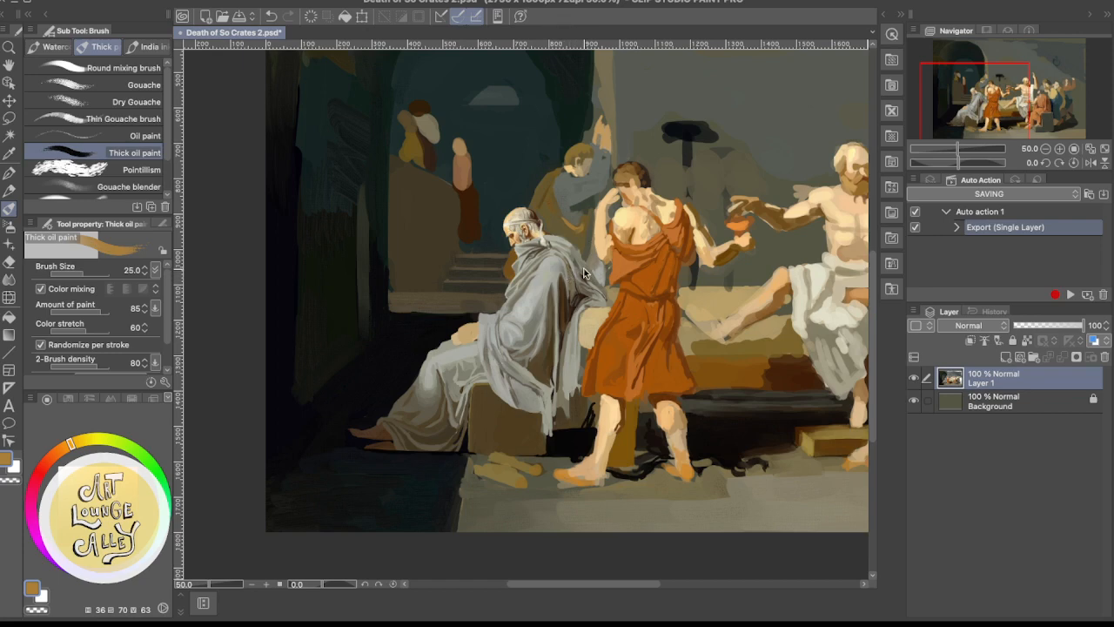
Paint highlights on the old man's shoulder and sleeve with a sampled grey lightened to pale grey, reducing the brush size to 12
scroll(584, 268, "up", 2)
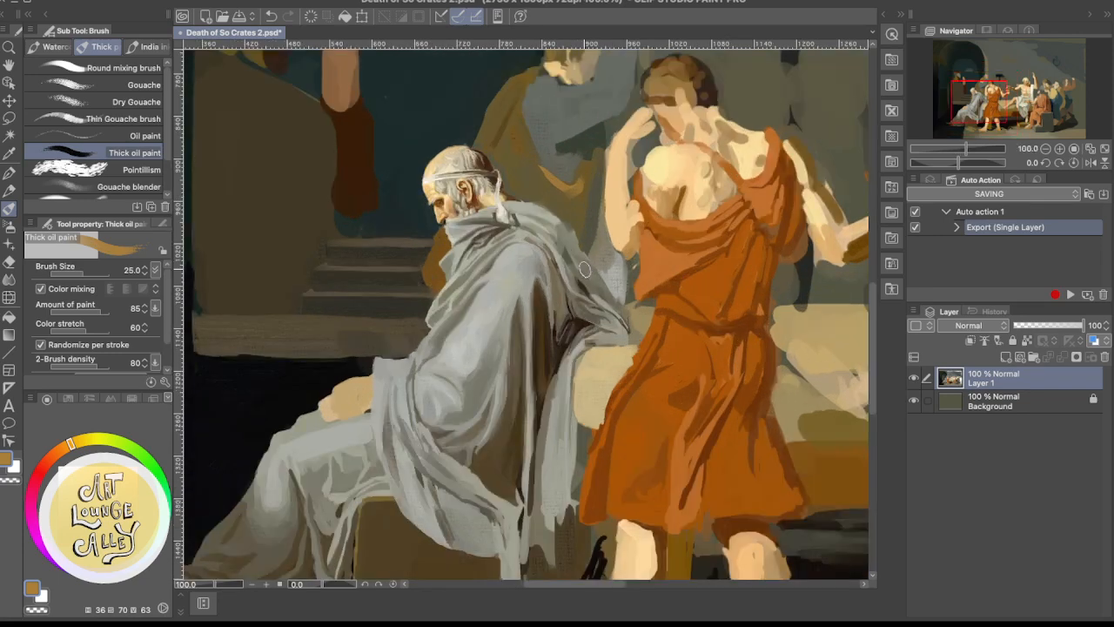
left_click(512, 257, "alt")
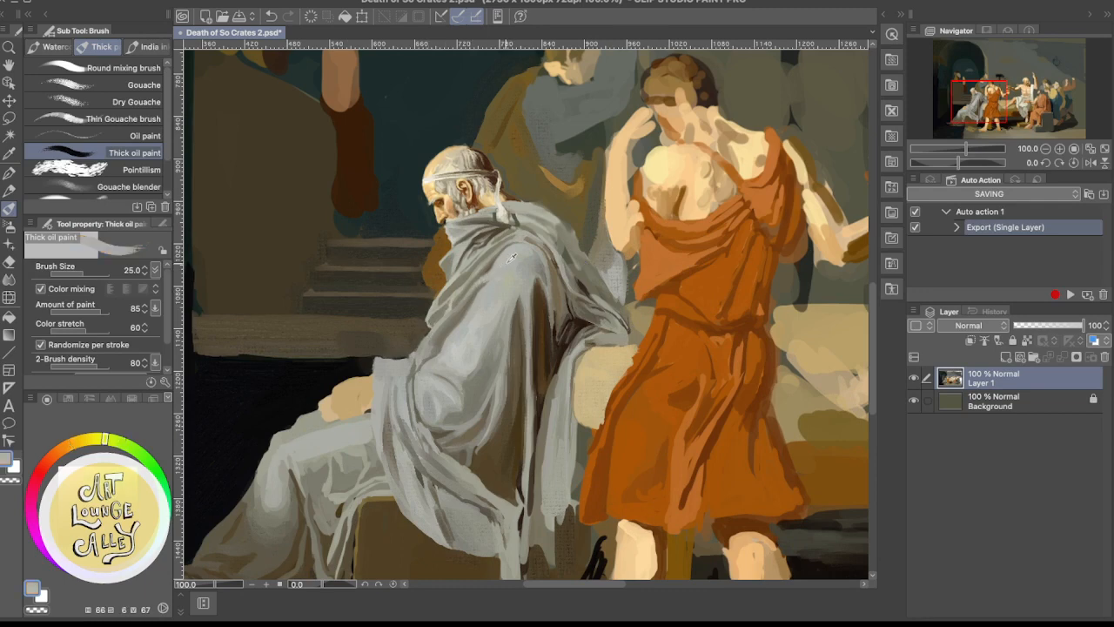
left_click(512, 258, "alt")
left_click(213, 2)
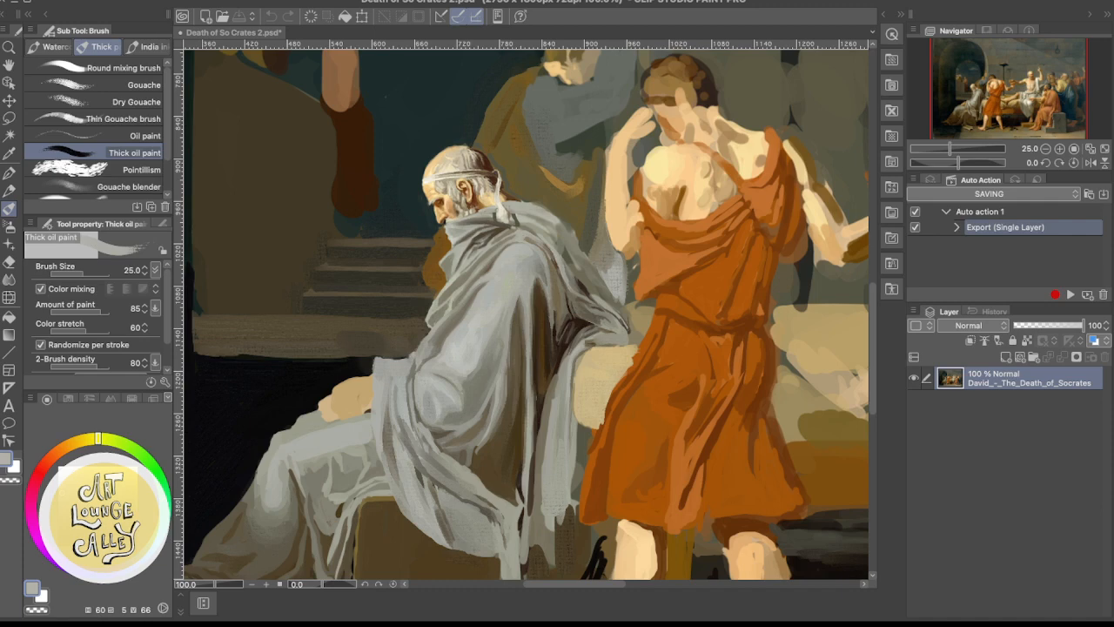
left_click(60, 483)
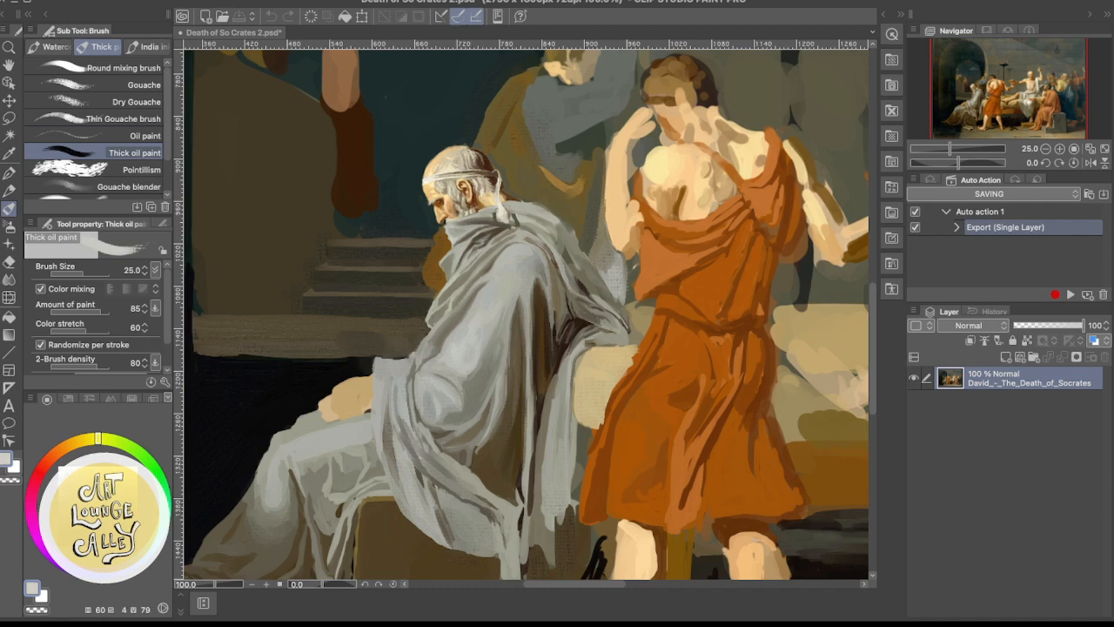
left_click(487, 257)
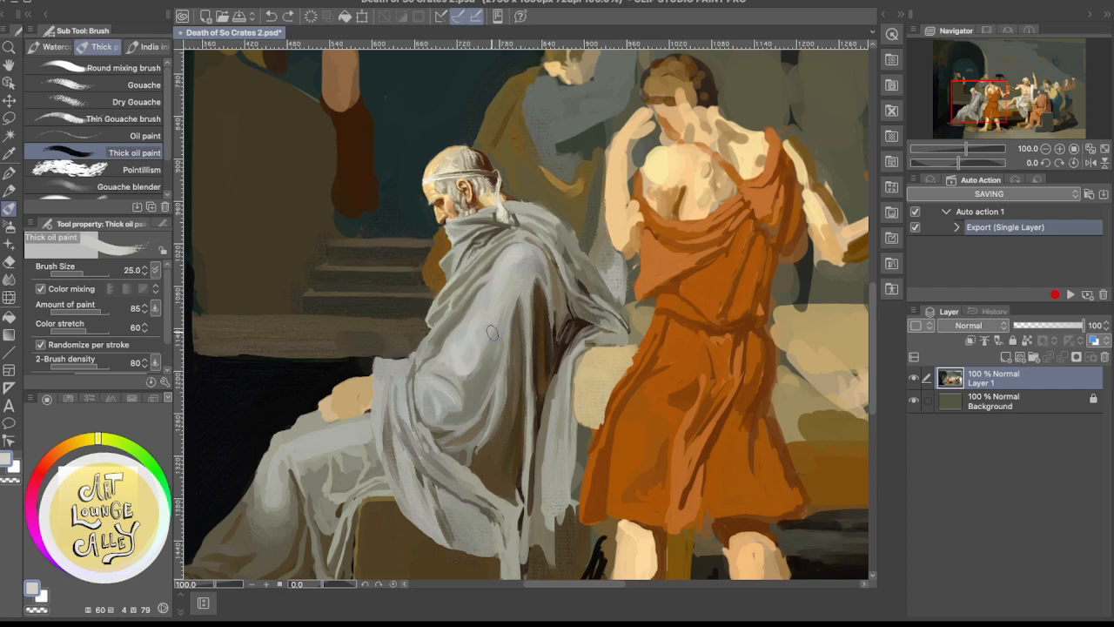
key("bracketleft")
key("bracketleft")
key("bracketleft")
key("bracketleft")
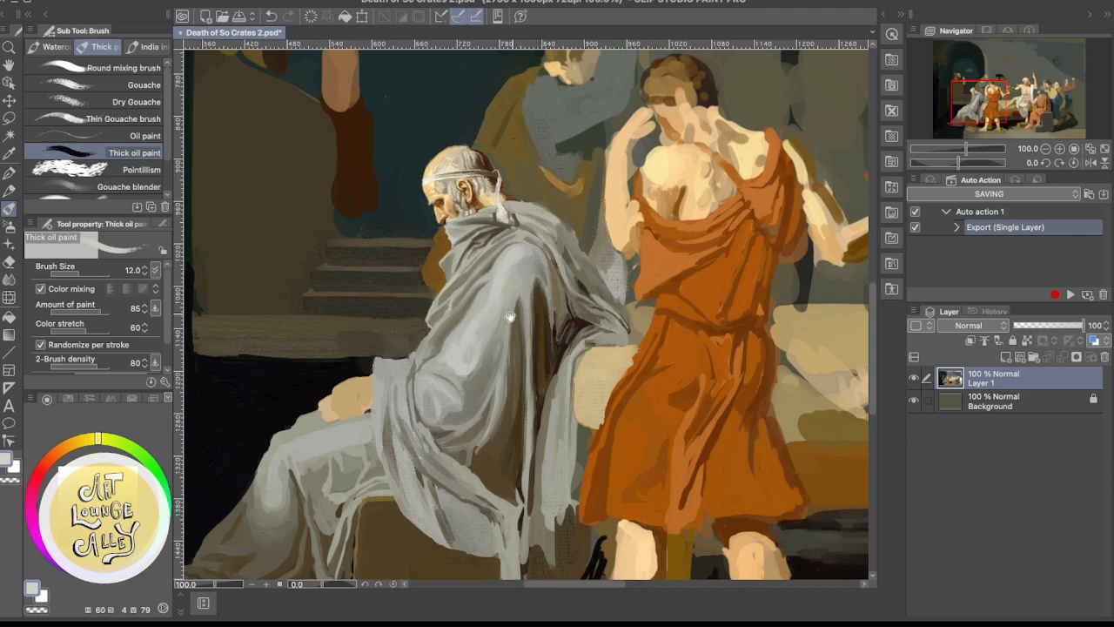
Clean up the lower edge of the stone ledge above the dark floor with sampled near-black and dark brown
left_click_drag(511, 318, 597, 273)
mouse_move(518, 316)
left_mouse_down()
mouse_move(568, 281)
mouse_move(512, 279)
left_mouse_up()
left_click(507, 285, "alt")
left_click(502, 282, "alt")
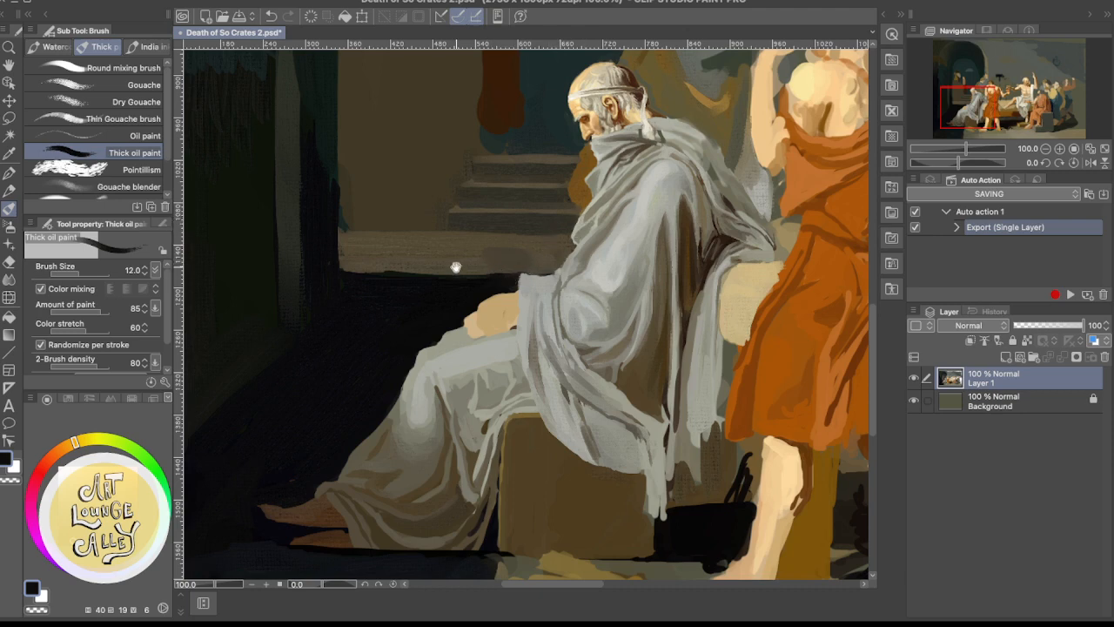
left_click_drag(455, 264, 574, 244)
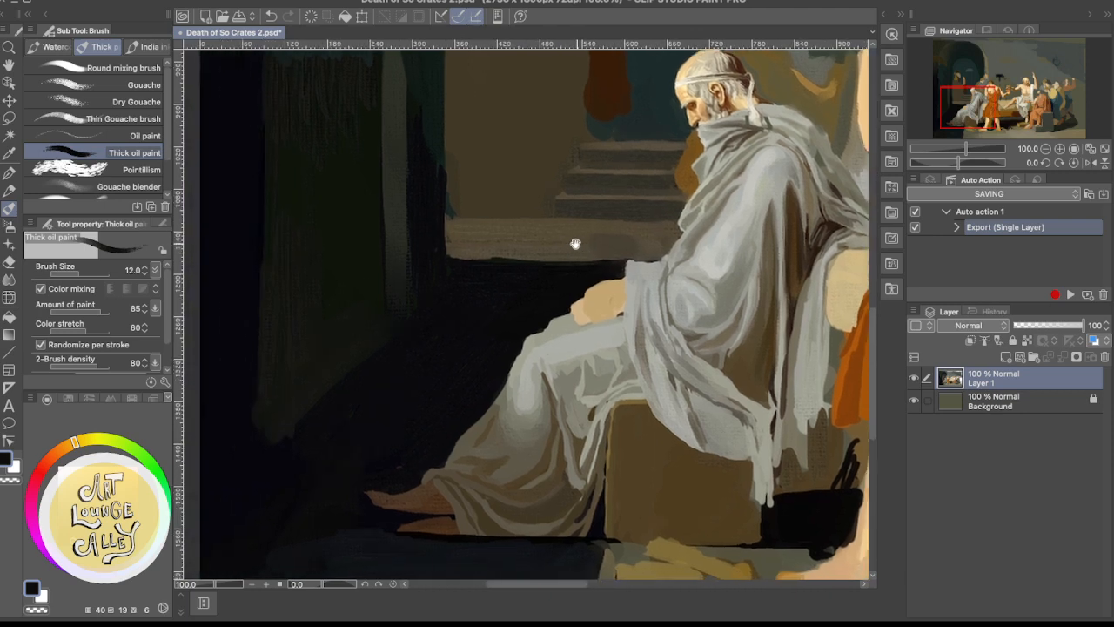
left_click(451, 250, "alt")
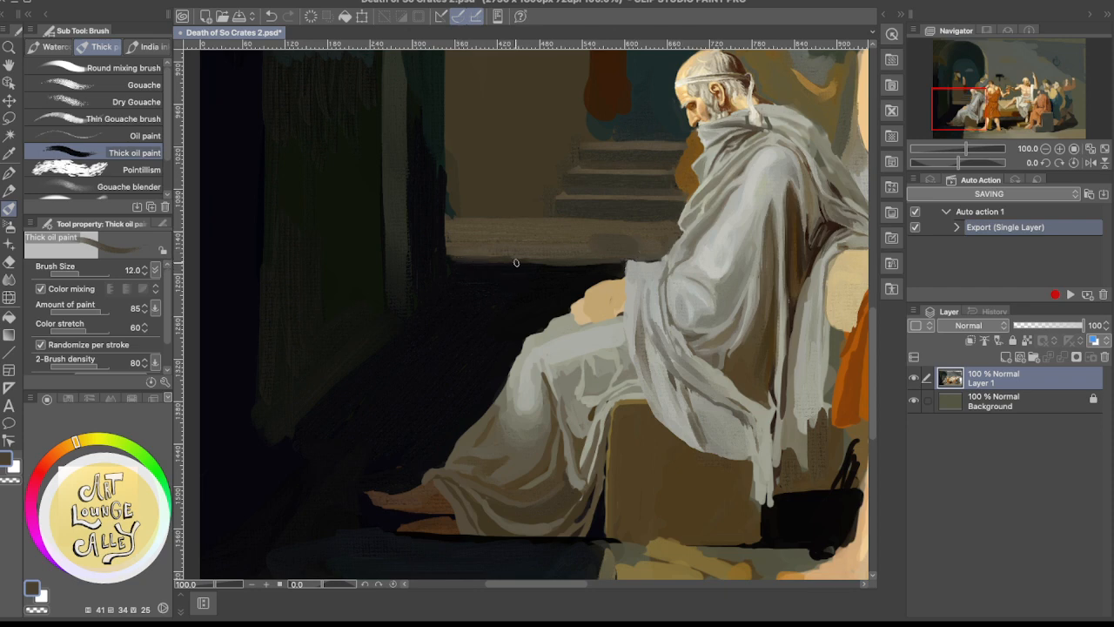
left_click(612, 259, "alt")
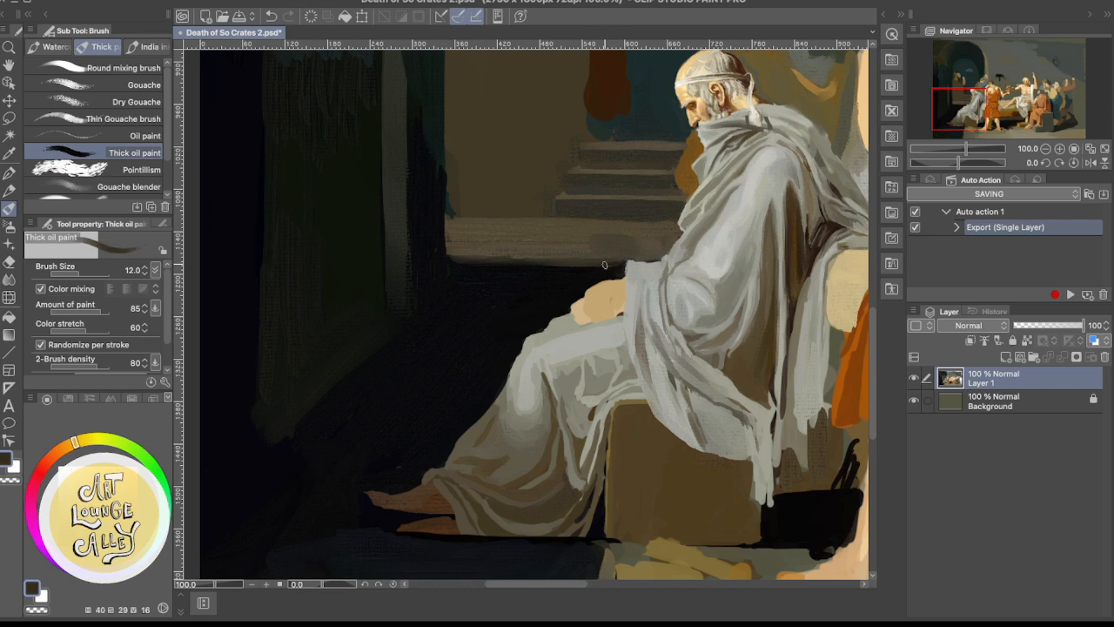
left_click(502, 260, "alt")
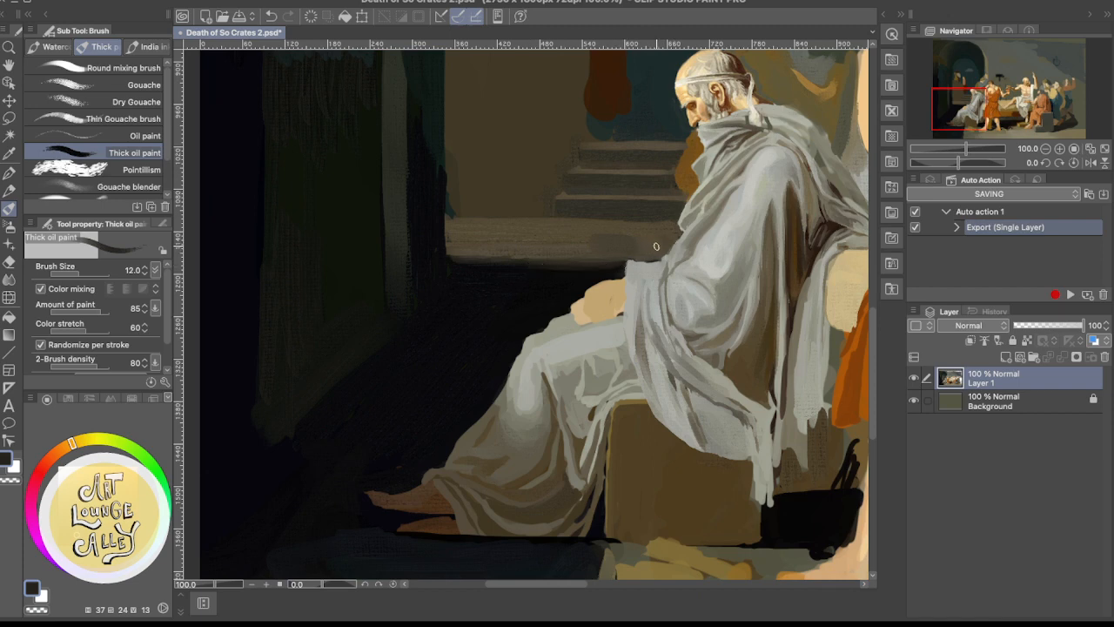
left_click(599, 259, "alt")
left_click(477, 259, "alt")
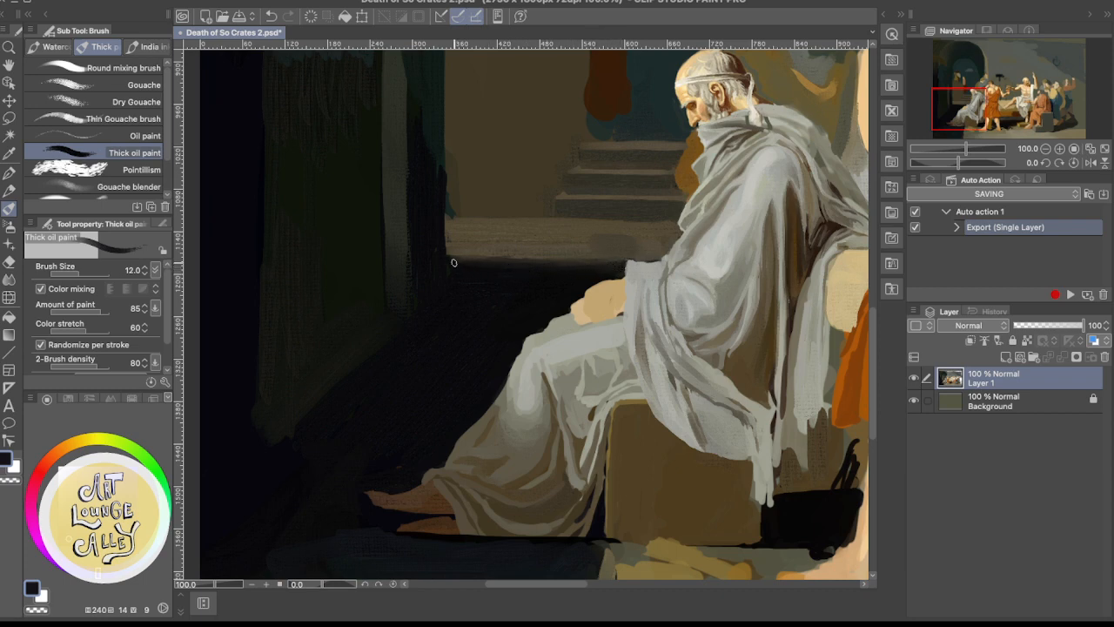
Touch up where the stone ledge meets the old man's robe folds, using sampled dark brown, grey and grey-brown
mouse_move(642, 232)
left_mouse_down()
mouse_move(493, 316)
mouse_move(567, 306)
left_mouse_up()
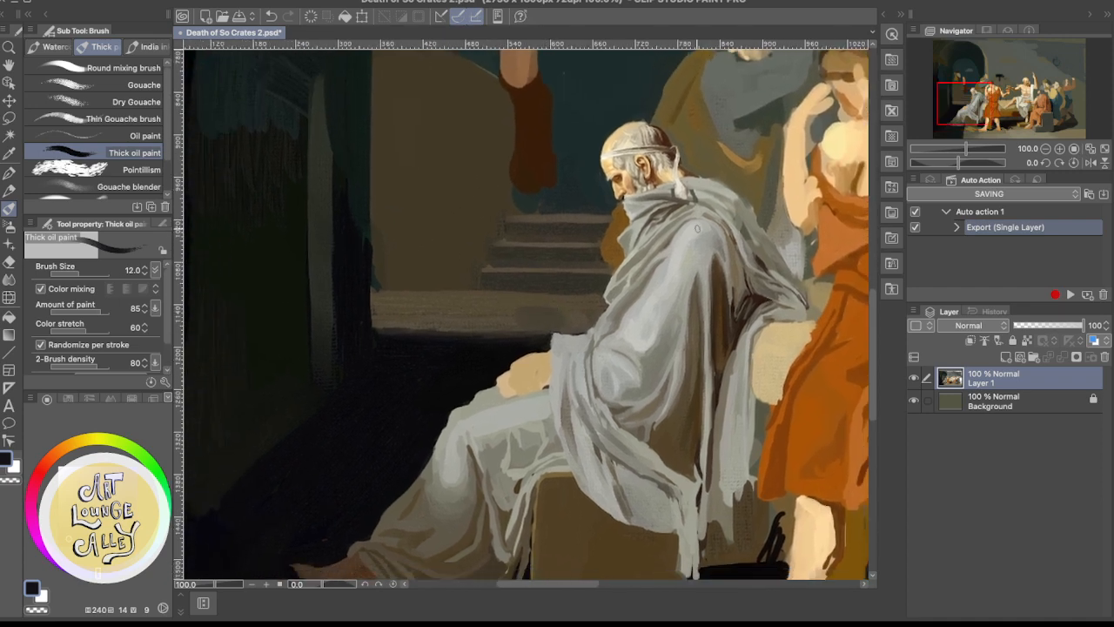
scroll(696, 210, "down", 4)
scroll(697, 213, "up", 2)
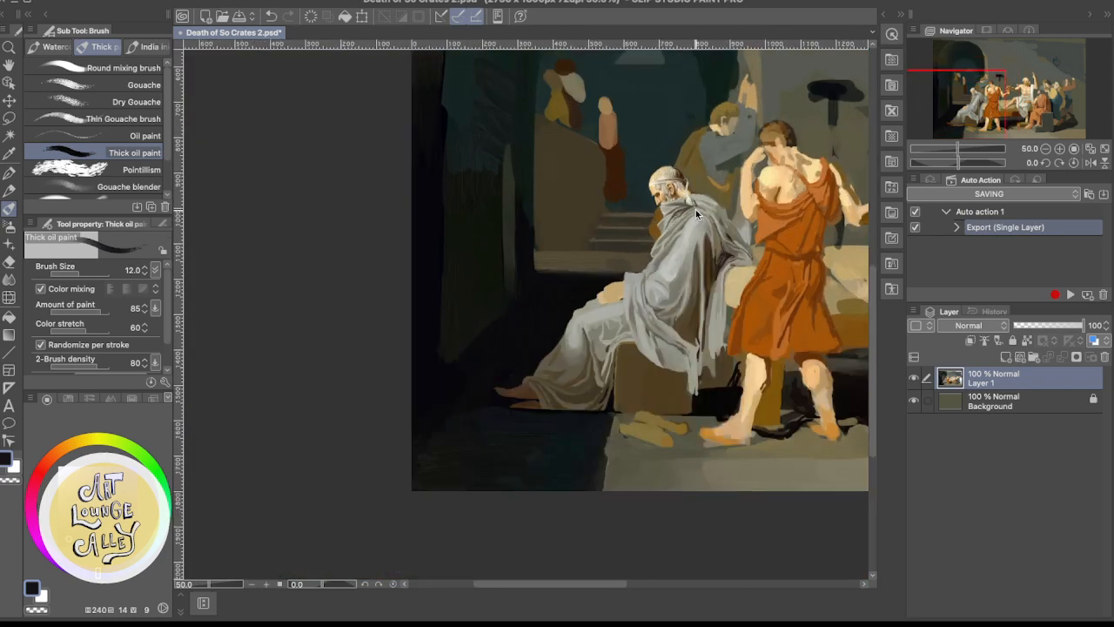
scroll(696, 209, "down", 2)
mouse_move(722, 351)
left_mouse_down()
mouse_move(634, 373)
mouse_move(551, 425)
left_mouse_up()
left_click_drag(581, 392, 650, 396)
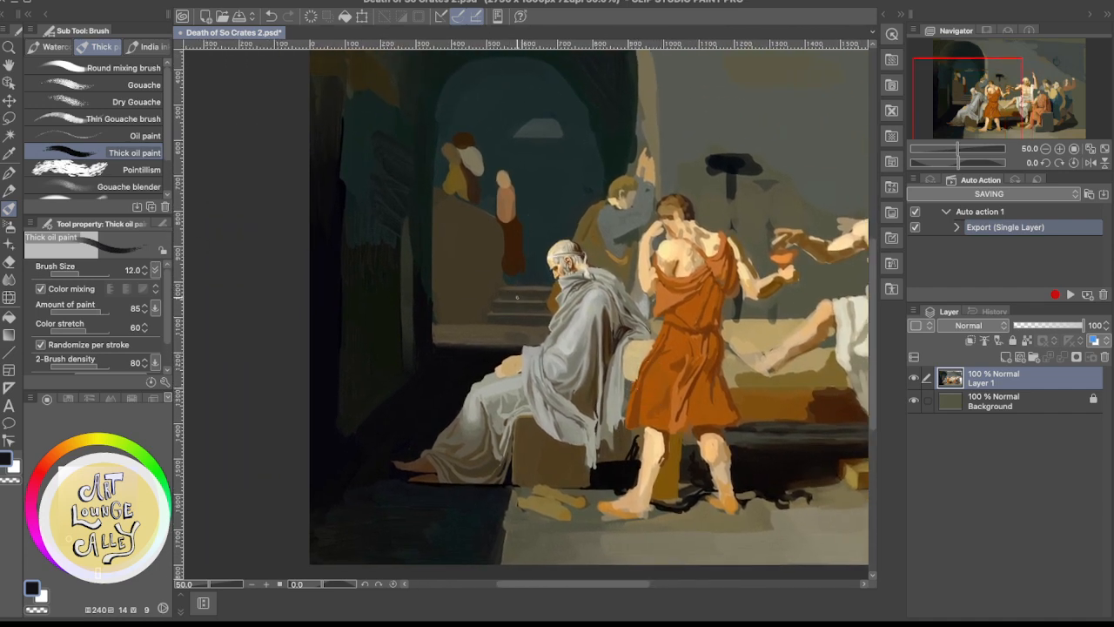
left_click(515, 335, "alt")
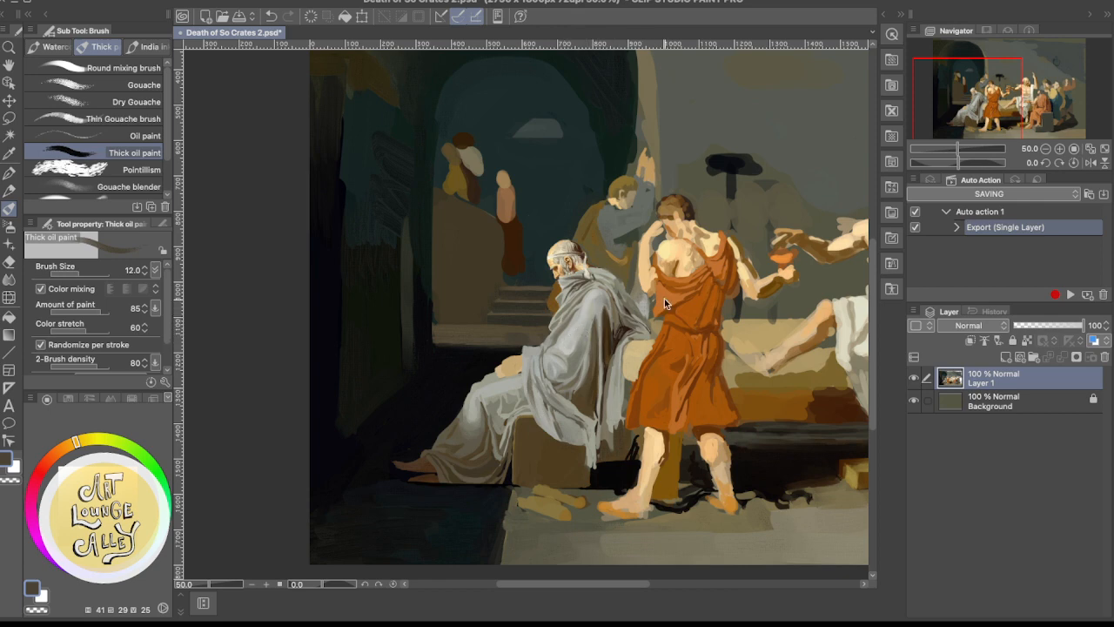
scroll(664, 299, "up", 3)
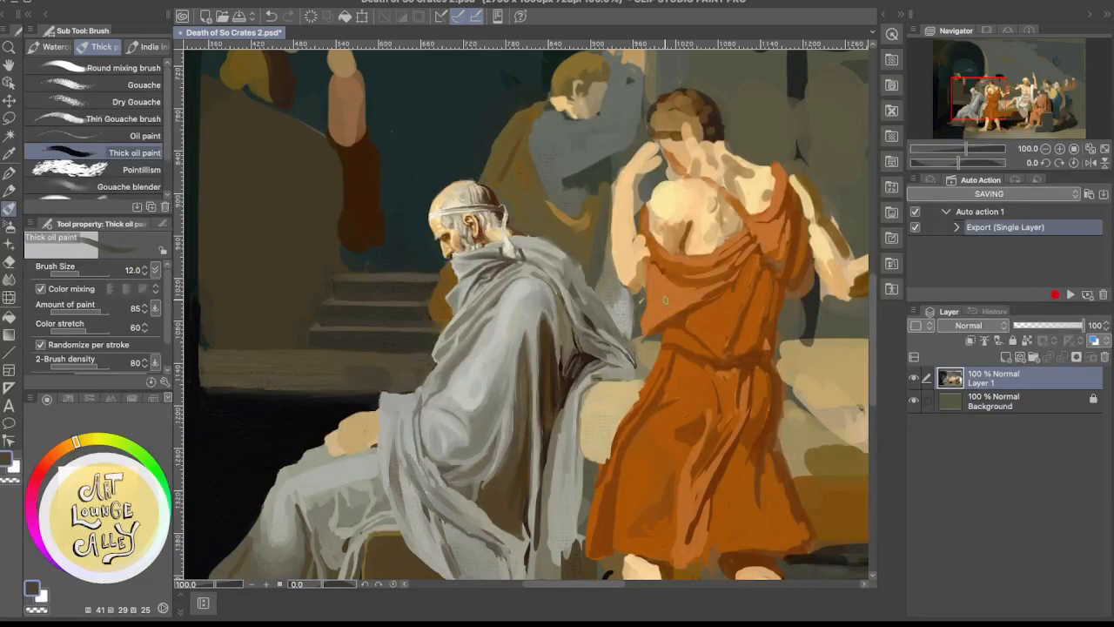
left_click_drag(622, 375, 759, 349)
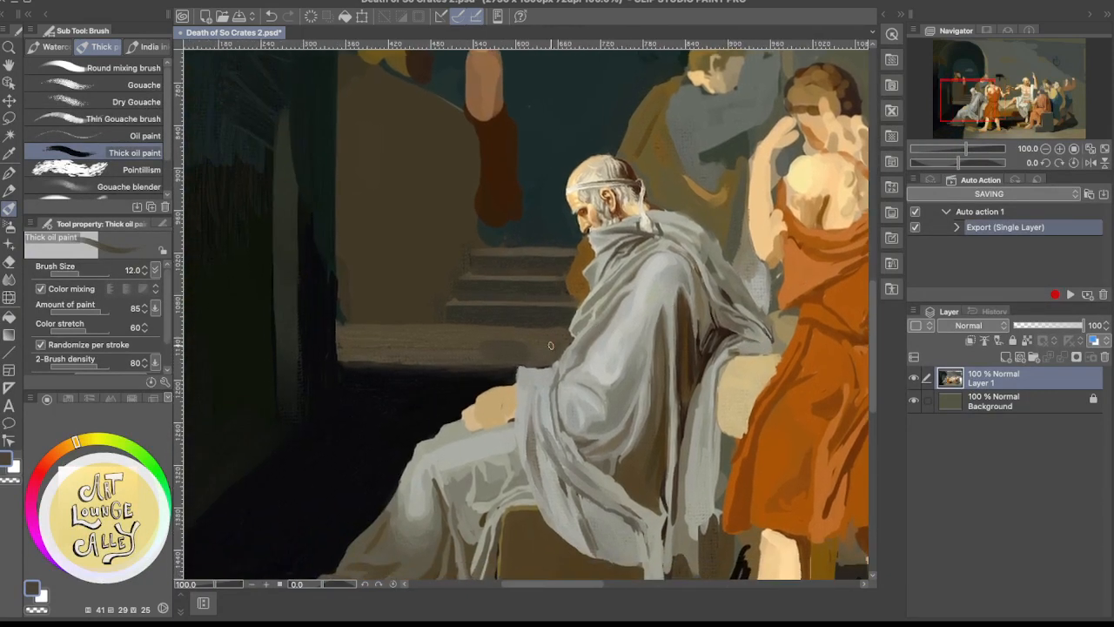
left_click(575, 350, "alt")
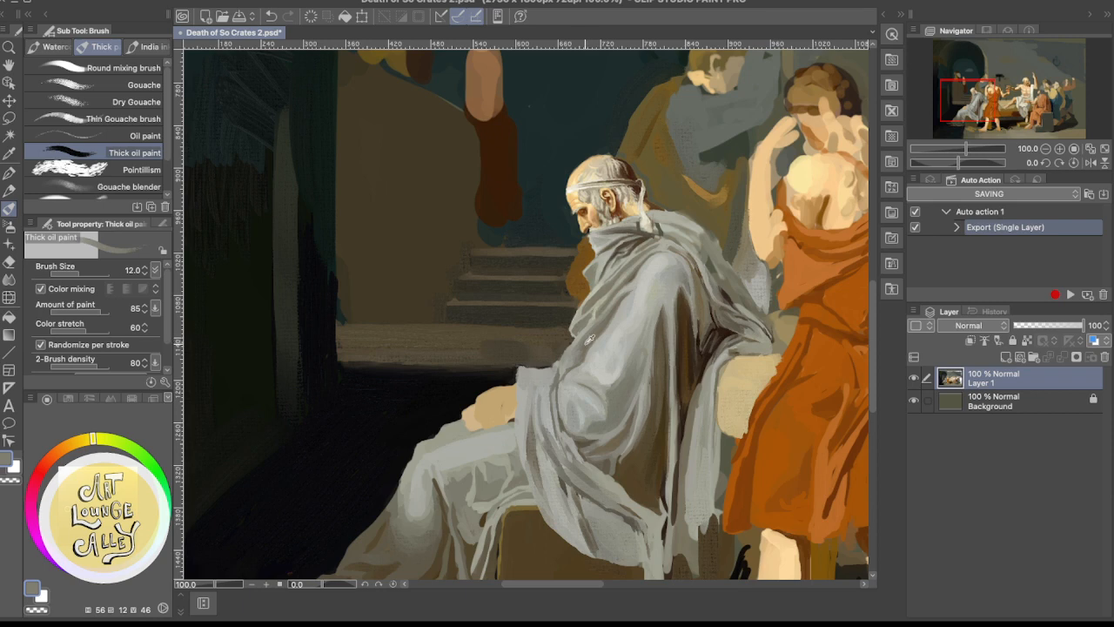
left_click(585, 346, "alt")
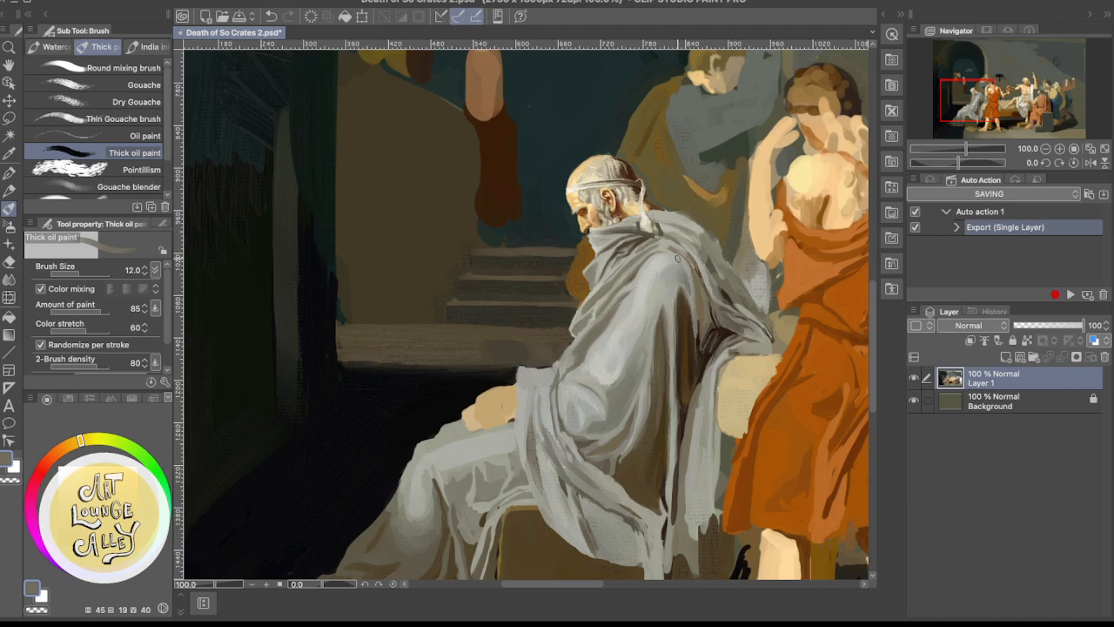
left_click_drag(636, 268, 497, 343)
scroll(596, 282, "down", 2)
scroll(596, 282, "down", 1)
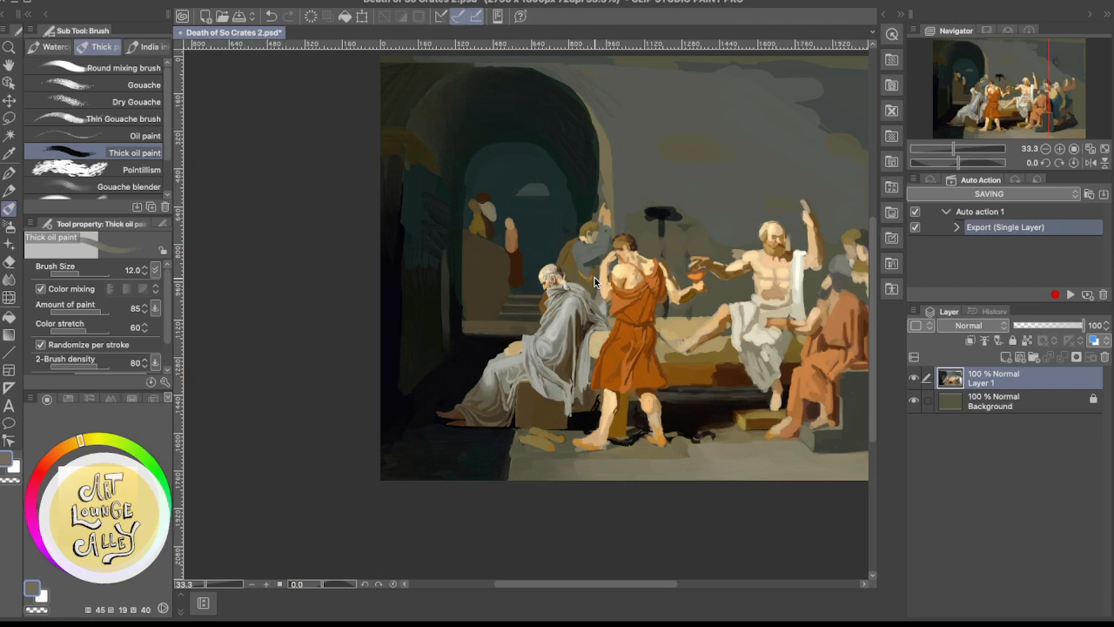
scroll(596, 282, "up", 2)
scroll(596, 282, "up", 1)
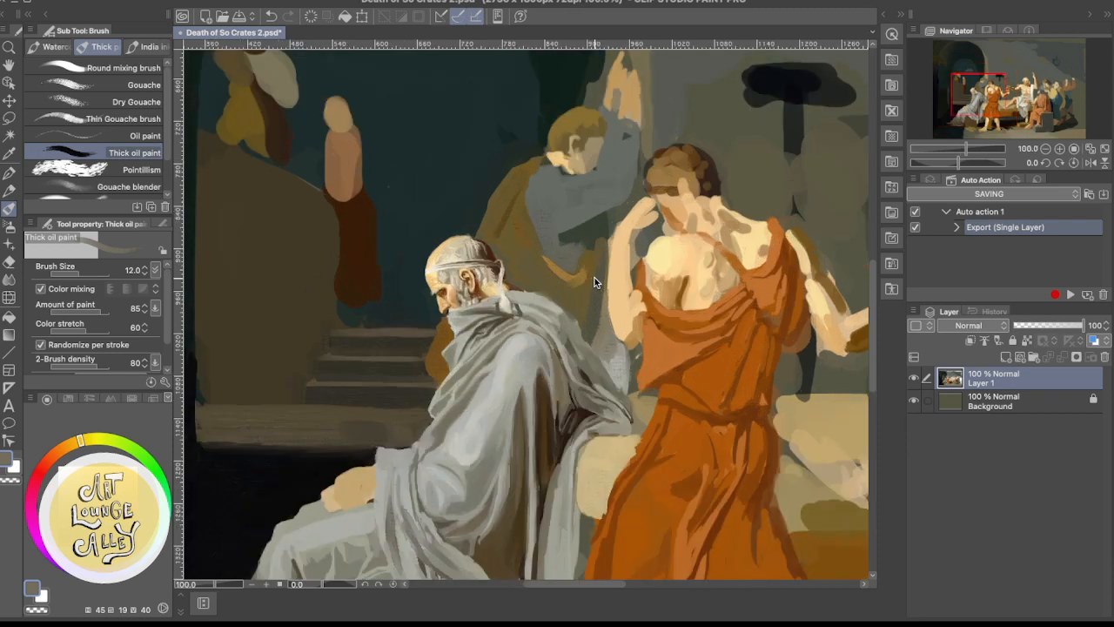
Touch up the mourner's hanging grey cloth between the old man's shoulder and the orange-robed figure's arm with sampled light grey
scroll(595, 281, "up", 1)
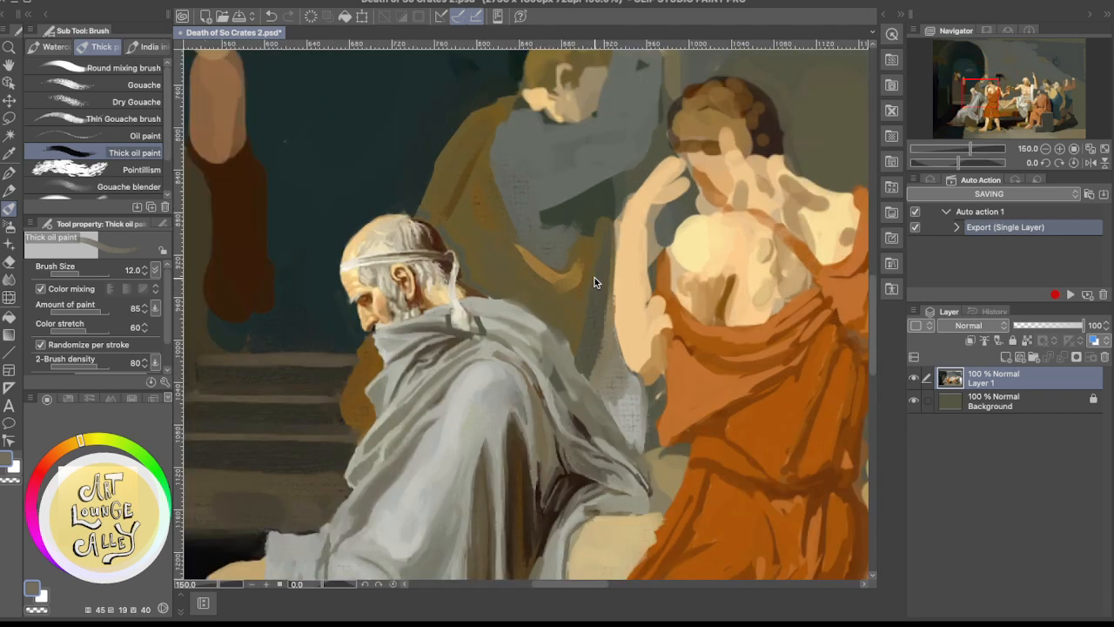
scroll(594, 281, "down", 1)
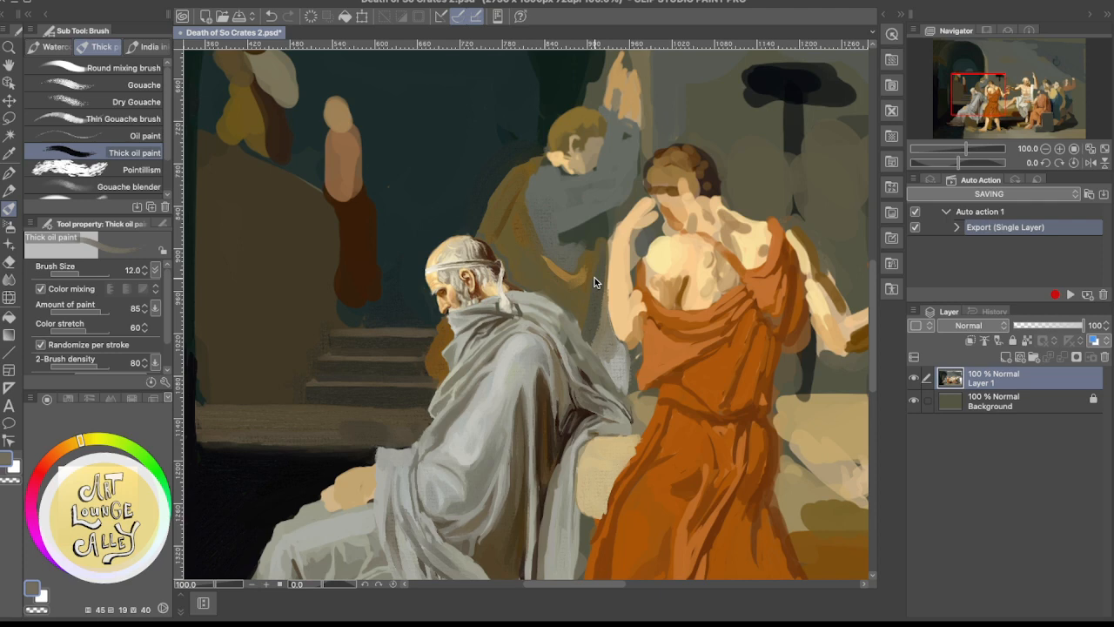
scroll(595, 281, "down", 3)
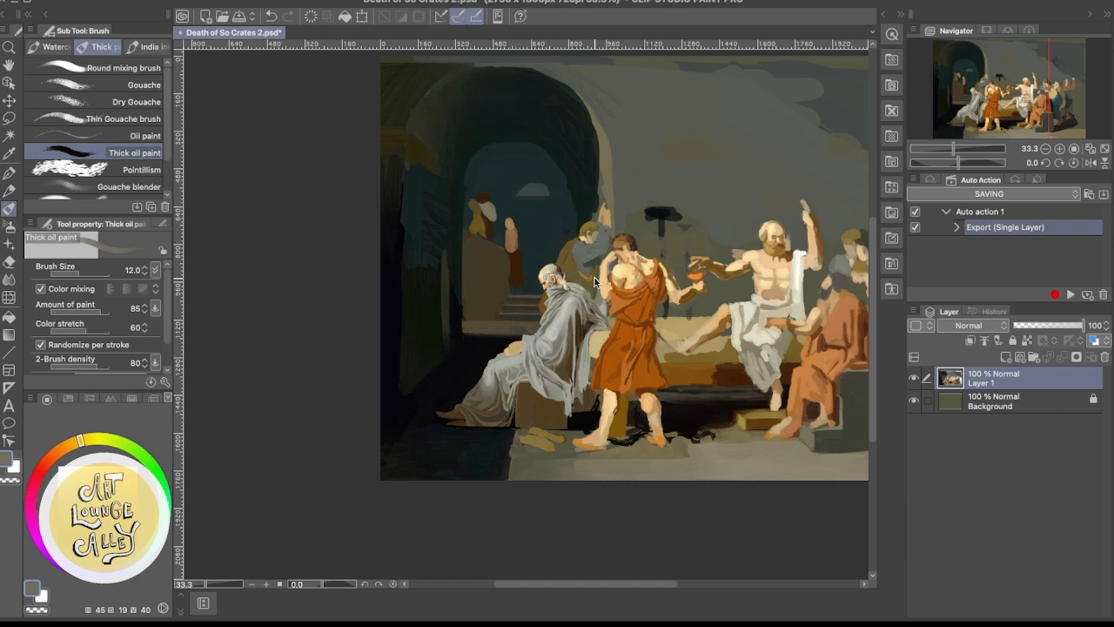
scroll(594, 278, "up", 3)
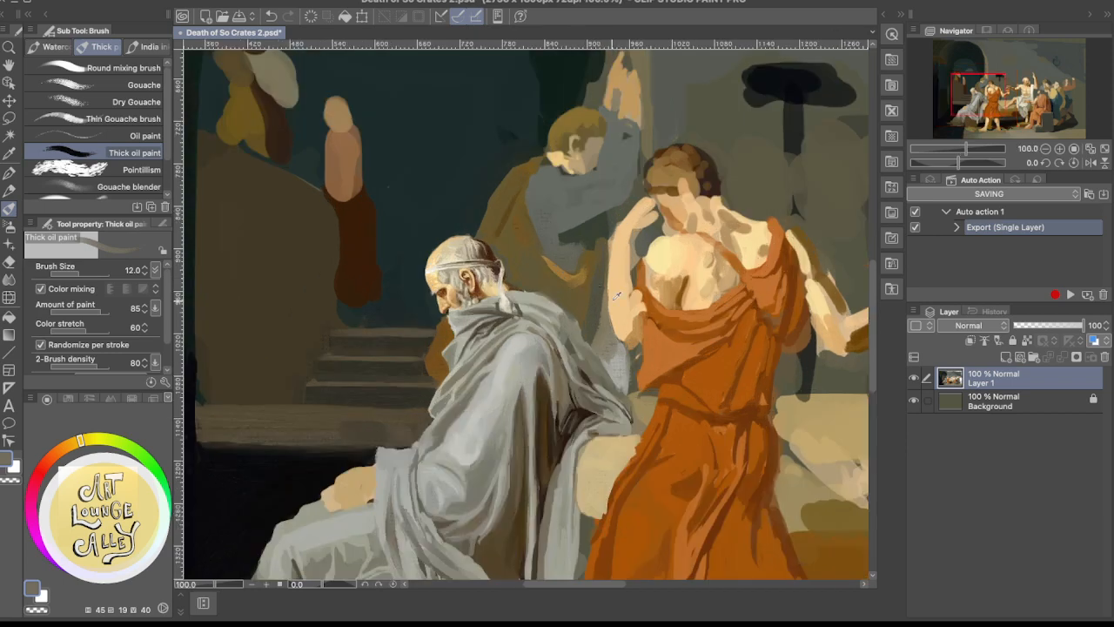
left_click(621, 370, "alt")
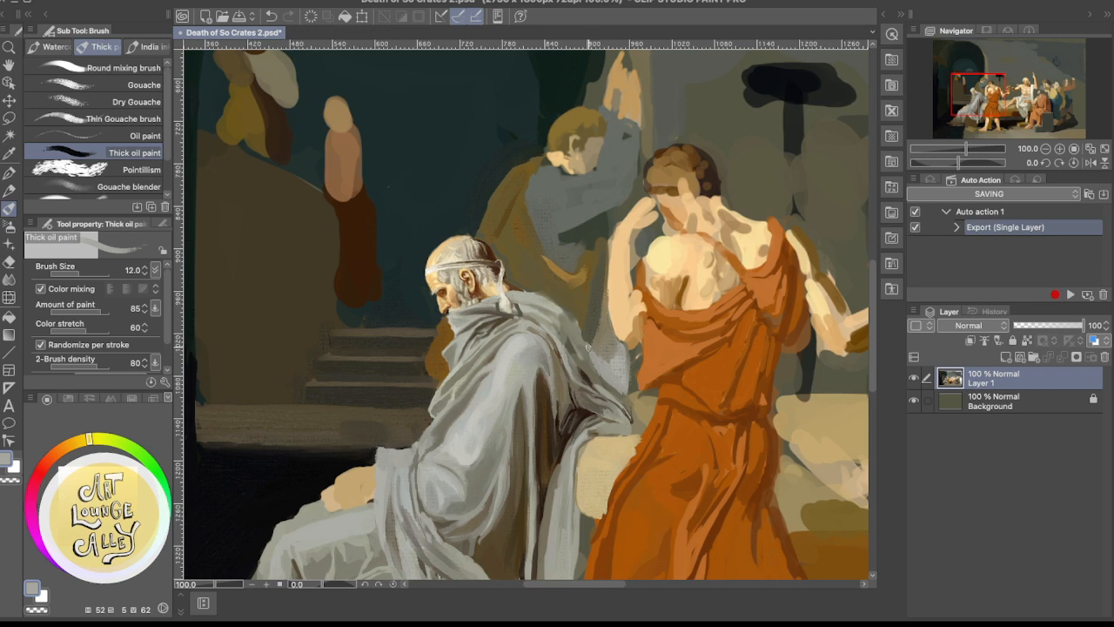
Darken the mourner's lower robe behind the old man's shoulder with sampled olive brown and dark grey-brown
scroll(662, 277, "down", 5)
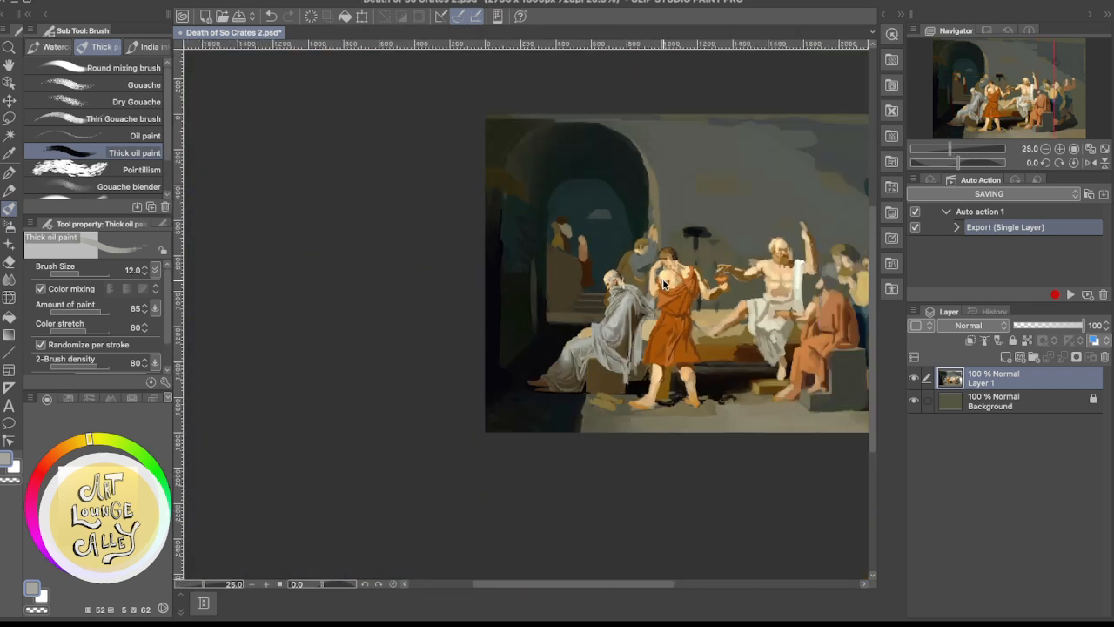
scroll(663, 283, "up", 1)
scroll(664, 283, "up", 1)
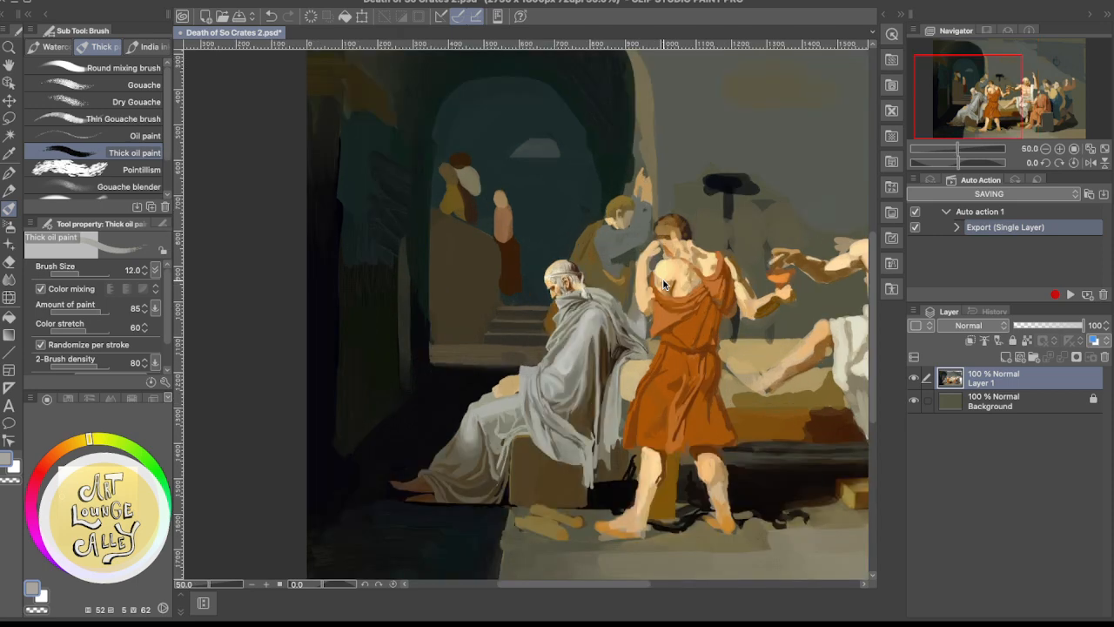
scroll(663, 283, "up", 1)
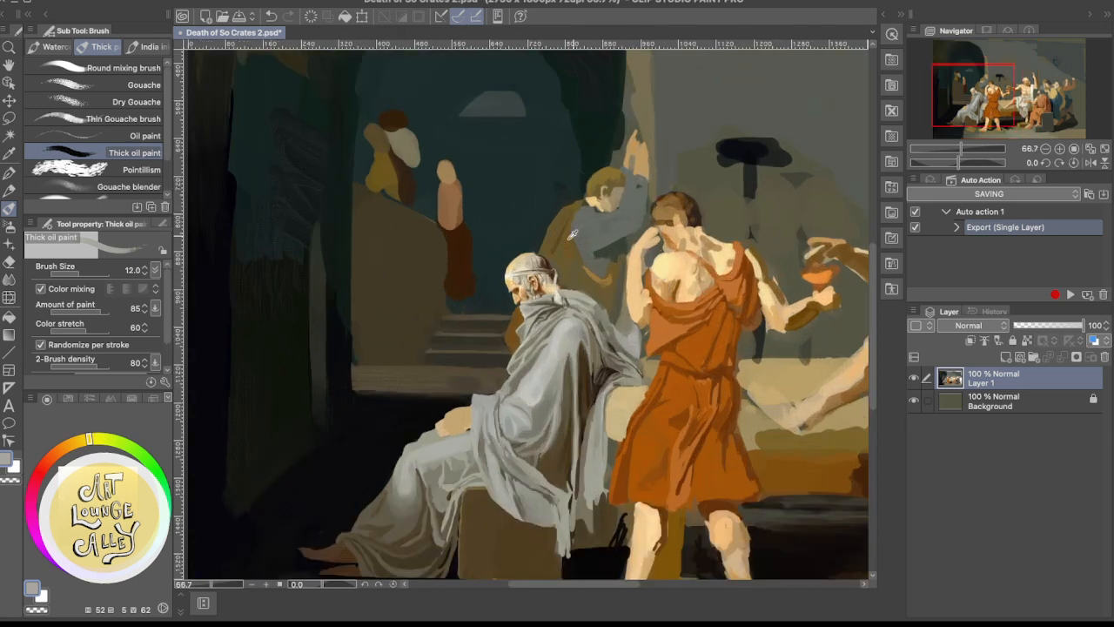
left_click(605, 288, "alt")
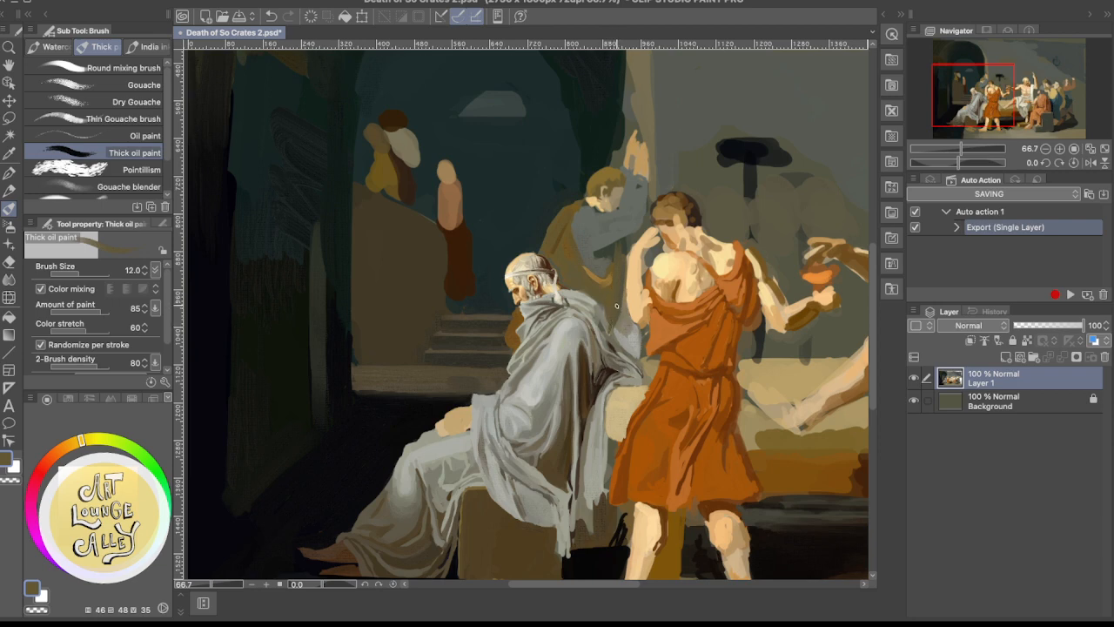
left_click(619, 301, "alt")
left_click(621, 301, "alt")
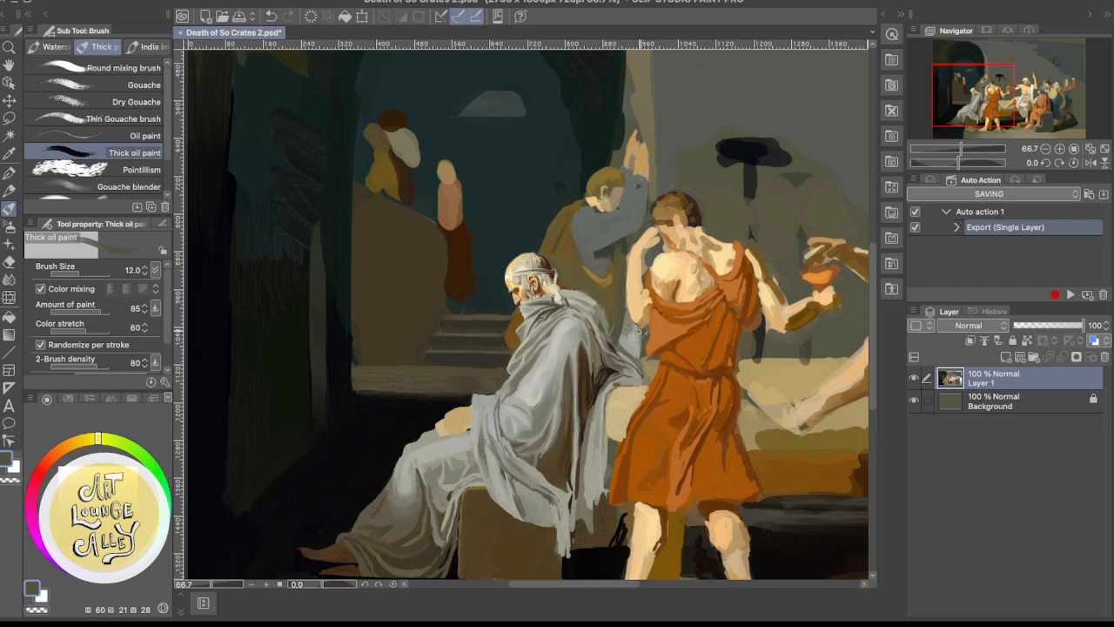
Refine the mourner's robe fold just above the old man's shoulder with sampled mid grey and olive brown
left_click_drag(662, 322, 556, 394)
mouse_move(627, 406)
left_mouse_down()
mouse_move(601, 299)
mouse_move(705, 260)
left_mouse_up()
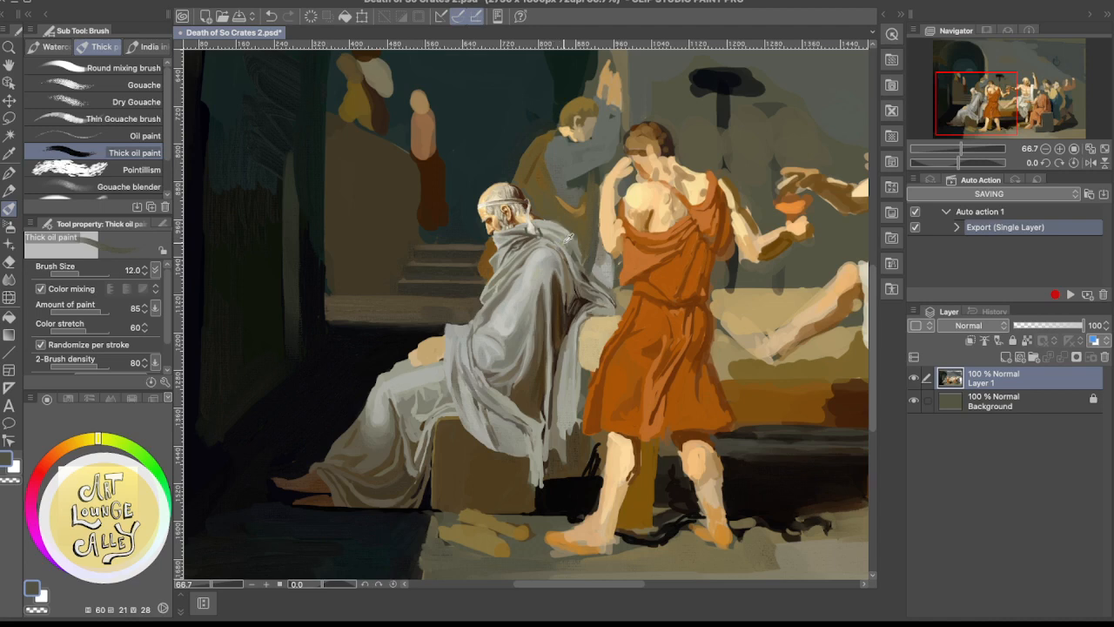
left_click(580, 244, "alt")
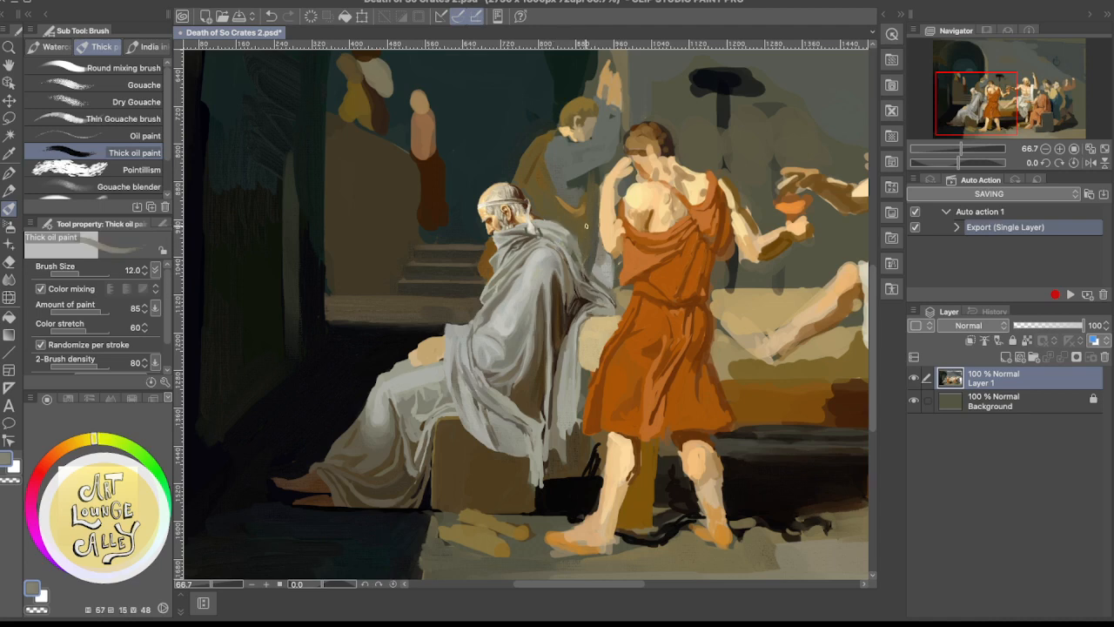
left_click(580, 217, "alt")
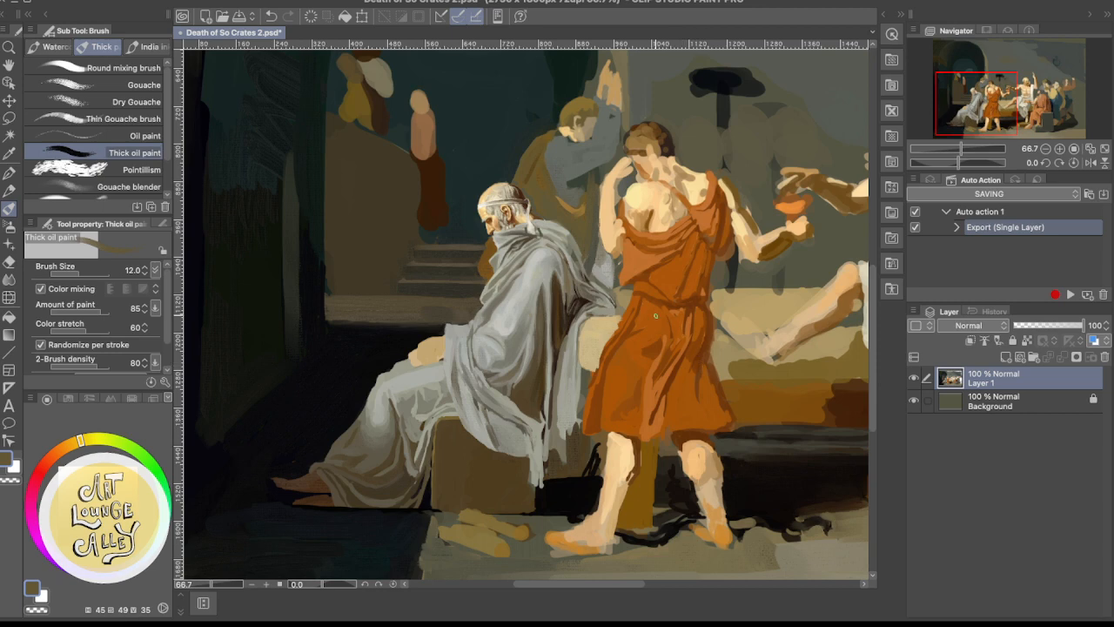
Model folds in the mourner's hanging cloth beside the orange-robed figure's elbow with sampled light grey and dark grey-green
mouse_move(786, 261)
left_mouse_down()
mouse_move(661, 327)
mouse_move(781, 325)
left_mouse_up()
left_click_drag(625, 327, 685, 308)
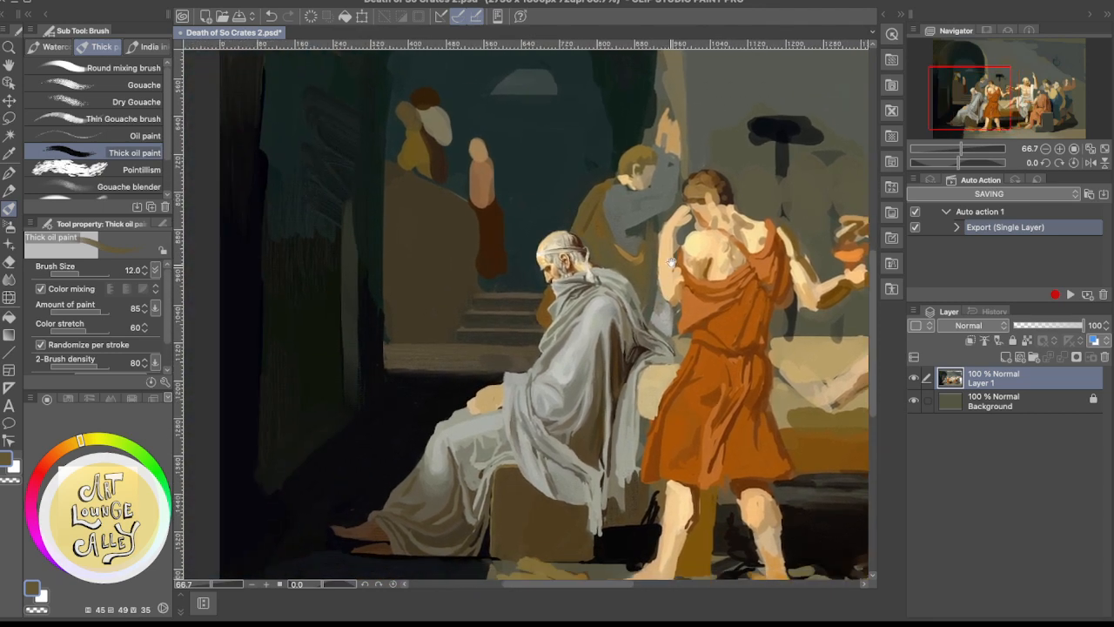
left_click_drag(630, 284, 634, 268)
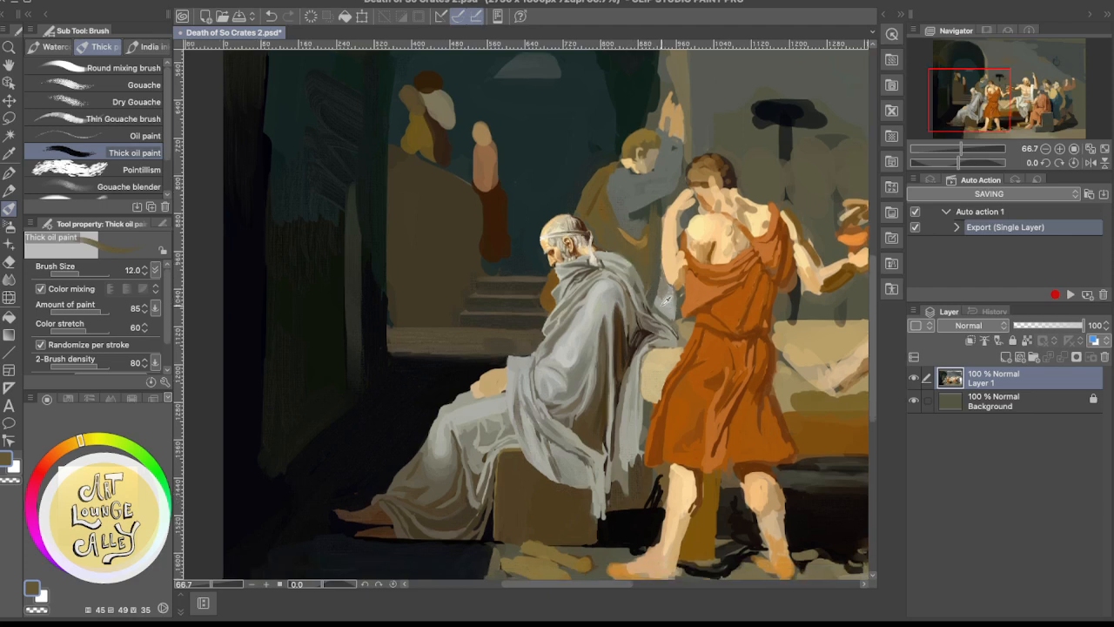
left_click(662, 300, "alt")
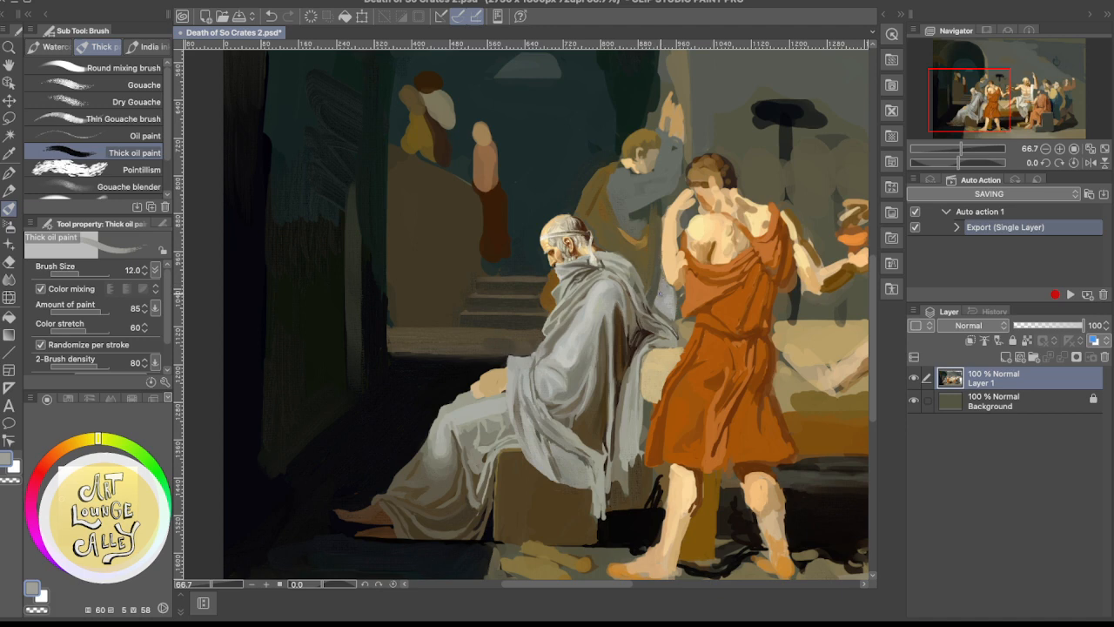
left_click(655, 307, "alt")
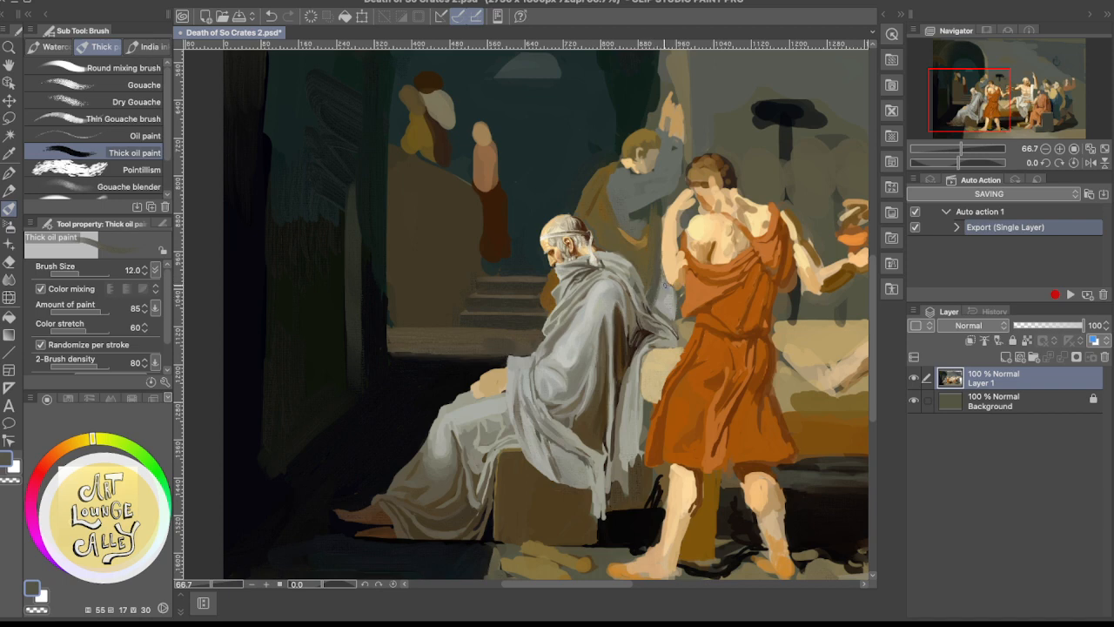
left_click(658, 287, "alt")
left_click(674, 296, "alt")
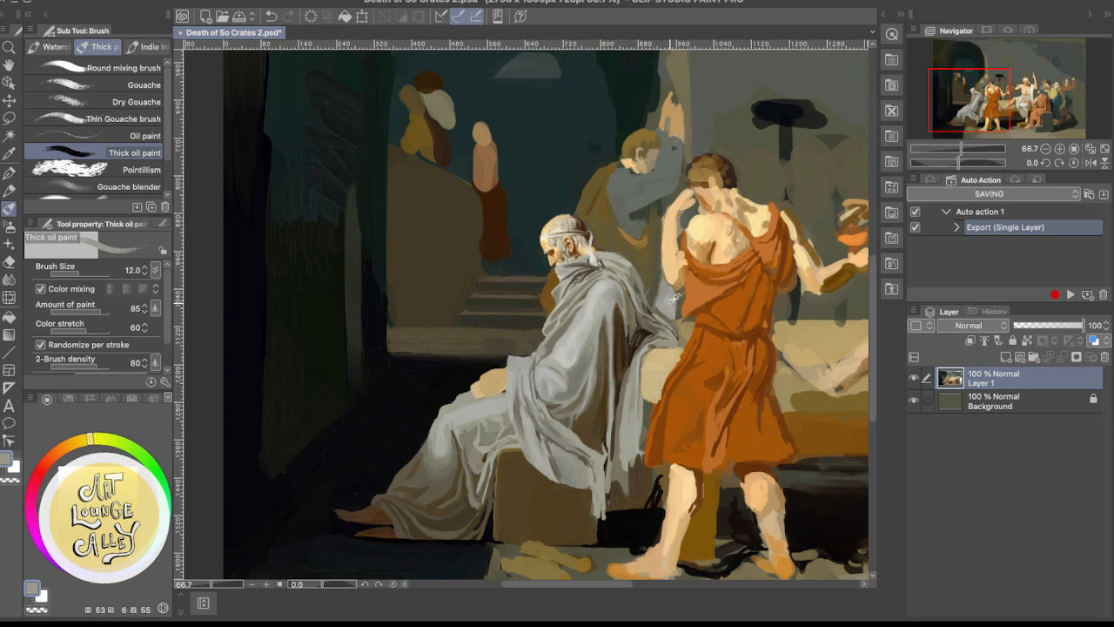
left_click(674, 296, "alt")
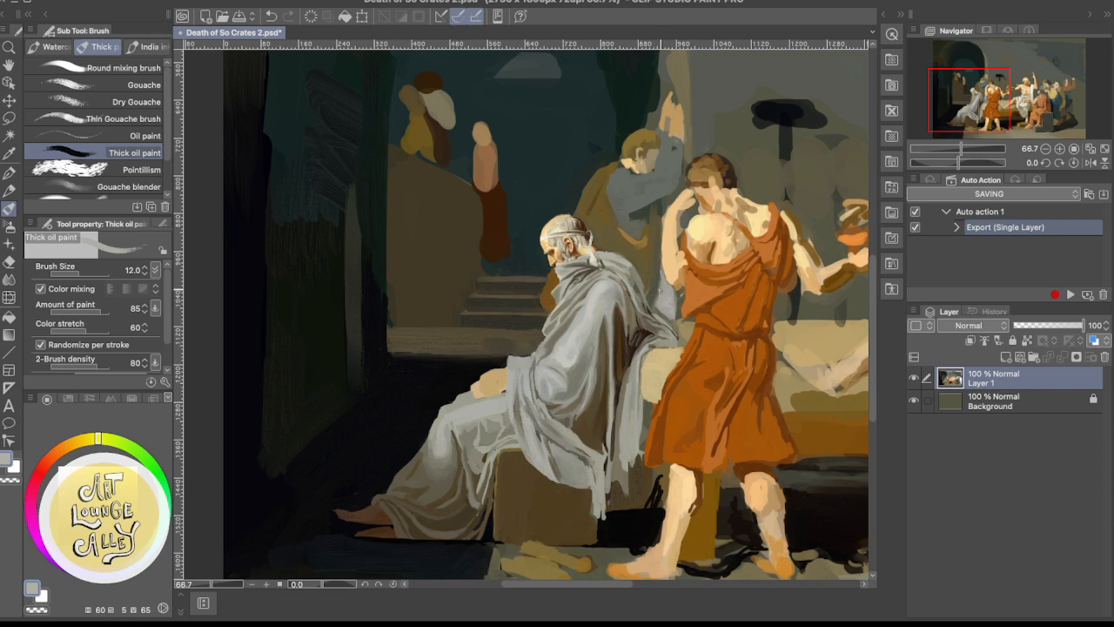
Increase the brush size to 30 and add dark grey-green and mid-grey shading to the mourner's hanging cloth
left_click(660, 281, "alt")
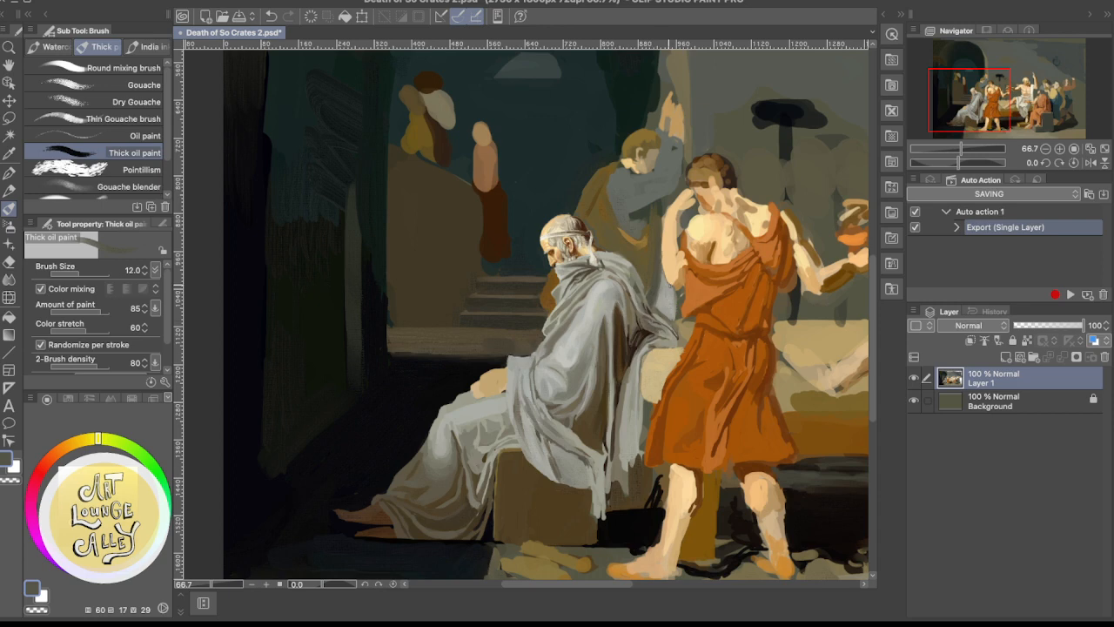
key("bracketright")
key("bracketright")
key("bracketright")
key("bracketright")
key("bracketright")
left_click(661, 281, "alt")
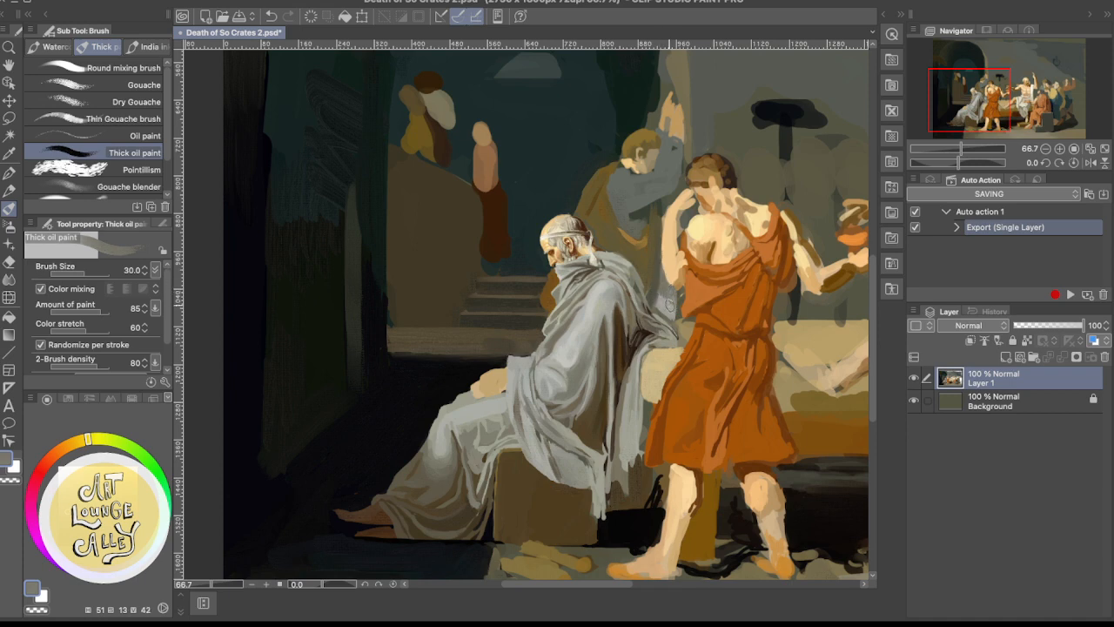
Blend the hanging cloth below the orange-robed figure's elbow with sampled warm grey and light grey
left_click(669, 292, "alt")
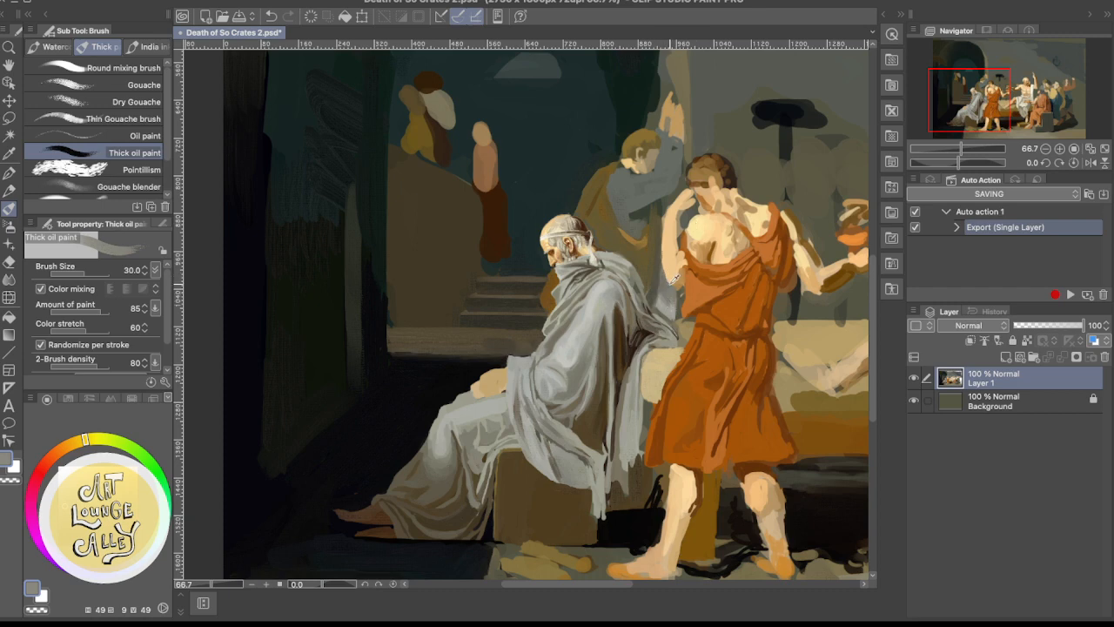
left_click(663, 303, "alt")
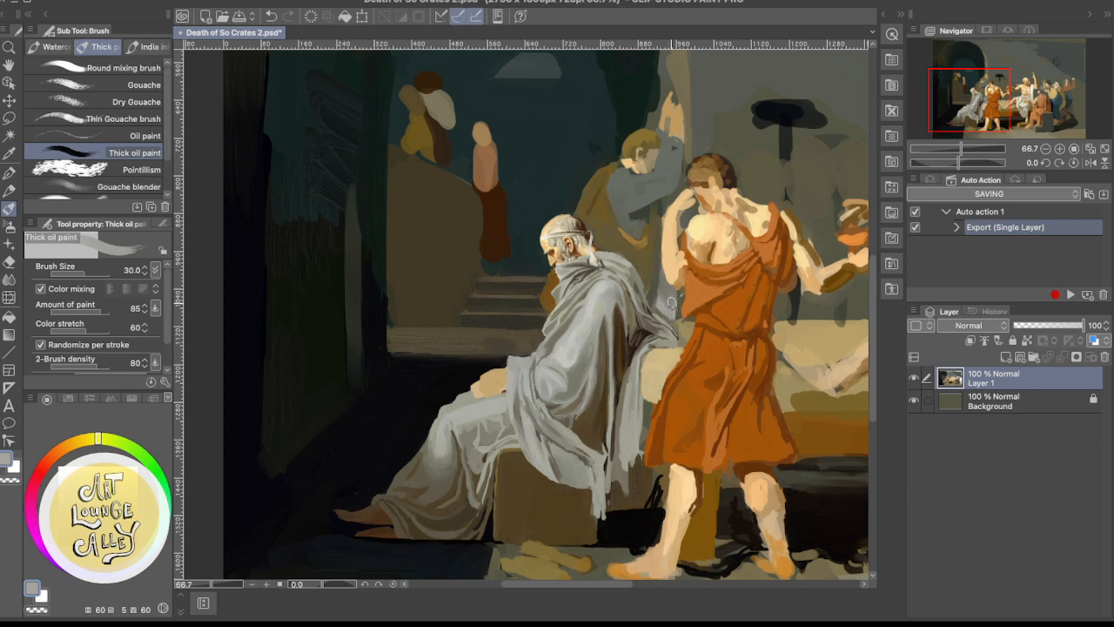
left_click(667, 296, "alt")
left_click(669, 287, "alt")
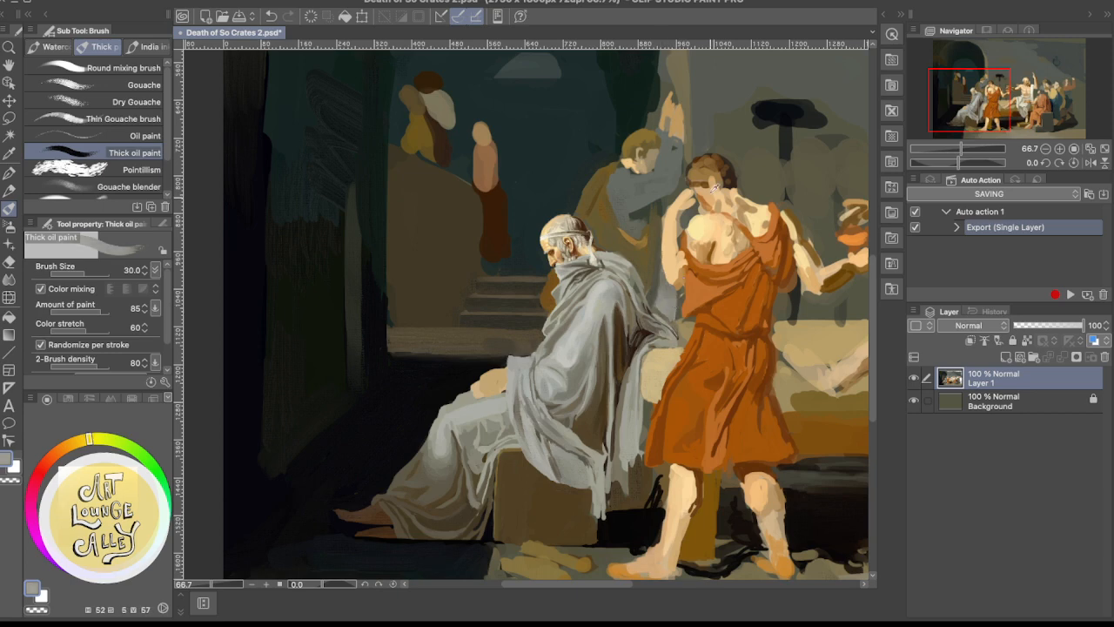
Rework the base of the hanging cloth above the old man's back with sampled ochre brown, grey-brown and pale grey
left_click(648, 245, "alt")
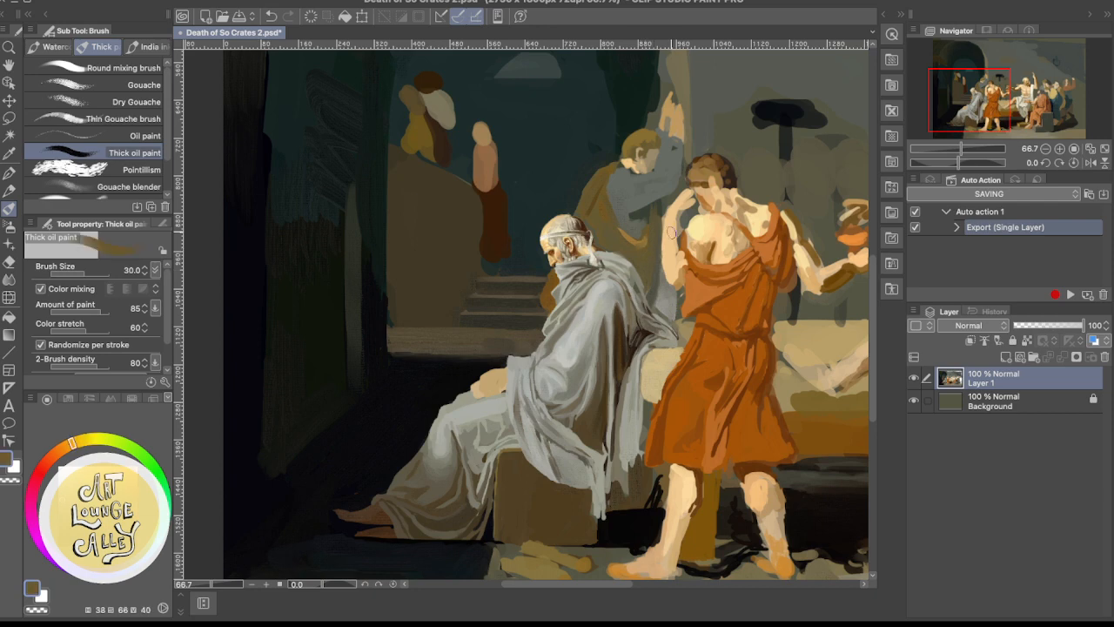
left_click(669, 304, "alt")
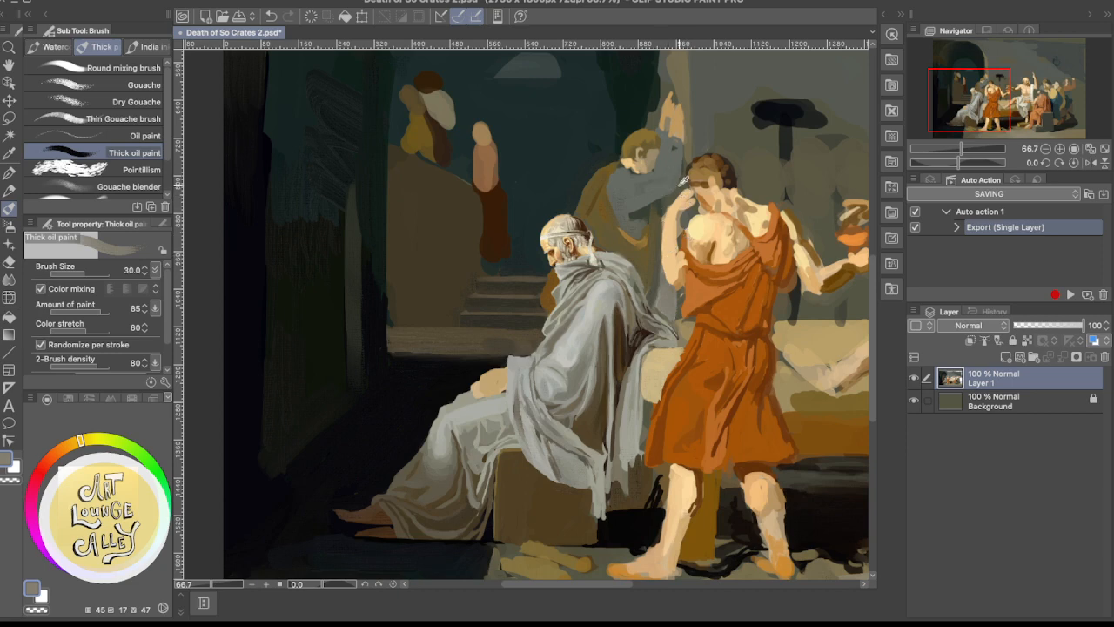
left_click(661, 301, "alt")
left_click(662, 307, "alt")
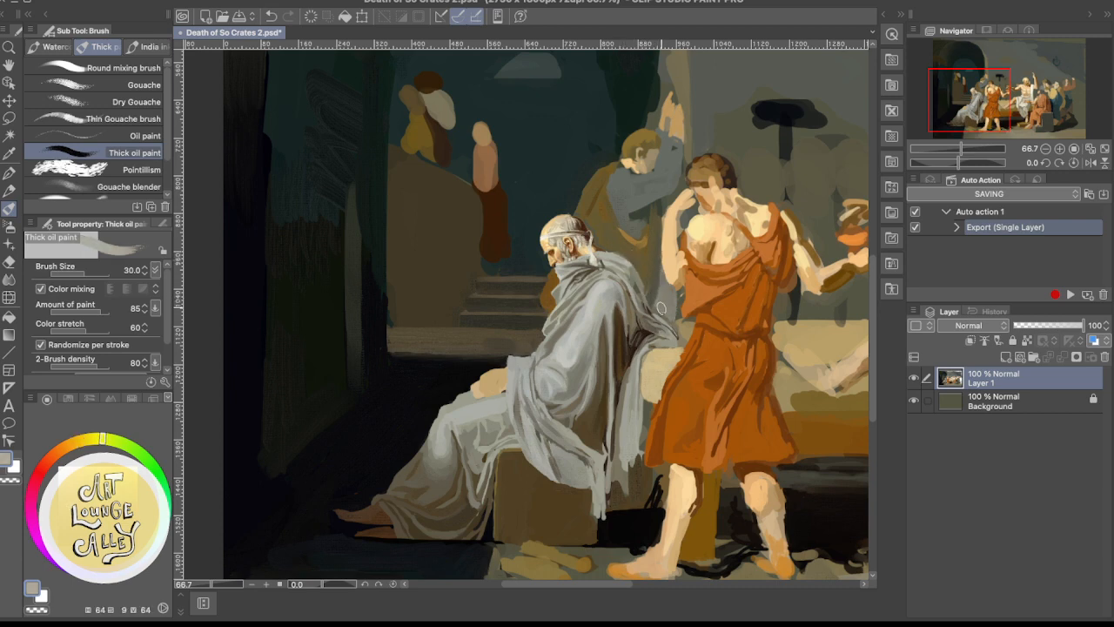
Paint the gap between the old man's robe and the orange tunic, finishing the bed's edge with sampled pale tan
mouse_move(661, 308)
left_mouse_down()
mouse_move(667, 278)
mouse_move(664, 296)
mouse_move(681, 306)
mouse_move(681, 278)
mouse_move(674, 316)
mouse_move(665, 286)
mouse_move(667, 312)
mouse_move(659, 305)
mouse_move(682, 310)
mouse_move(670, 320)
left_mouse_up()
left_click(691, 327, "alt")
left_click(682, 340, "alt")
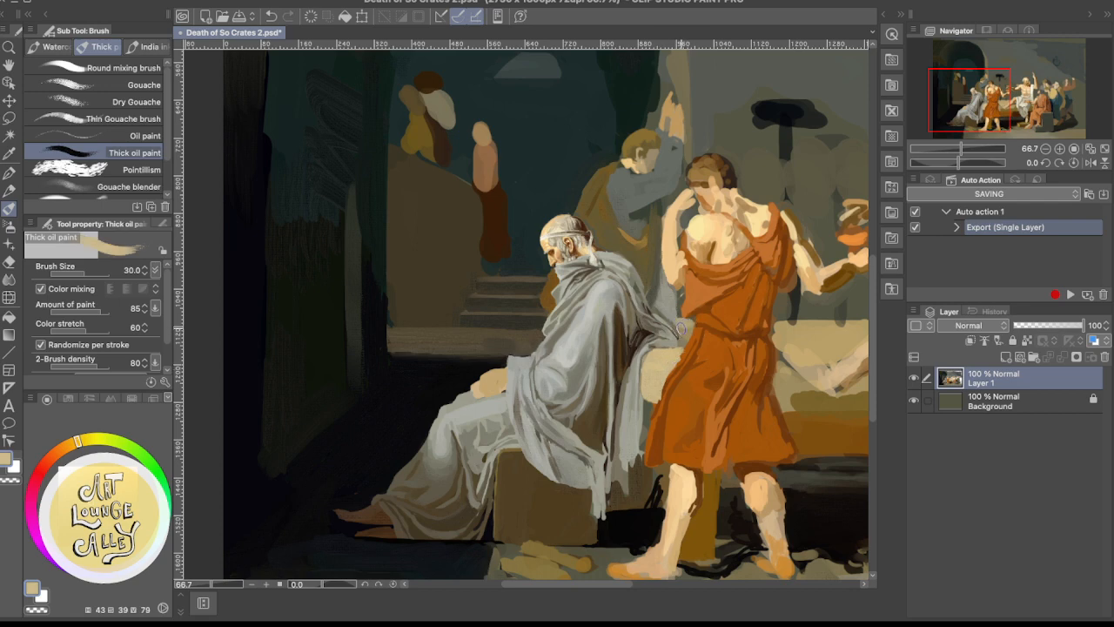
left_click_drag(680, 330, 690, 323)
left_click_drag(683, 329, 696, 326)
Straighten and fill the bed's upper surface beyond the orange tunic with pale tan strokes
left_click_drag(739, 319, 660, 230)
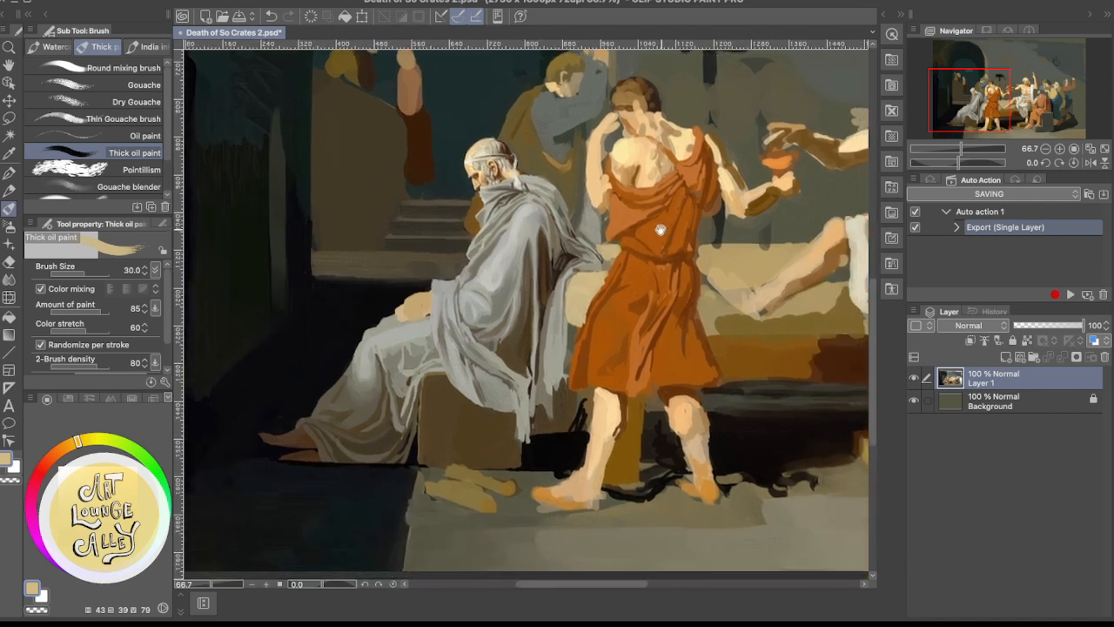
left_click_drag(723, 252, 720, 284)
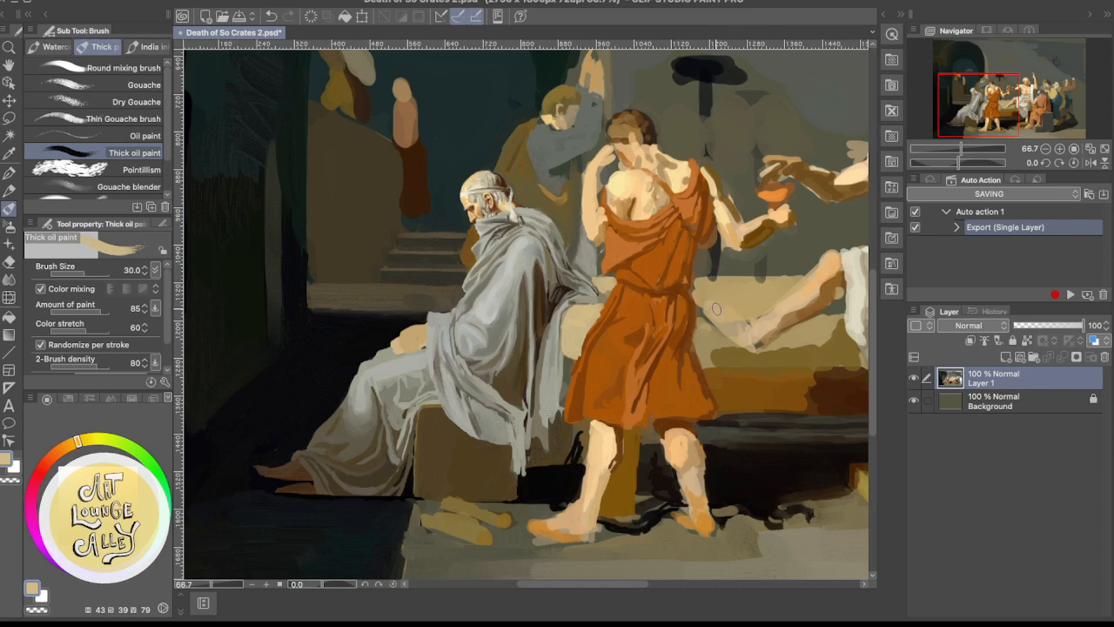
mouse_move(705, 309)
left_mouse_down()
mouse_move(760, 315)
mouse_move(771, 306)
left_mouse_up()
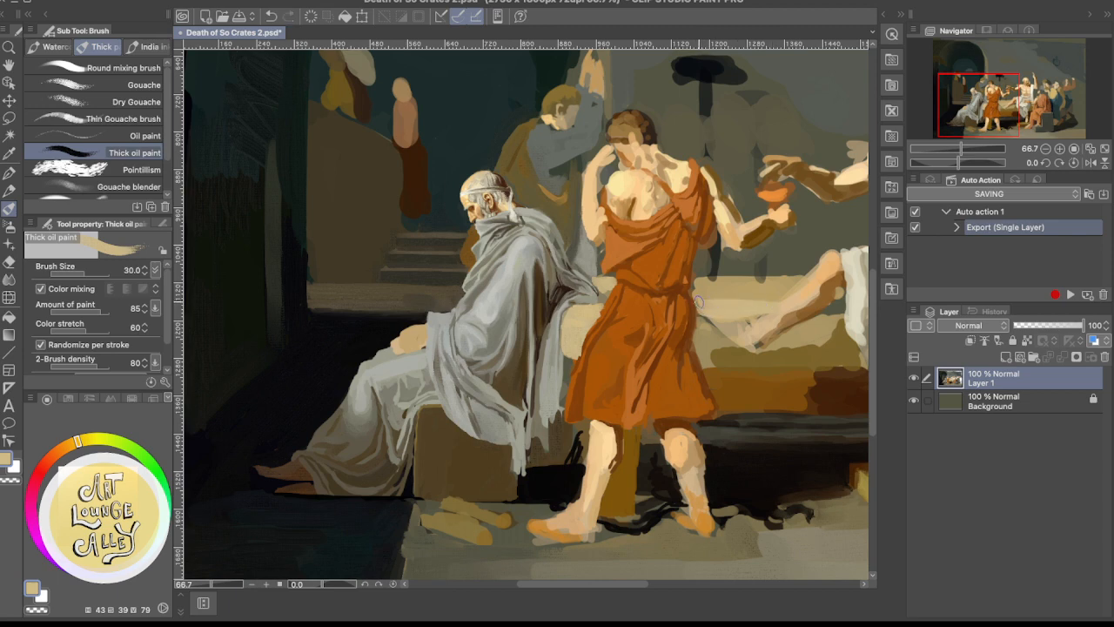
mouse_move(698, 301)
left_mouse_down()
mouse_move(728, 293)
mouse_move(697, 294)
left_mouse_up()
left_click_drag(700, 286, 768, 296)
Paint the wall and dark lamp stand below the orange-robed figure's outstretched arm with sampled brown-grey, near-black and olive grey
left_click(700, 305, "alt")
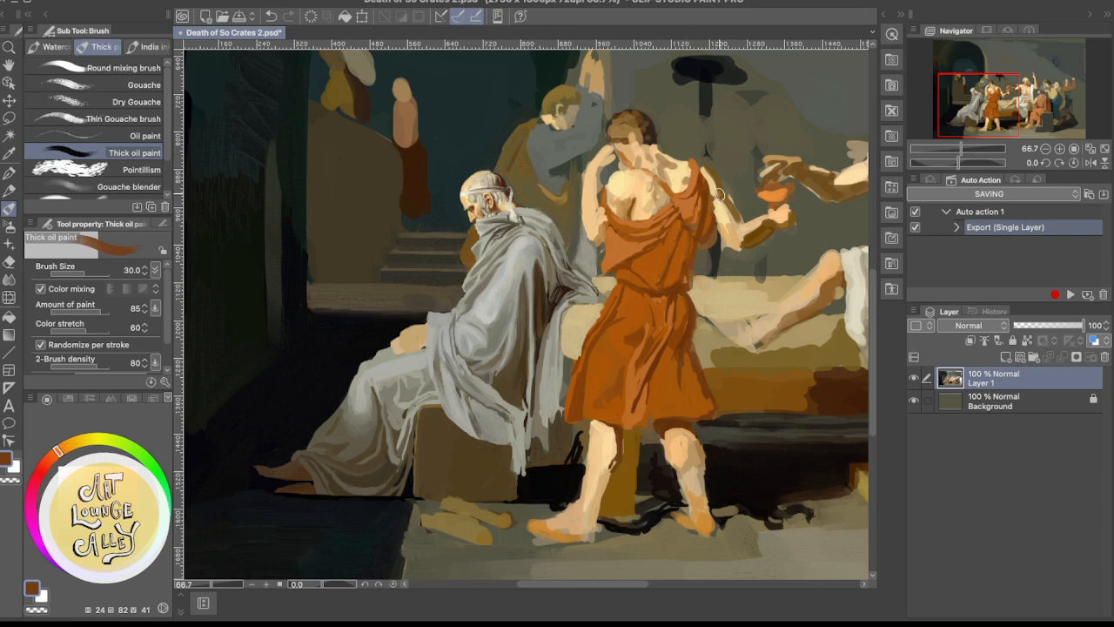
left_click(701, 279, "alt")
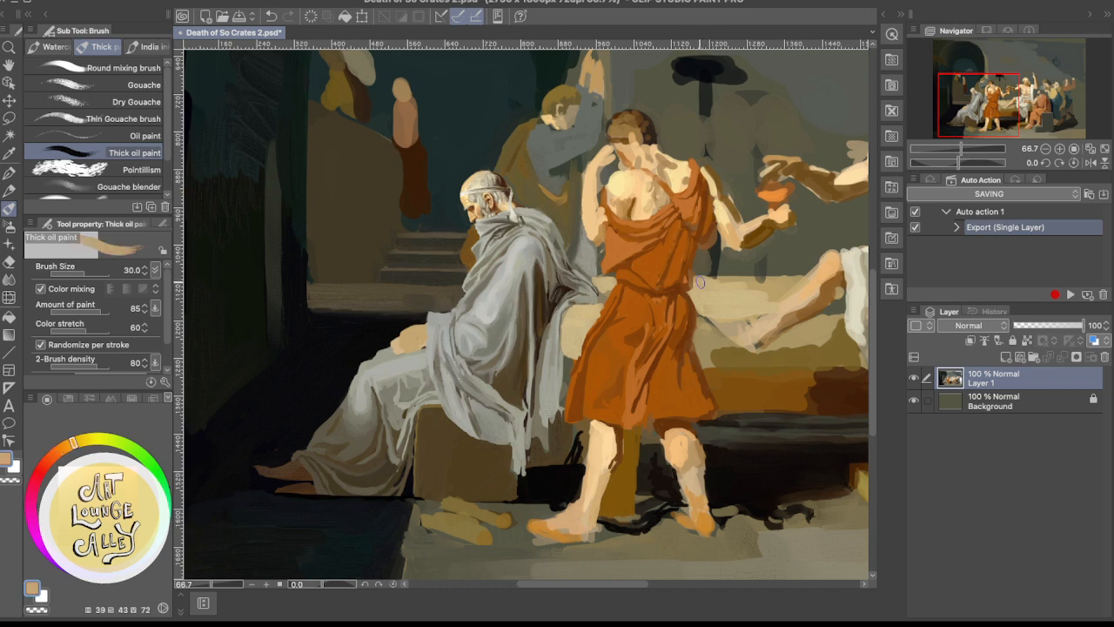
left_click(706, 270, "alt")
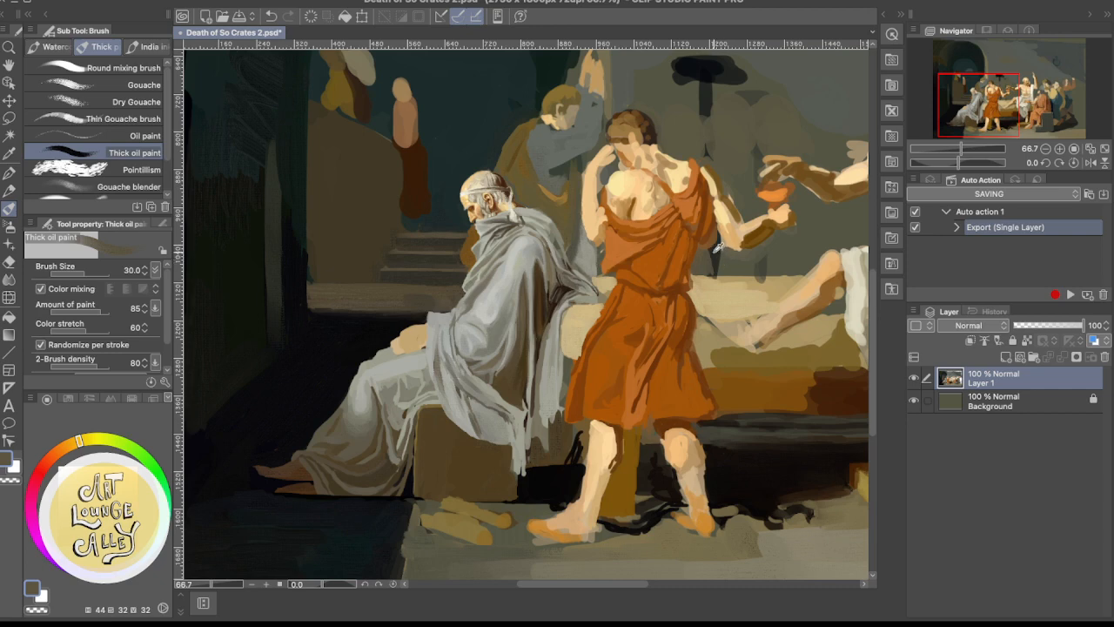
left_click(716, 250, "alt")
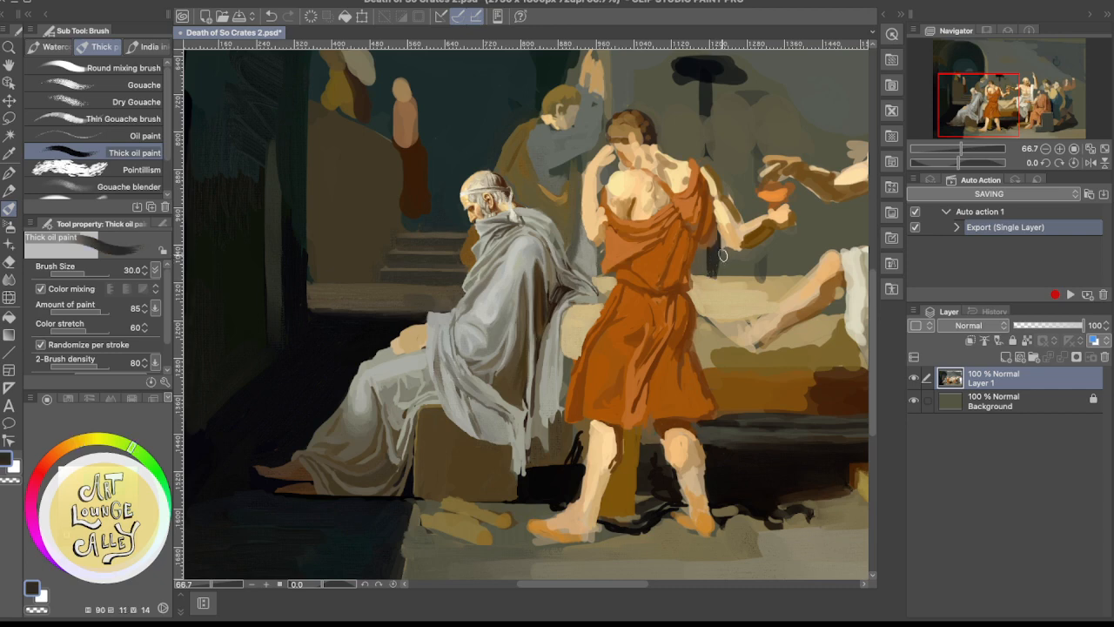
left_click_drag(722, 255, 719, 304)
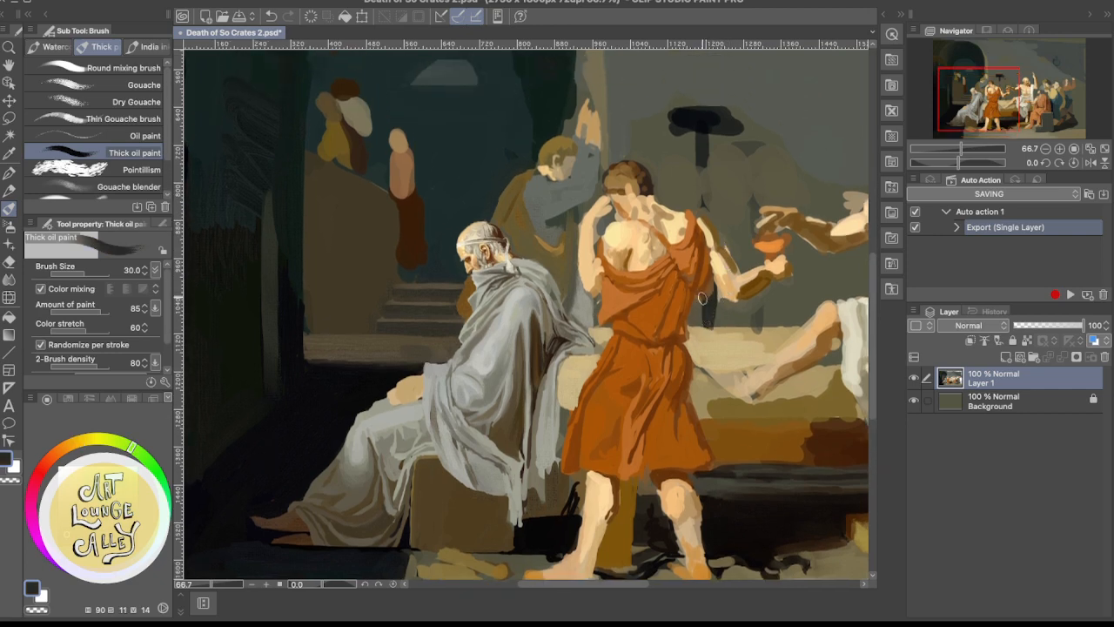
left_click(726, 311, "alt")
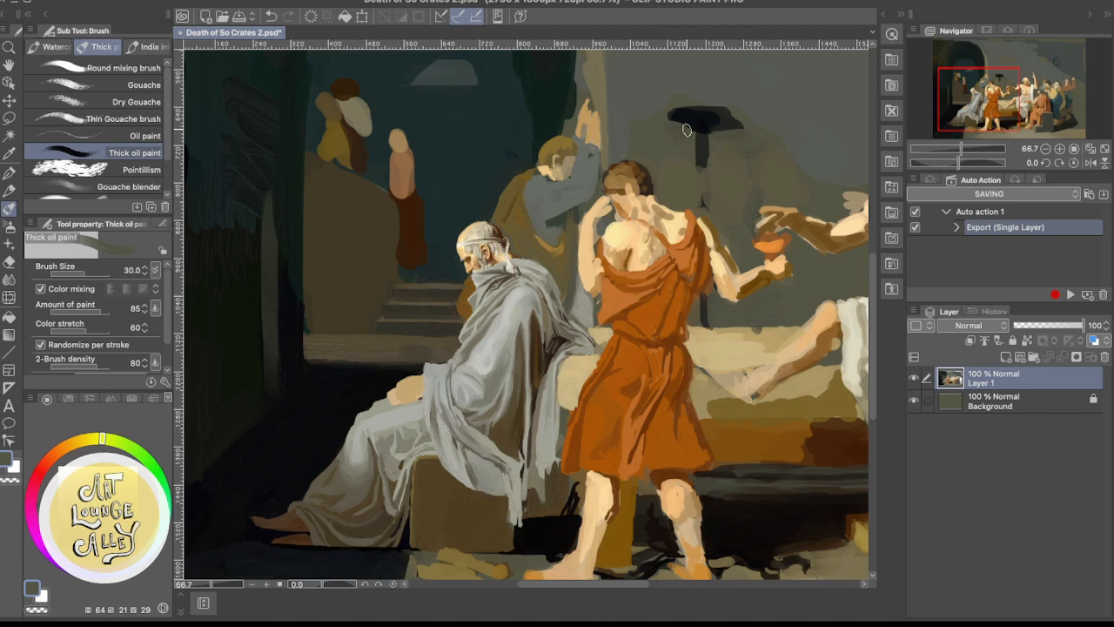
Trim the lamp's dark top into a tapered bowl and thin its stem with olive-grey background strokes
left_click_drag(687, 130, 668, 126)
mouse_move(738, 136)
left_mouse_down()
mouse_move(665, 122)
mouse_move(688, 137)
mouse_move(741, 133)
mouse_move(713, 105)
mouse_move(668, 112)
mouse_move(663, 124)
mouse_move(684, 104)
left_mouse_up()
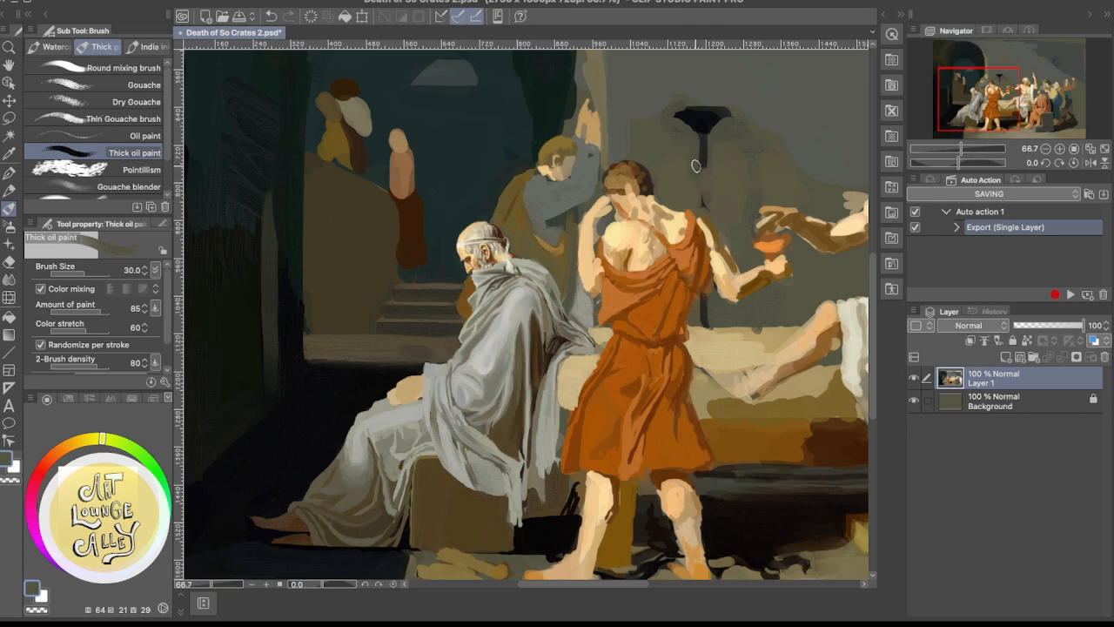
left_click_drag(698, 143, 699, 168)
mouse_move(680, 106)
left_mouse_down()
mouse_move(709, 101)
mouse_move(750, 127)
mouse_move(717, 106)
mouse_move(739, 130)
mouse_move(730, 115)
mouse_move(703, 113)
mouse_move(742, 132)
mouse_move(740, 118)
mouse_move(692, 109)
mouse_move(744, 116)
mouse_move(704, 106)
mouse_move(732, 106)
left_mouse_up()
key("ctrl+z")
key("ctrl+z")
left_click(646, 112, "alt")
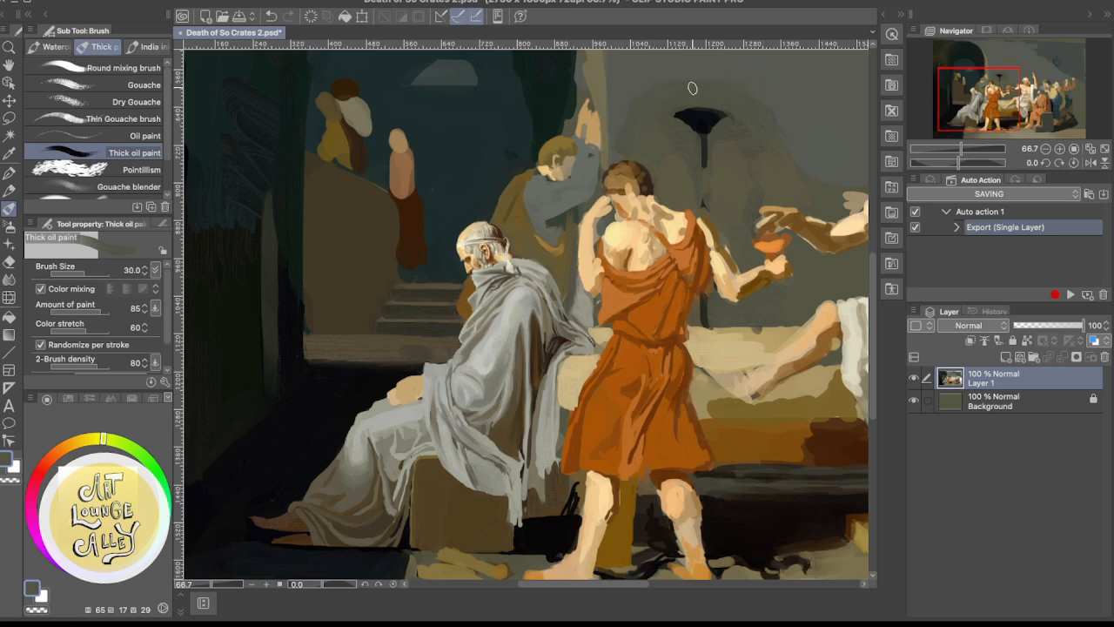
Reinforce the lamp's stem with sampled near-black and touch up the wall beside it in brownish grey
key("space")
left_click_drag(774, 168, 726, 243)
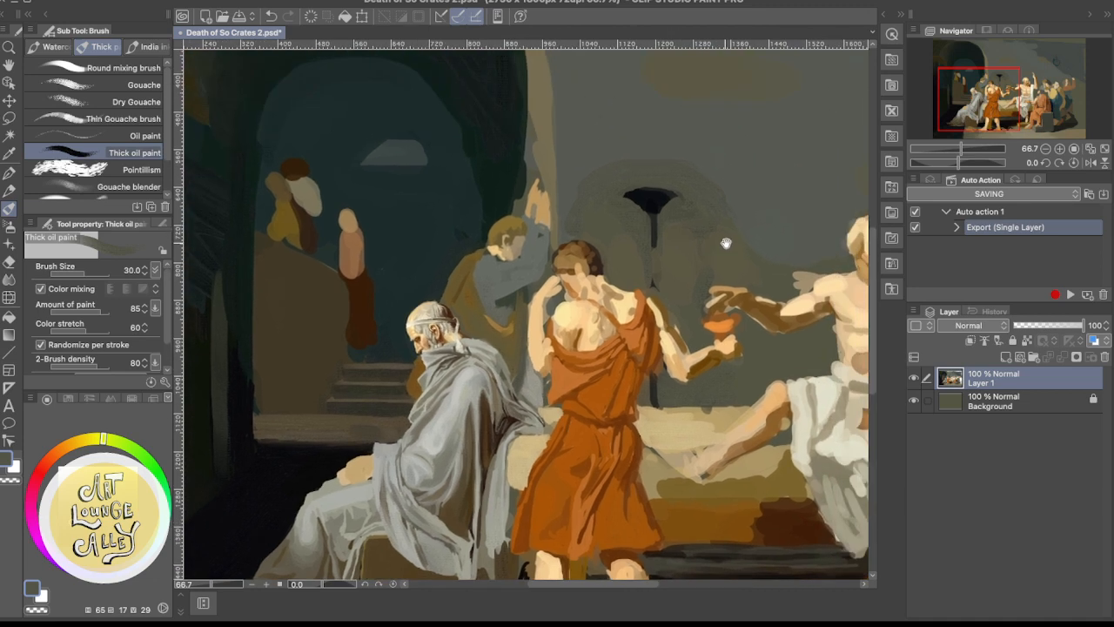
scroll(812, 171, "down", 3)
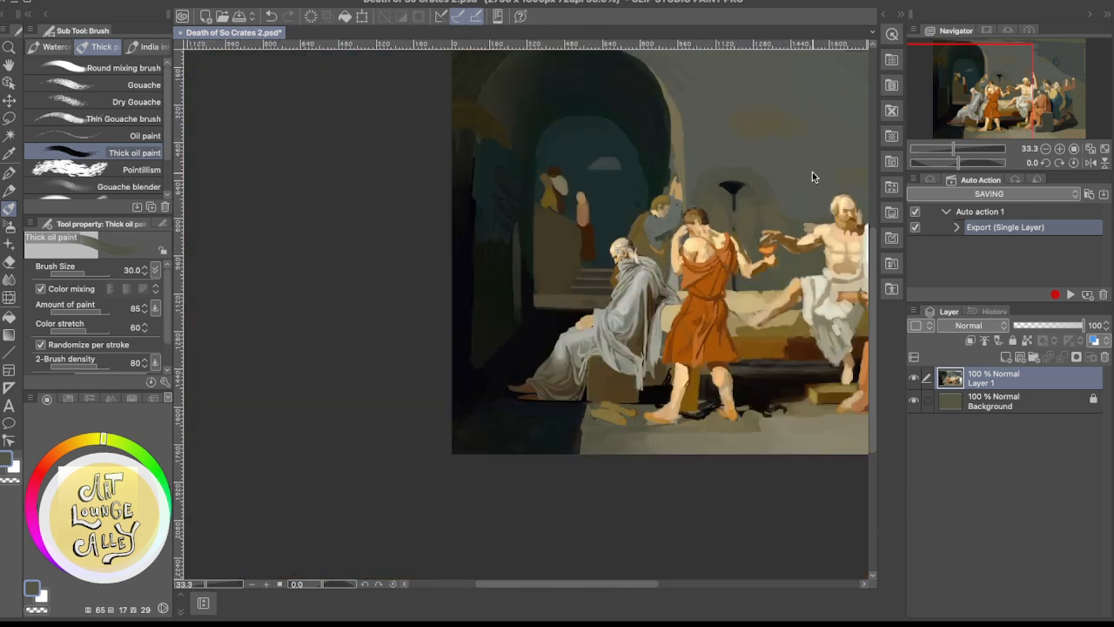
scroll(812, 171, "up", 2)
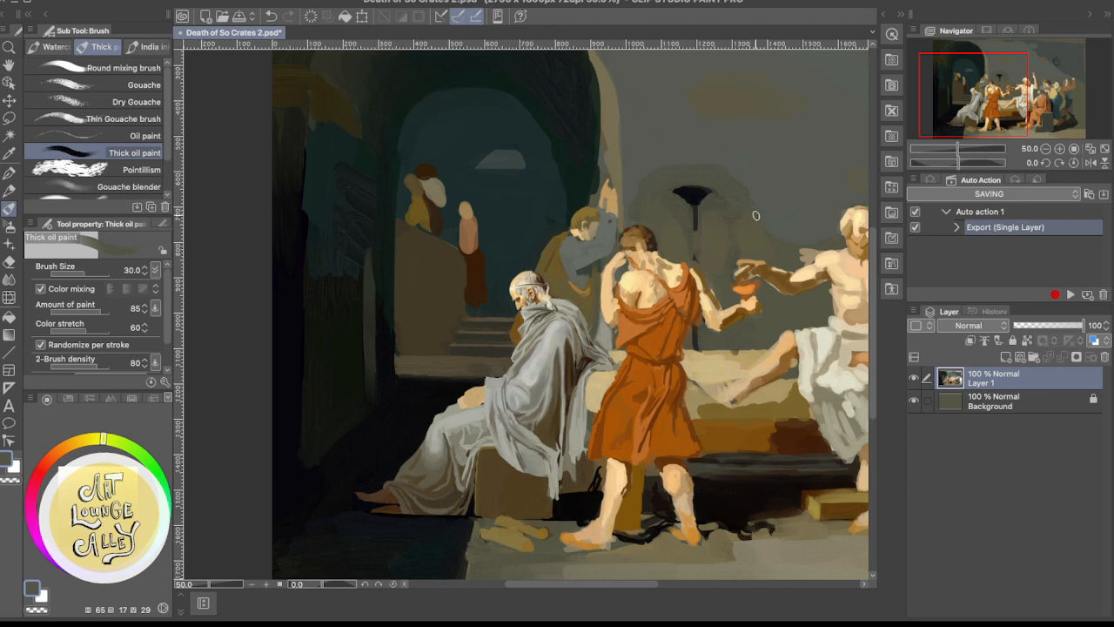
left_click(697, 202, "alt")
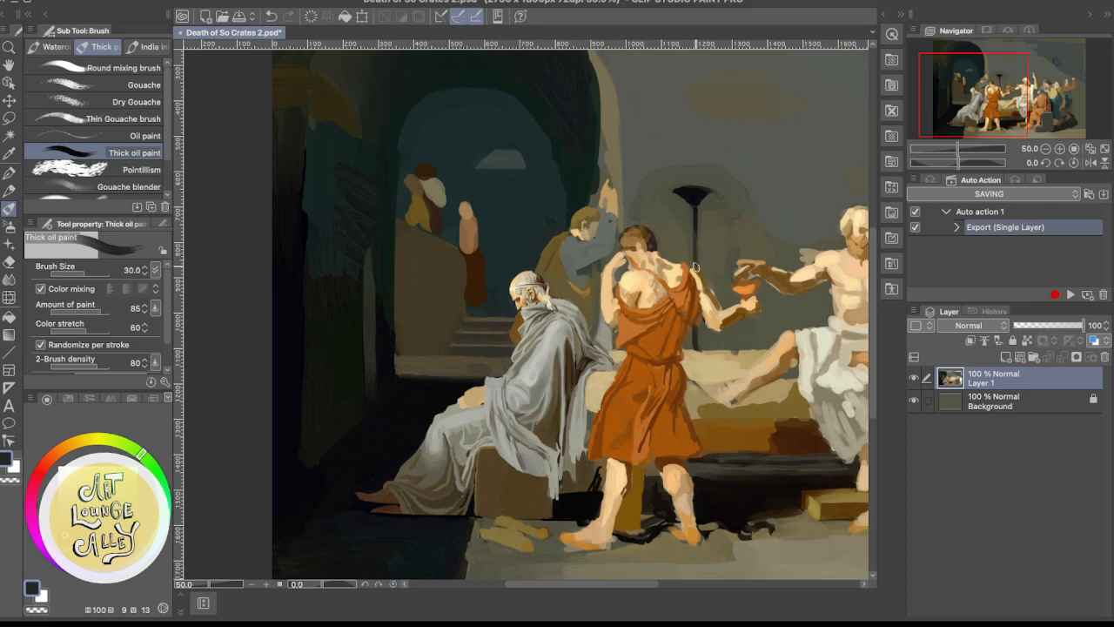
left_click(724, 205, "alt")
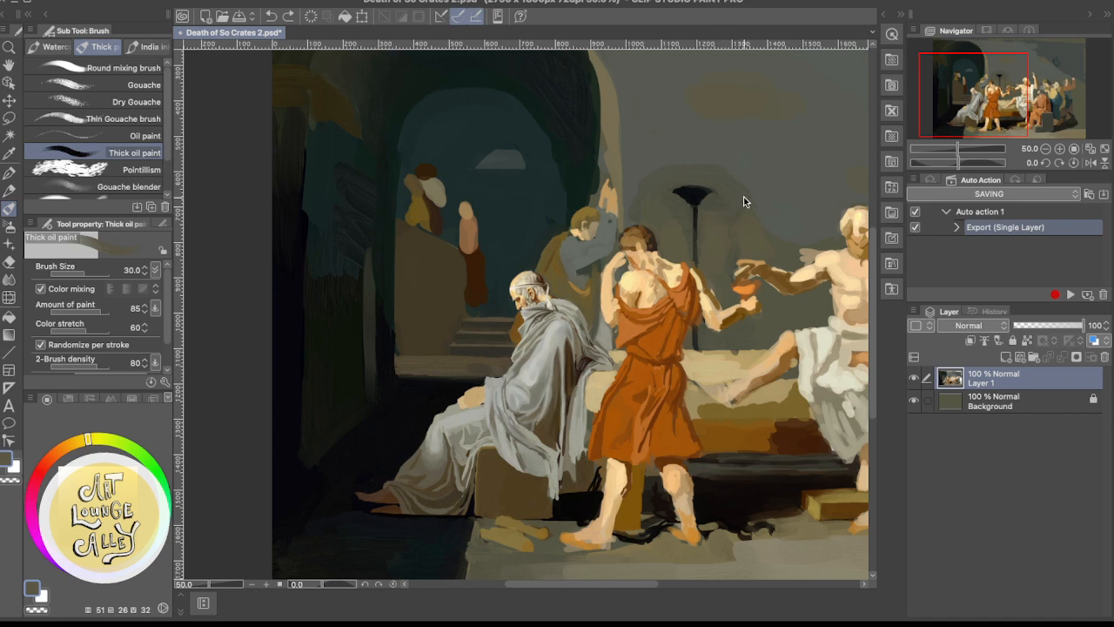
Refine the curved underside and rim of the lamp's bowl with sampled blue-black and olive grey
scroll(744, 197, "up", 2)
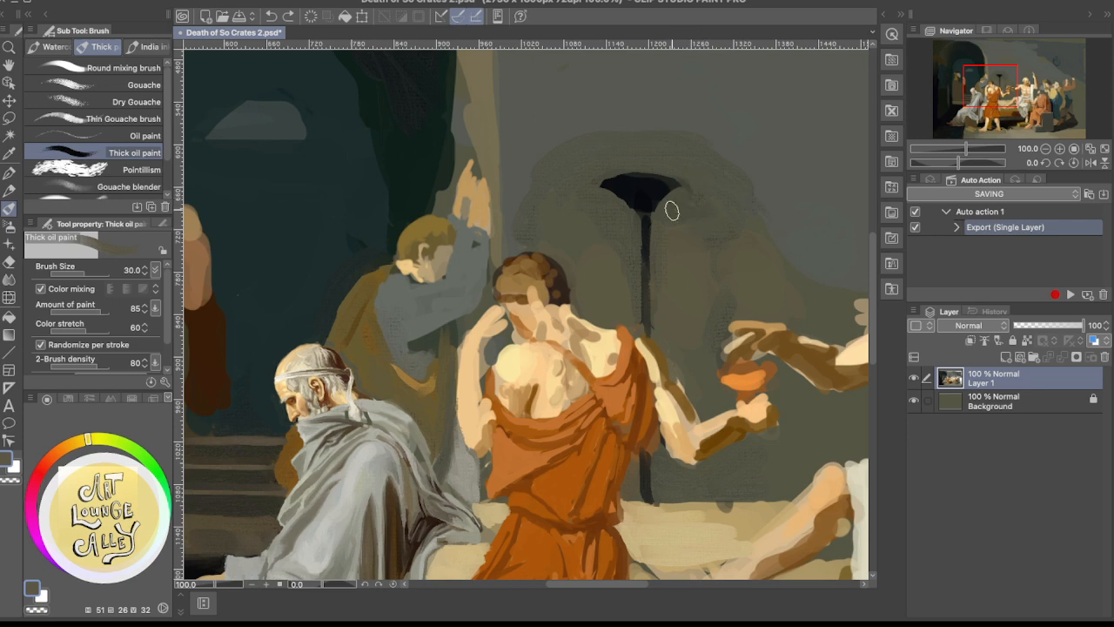
left_click(650, 196, "alt")
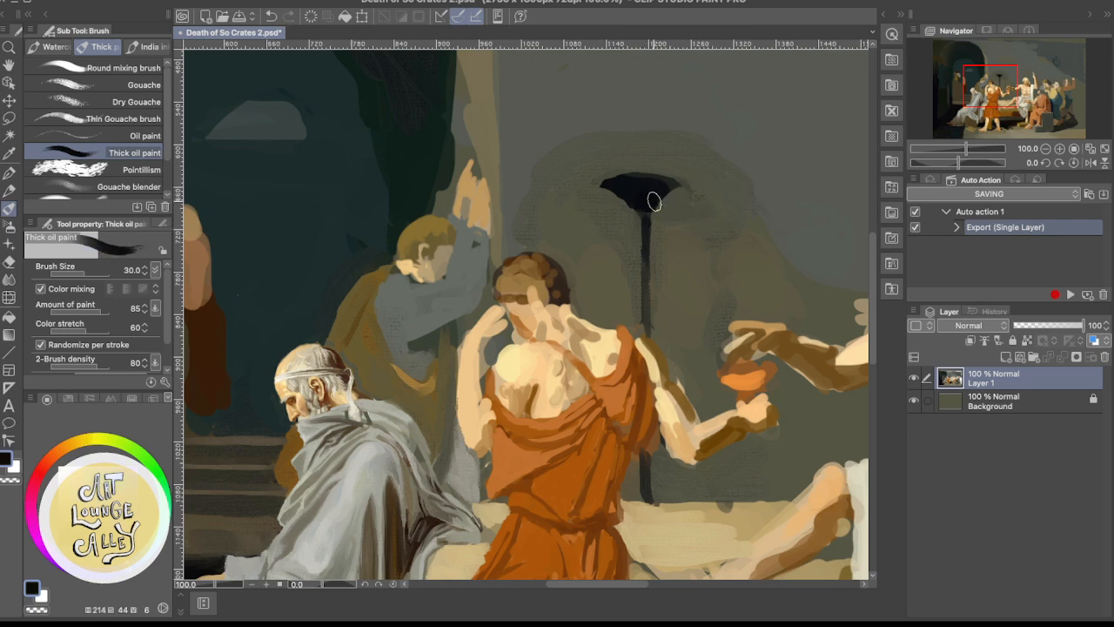
left_click(623, 211, "alt")
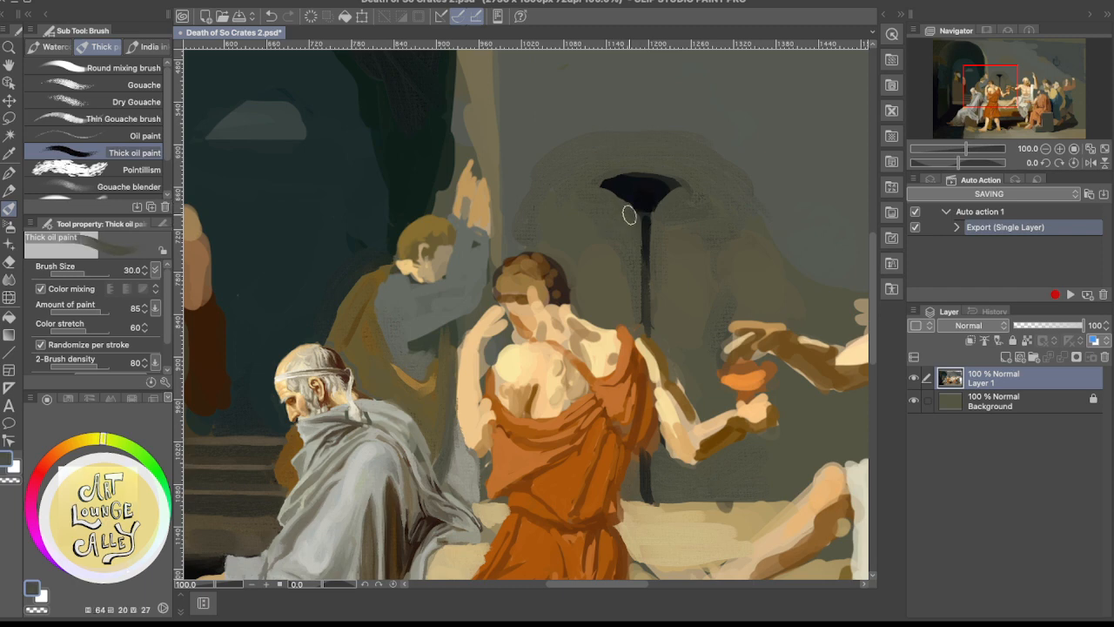
left_click_drag(639, 215, 604, 221)
left_click_drag(610, 177, 607, 202)
key("ctrl+z")
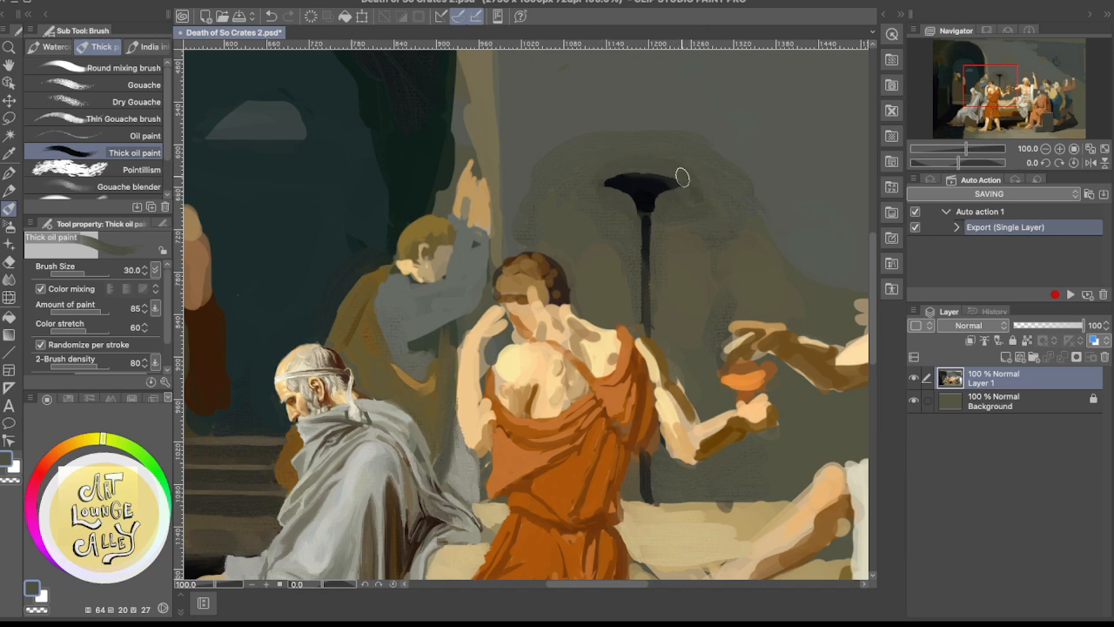
left_click(661, 184, "alt")
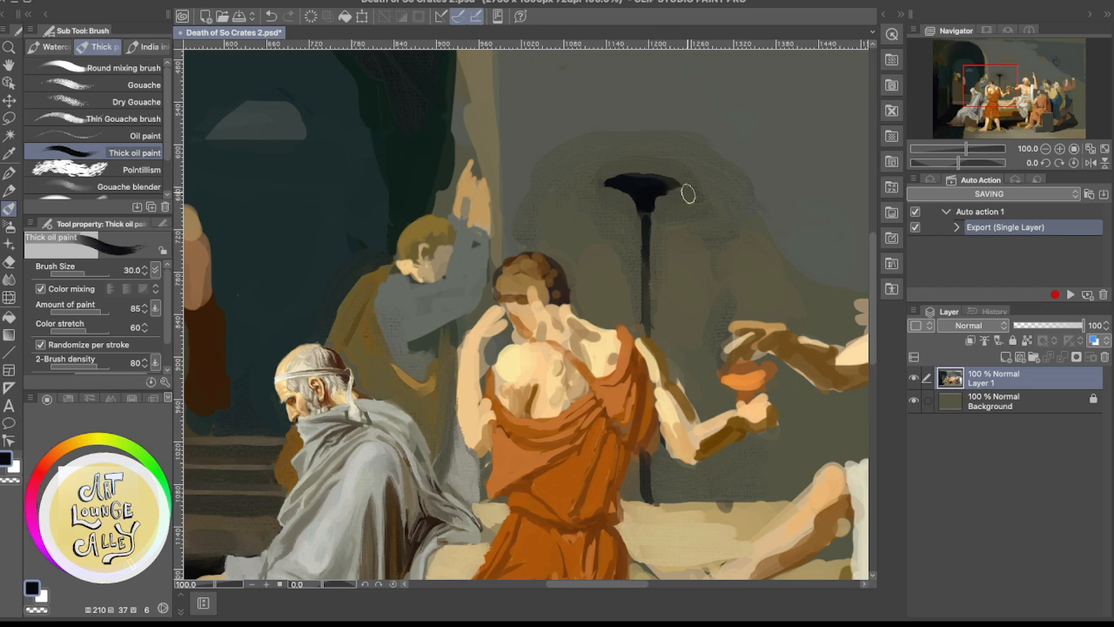
key("super+z")
Clean up the lamp stem's edges down to the bed with sampled dark brown, near-black and olive grey
scroll(687, 157, "down", 2)
left_click(667, 178, "alt")
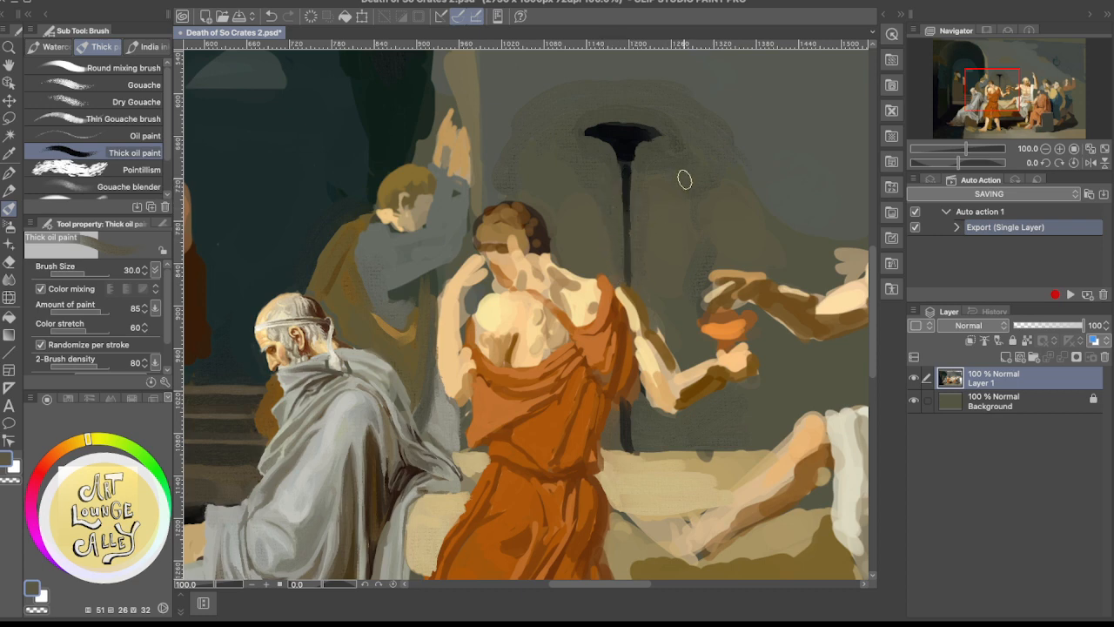
scroll(716, 151, "down", 6)
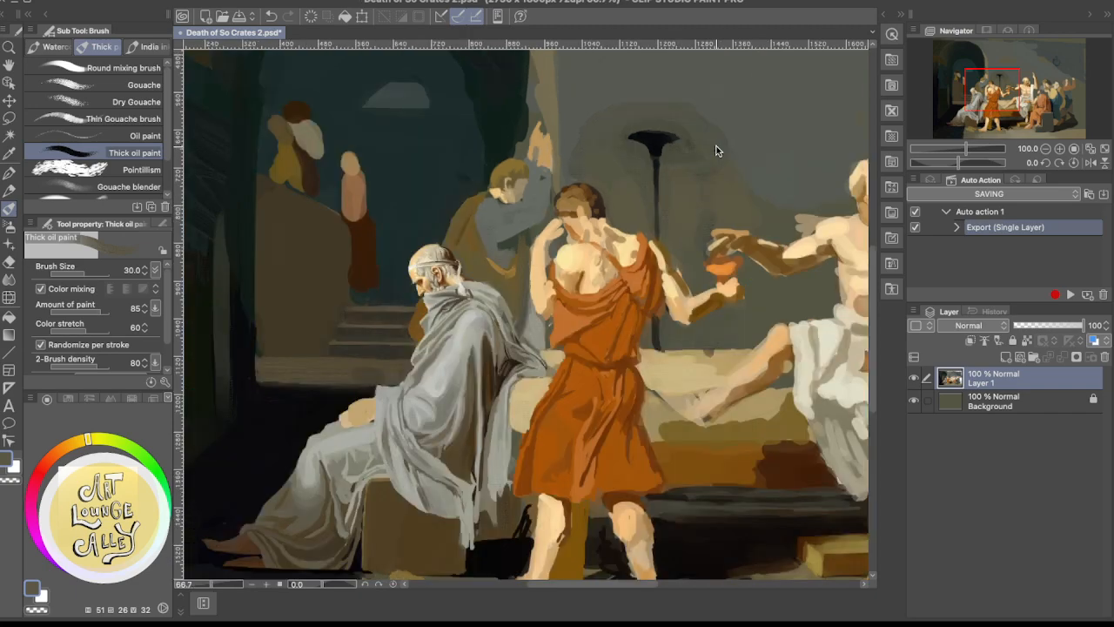
scroll(715, 151, "up", 6)
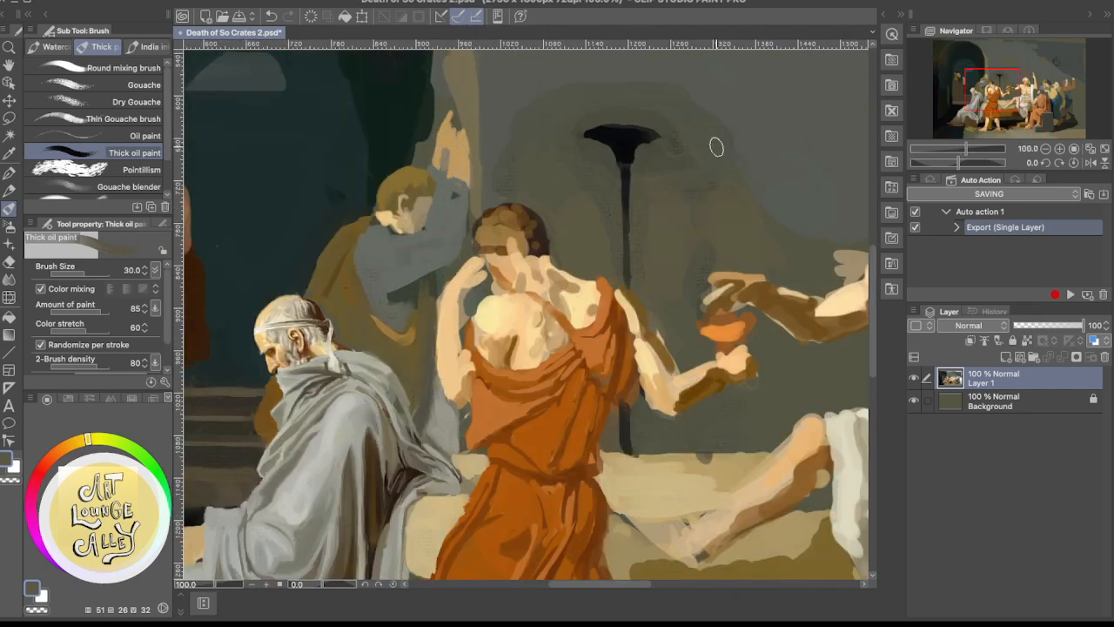
left_click(631, 409, "alt")
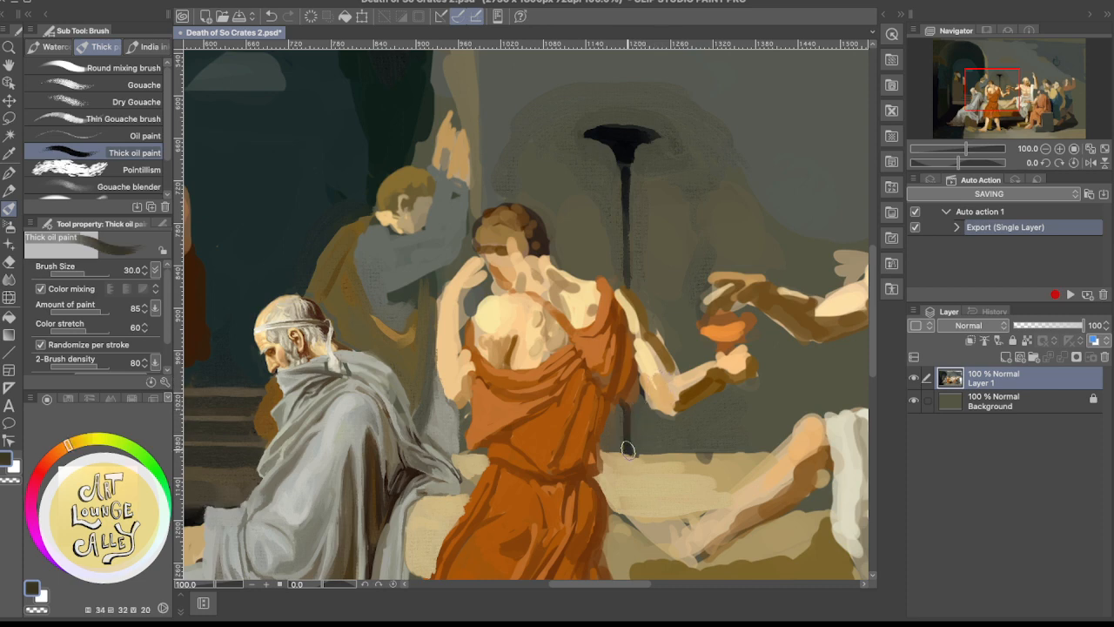
key("super+z")
left_click_drag(672, 215, 644, 257)
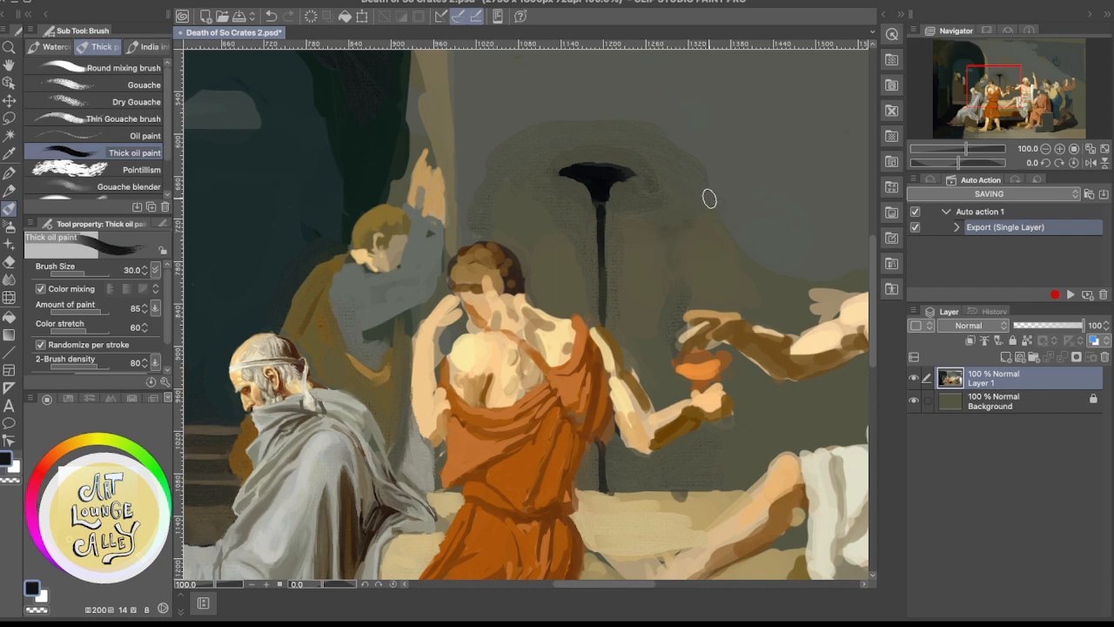
left_click(616, 250, "alt")
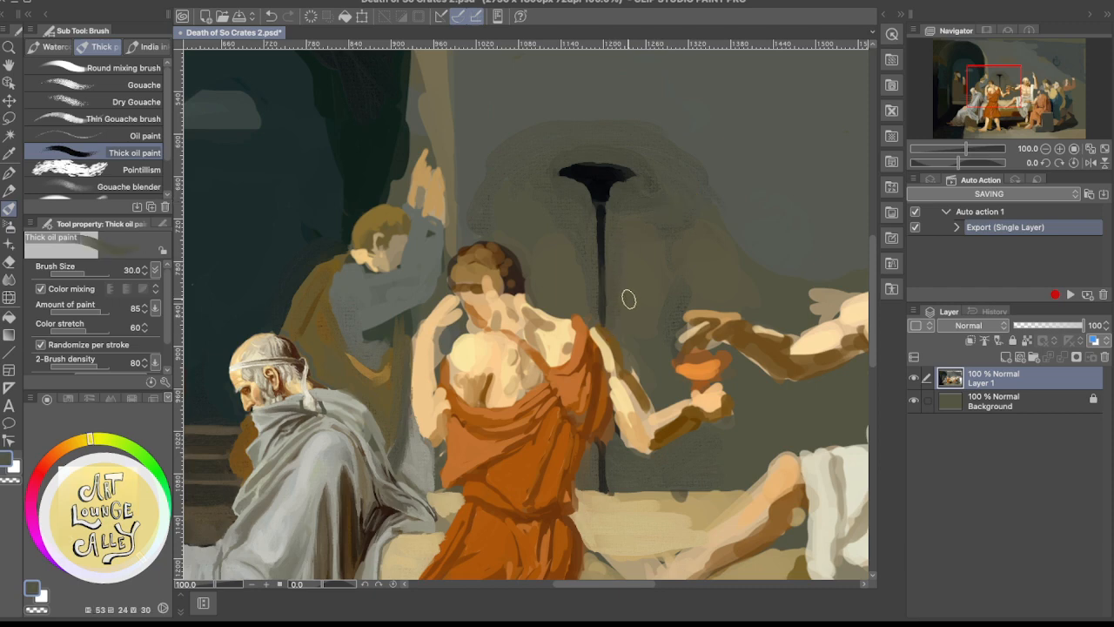
Paint the outer edge of the orange-robed figure's outstretched upper arm with sampled pale cream, sampling brown-grey for the wall behind it
left_click_drag(612, 366, 614, 261)
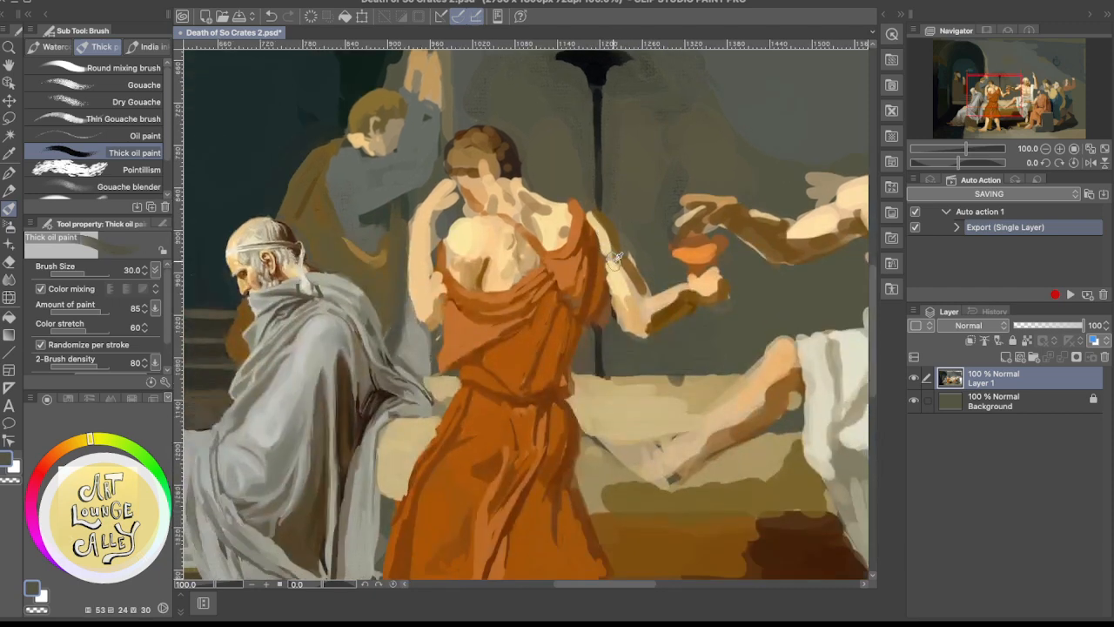
left_click(621, 264, "alt")
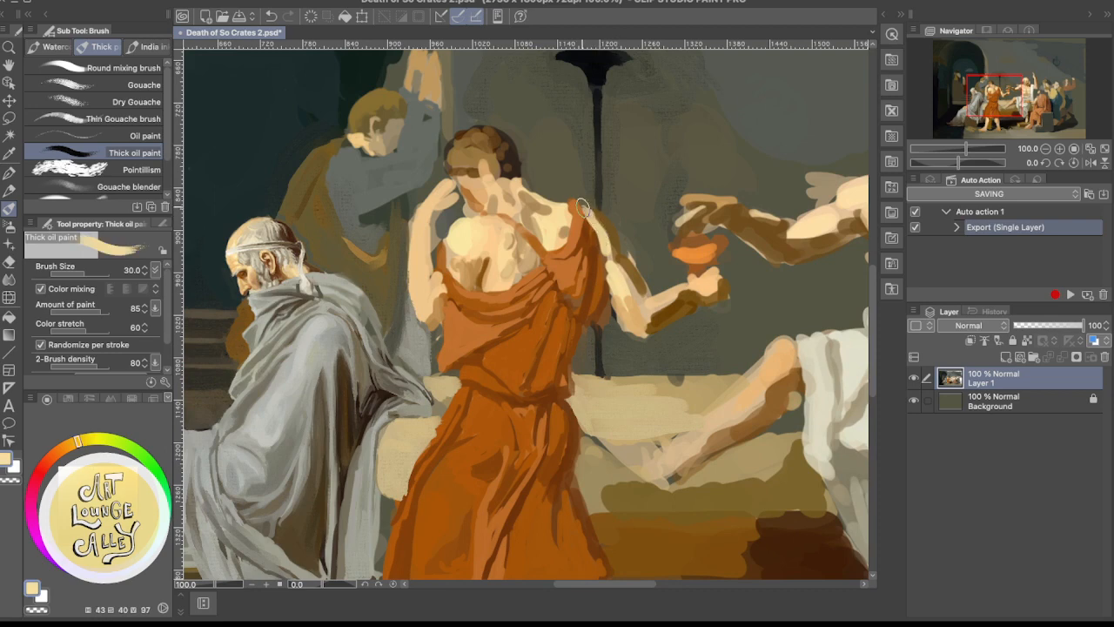
mouse_move(586, 211)
left_mouse_down()
mouse_move(609, 255)
mouse_move(593, 218)
mouse_move(611, 259)
mouse_move(591, 213)
mouse_move(614, 233)
mouse_move(617, 256)
mouse_move(594, 219)
mouse_move(613, 265)
mouse_move(593, 217)
mouse_move(640, 301)
mouse_move(641, 271)
left_mouse_up()
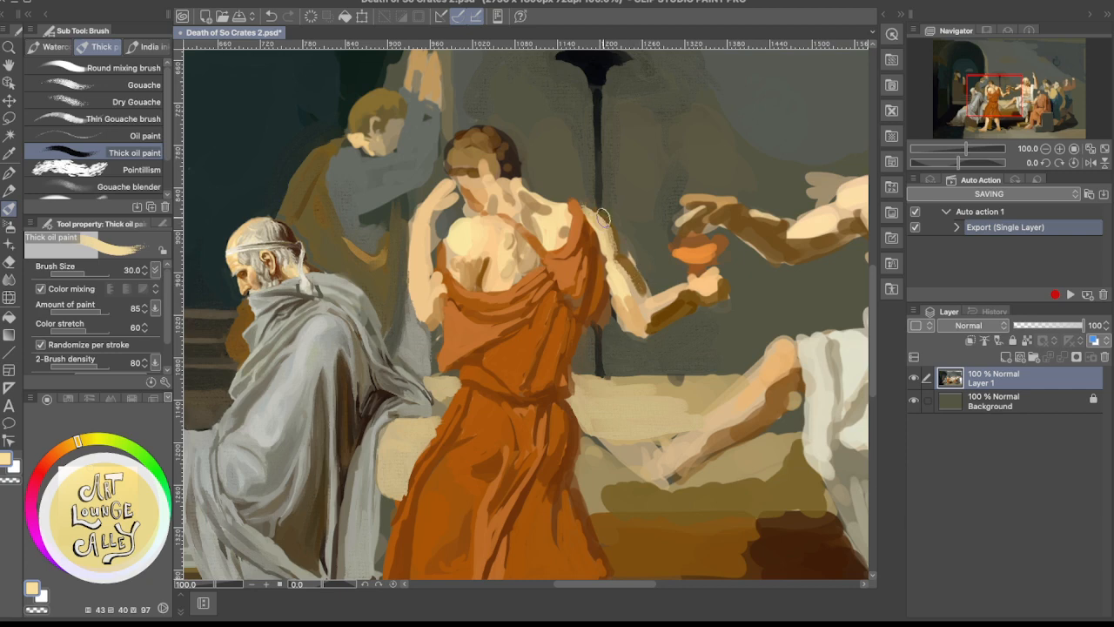
left_click(588, 181, "alt")
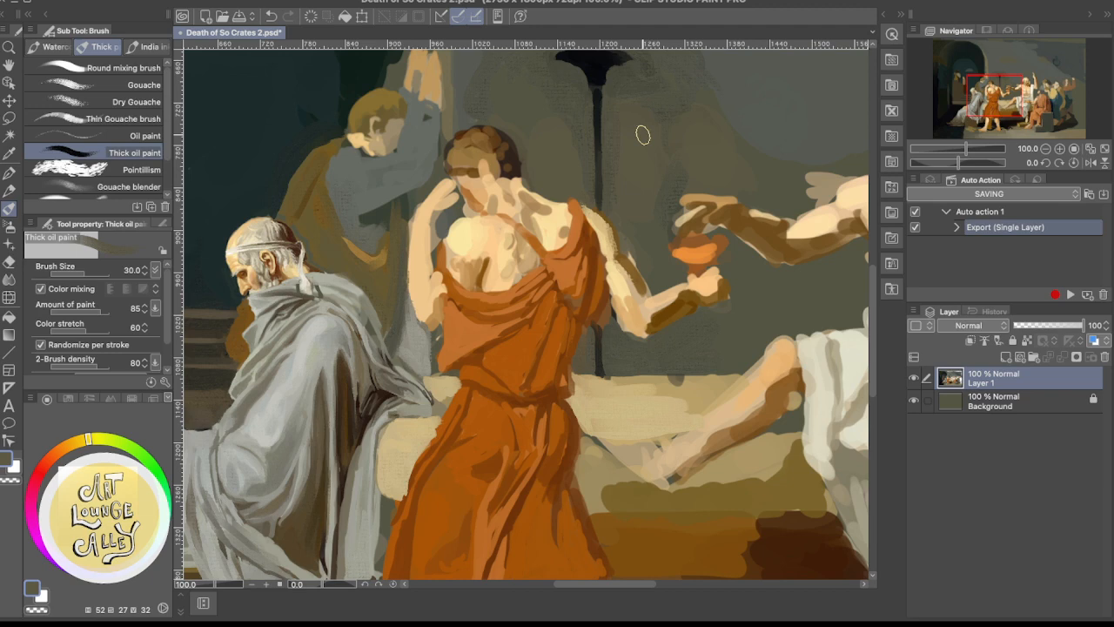
Build up the orange-robed figure's shoulder and upper arm beside the tunic strap with sampled peach skin tones
left_click(547, 220, "alt")
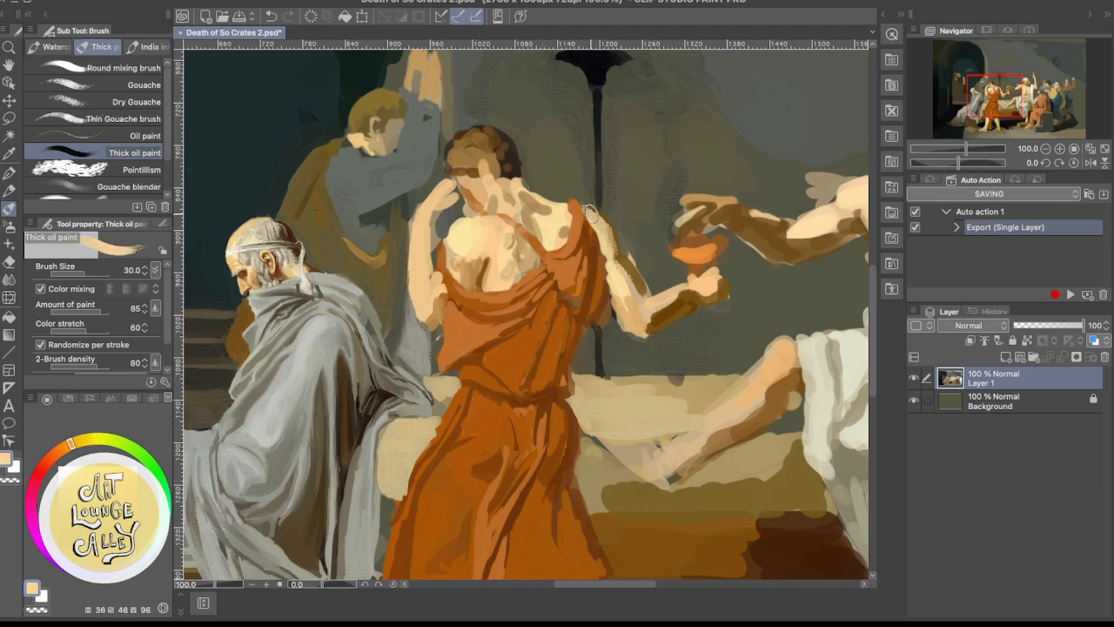
left_click_drag(590, 217, 614, 255)
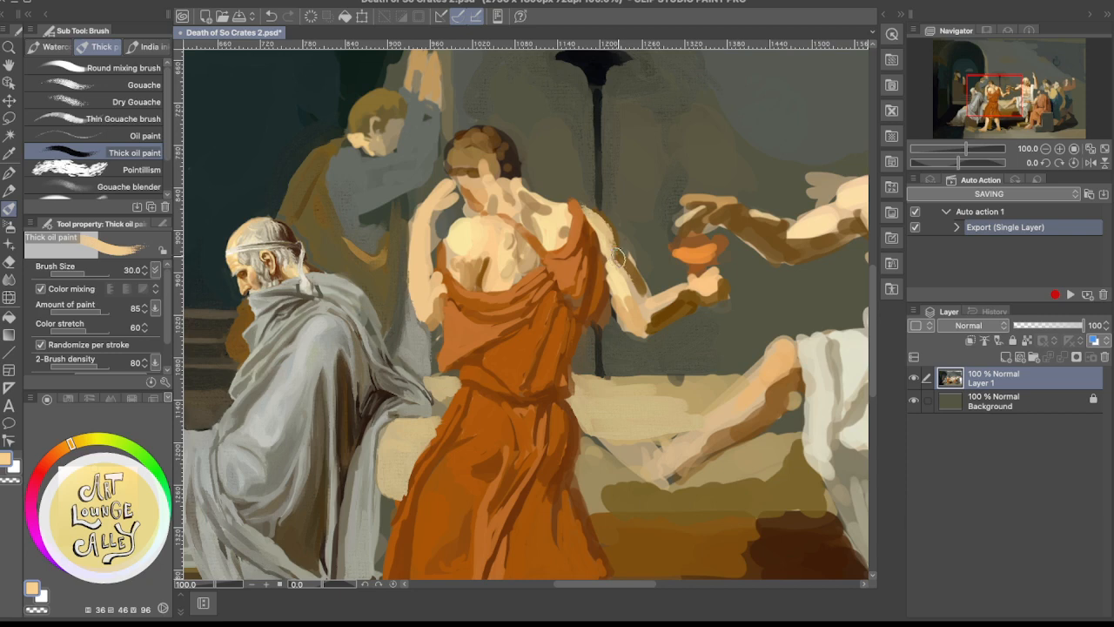
left_click(566, 218, "alt")
left_click(556, 224, "alt")
left_click(553, 228, "alt")
left_click_drag(588, 221, 615, 254)
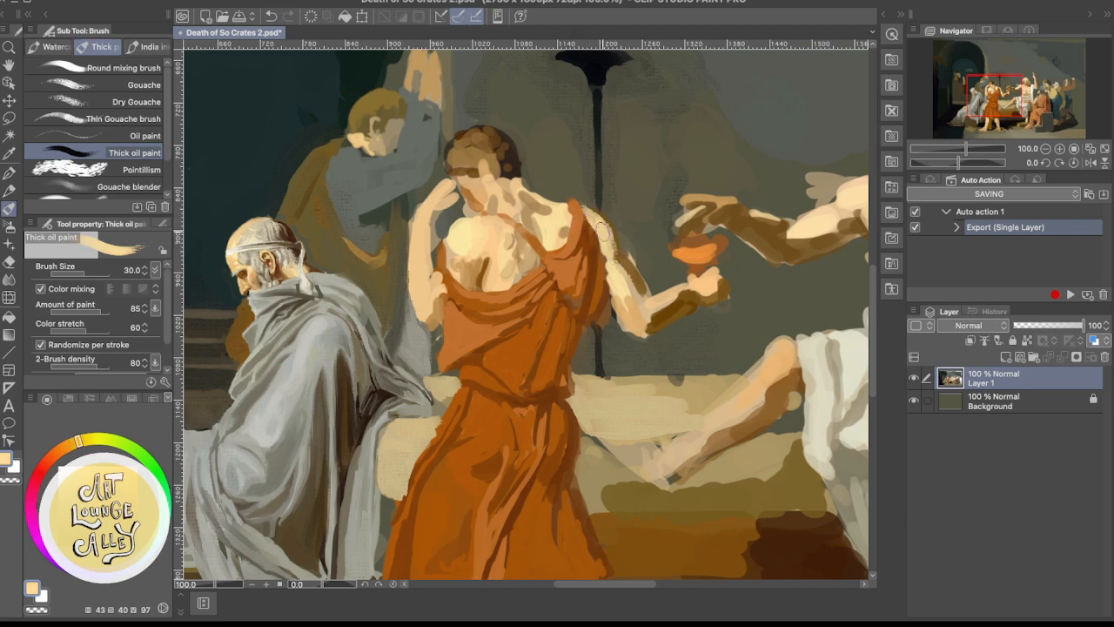
mouse_move(586, 213)
left_mouse_down()
mouse_move(621, 225)
mouse_move(578, 195)
mouse_move(634, 213)
left_mouse_up()
Trim the outstretched arm's outer contour down to the elbow with sampled brown-grey wall colour
left_click(584, 184, "alt")
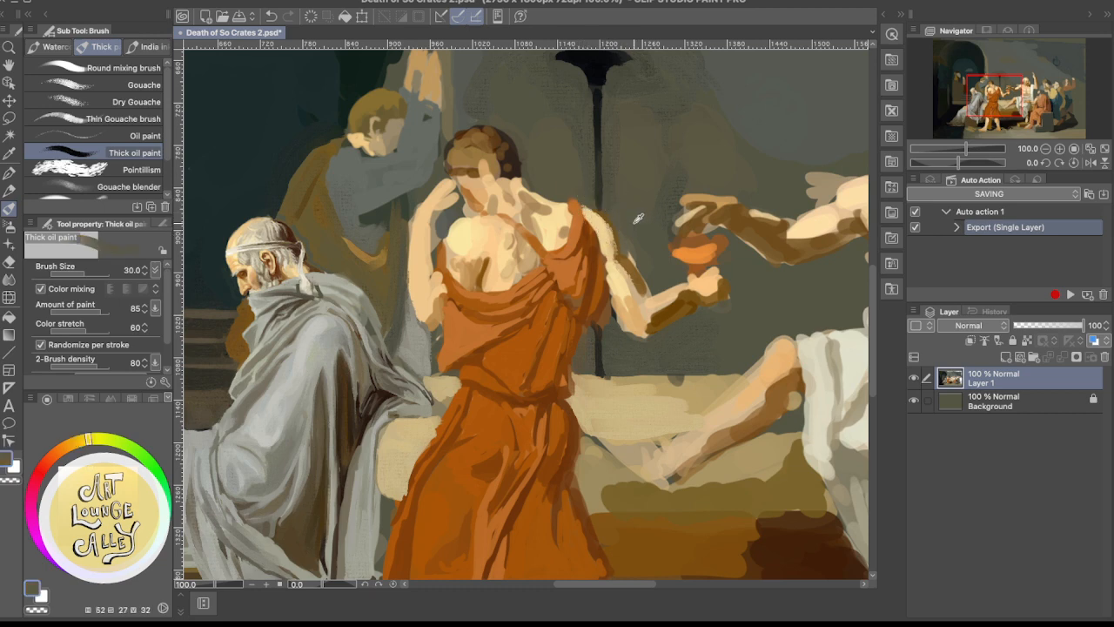
left_click(636, 243, "alt")
left_click_drag(631, 258, 654, 292)
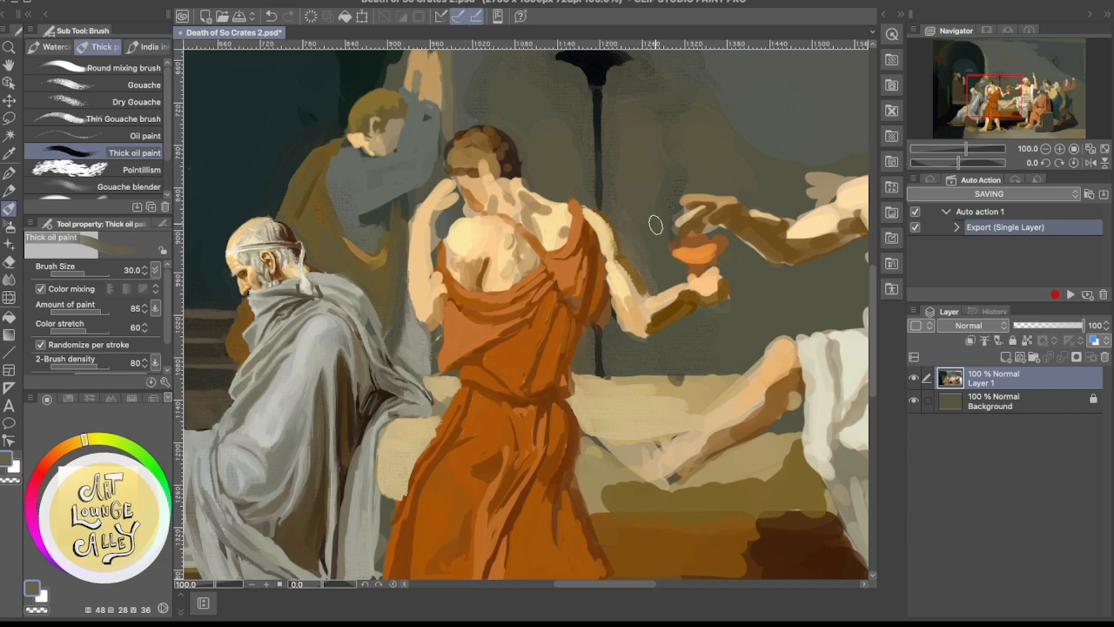
Touch up the top of the orange-robed figure's shoulder with sampled pale cream and undo the stray stroke above it
left_click(469, 229, "alt")
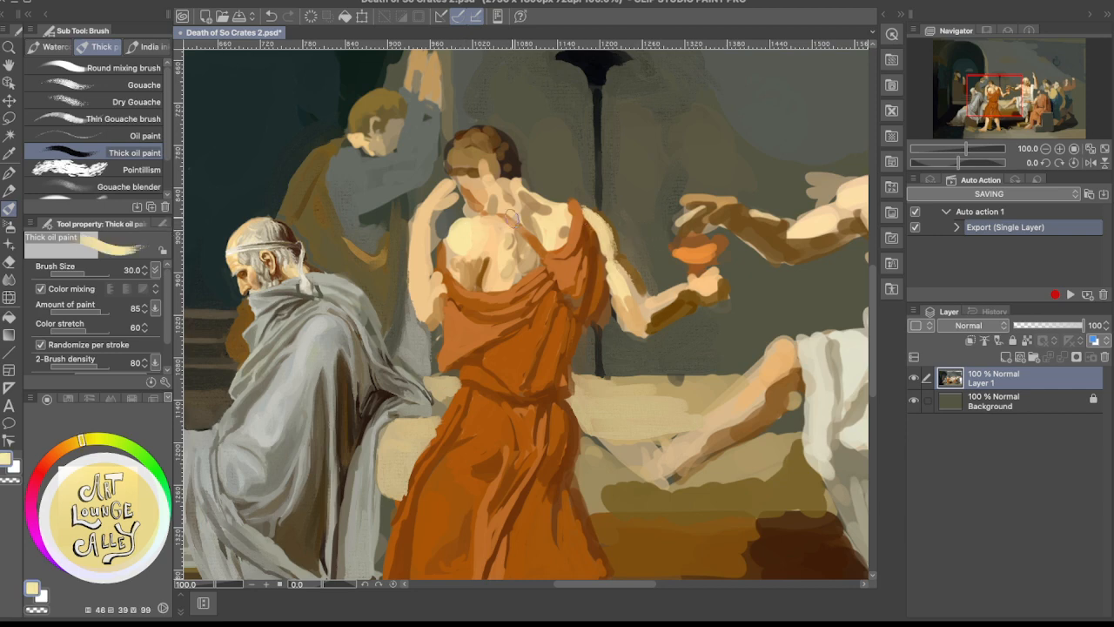
left_click_drag(583, 197, 587, 200)
left_click(561, 215, "alt")
left_click_drag(591, 193, 577, 151)
left_click_drag(579, 190, 571, 141)
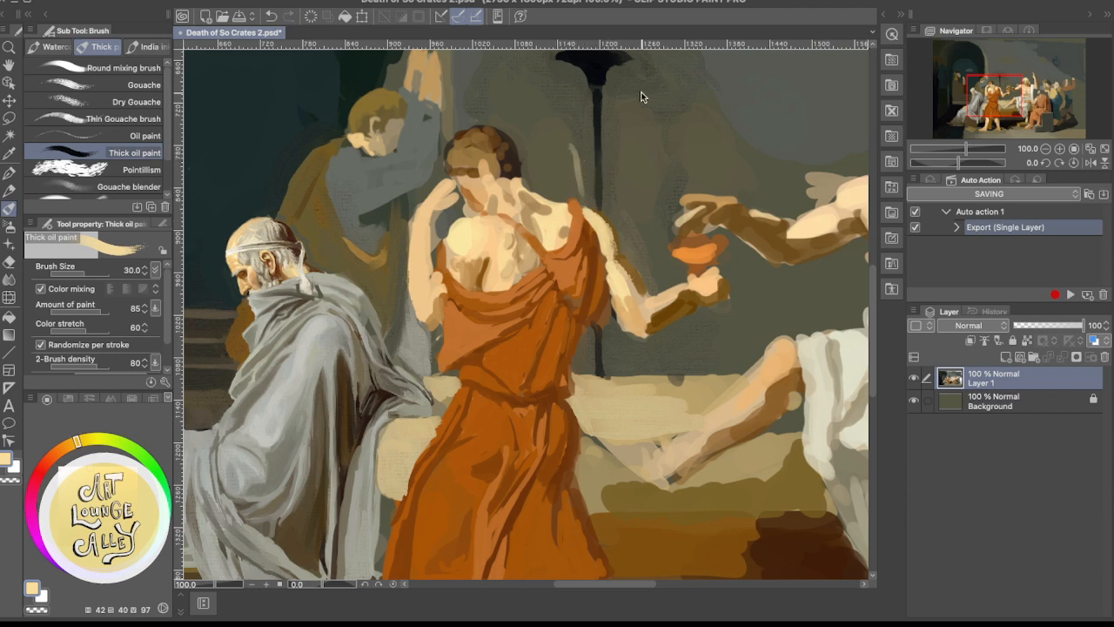
key("super+z")
left_click_drag(629, 269, 633, 197)
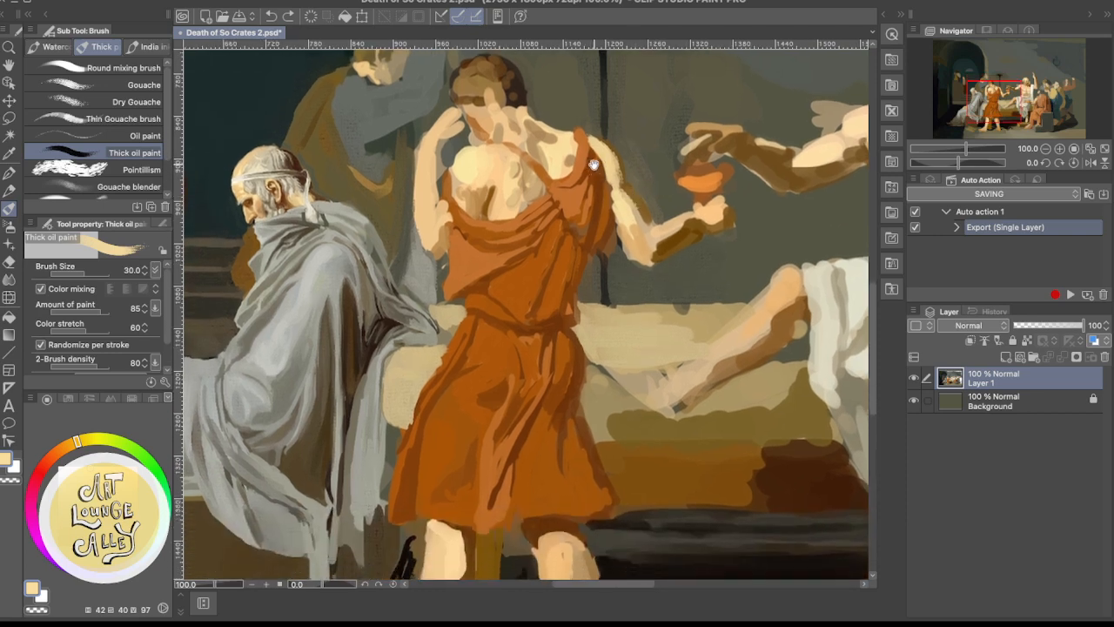
scroll(593, 166, "up", 3)
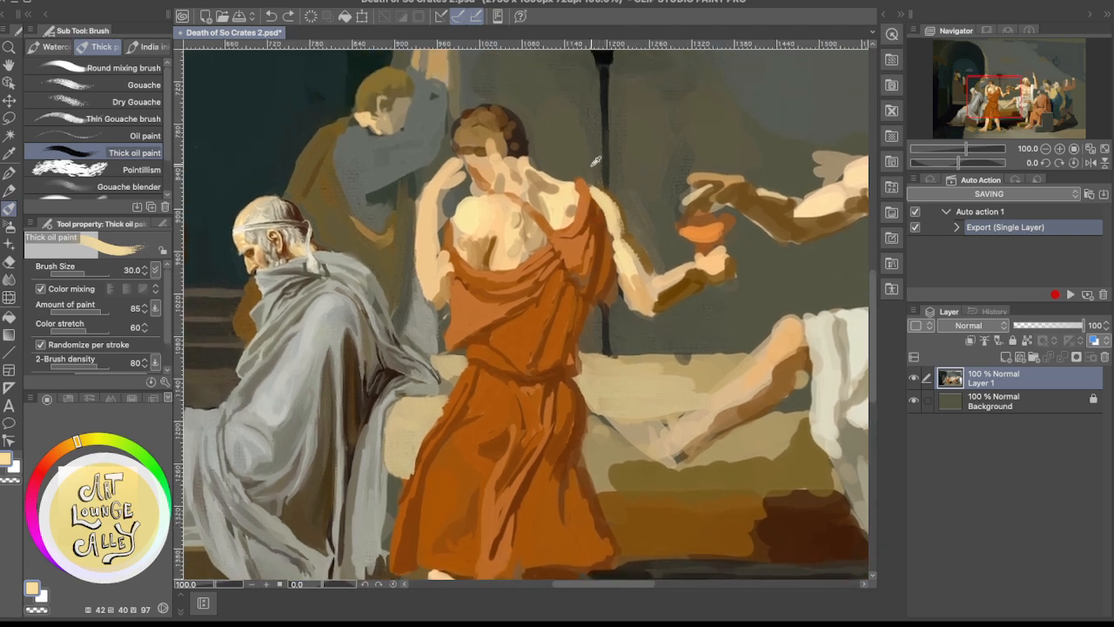
Touch up the tunic strap on top of the shoulder with sampled orange and trim its contour with brown-grey wall colour
left_click(590, 193, "alt")
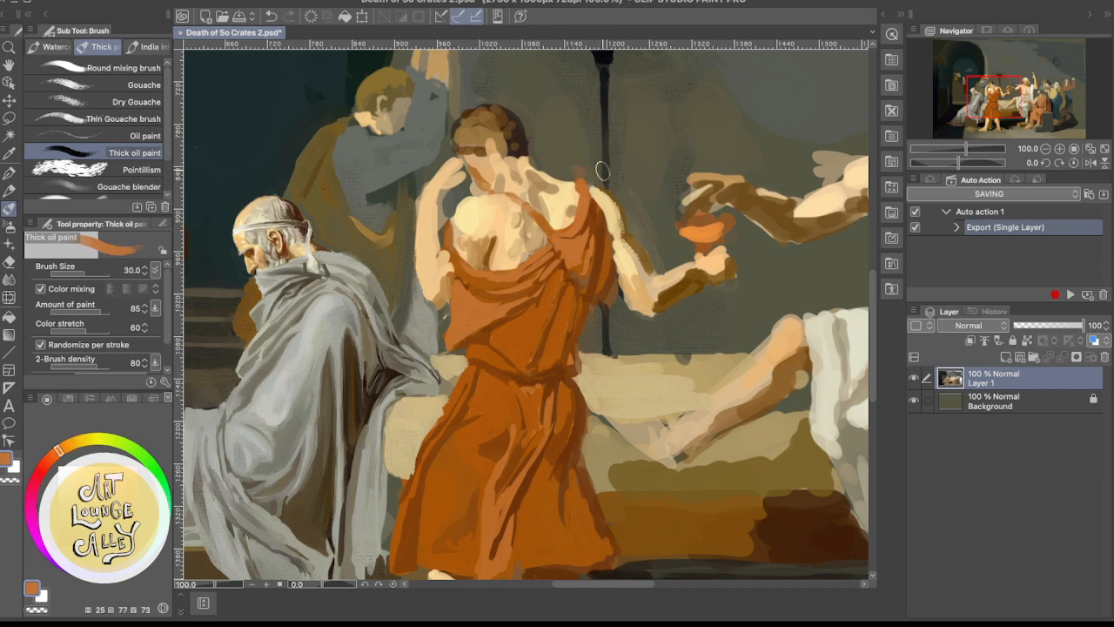
left_click(595, 170, "alt")
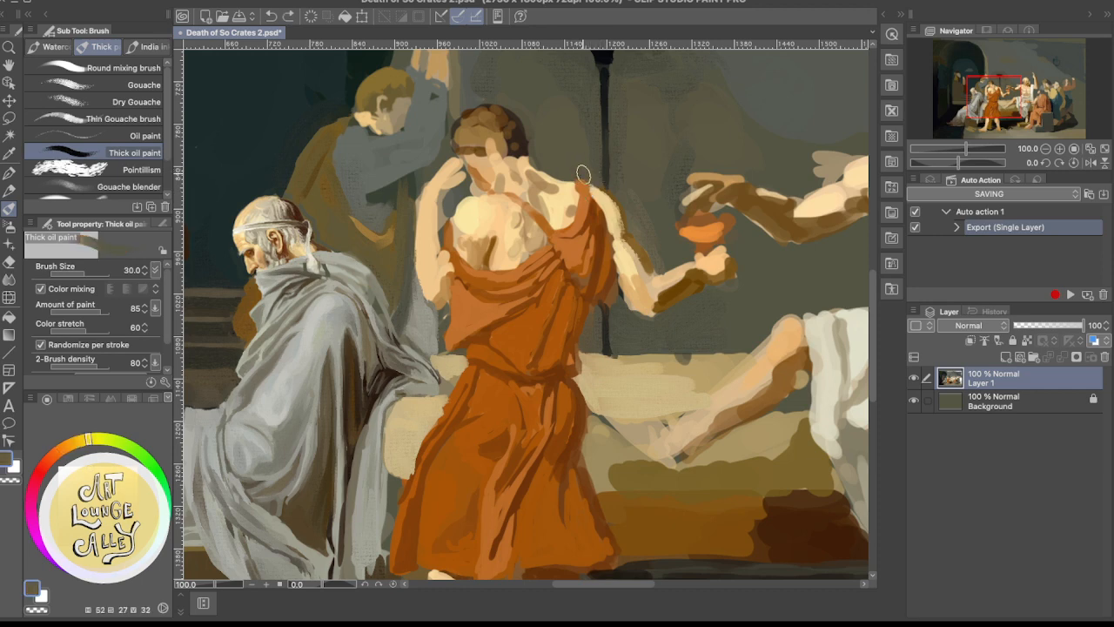
Try to repaint the thin strap crossing the upper back with sampled orange, undoing the strokes
left_click(572, 247, "alt")
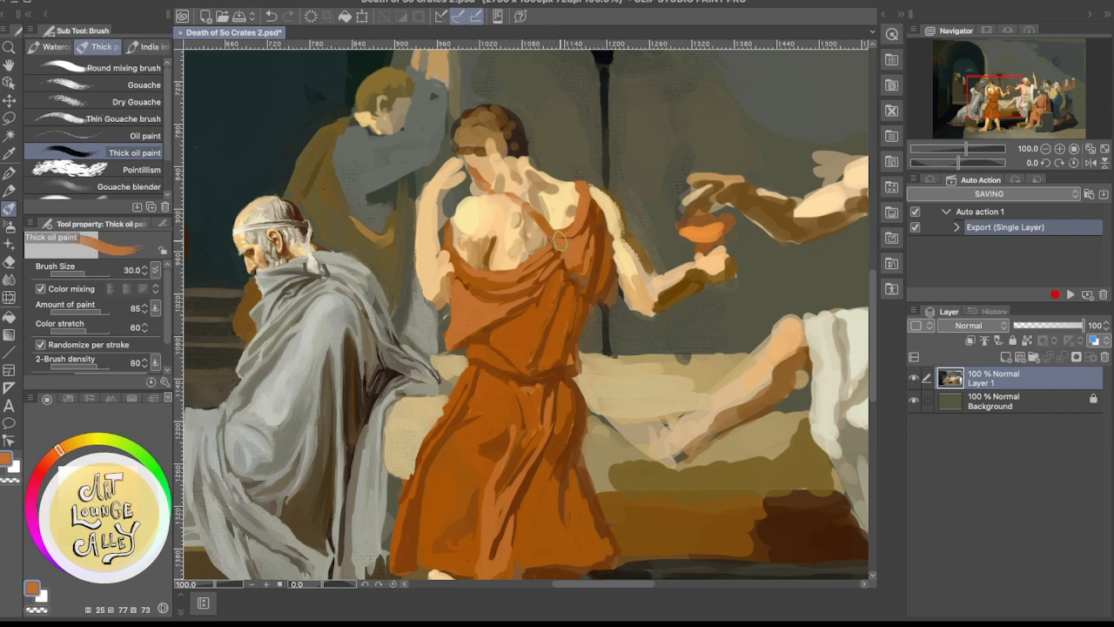
left_click_drag(554, 224, 508, 188)
key("ctrl+z")
left_click_drag(550, 232, 511, 200)
key("ctrl+z")
key("ctrl+z")
mouse_move(552, 234)
left_mouse_down()
mouse_move(496, 200)
mouse_move(548, 232)
mouse_move(508, 193)
mouse_move(558, 208)
mouse_move(510, 197)
mouse_move(551, 235)
left_mouse_up()
key("ctrl+z")
key("ctrl+z")
key("ctrl+z")
Refine the folds of the tunic drape below the shoulder strap with sampled red-brown and light orange, undoing a stray stroke
left_click(569, 263, "alt")
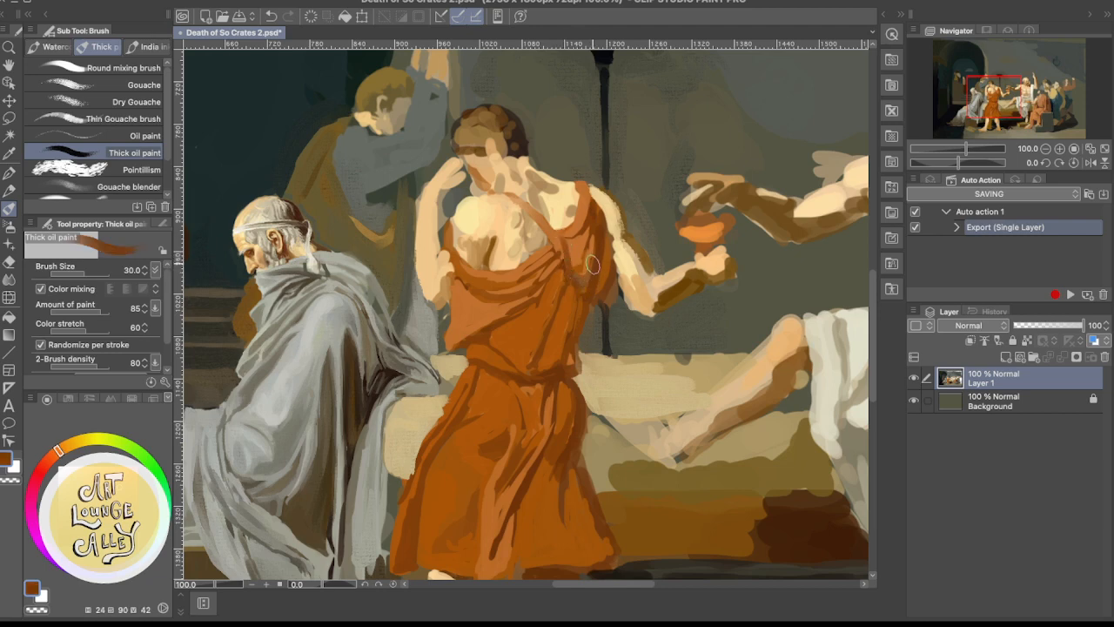
key("ctrl+z")
left_click(590, 242, "alt")
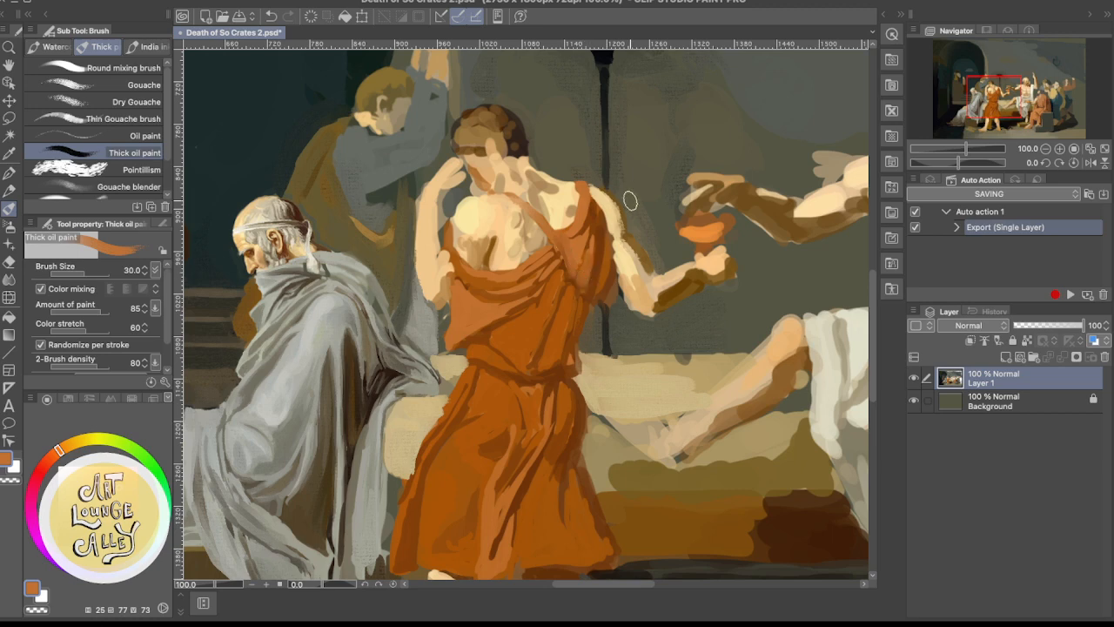
left_click(597, 280, "alt")
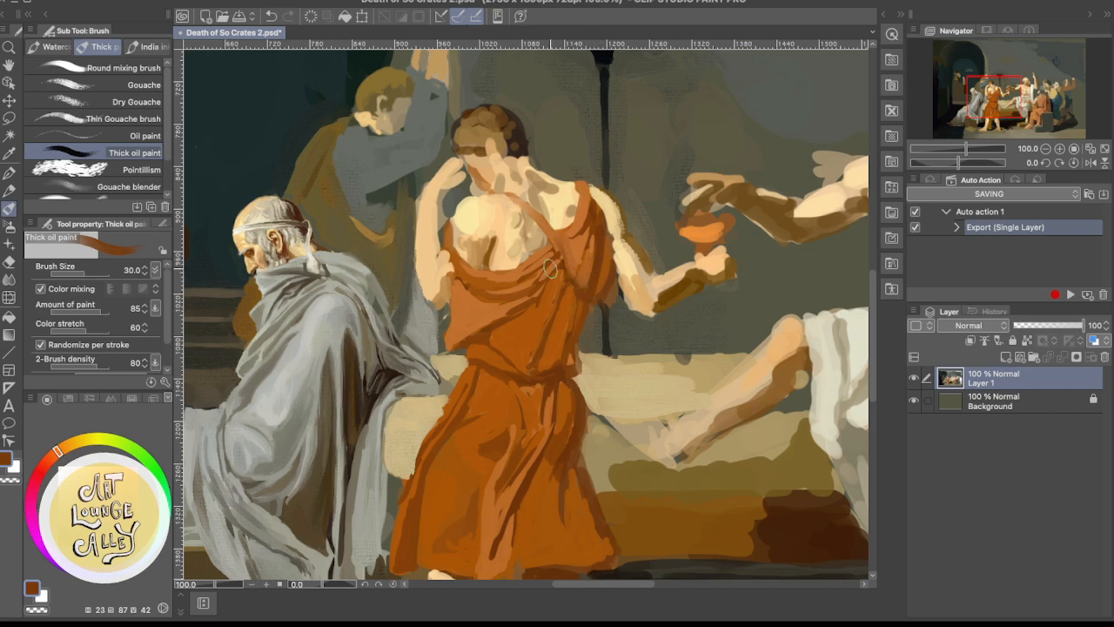
Rework the tunic folds between the draped neckline and the waist with sampled dark brown-orange and brighter orange tones
left_click(484, 329, "alt")
left_click(493, 326, "alt")
left_click_drag(482, 333, 503, 319)
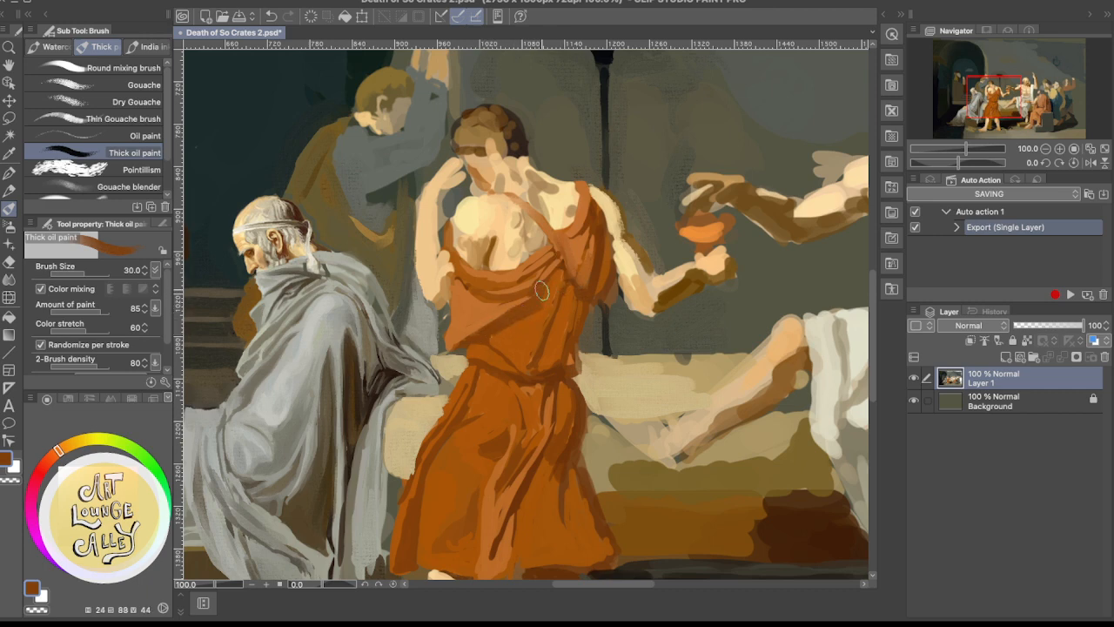
left_click(533, 320, "alt")
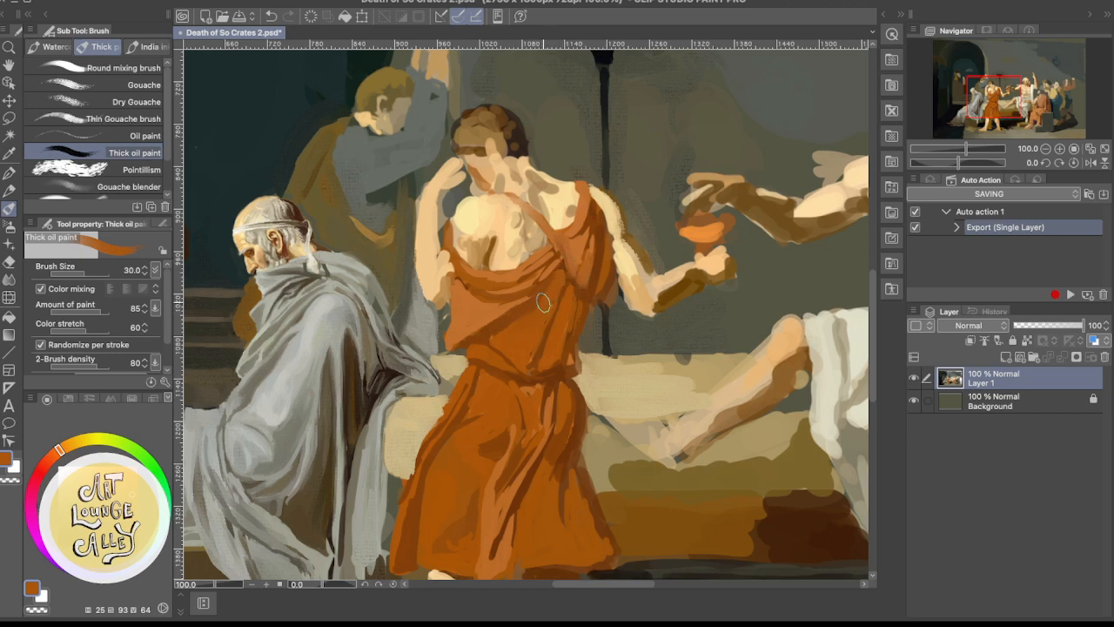
left_click(481, 314, "alt")
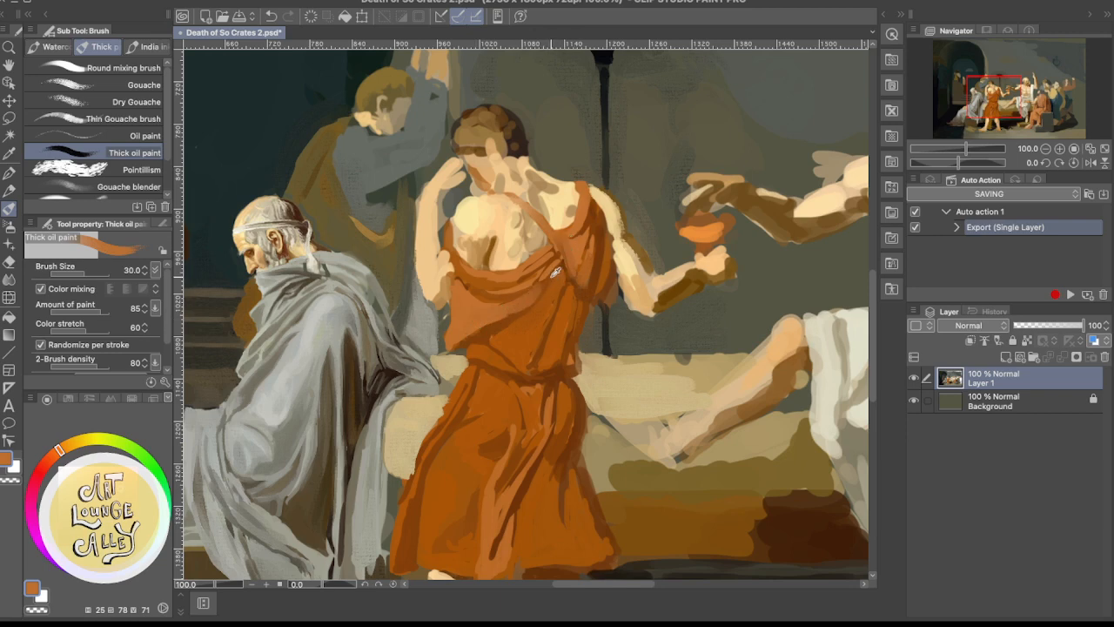
left_click(563, 275, "alt")
left_click(498, 328, "alt")
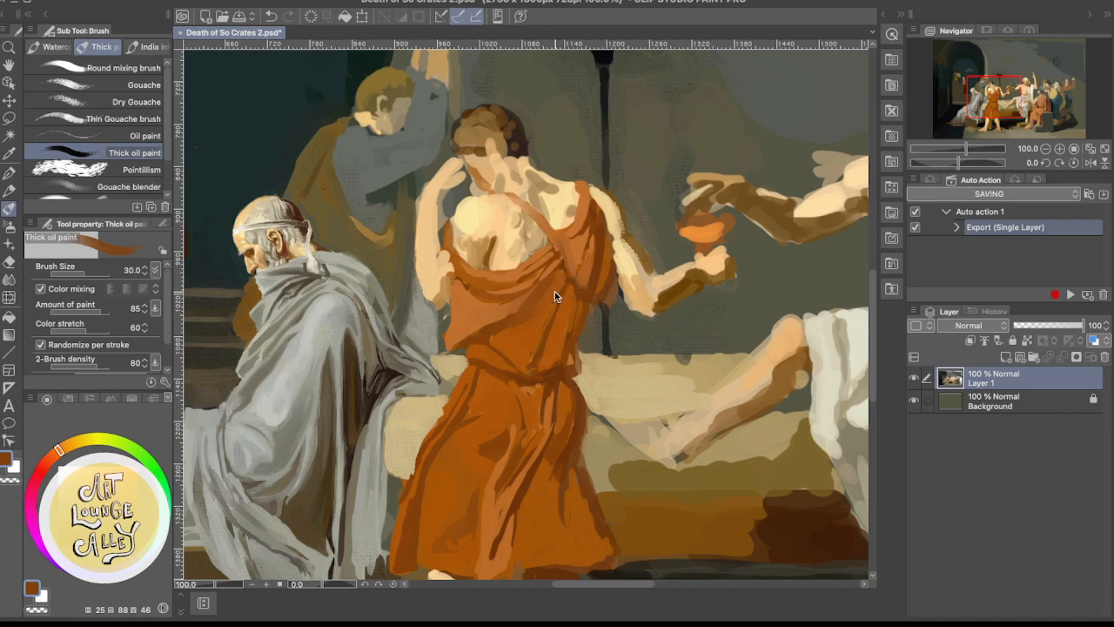
left_click(518, 333, "alt")
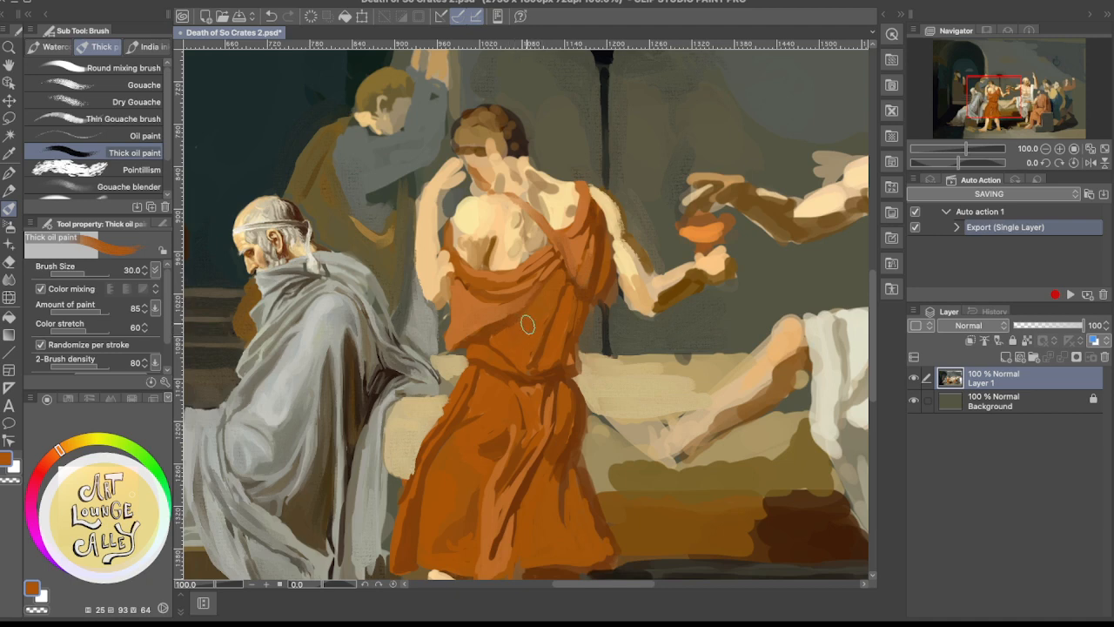
Build up the lit shoulder blade and upper back of the orange-robed figure with sampled pale cream and peach tones
left_click(516, 230, "alt")
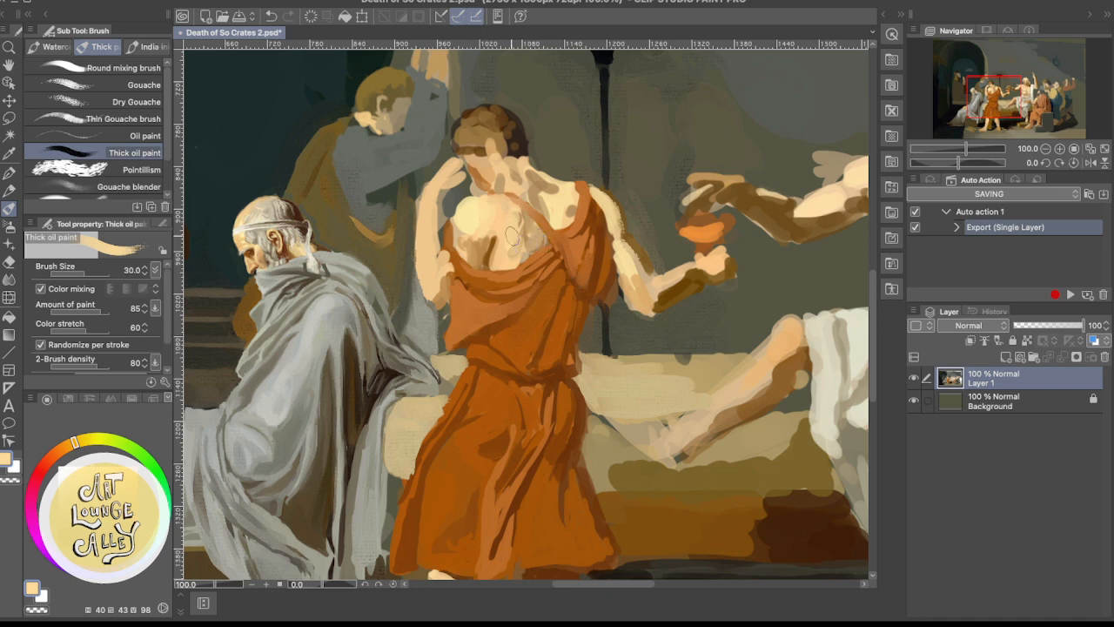
left_click(477, 217, "alt")
mouse_move(479, 223)
left_mouse_down()
mouse_move(472, 206)
mouse_move(503, 230)
mouse_move(576, 198)
left_mouse_up()
left_click(499, 198, "alt")
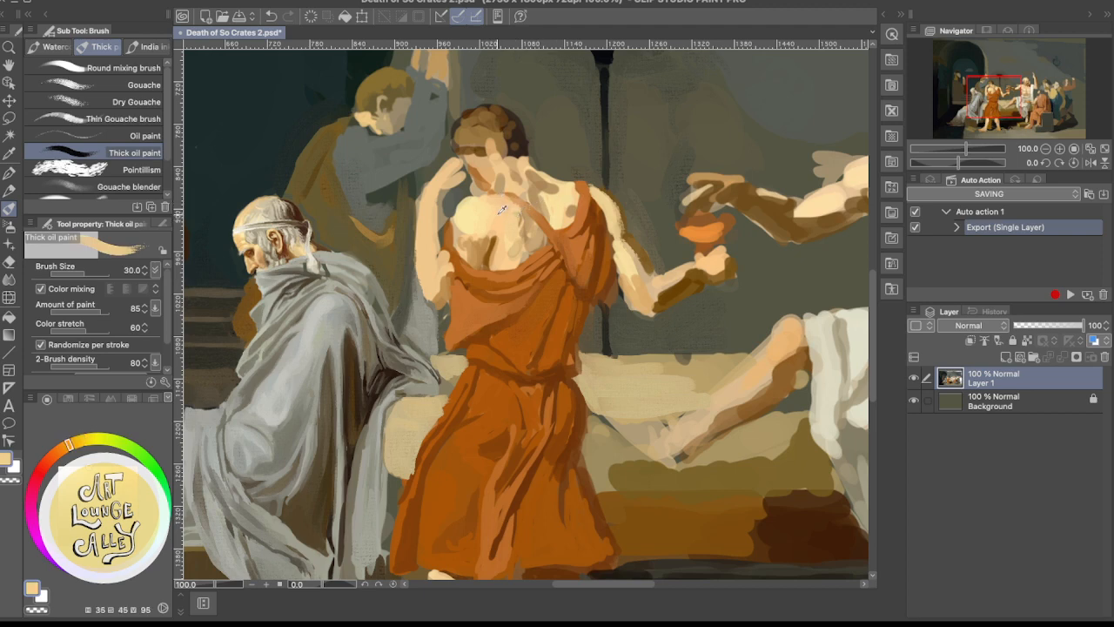
mouse_move(503, 209)
left_mouse_down()
mouse_move(484, 230)
mouse_move(488, 214)
mouse_move(478, 222)
left_mouse_up()
left_click(472, 212, "alt")
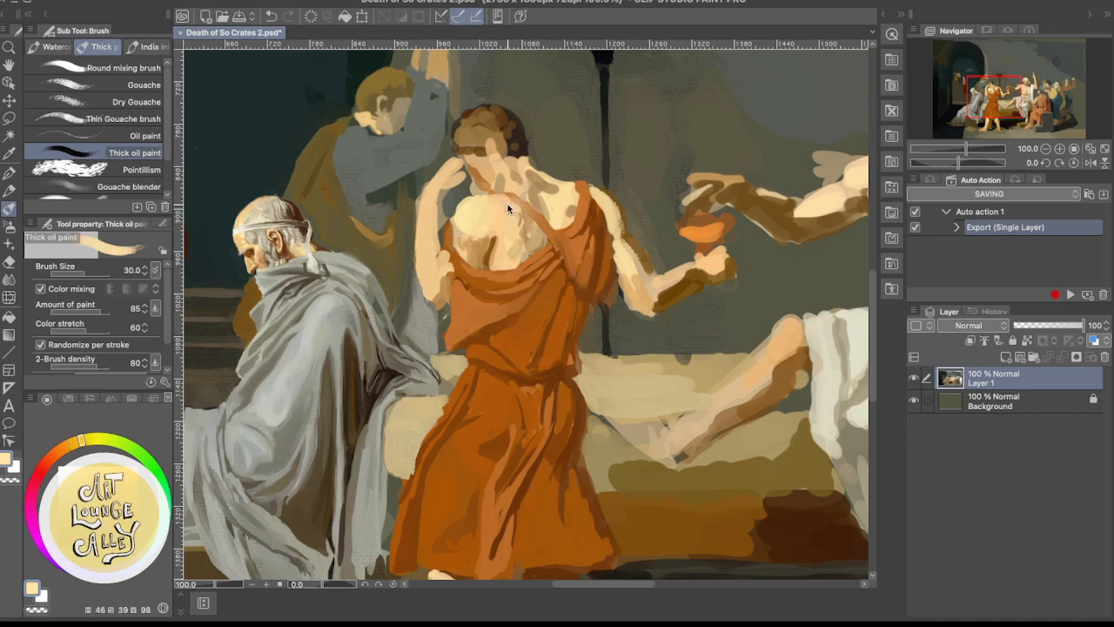
left_click_drag(478, 214, 468, 223)
left_click(497, 218, "alt")
left_click_drag(467, 245, 494, 232)
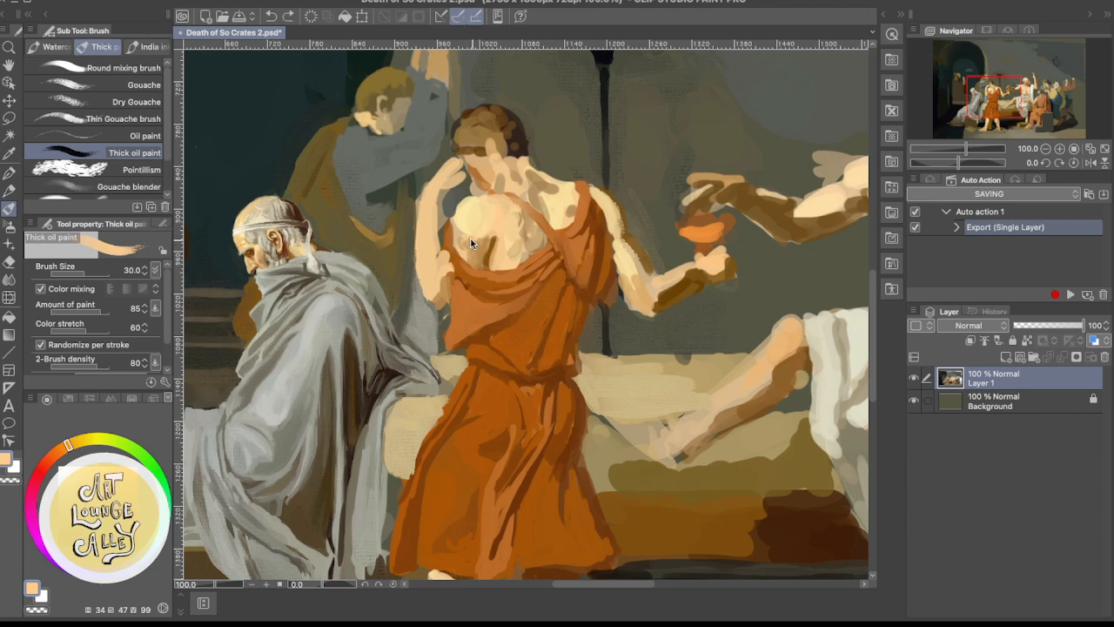
Model the lower edge of the near shoulder blade, blending sampled muted tan shadow into pale cream
left_click(461, 236, "alt")
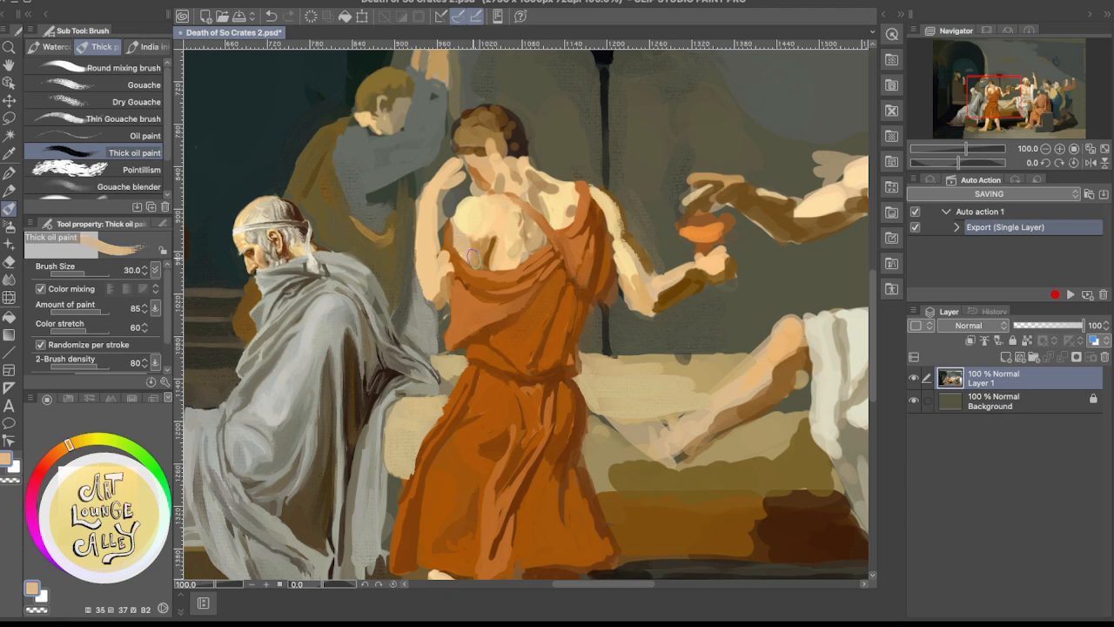
left_click_drag(473, 257, 497, 235)
left_click(474, 225, "alt")
left_click(464, 220, "alt")
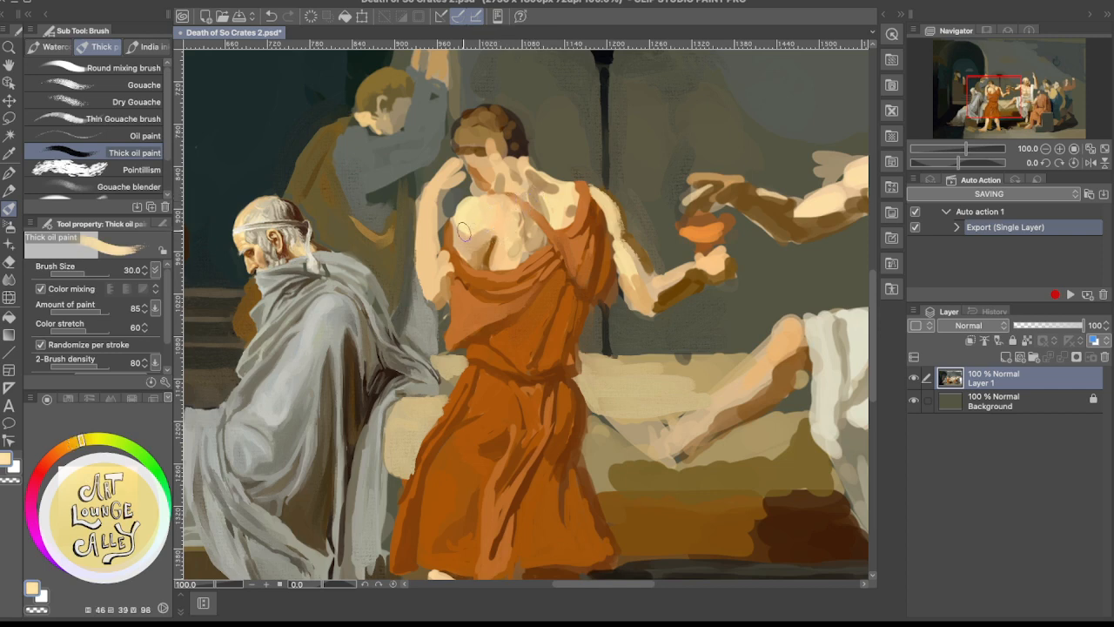
left_click_drag(465, 232, 486, 231)
mouse_move(467, 235)
left_mouse_down()
mouse_move(458, 227)
mouse_move(478, 237)
mouse_move(459, 226)
mouse_move(476, 237)
mouse_move(467, 237)
mouse_move(512, 225)
mouse_move(517, 249)
left_mouse_up()
left_click(467, 224, "alt")
left_click(484, 246, "alt")
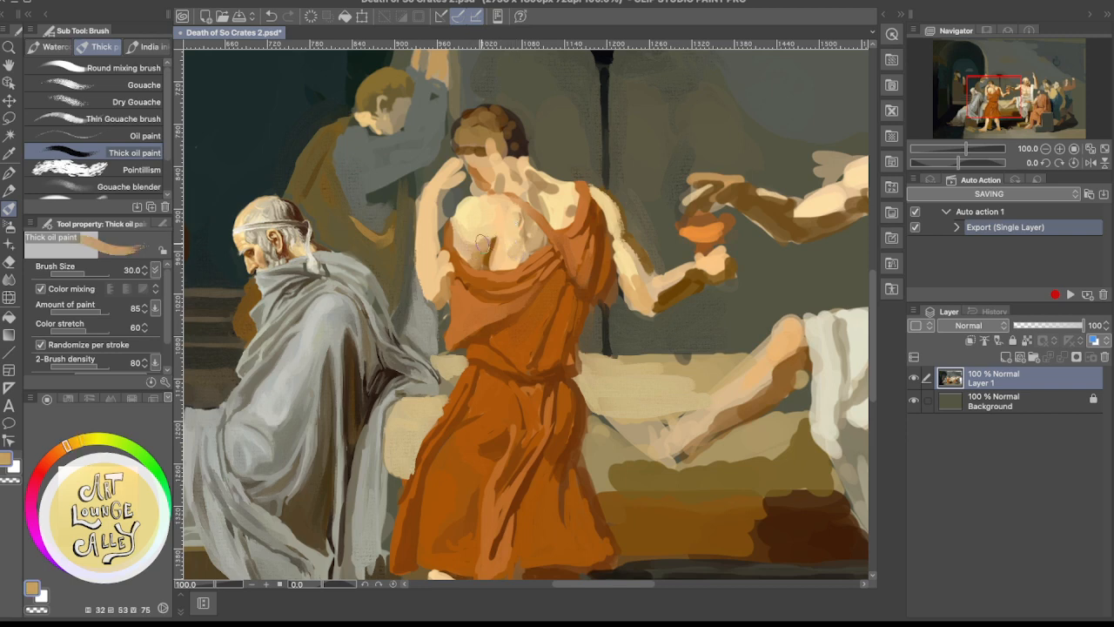
Blend the shoulder blade into the middle of the back with sampled peach and warm tan tones
left_click(514, 224, "alt")
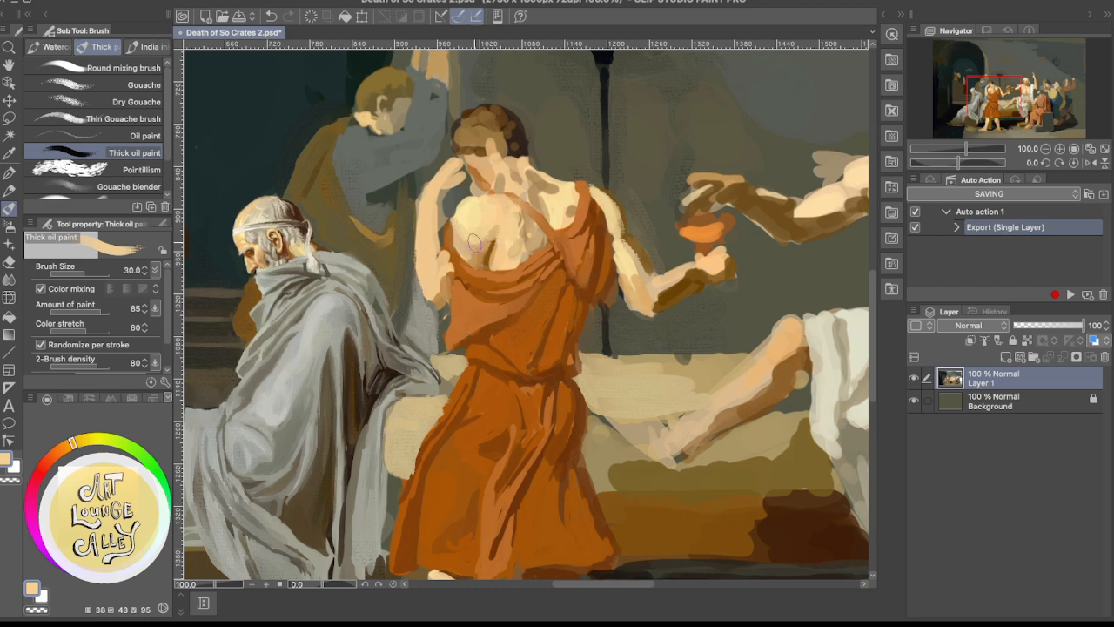
left_click(499, 226, "alt")
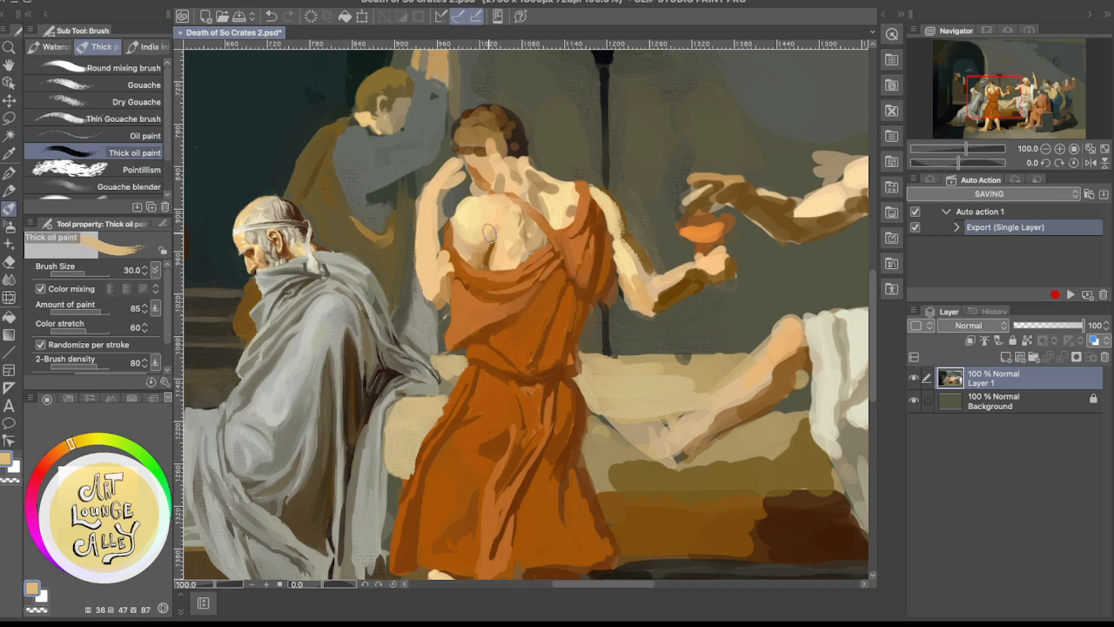
left_click(510, 228, "alt")
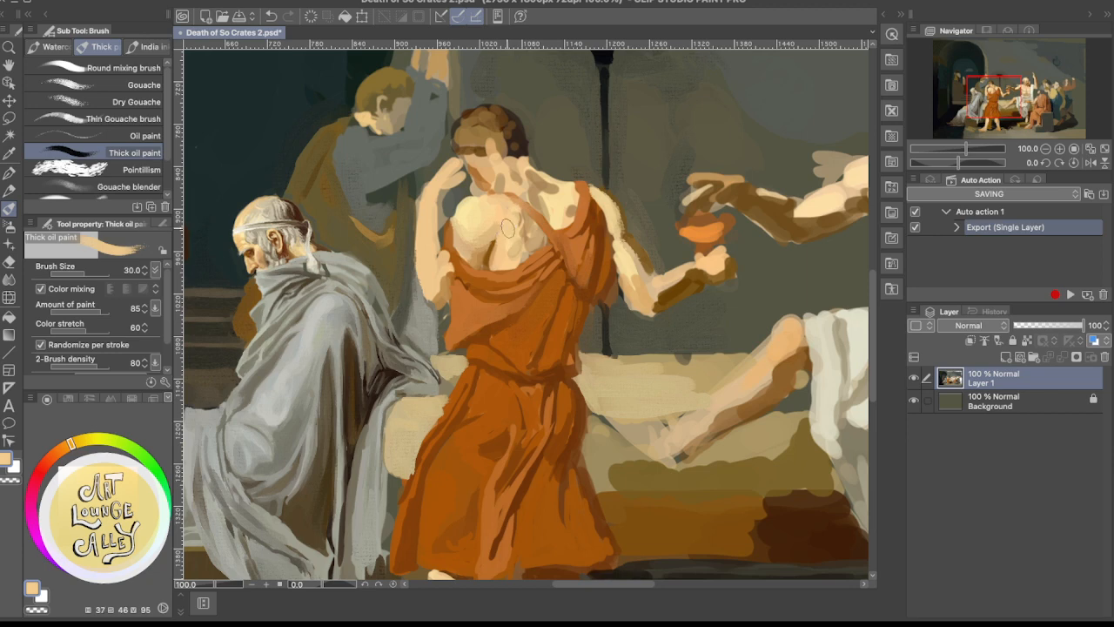
mouse_move(496, 259)
left_mouse_down()
mouse_move(542, 187)
mouse_move(521, 189)
left_mouse_up()
left_click(486, 220, "alt")
left_click(488, 207, "alt")
mouse_move(484, 215)
left_mouse_down()
mouse_move(490, 202)
mouse_move(506, 211)
left_mouse_up()
Deepen the shadow along the spine groove with sampled dark brown and soften its edge with peach
left_click(477, 241, "alt")
left_click(501, 244, "alt")
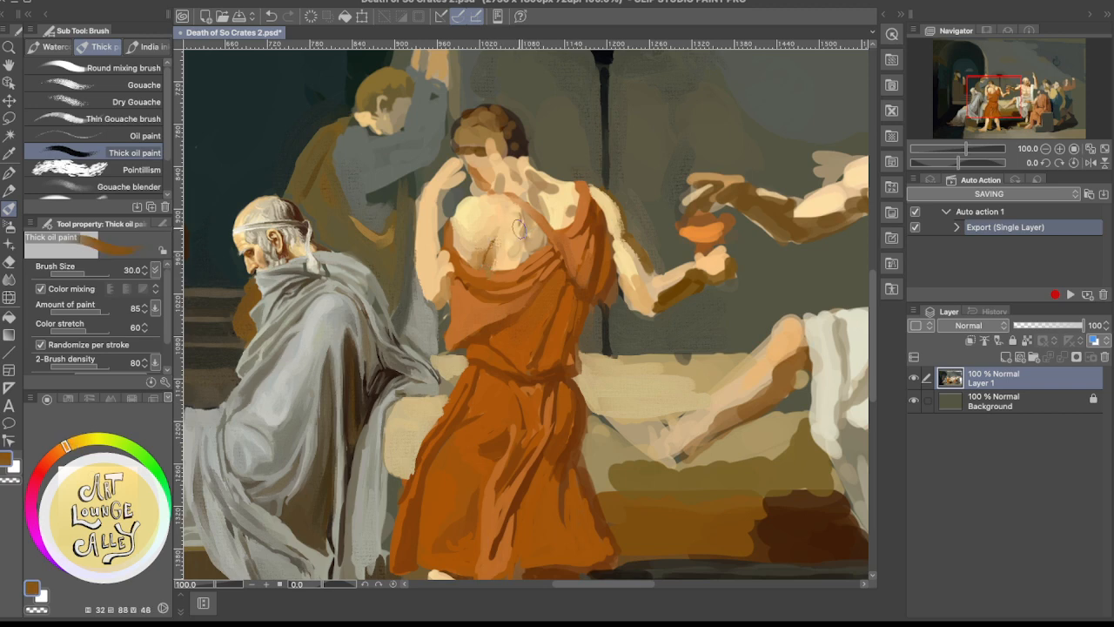
left_click_drag(500, 238, 493, 258)
left_click(514, 232, "alt")
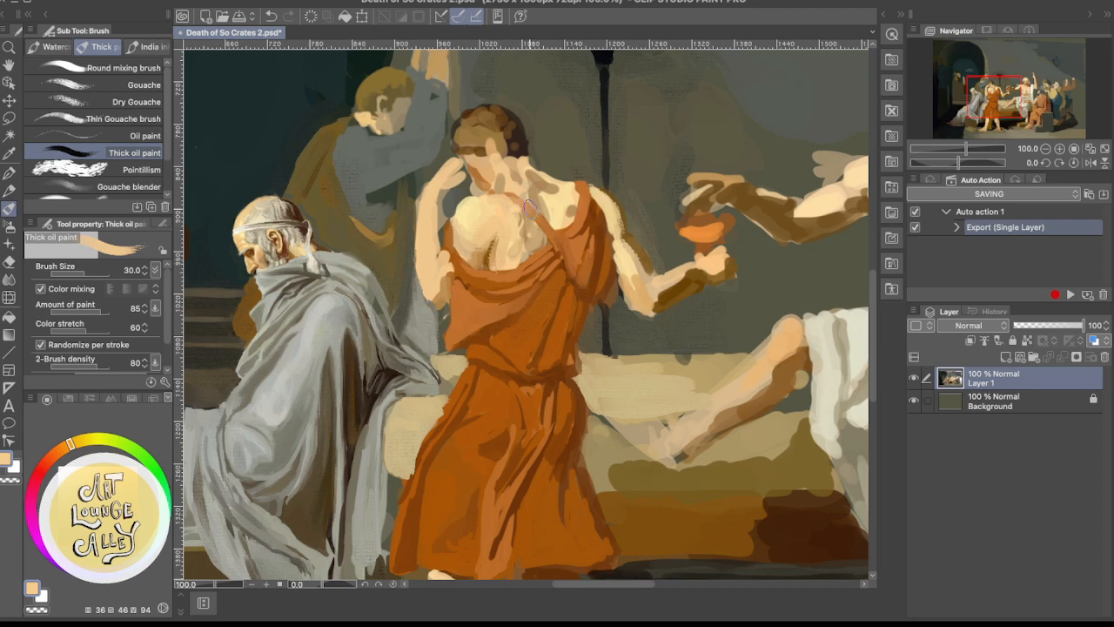
Lighten the back between the spine groove and the strap with sampled pale cream and peach
left_click(478, 210, "alt")
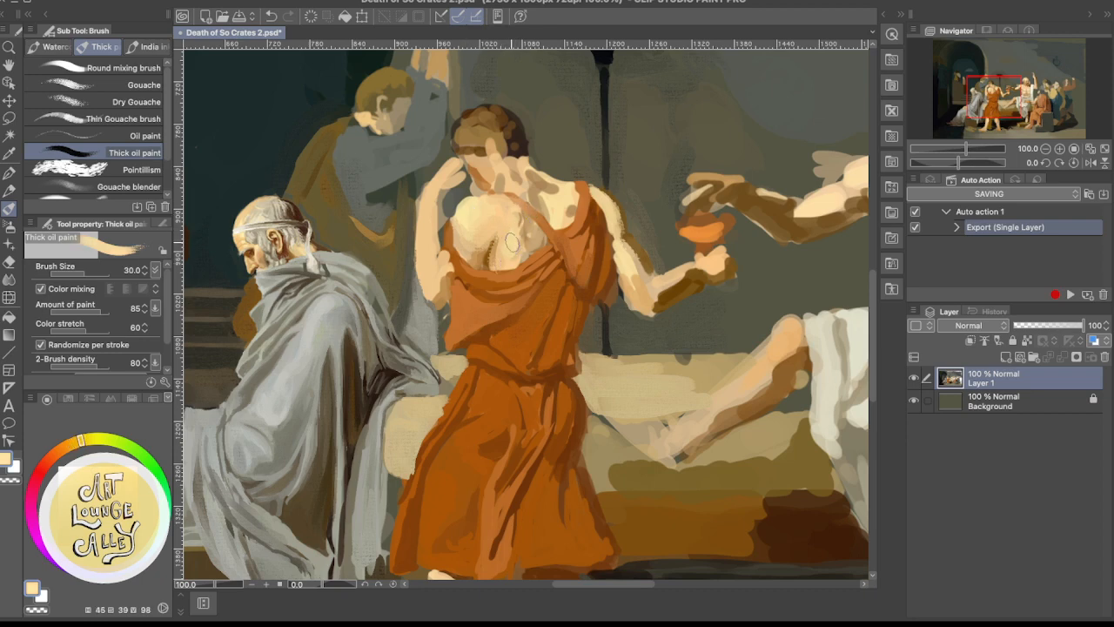
left_click(468, 217, "alt")
left_click(510, 239, "alt")
left_click(515, 225, "alt")
left_click(499, 221, "alt")
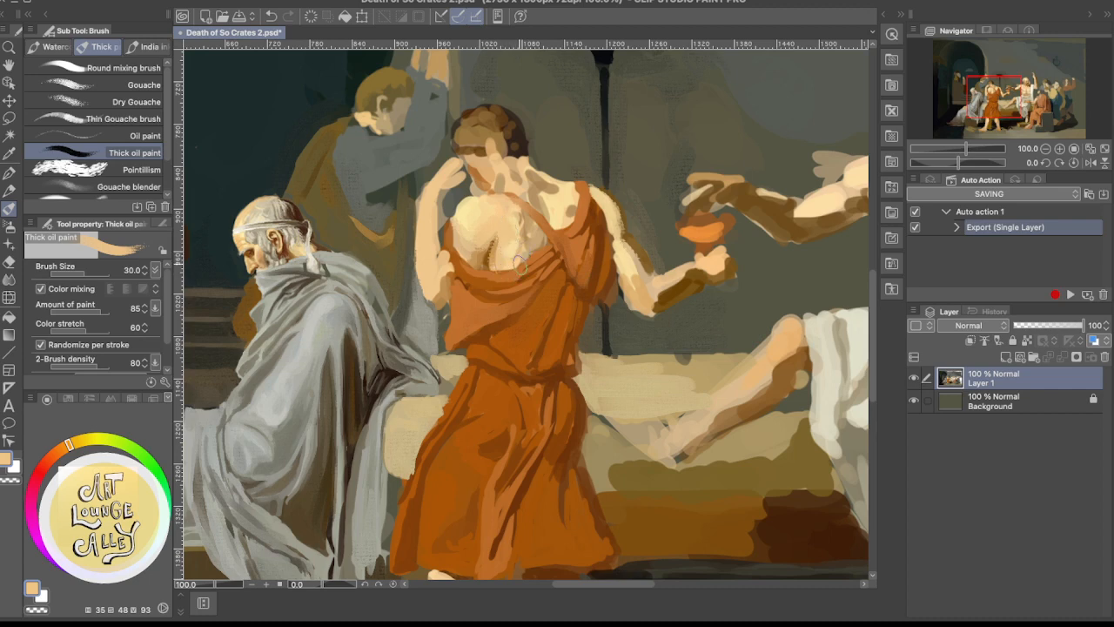
left_click(518, 246, "alt")
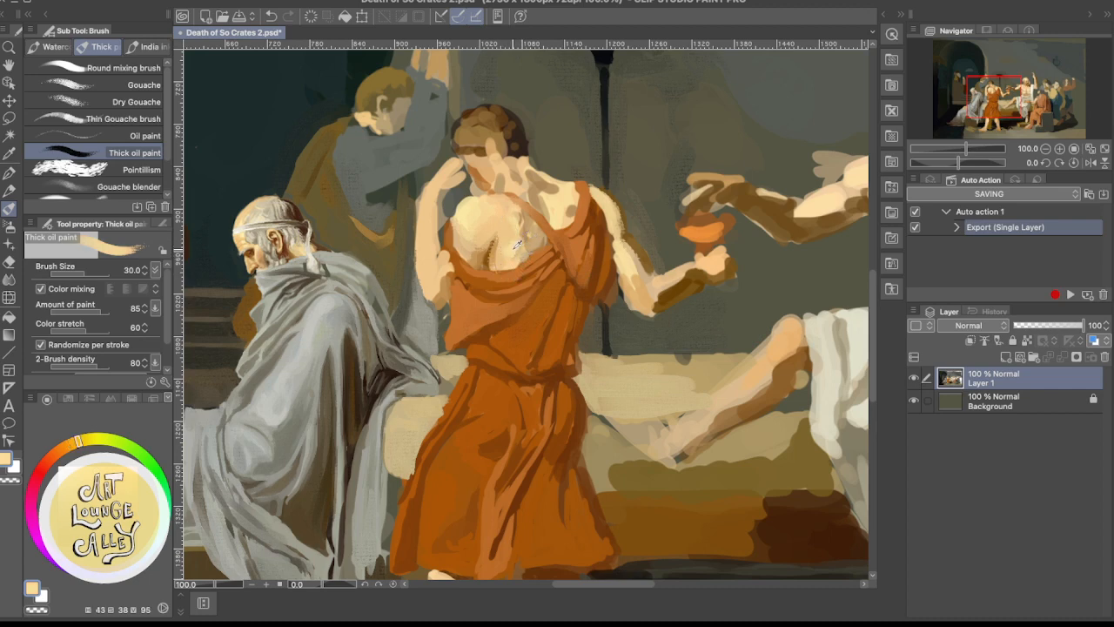
left_click(506, 228, "alt")
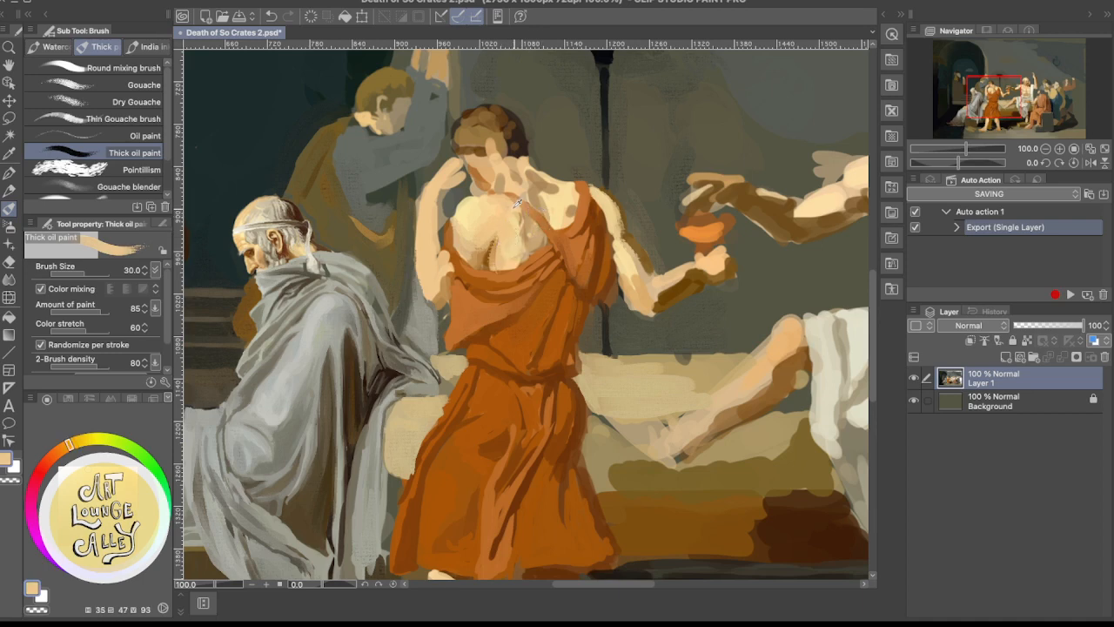
Smooth the skin along both sides of the diagonal strap with sampled peach and pale cream tones
left_click(524, 234, "alt")
left_click(509, 202, "alt")
left_click(539, 234, "alt")
left_click(560, 208, "alt")
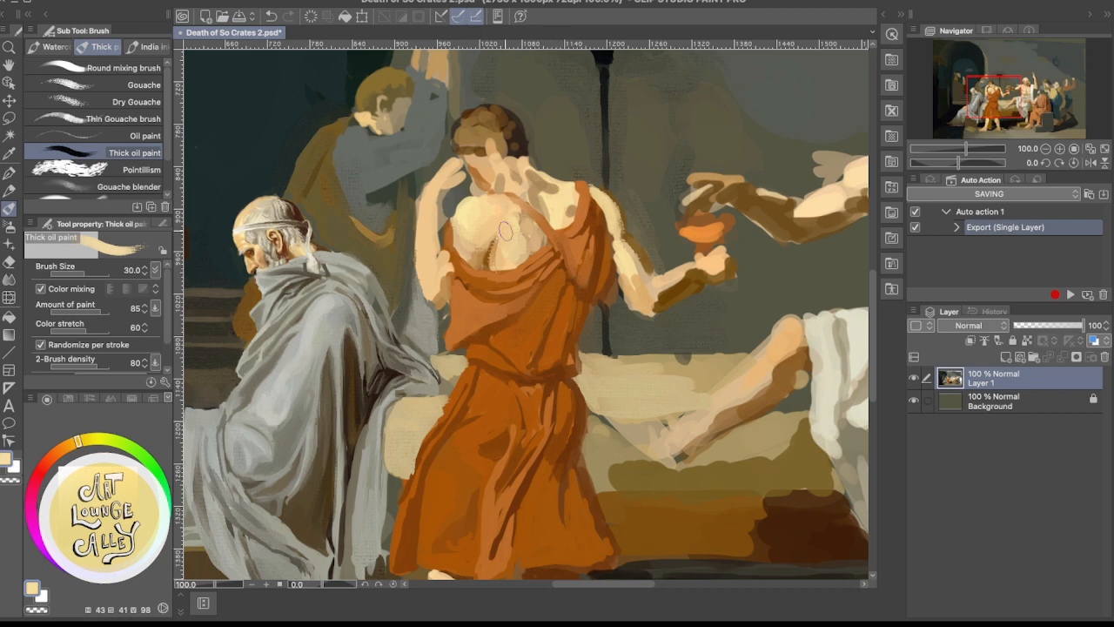
Shape the far shoulder between neck and strap with sampled tan and pale cream, undoing and repainting its upper edge
left_click(539, 191, "alt")
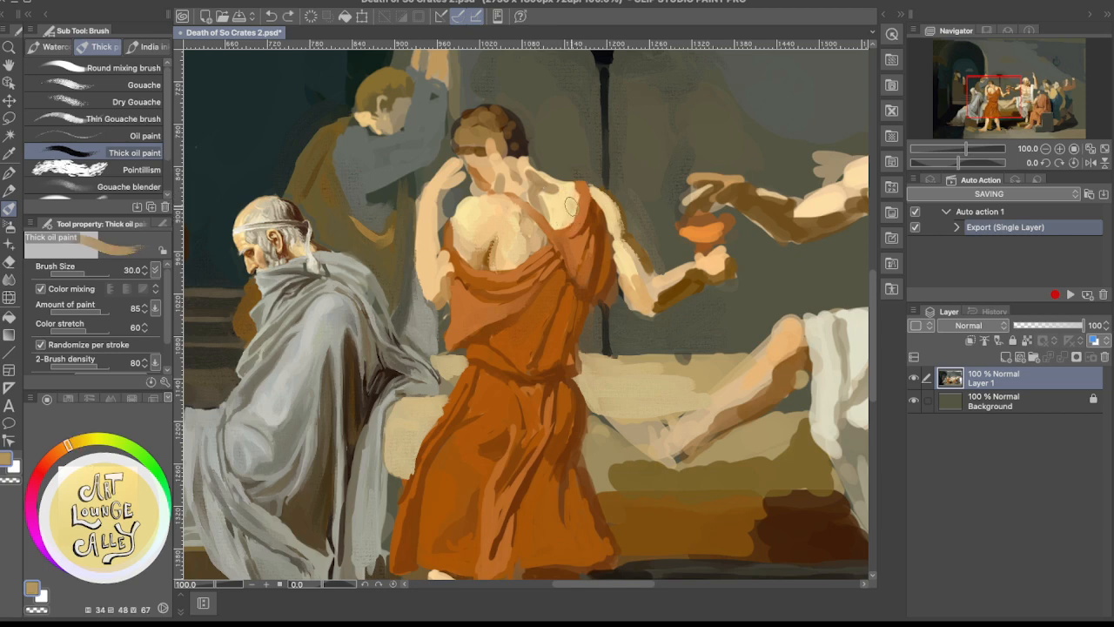
left_click(571, 210, "alt")
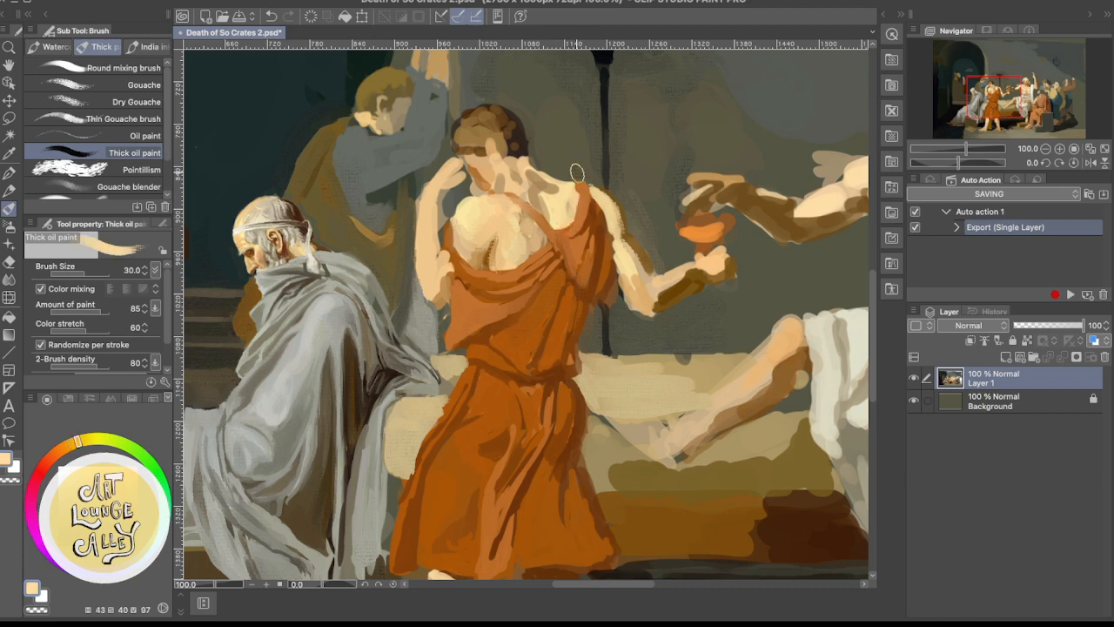
mouse_move(557, 193)
left_mouse_down()
mouse_move(548, 197)
mouse_move(557, 190)
mouse_move(543, 174)
left_mouse_up()
key("super+z")
left_click_drag(535, 176, 577, 186)
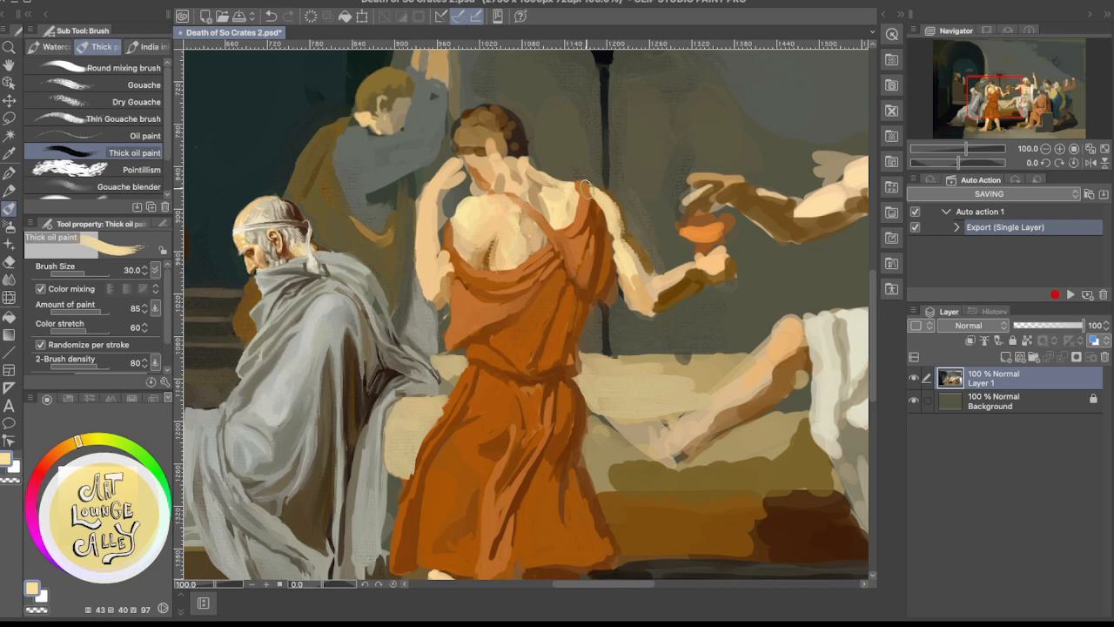
Refine the contour from neck to far shoulder, alternating sampled brown-grey wall colour with peach skin tones
left_click(566, 157, "alt")
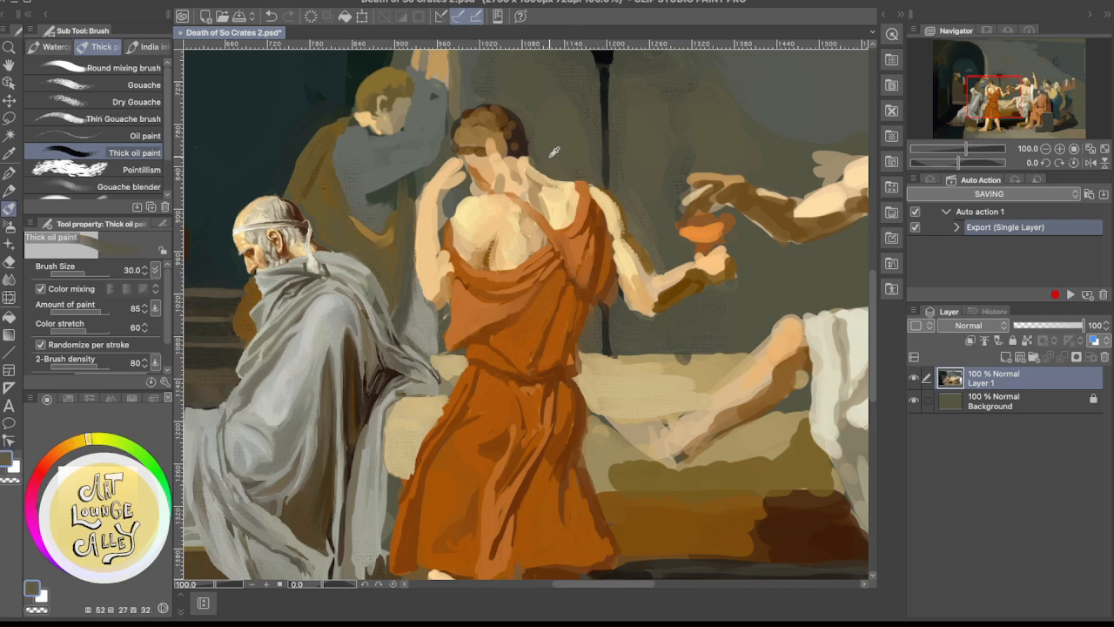
left_click(529, 157, "alt")
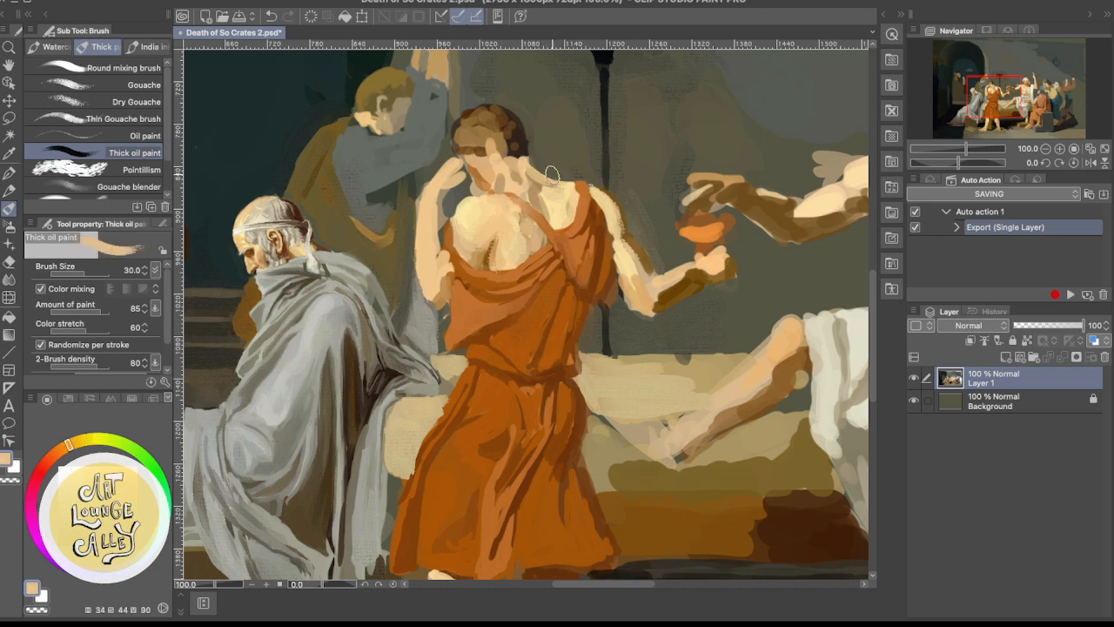
left_click(551, 154, "alt")
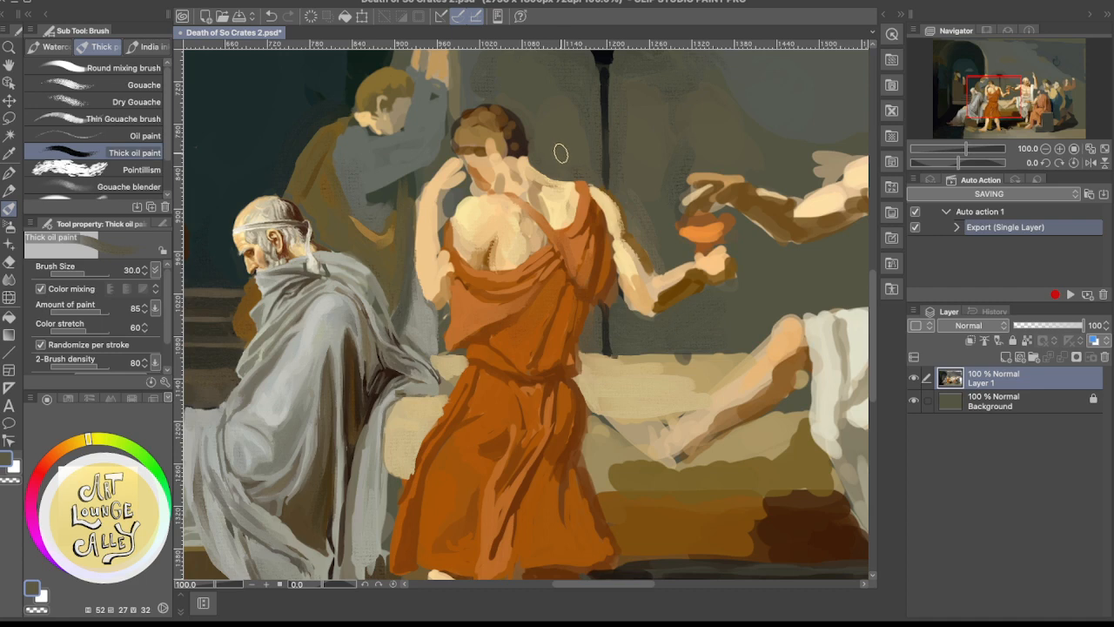
left_click(532, 158, "alt")
left_click(532, 167, "alt")
left_click(545, 159, "alt")
left_click(536, 179, "alt")
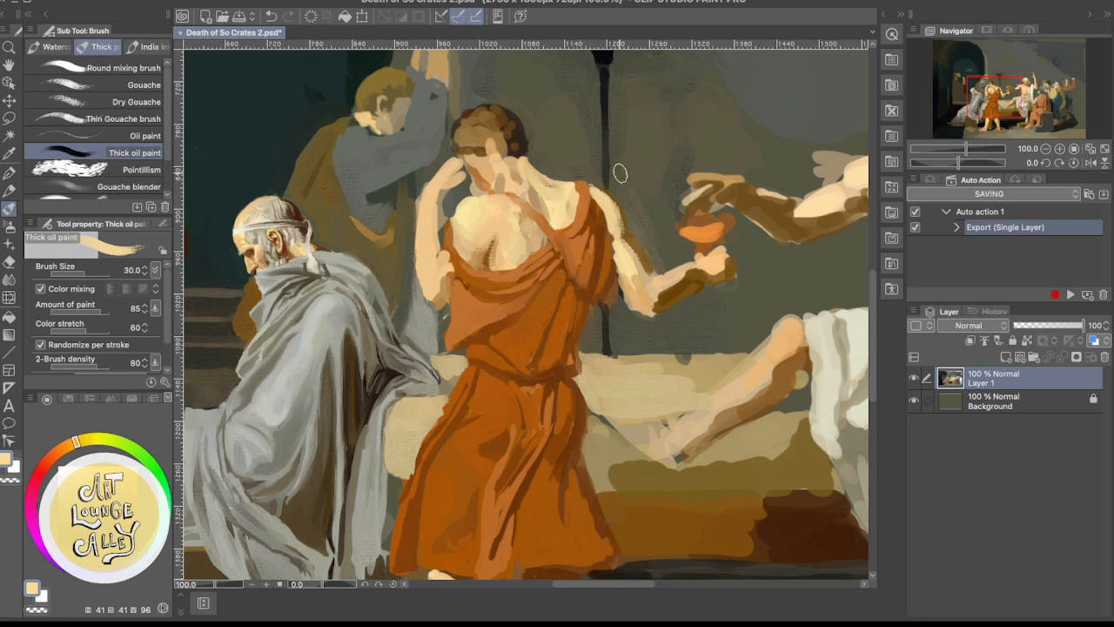
Repaint the far shoulder's upper edge and skin with sampled wall grey-brown and pale cream, undoing one stroke along the way
left_click(547, 199, "alt")
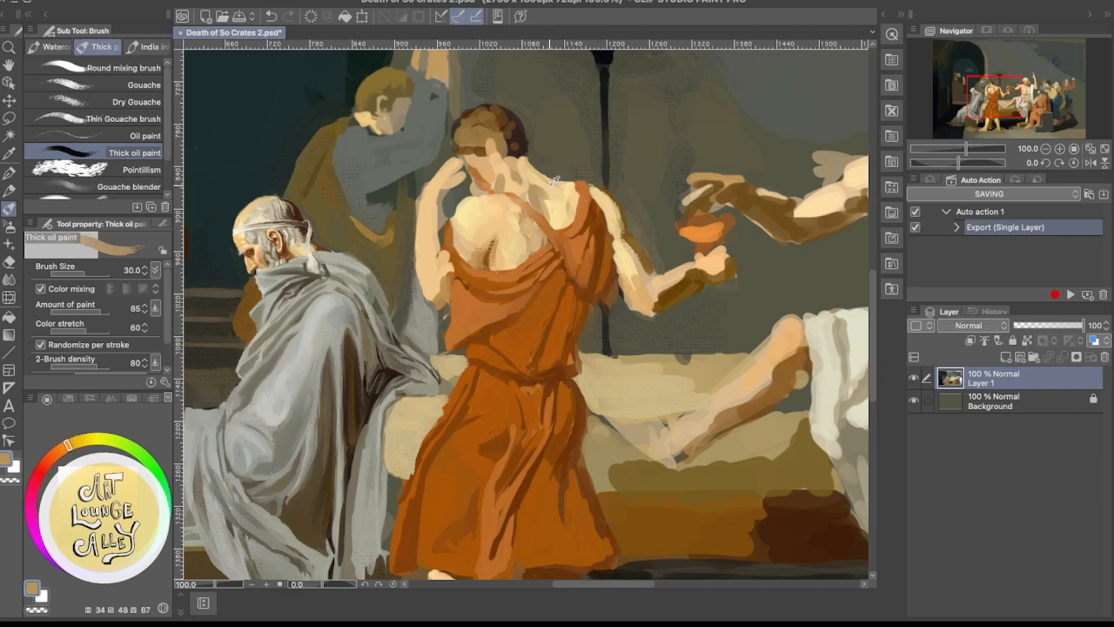
left_click(564, 158, "alt")
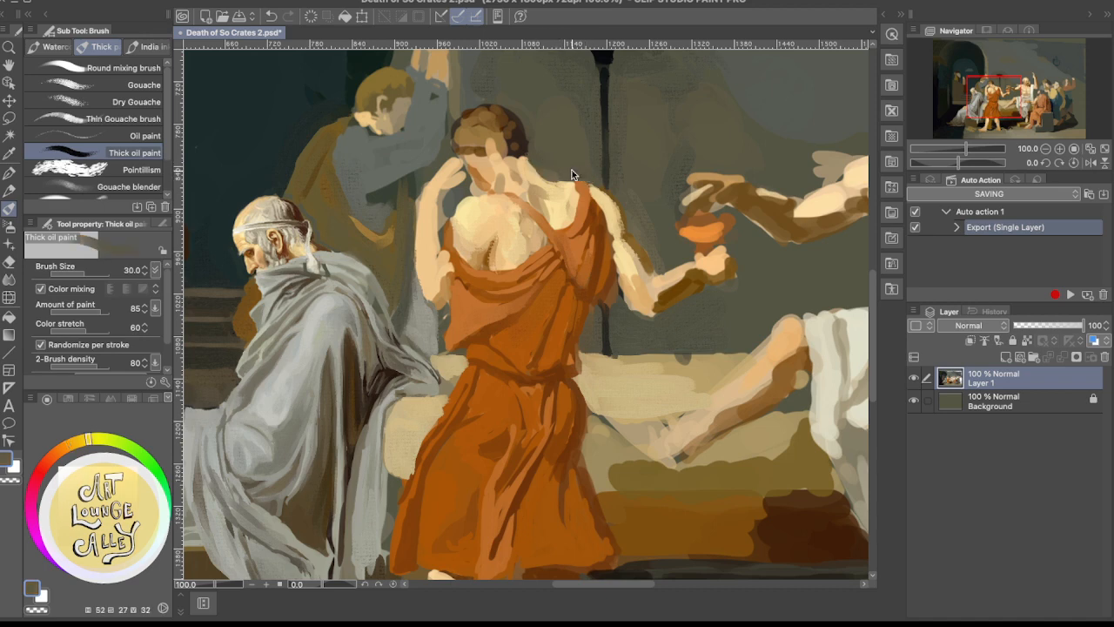
key("super+z")
left_click_drag(536, 162, 561, 172)
left_click(560, 206, "alt")
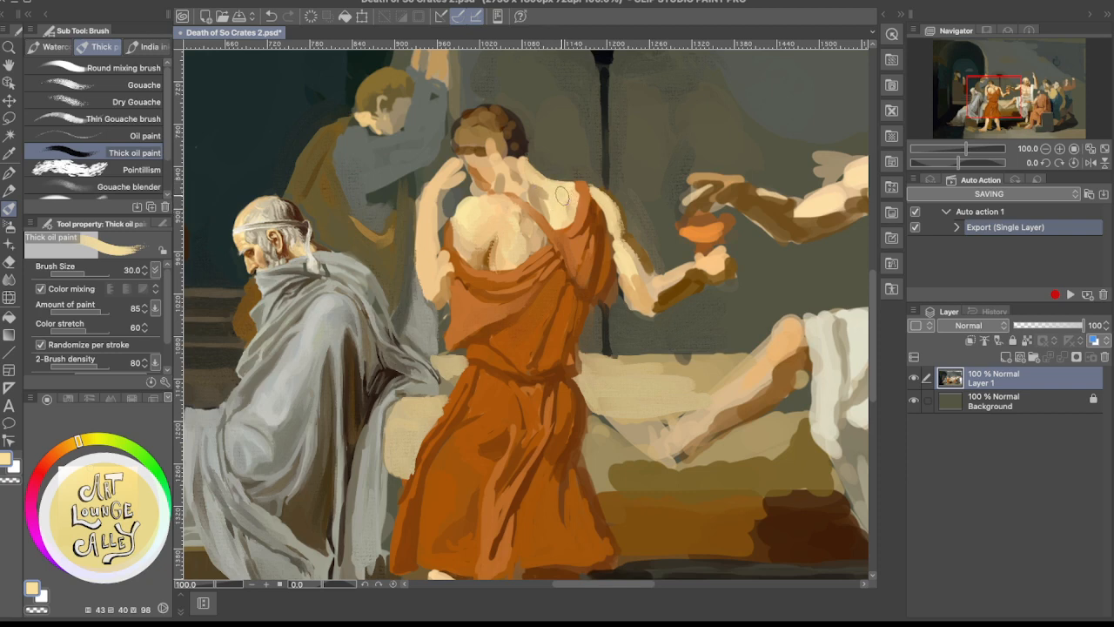
left_click(471, 216, "alt")
left_click(467, 214, "alt")
left_click_drag(549, 188, 549, 181)
Reduce the brush to size 10 and sharpen the far shoulder's contour with pale cream and sampled wall grey-brown
key("bracketleft")
key("bracketleft")
key("bracketleft")
key("bracketleft")
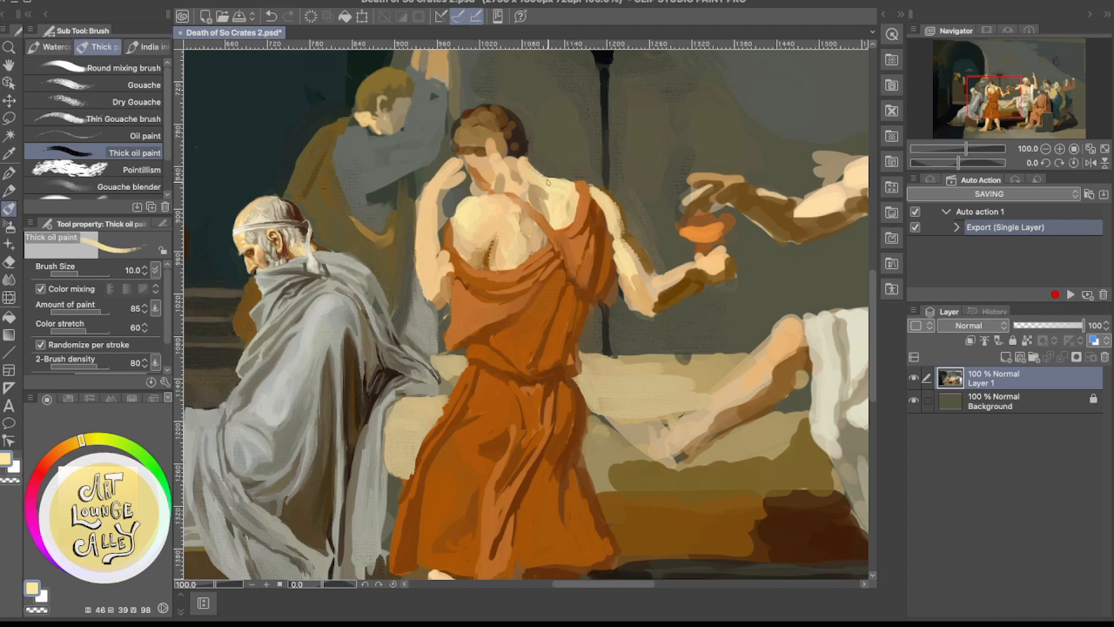
left_click(567, 169, "alt")
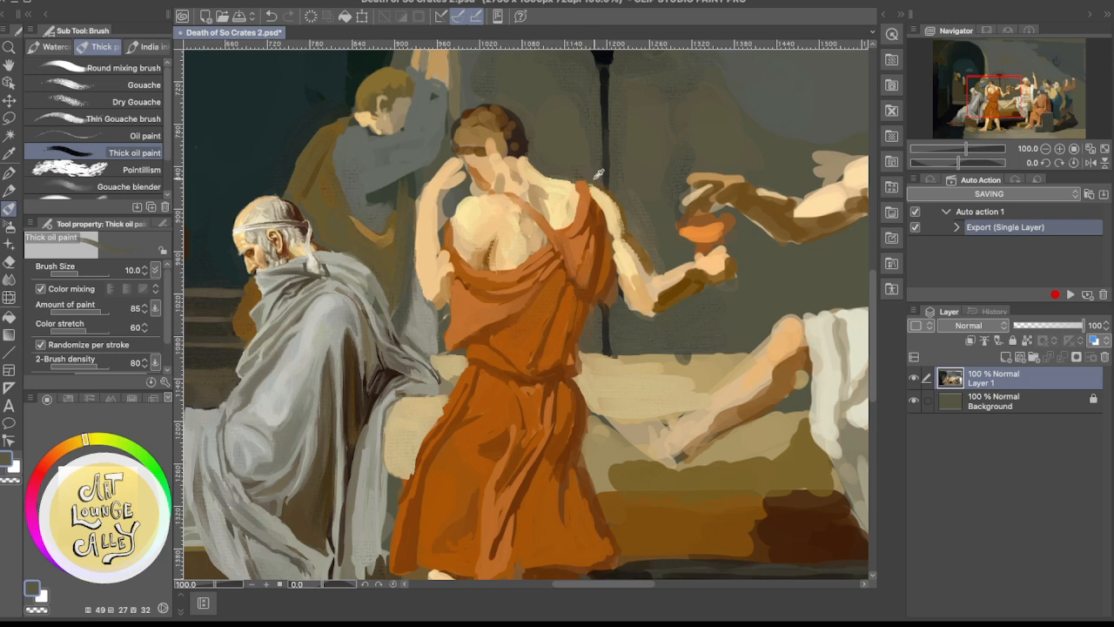
Define the tunic strap over the far shoulder with sampled orange and dark rust strokes along its inner edge
left_click(583, 186, "alt")
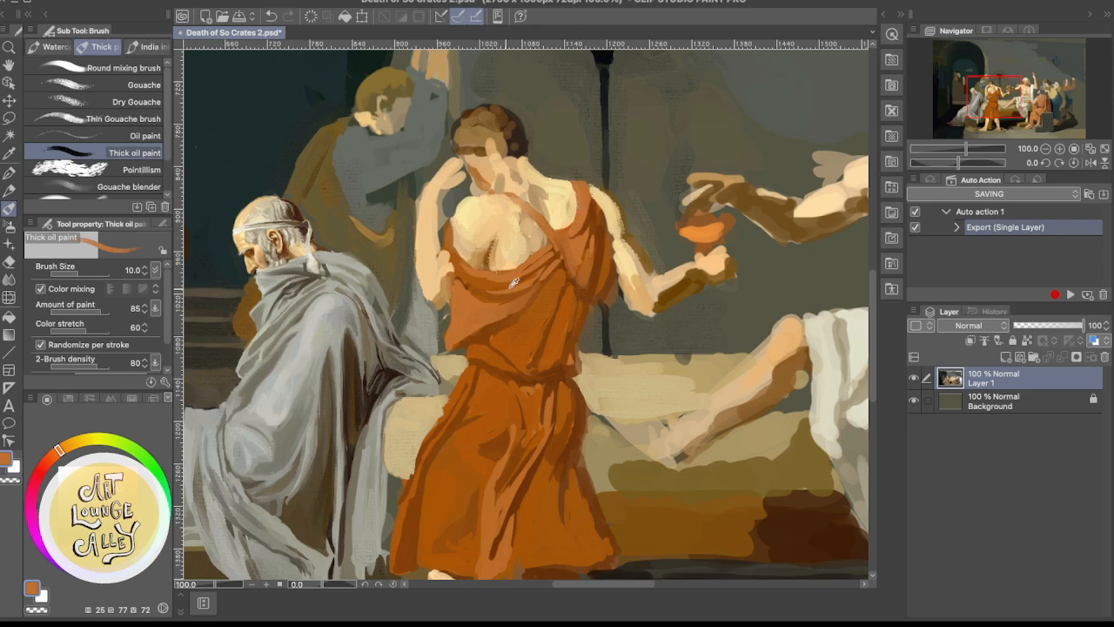
left_click(592, 223, "alt")
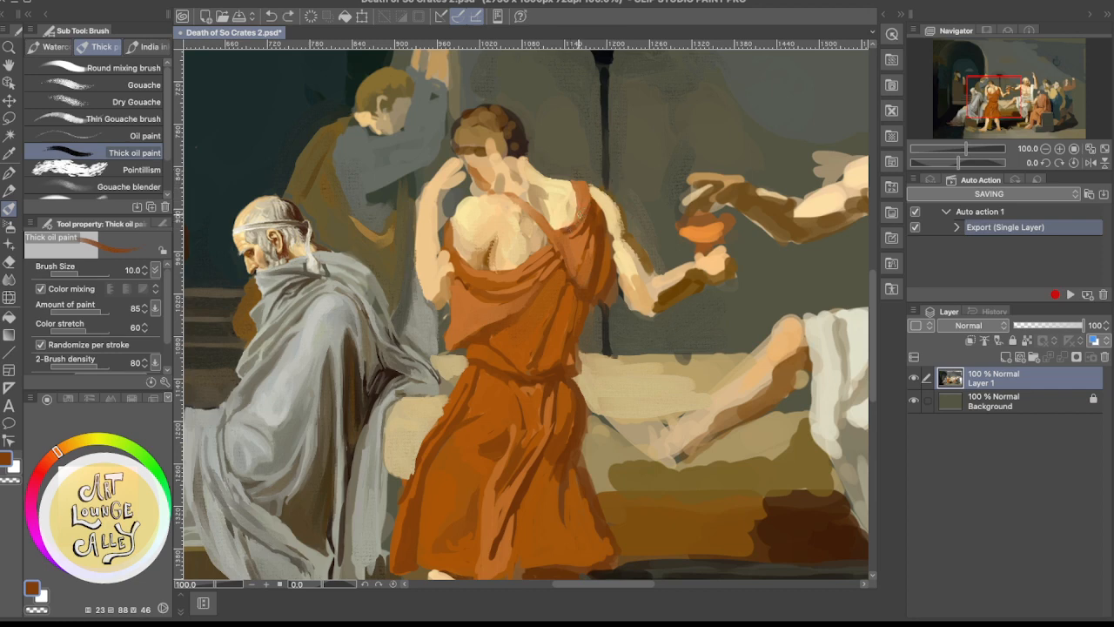
left_click_drag(582, 188, 569, 224)
left_click(584, 199, "alt")
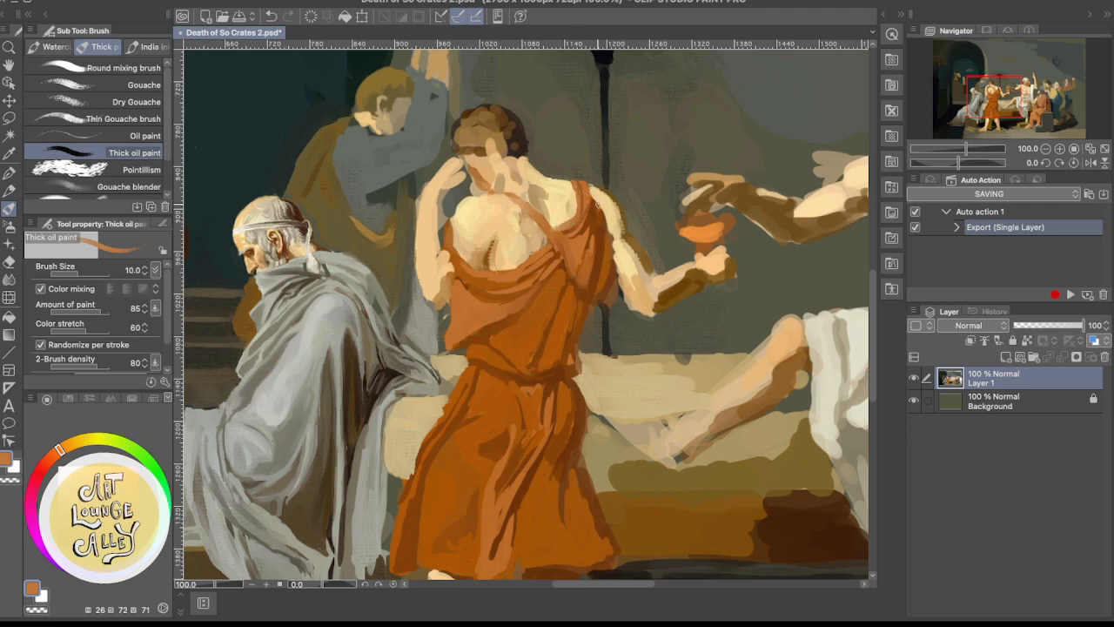
left_click(564, 217, "alt")
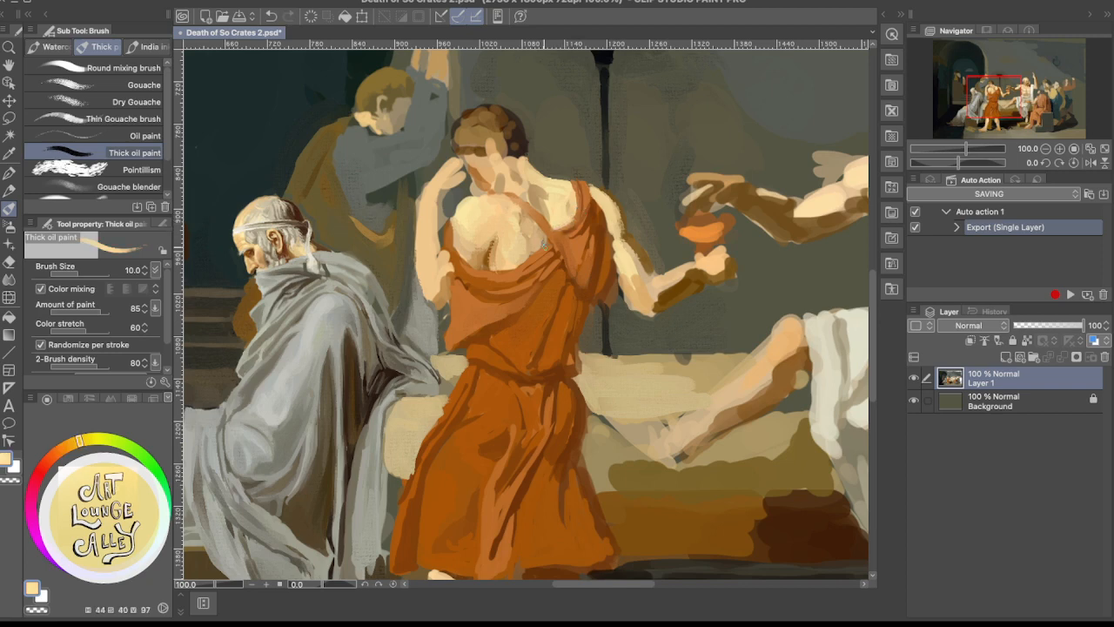
Clean up the edges between the back skin and the orange neckline and strap with sampled orange, peach and cream
left_click(539, 253, "alt")
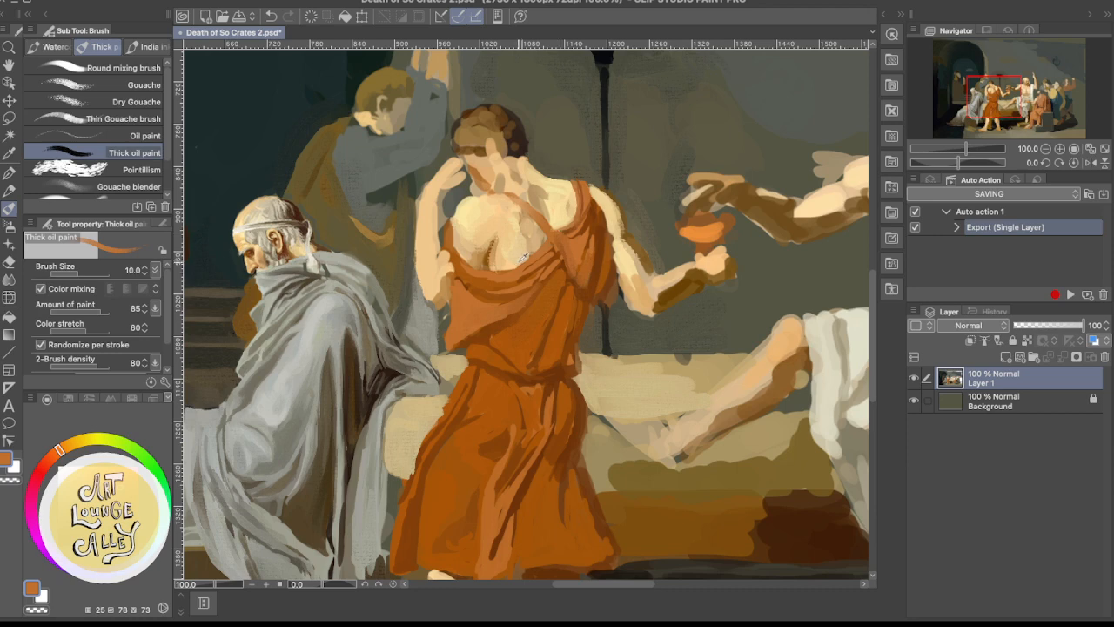
left_click(523, 253, "alt")
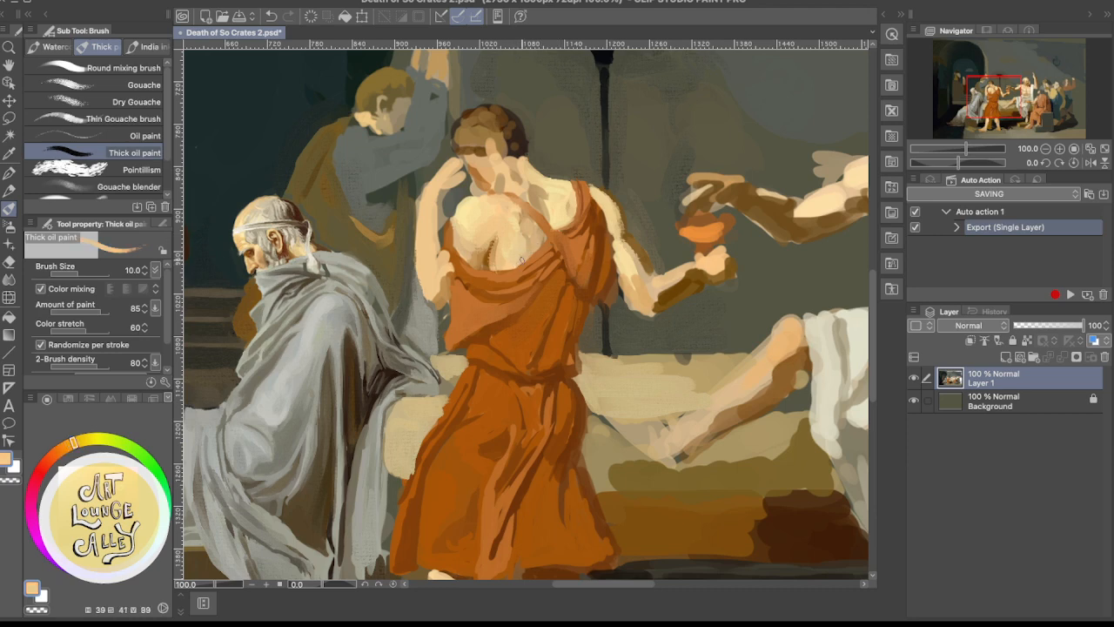
left_click(568, 196, "alt")
left_click(557, 209, "alt")
left_click(568, 214, "alt")
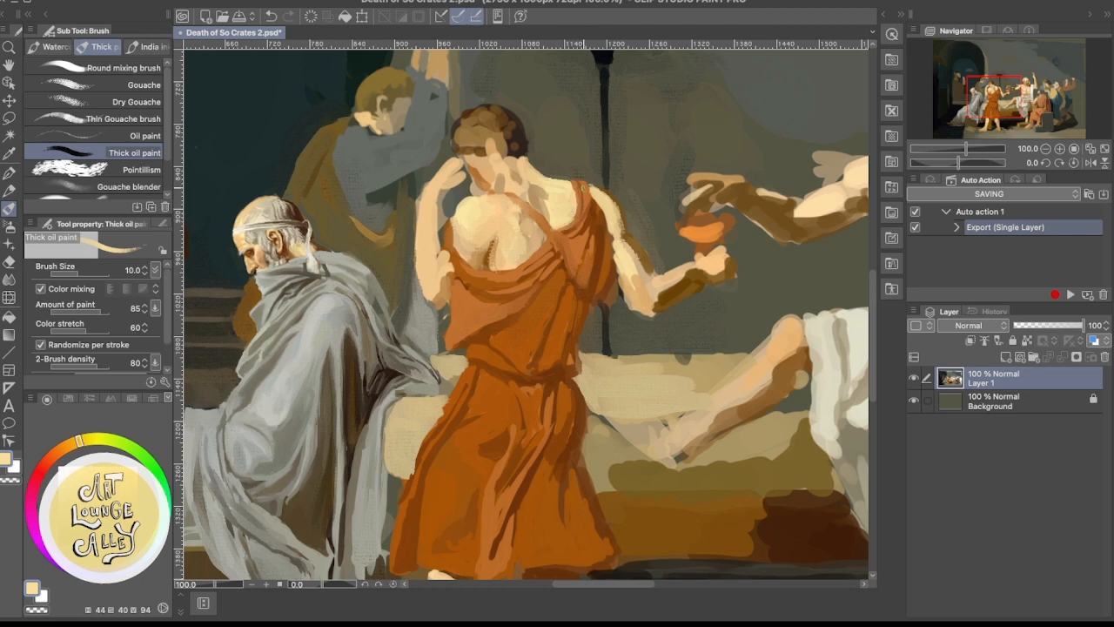
Enlarge the brush to size 30 and smooth the extended upper arm with sampled pale cream and tan
left_click(475, 204, "alt")
left_click(475, 205, "alt")
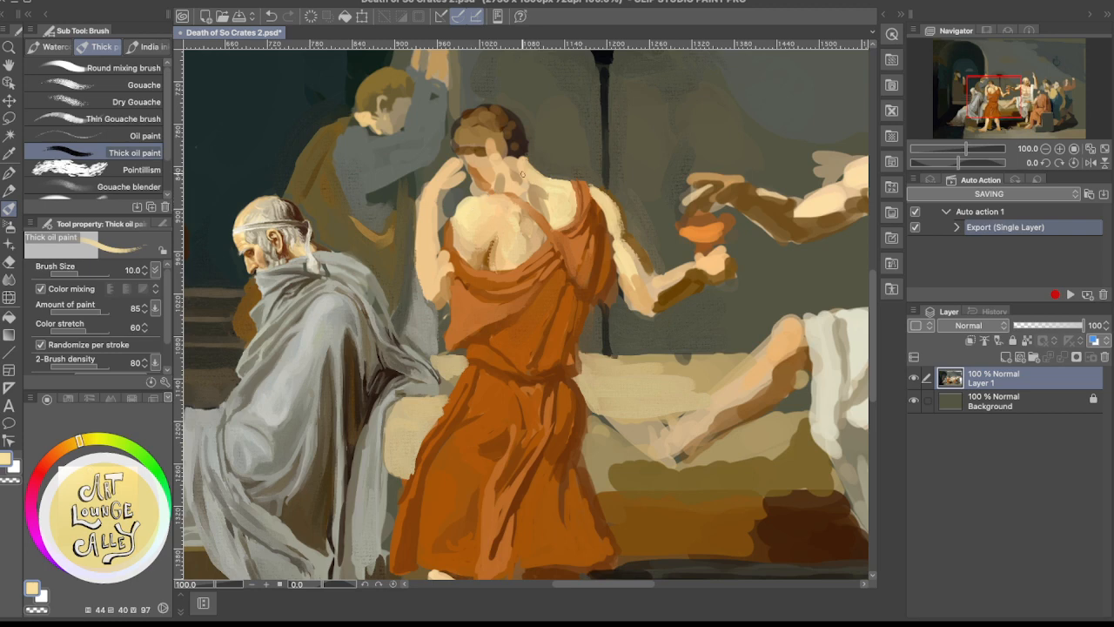
left_click(626, 258, "alt")
key("bracketright")
key("bracketright")
key("bracketright")
key("bracketright")
key("bracketright")
mouse_move(627, 280)
left_mouse_down()
mouse_move(649, 306)
mouse_move(632, 266)
left_mouse_up()
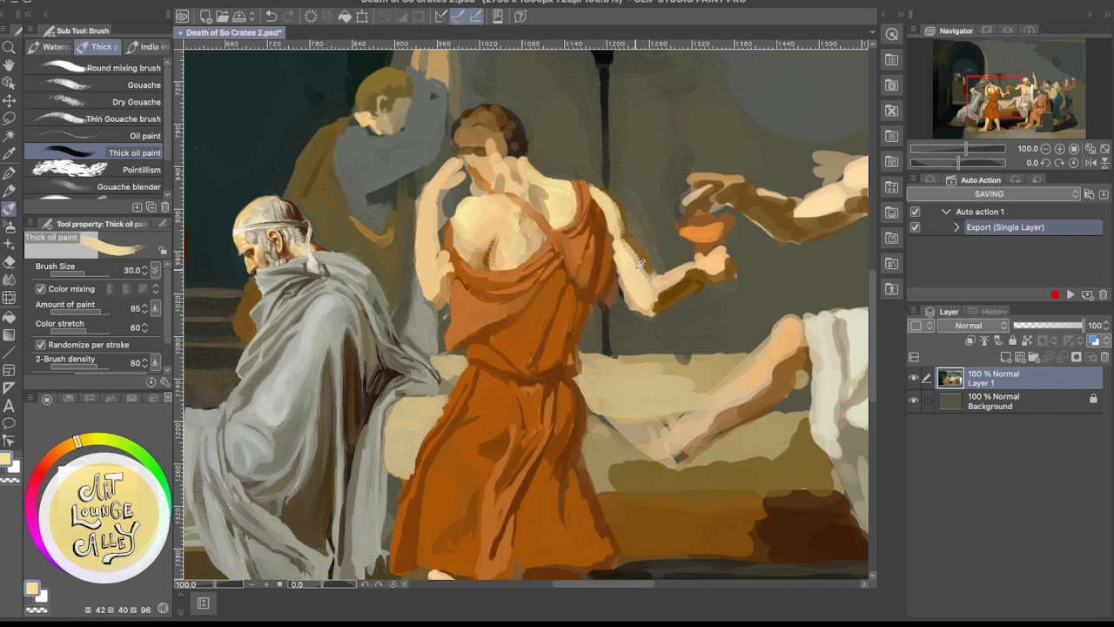
left_click(637, 255, "alt")
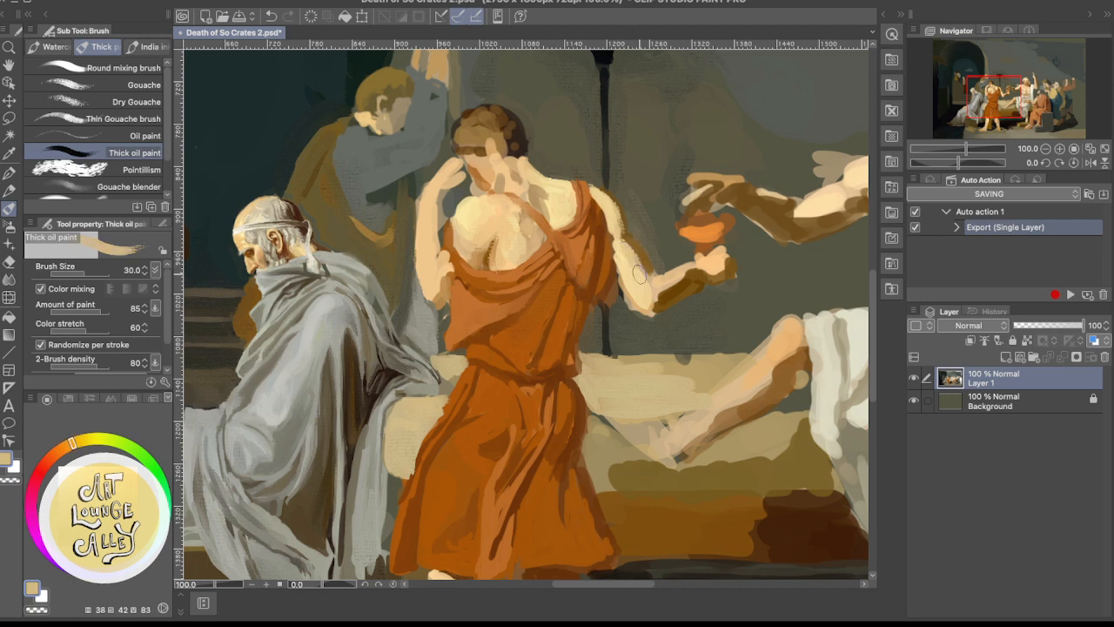
left_click(624, 237, "alt")
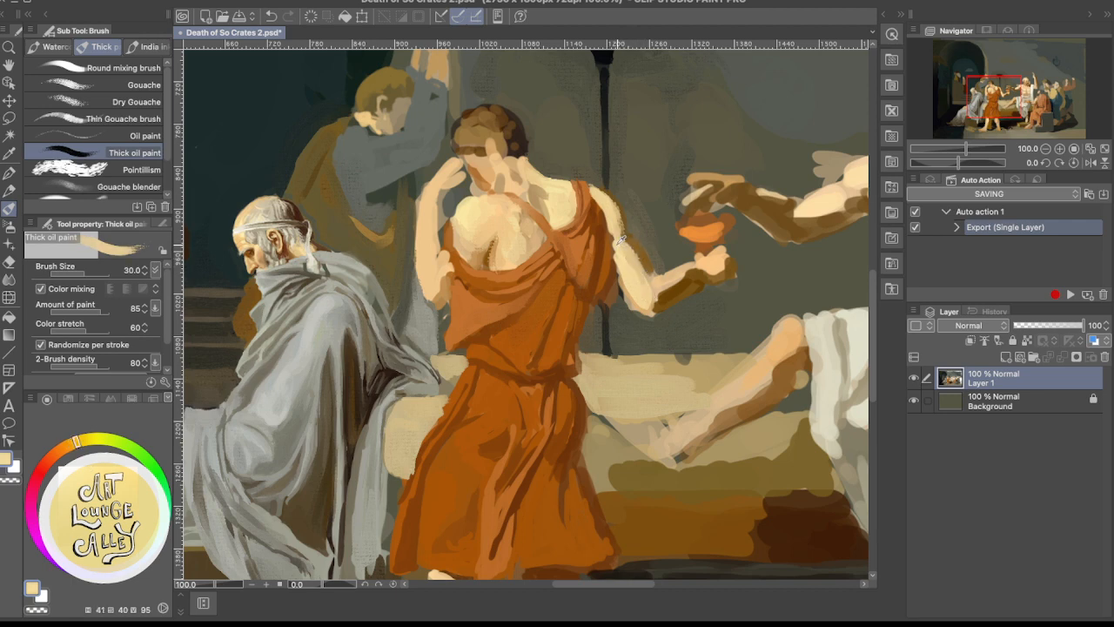
Smooth the elbow and the lit side of the extended forearm toward the wrist with sampled peach-cream
left_click(636, 288, "alt")
left_click(642, 292, "alt")
left_click(639, 290, "alt")
left_click(640, 293, "alt")
mouse_move(629, 288)
left_mouse_down()
mouse_move(653, 310)
mouse_move(640, 308)
mouse_move(685, 280)
mouse_move(643, 301)
mouse_move(695, 274)
left_mouse_up()
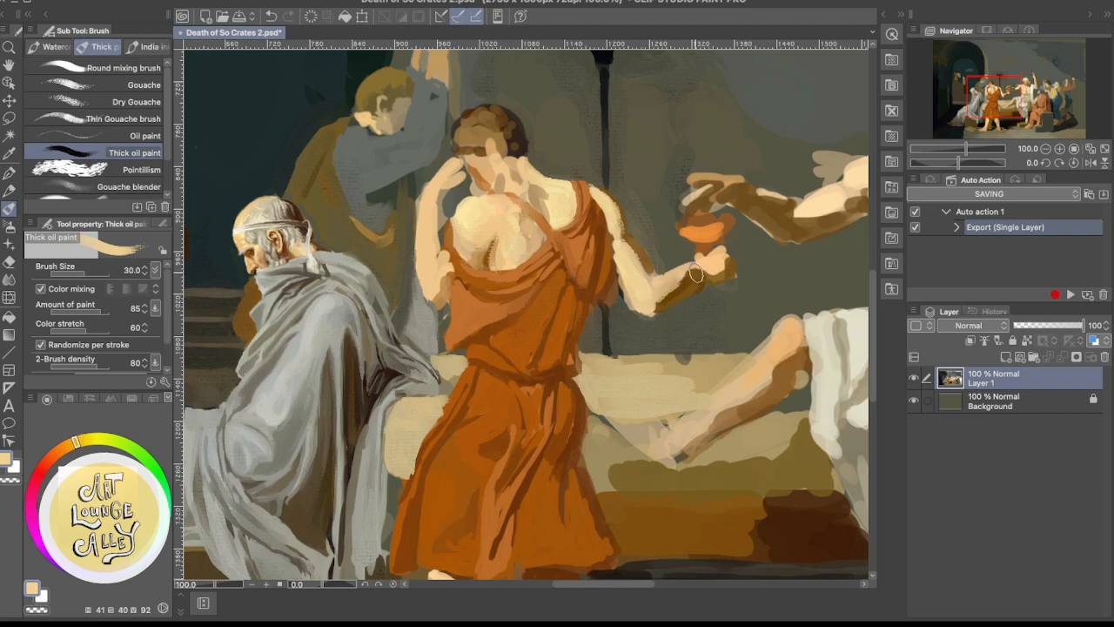
Rework the forearm's shadow side and upper edge near the cup with sampled brown and wall grey
left_click(695, 274, "alt")
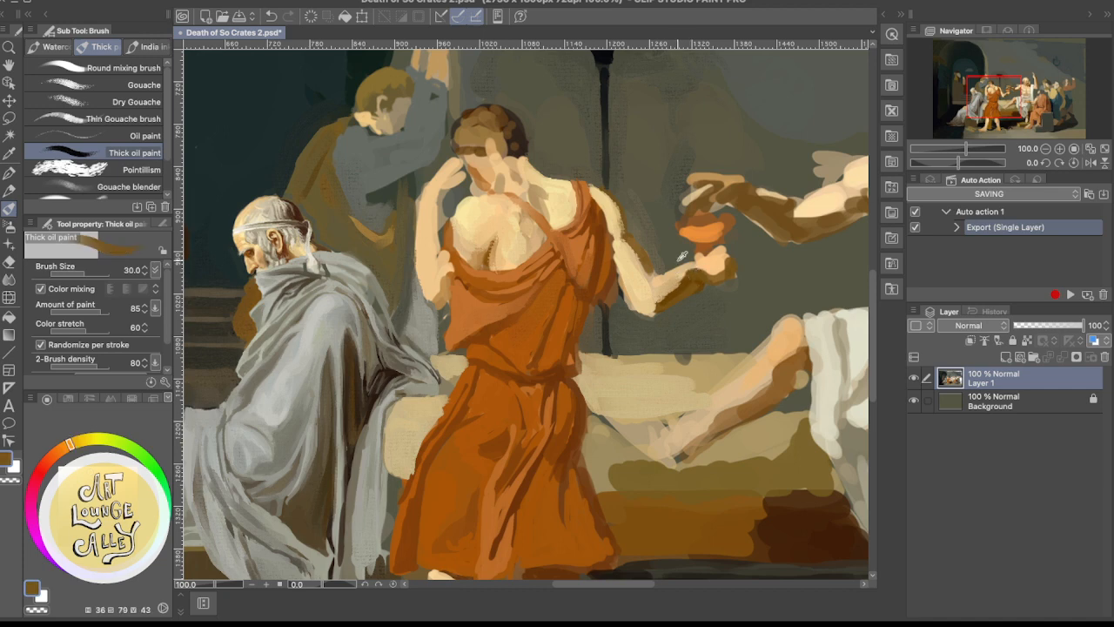
left_click(679, 260, "alt")
mouse_move(691, 260)
left_mouse_down()
mouse_move(659, 267)
mouse_move(700, 253)
mouse_move(688, 257)
mouse_move(686, 241)
mouse_move(665, 254)
mouse_move(648, 214)
mouse_move(661, 233)
mouse_move(644, 231)
mouse_move(678, 276)
mouse_move(713, 265)
mouse_move(663, 277)
mouse_move(672, 284)
mouse_move(719, 261)
mouse_move(688, 263)
mouse_move(719, 242)
left_mouse_up()
left_click(678, 277, "alt")
left_click(685, 277, "alt")
left_click(679, 265, "alt")
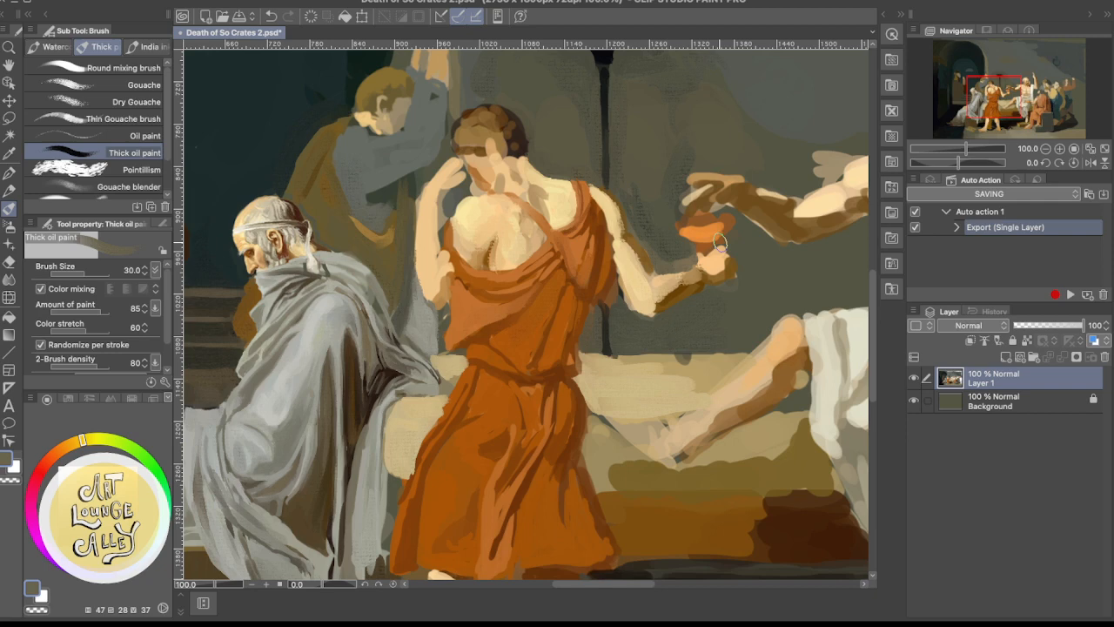
Repaint the wall between the extended arm and the cup with sampled dark olive-grey
left_click(669, 243, "alt")
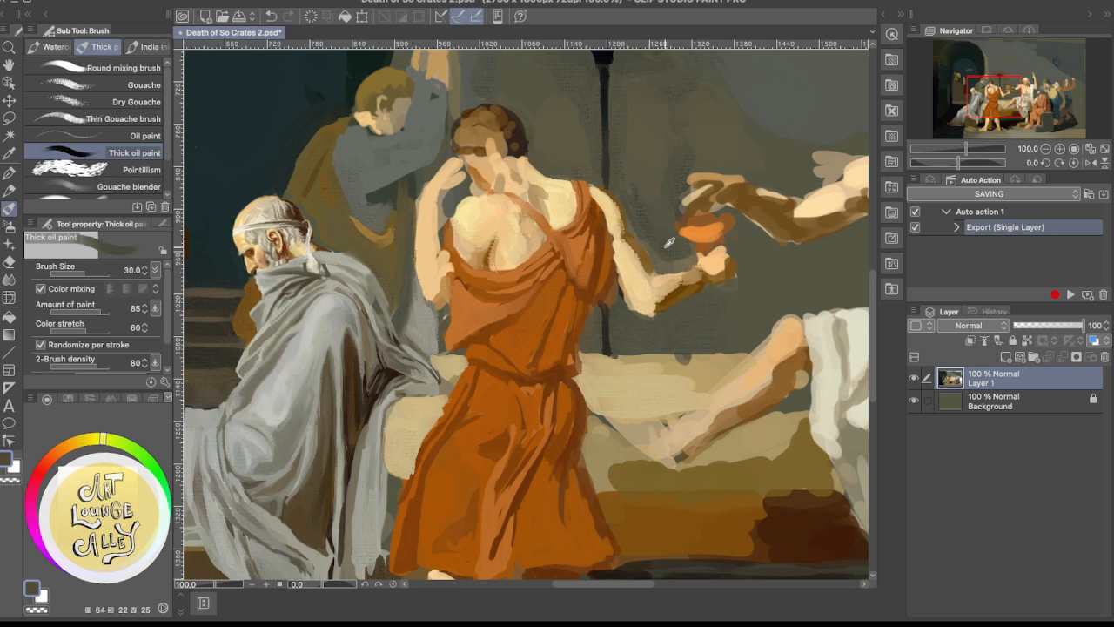
left_click(675, 259, "alt")
mouse_move(666, 260)
left_mouse_down()
mouse_move(686, 260)
mouse_move(654, 266)
mouse_move(634, 213)
left_mouse_up()
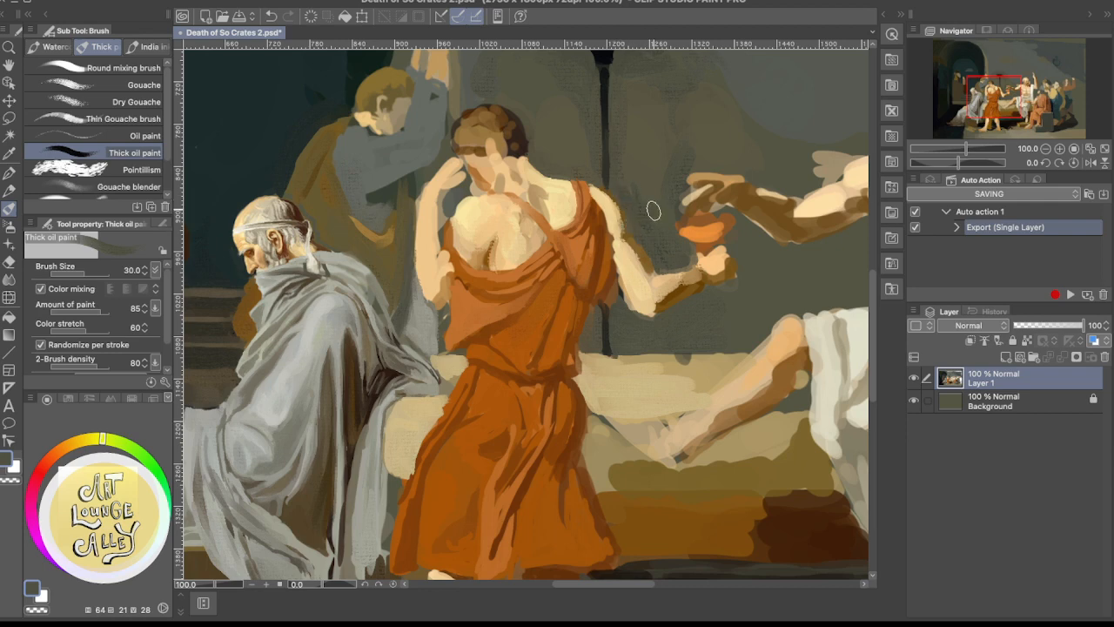
left_click_drag(666, 224, 655, 279)
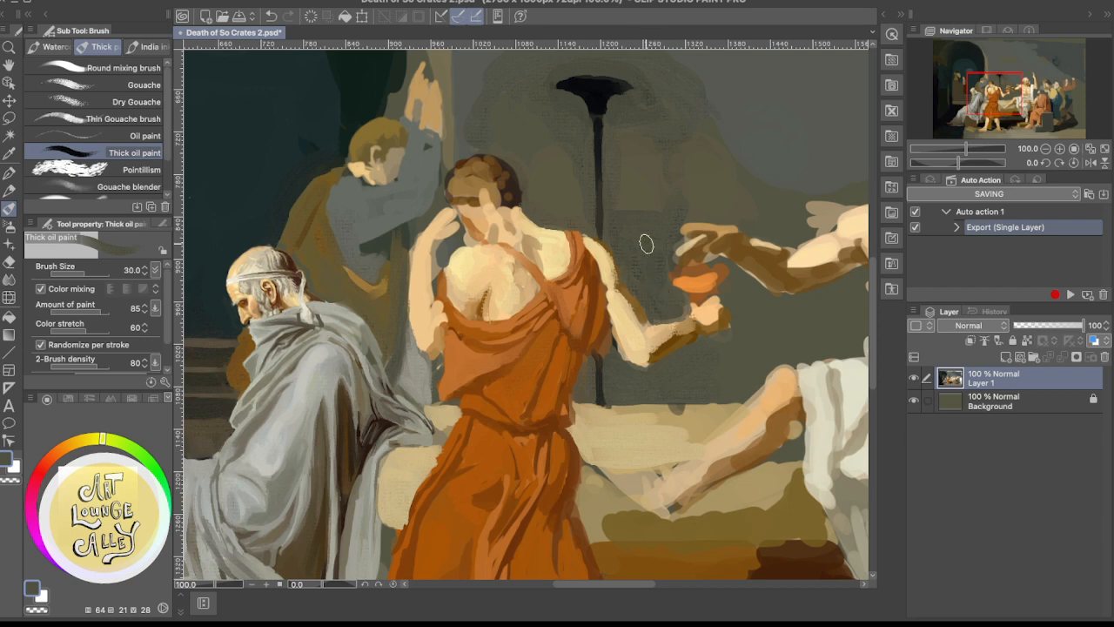
scroll(644, 244, "down", 3)
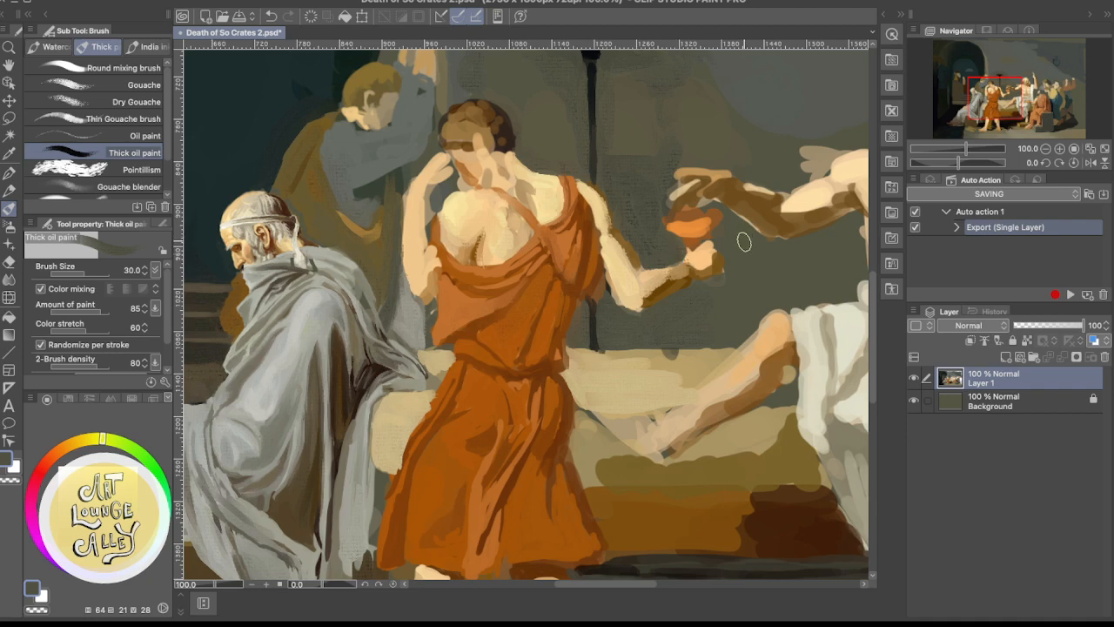
Reshape the hand holding the cup with sampled orange-peach, trimming its outer edge with the wall's olive-grey
left_click(684, 261, "alt")
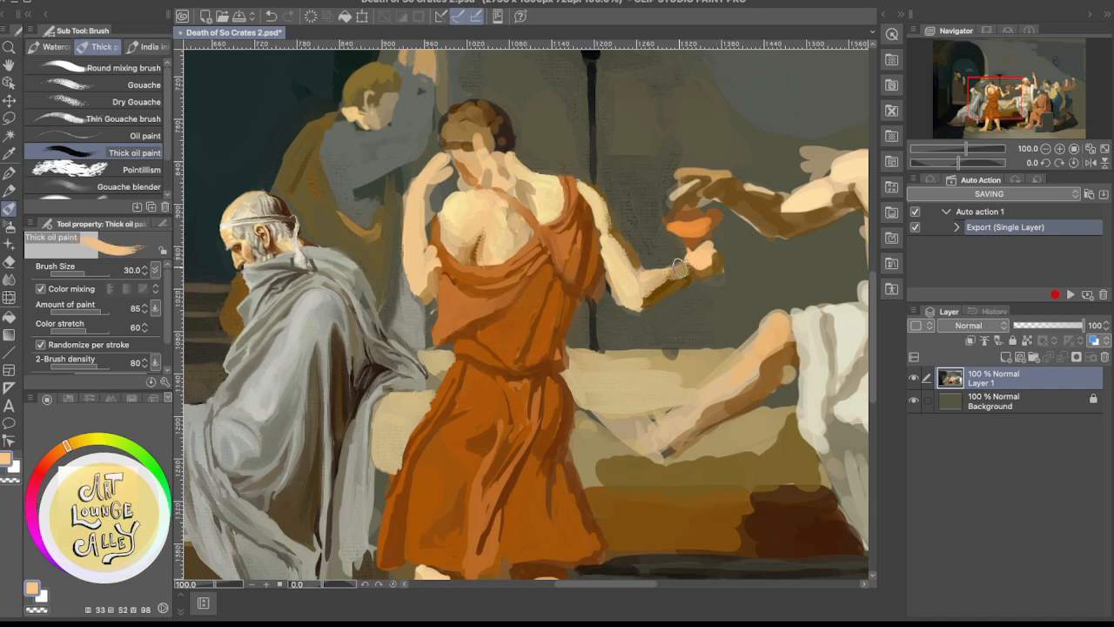
left_click(733, 246, "alt")
left_click_drag(715, 249, 712, 257)
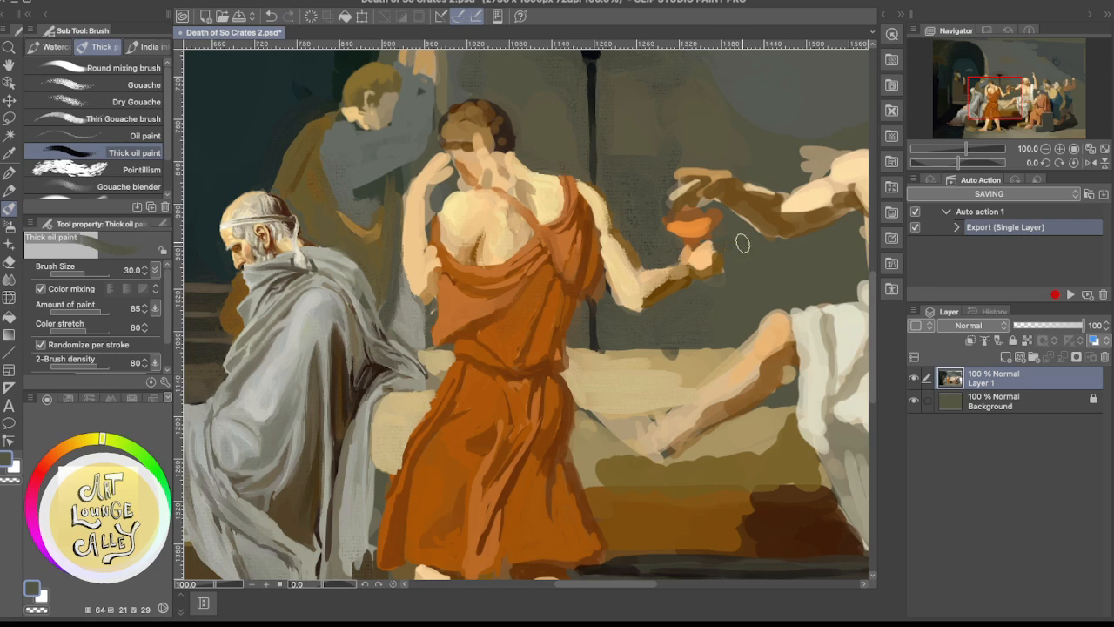
left_click(717, 244, "alt")
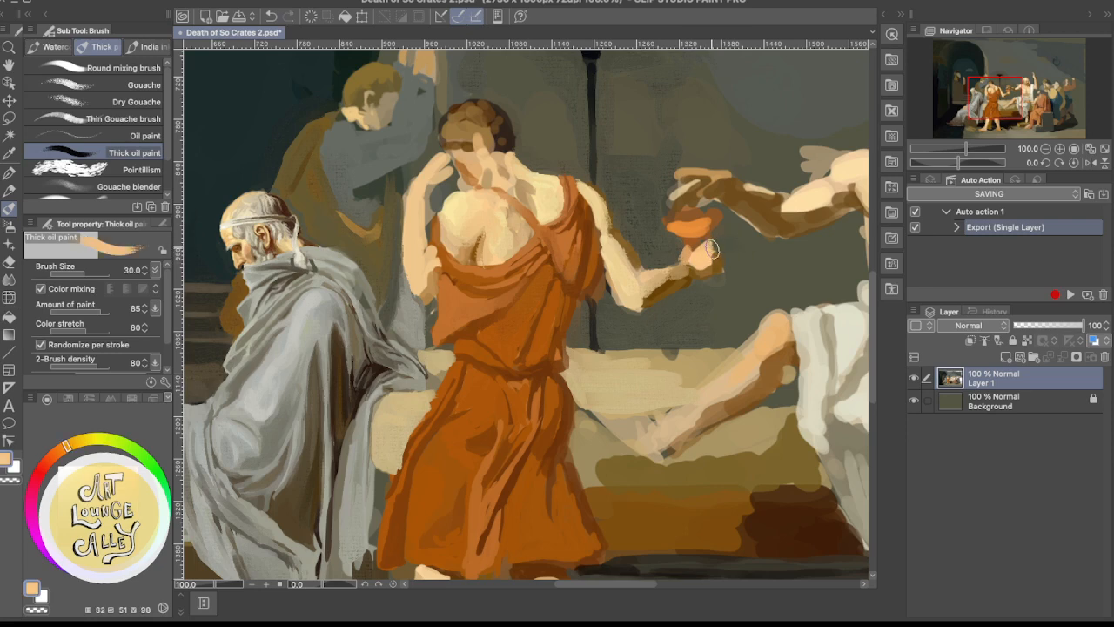
Reduce the brush to size 7 and refine the fingers beneath the cup with sampled peach
key("bracketleft")
key("bracketleft")
key("bracketleft")
key("bracketleft")
key("bracketleft")
key("bracketleft")
key("bracketleft")
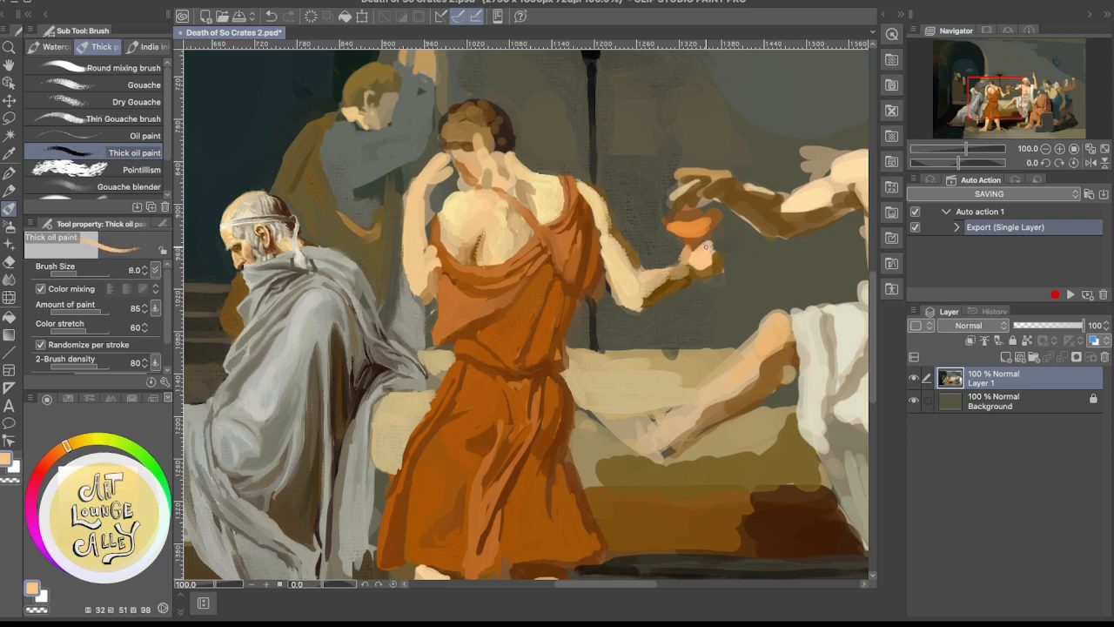
key("bracketleft")
left_click(702, 254, "alt")
left_click(697, 251, "alt")
Trim the underside of the forearm and wrist with sampled olive-grey wall colour
left_click(699, 289, "alt")
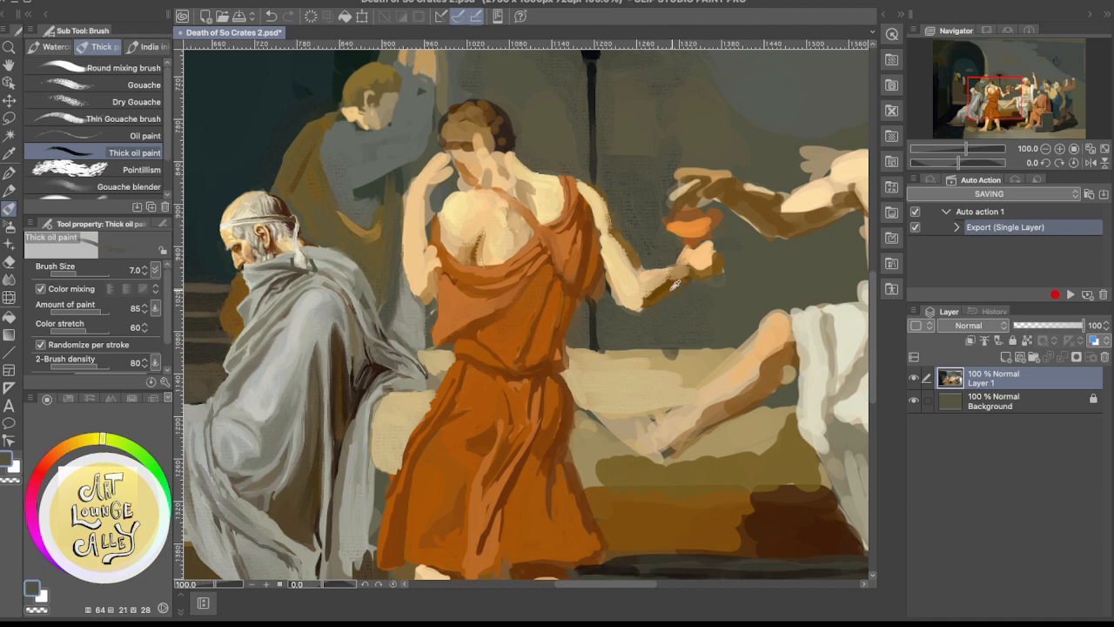
left_click(676, 284, "alt")
left_click(697, 288, "alt")
left_click(667, 285, "alt")
Blend the light and shadow across the wrist and forearm with sampled peach, tan, dark brown and pale cream
left_click(688, 253, "alt")
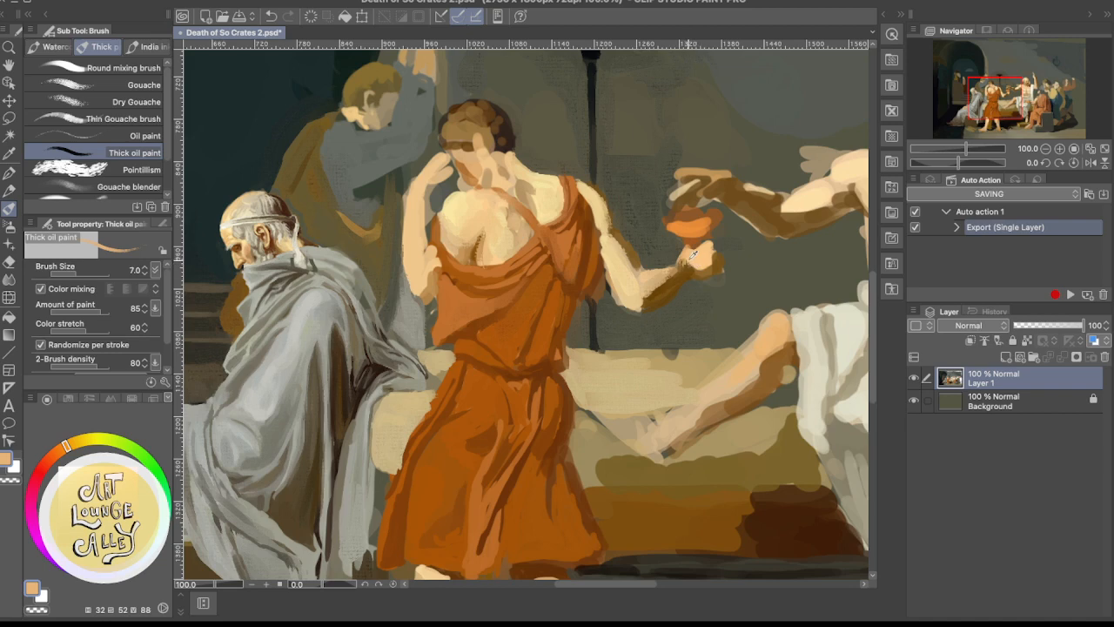
left_click(687, 256, "alt")
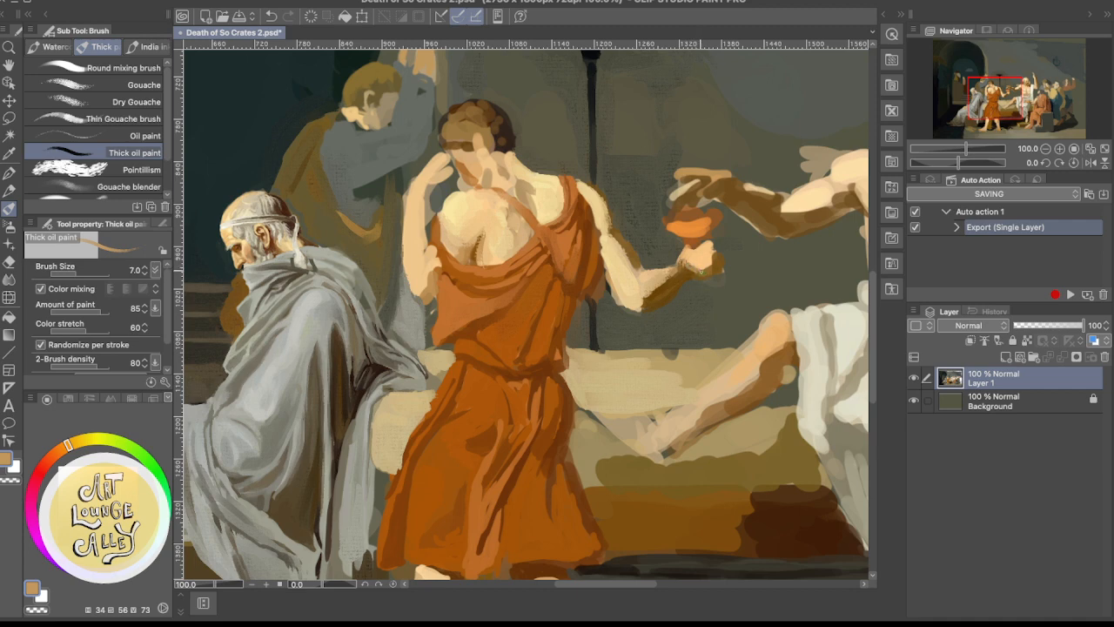
left_click(689, 269, "alt")
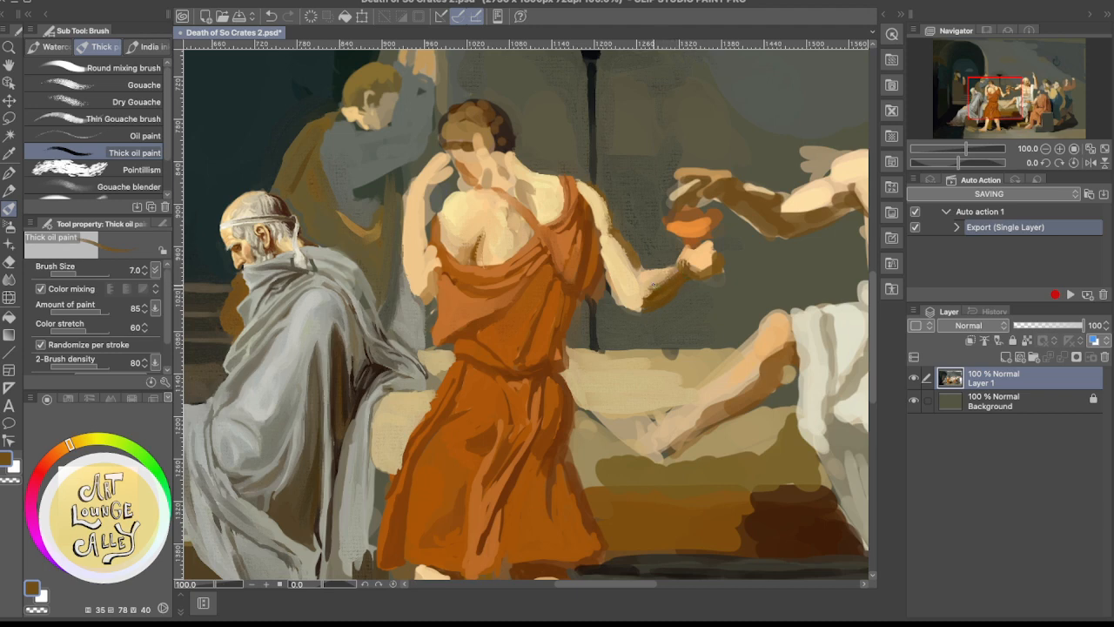
left_click(665, 284, "alt")
left_click(646, 275, "alt")
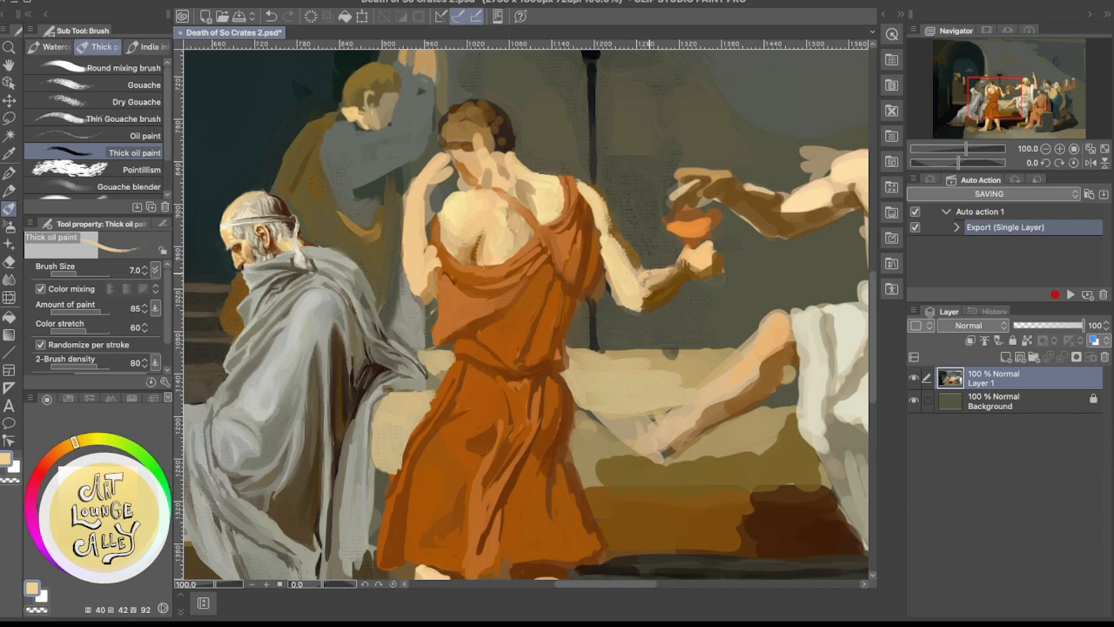
left_click(652, 258, "alt")
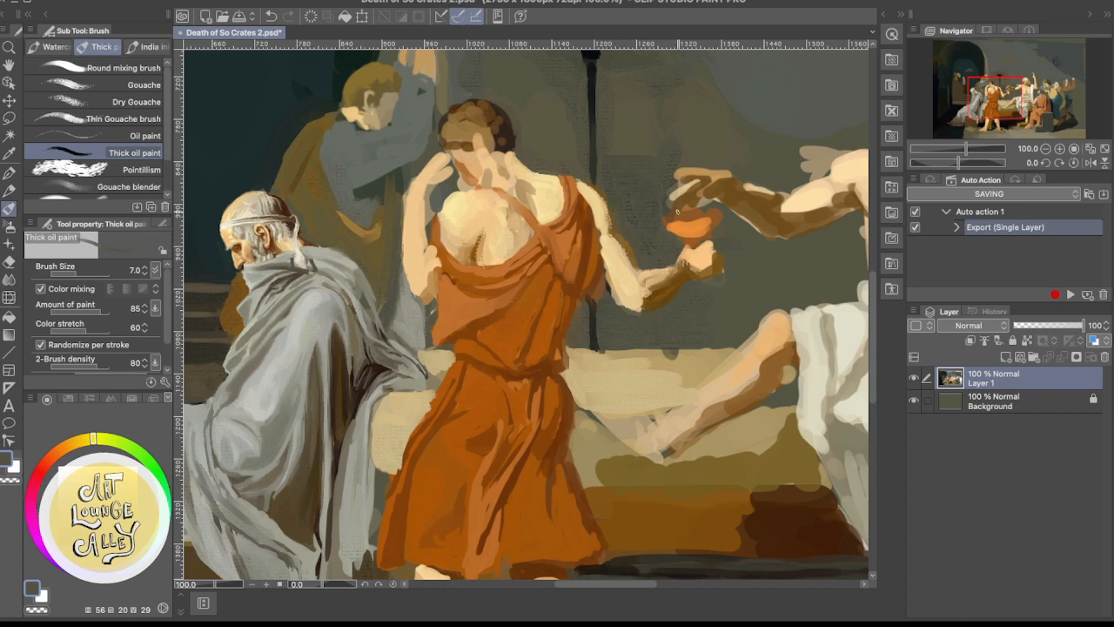
Enlarge the brush to size 17 and rework the upper arm's outer edge with sampled brown and pale peach
left_click(603, 192, "alt")
key("bracketright")
key("bracketright")
key("bracketright")
key("bracketright")
key("bracketright")
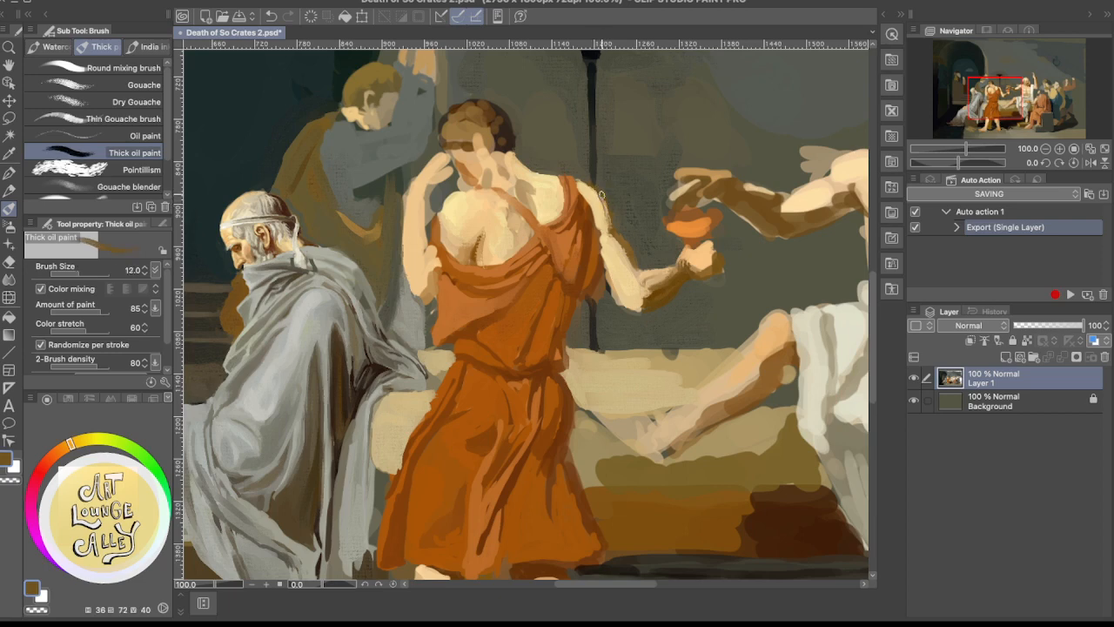
mouse_move(606, 216)
left_mouse_down()
mouse_move(603, 185)
mouse_move(606, 204)
mouse_move(589, 181)
mouse_move(610, 229)
left_mouse_up()
left_click(610, 193, "alt")
left_click_drag(586, 190, 605, 210)
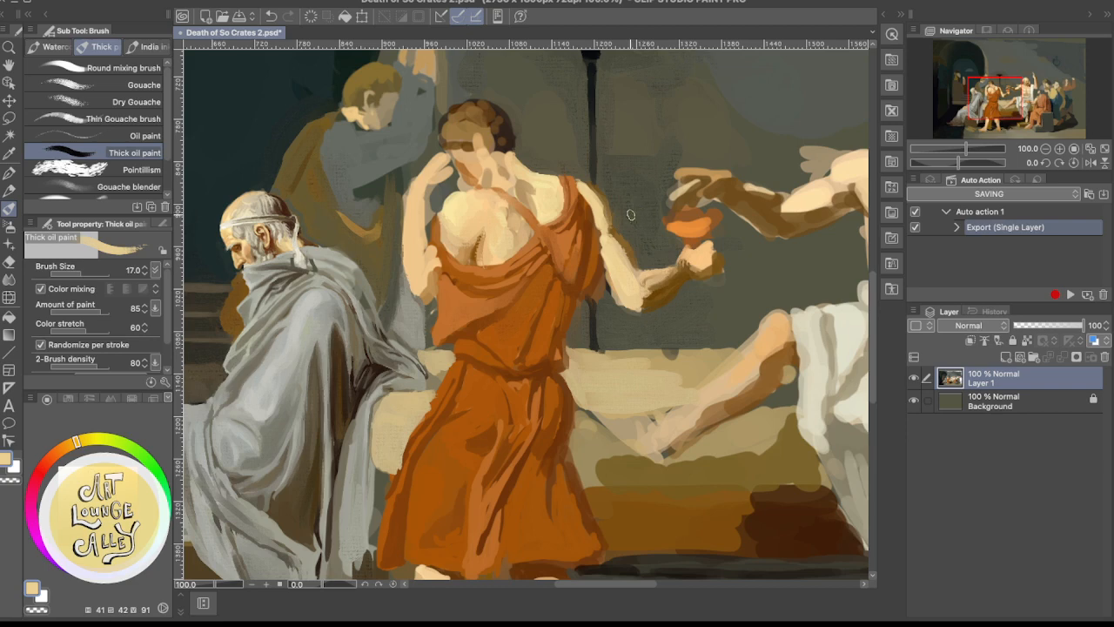
Shade the outer edge of the upper arm just below the shoulder with sampled tan-brown tones
left_click(607, 198, "alt")
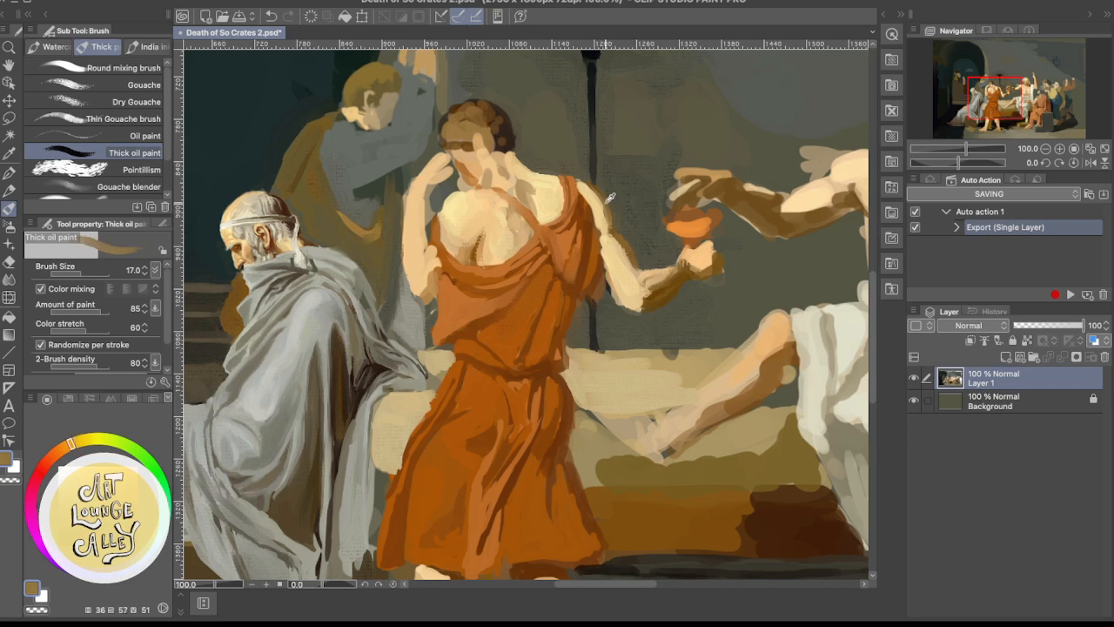
left_click(609, 197, "alt")
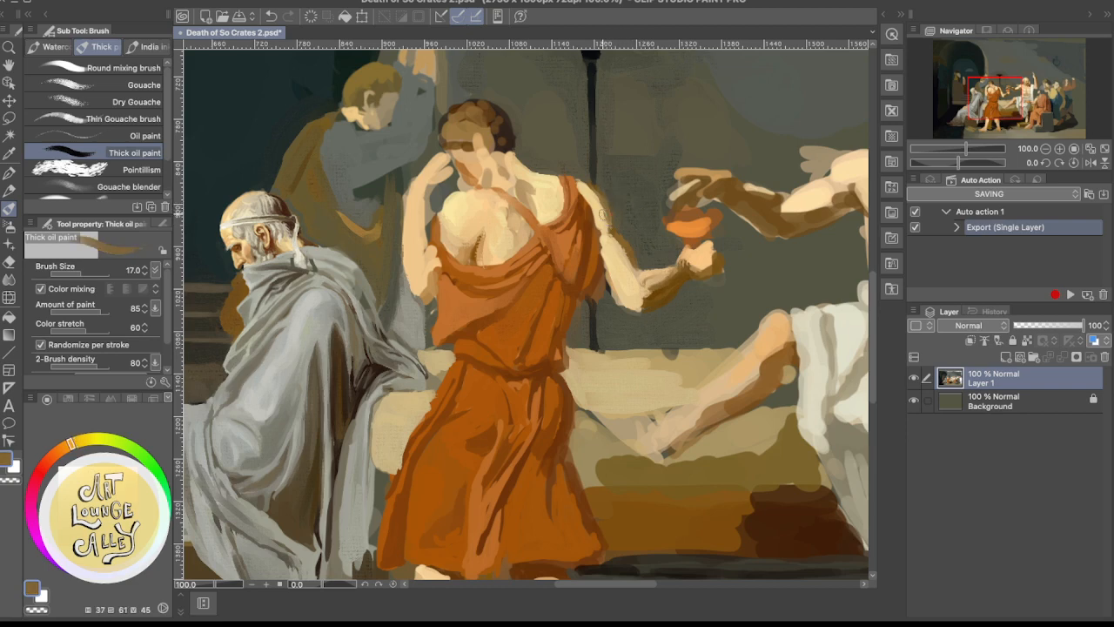
left_click(607, 200, "alt")
left_click(607, 196, "alt")
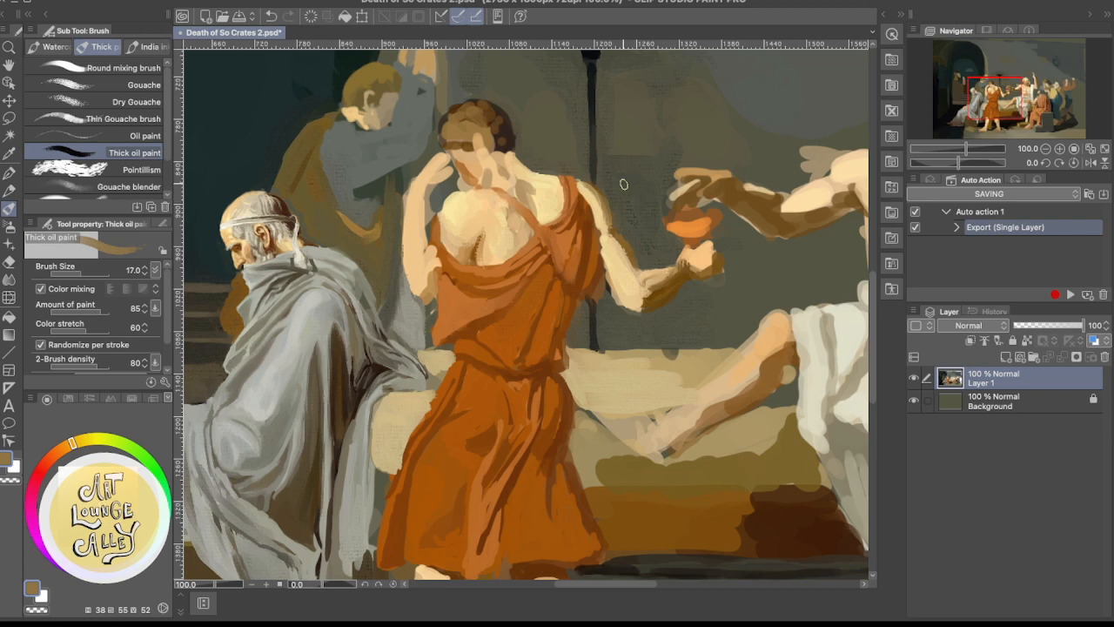
Trim the shoulder's outer contour with sampled olive-grey wall colour and soften the arm's edge with light tan
left_click(598, 174, "alt")
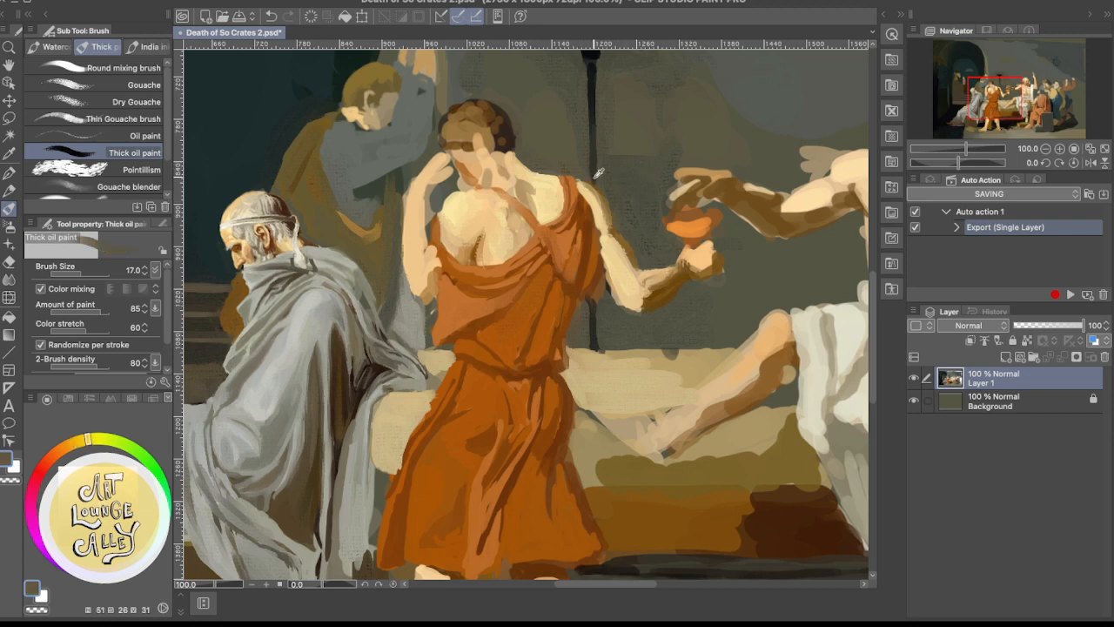
left_click(605, 204, "alt")
left_click(595, 197, "alt")
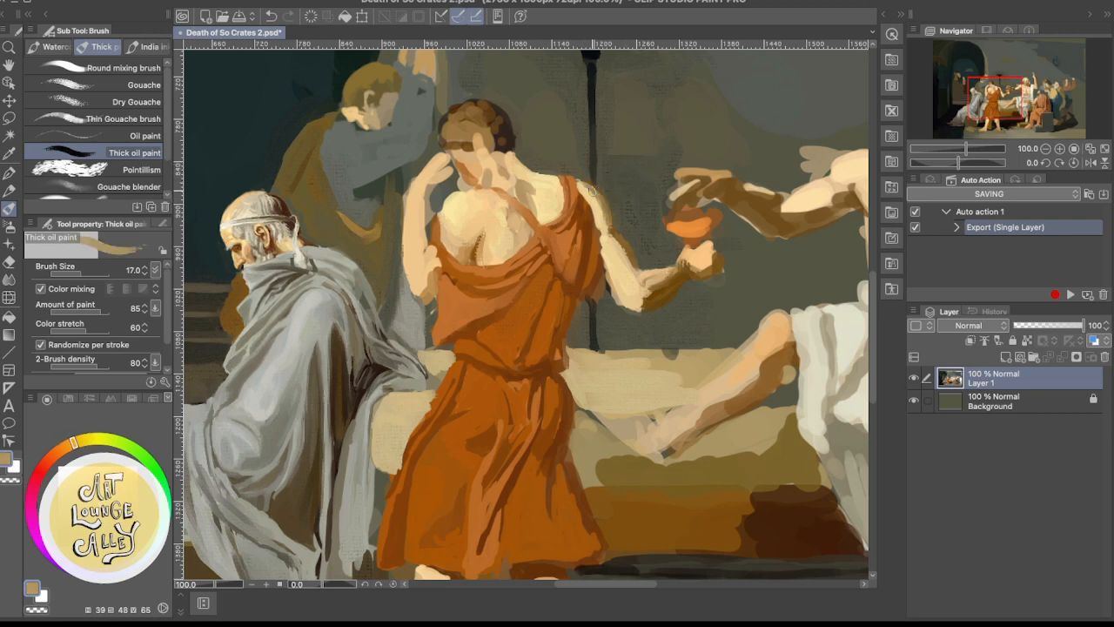
left_click(581, 168, "alt")
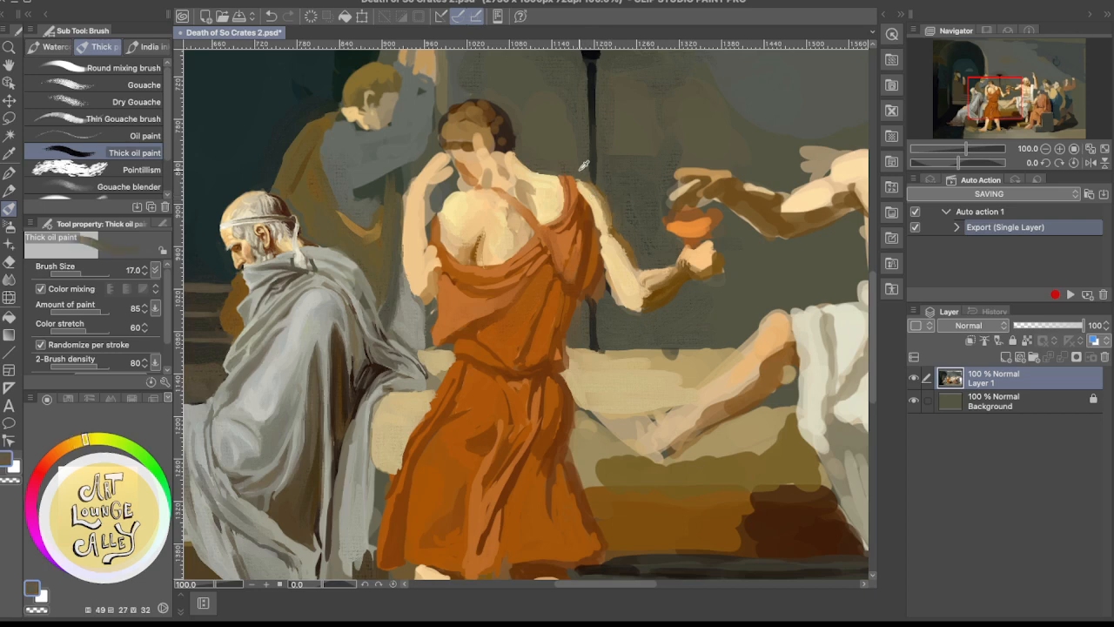
left_click(584, 166, "alt")
Blend the elbow with sampled tan and pale cream, and refine the upper arm's inner edge beside the orange robe
left_click(618, 278, "alt")
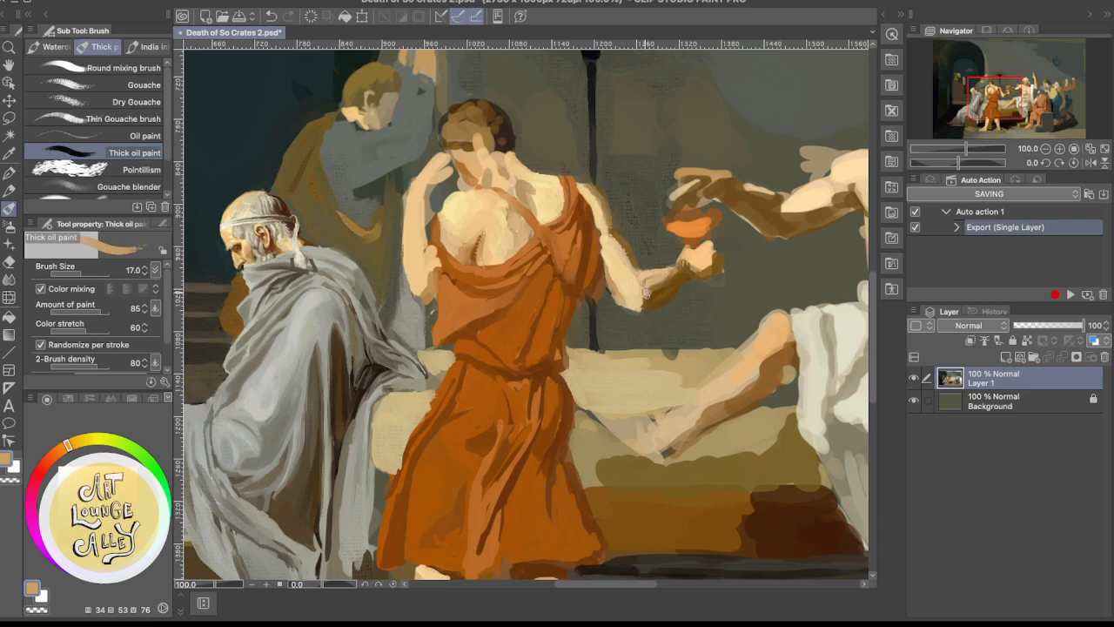
left_click(630, 295, "alt")
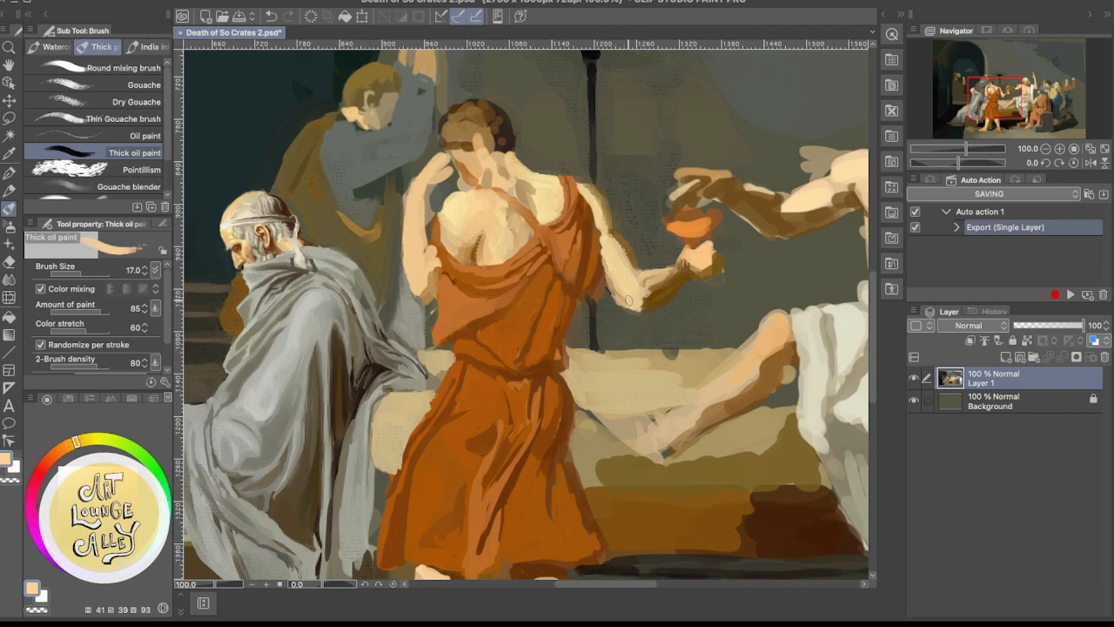
left_click(604, 229, "alt")
left_click_drag(603, 232, 605, 266)
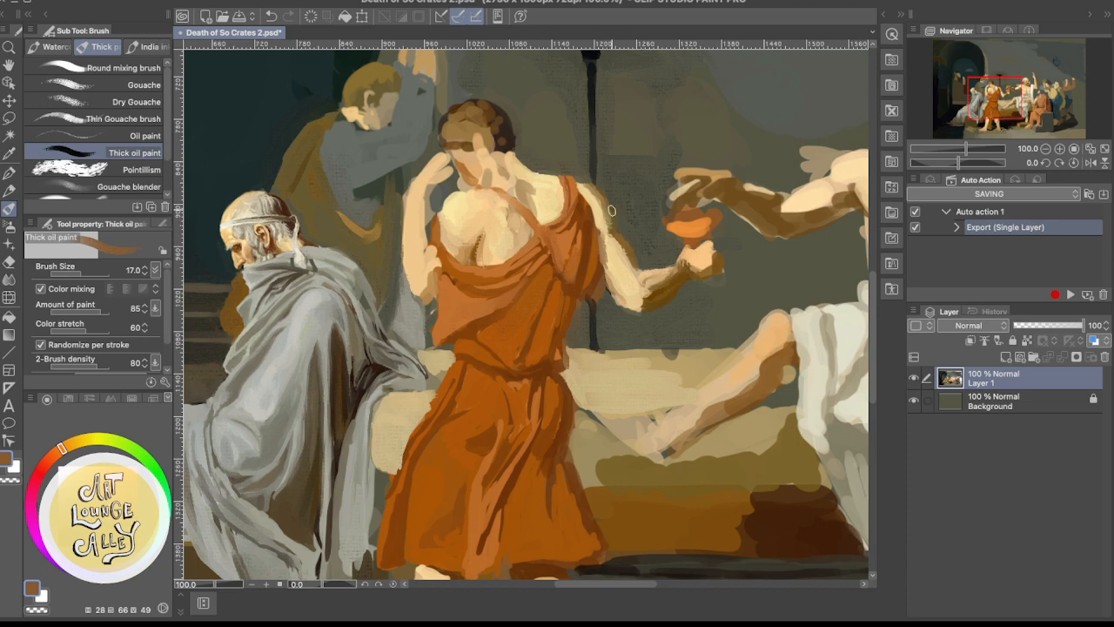
Undo the reddish-brown stroke on the upper arm and brush sampled pale peach below the shoulder instead
left_click_drag(606, 223, 595, 202)
key("super+z")
left_click(592, 190, "alt")
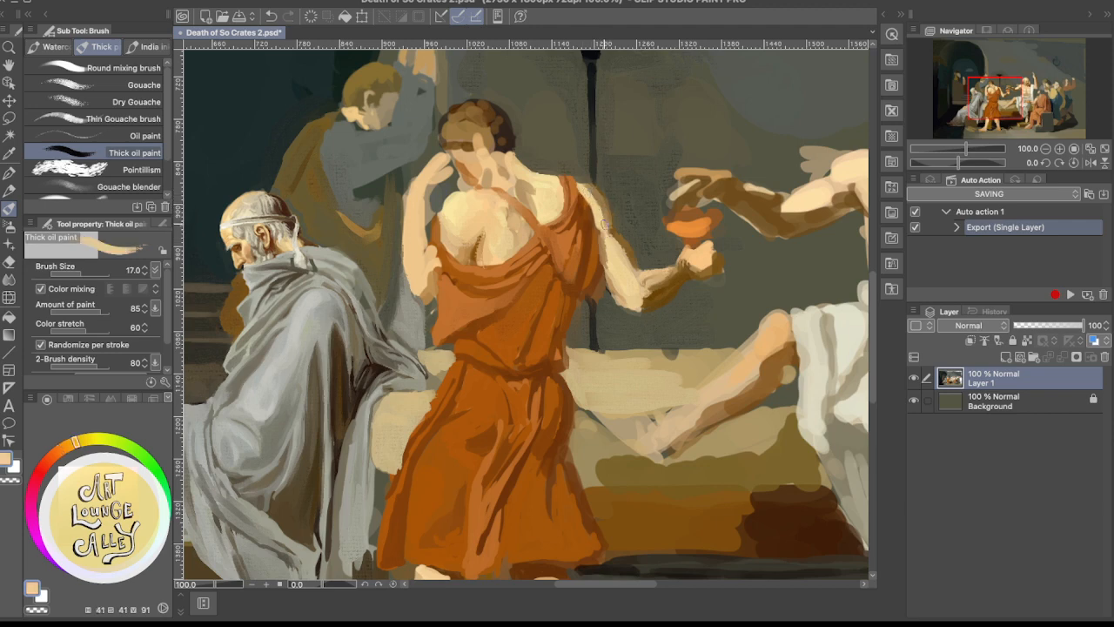
left_click_drag(602, 212, 595, 197)
Redefine the top of the shoulder with sampled olive-grey and golden cream, adding tan along the arm's shadow edge
left_click(589, 178, "alt")
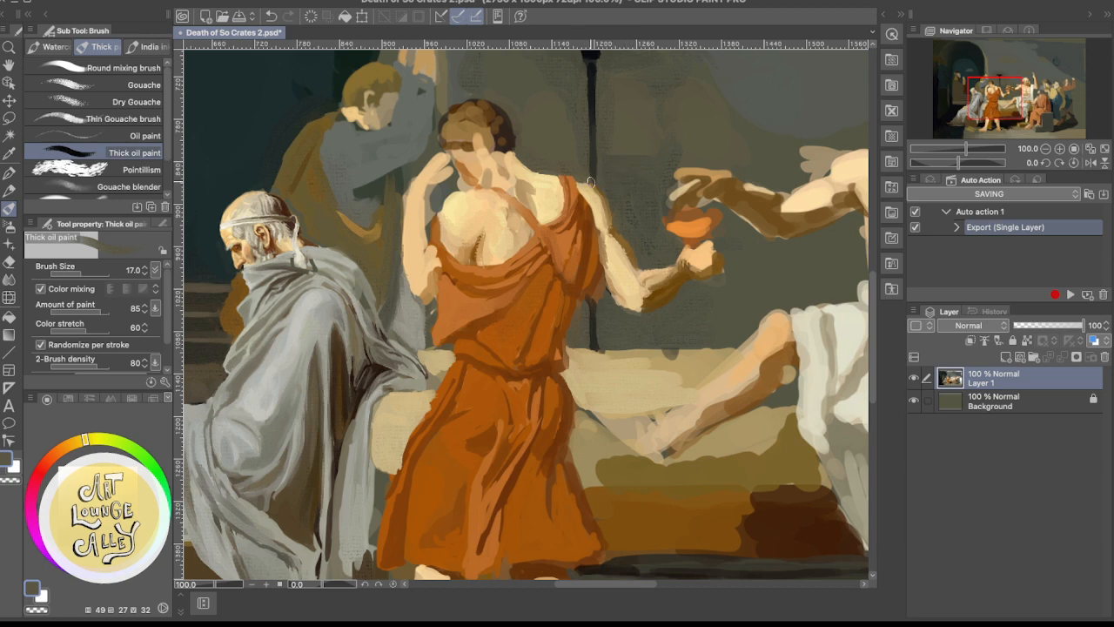
left_click(592, 186, "alt")
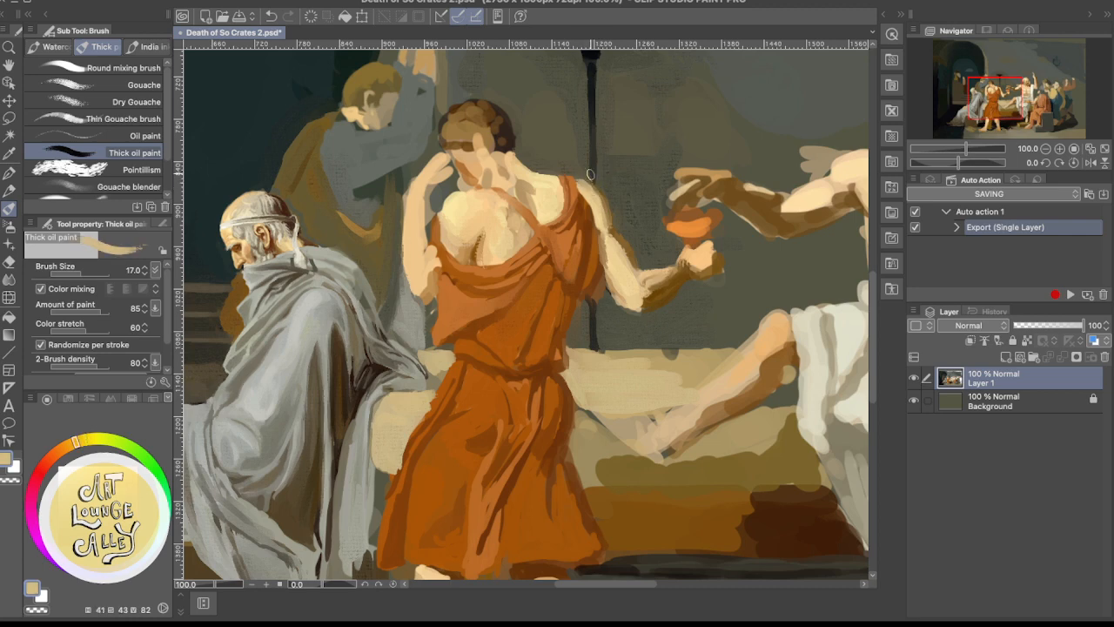
left_click(589, 175, "alt")
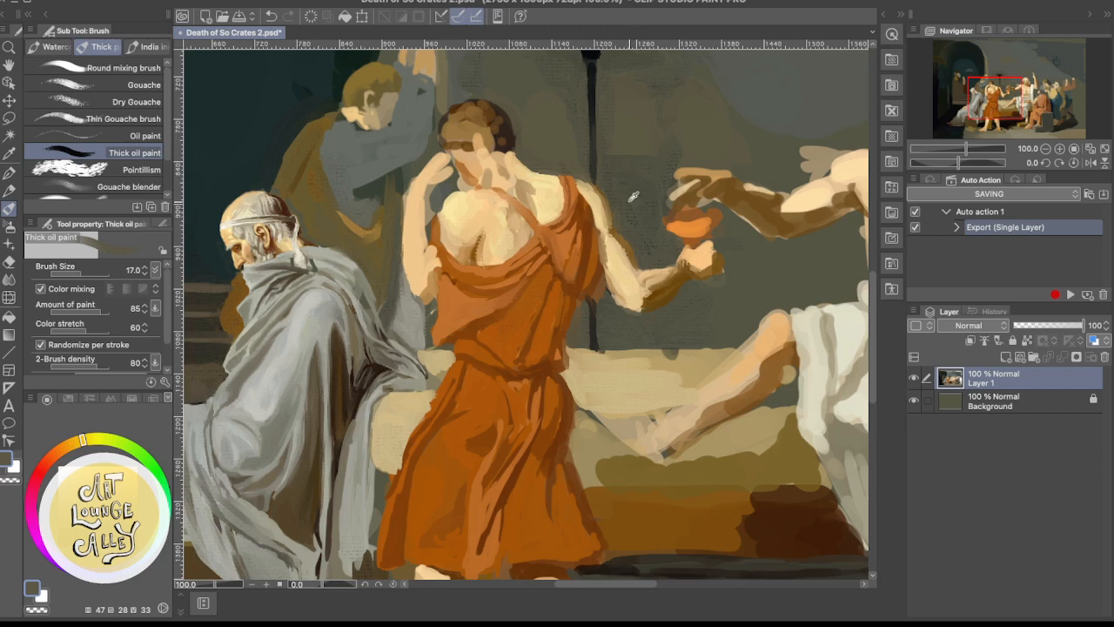
left_click(608, 191, "alt")
left_click(607, 201, "alt")
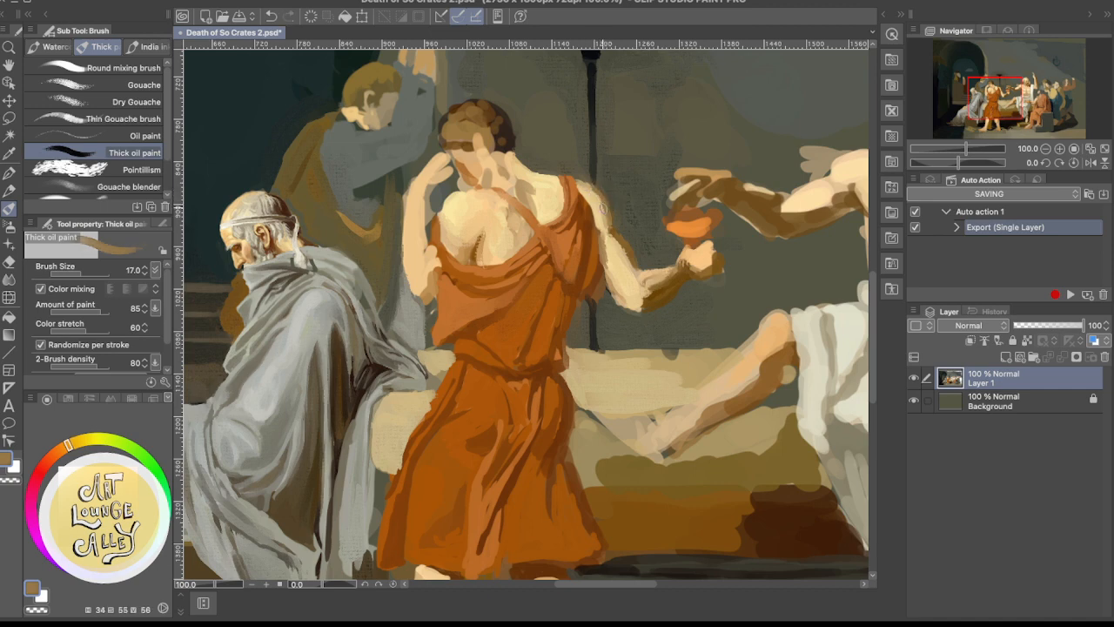
Lighten the upper arm with sampled golden cream and cut back its outer edge with the wall's dark grey
left_click(601, 202, "alt")
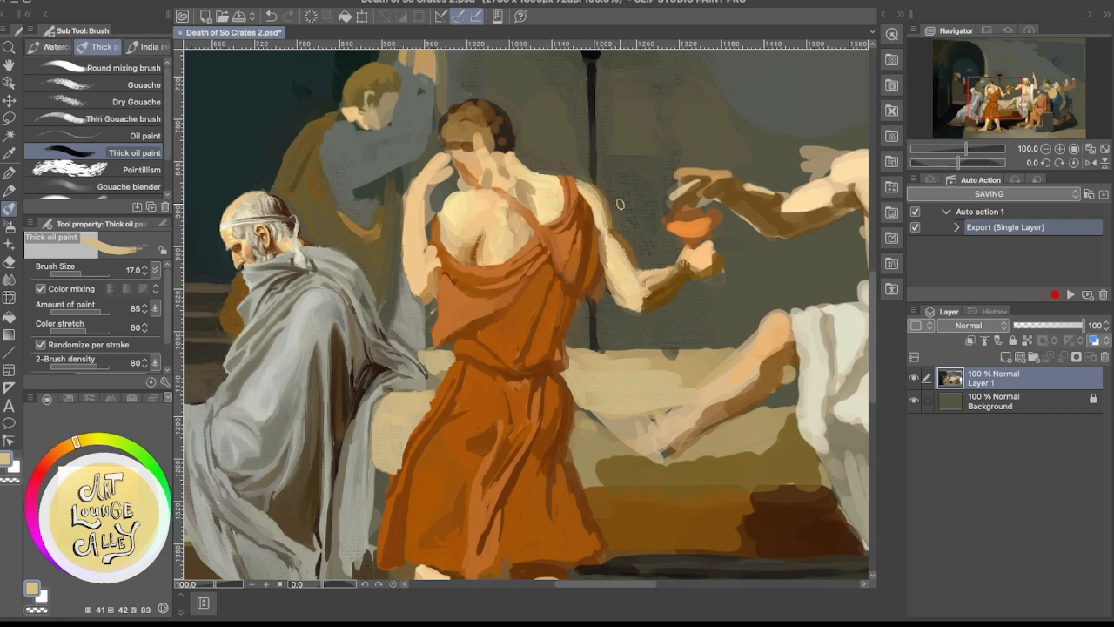
left_click(619, 182, "alt")
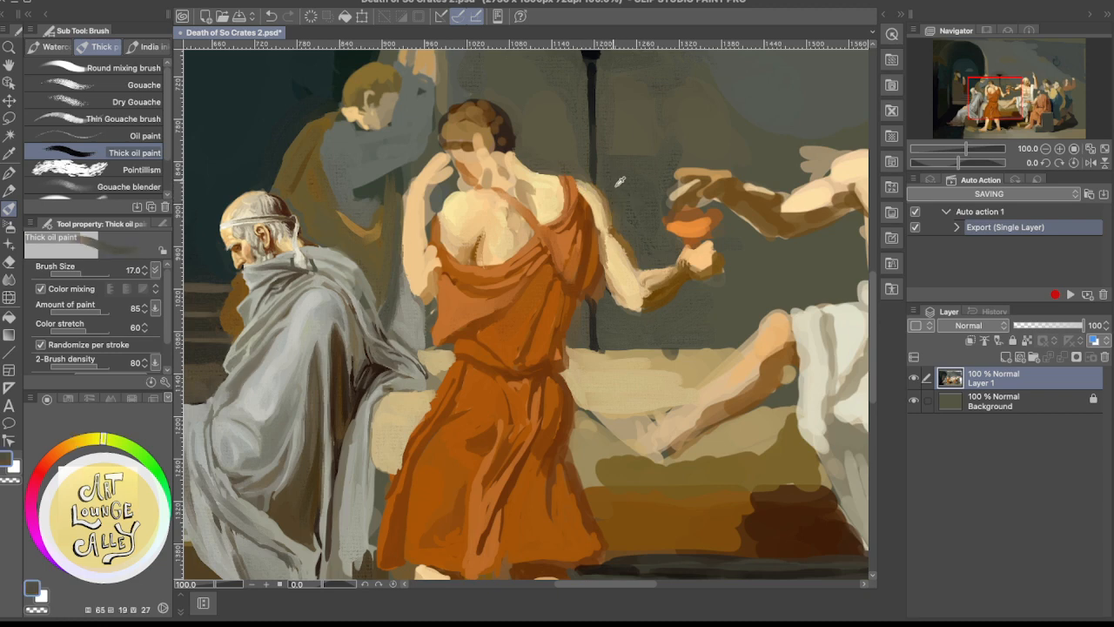
left_click_drag(600, 184, 614, 210)
Paint a sampled brown shadow down the upper arm's outer edge and blend it inward with peach
left_click(616, 226, "alt")
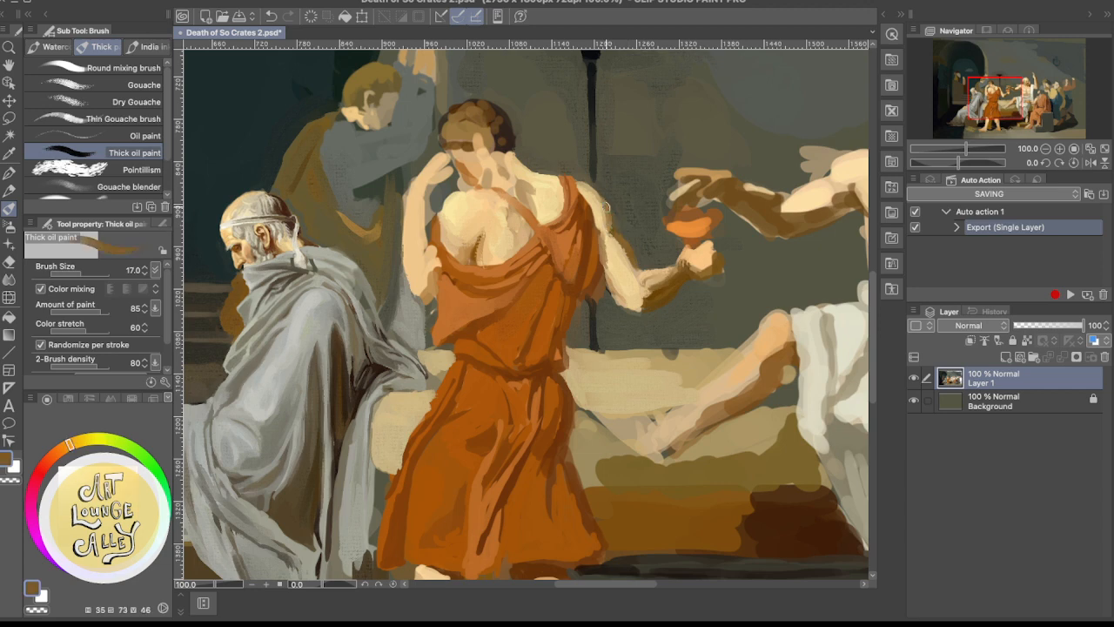
left_click_drag(606, 203, 609, 229)
left_click(618, 228, "alt")
left_click(599, 202, "alt")
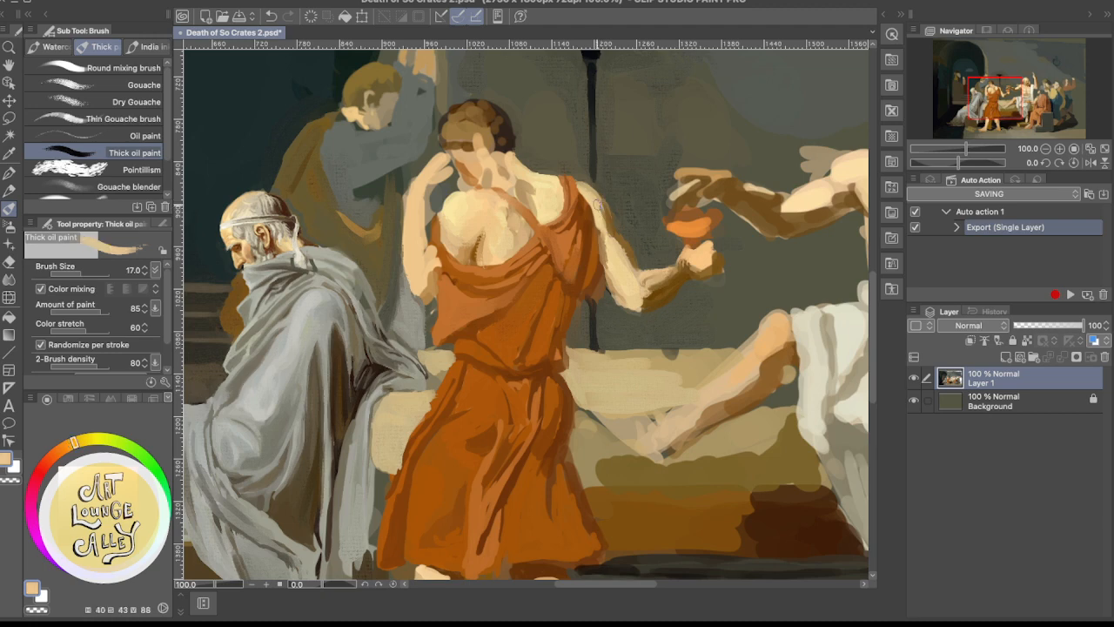
Blend the lower upper arm and inner elbow with sampled cream, light tan and brown
left_click(620, 250, "alt")
left_click(624, 280, "alt")
left_click(631, 290, "alt")
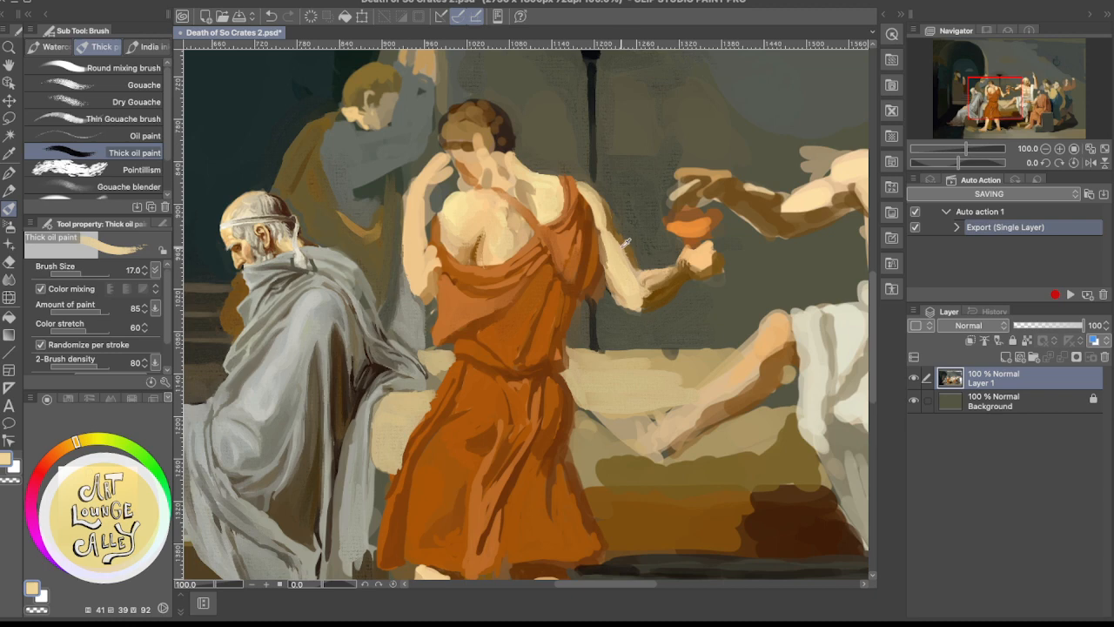
left_click(623, 245, "alt")
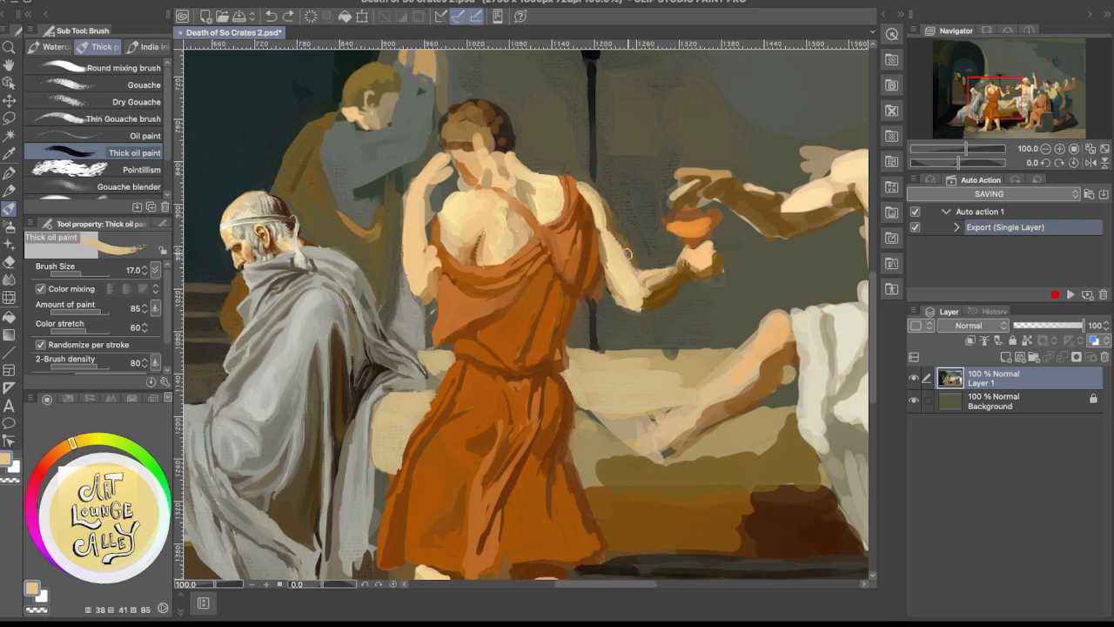
left_click(626, 254, "alt")
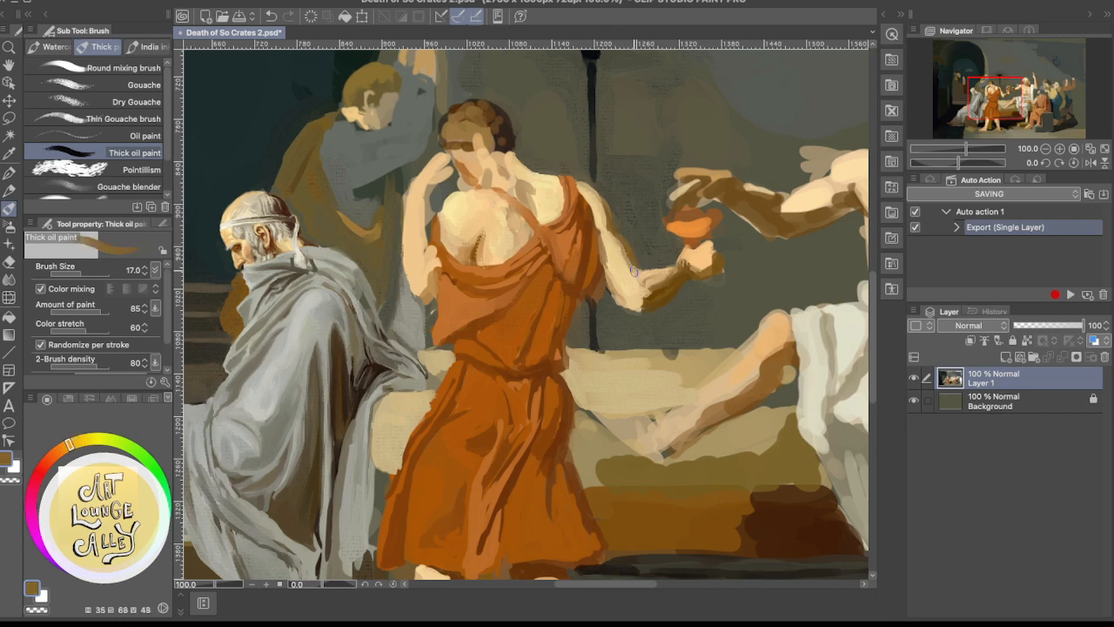
left_click(624, 254, "alt")
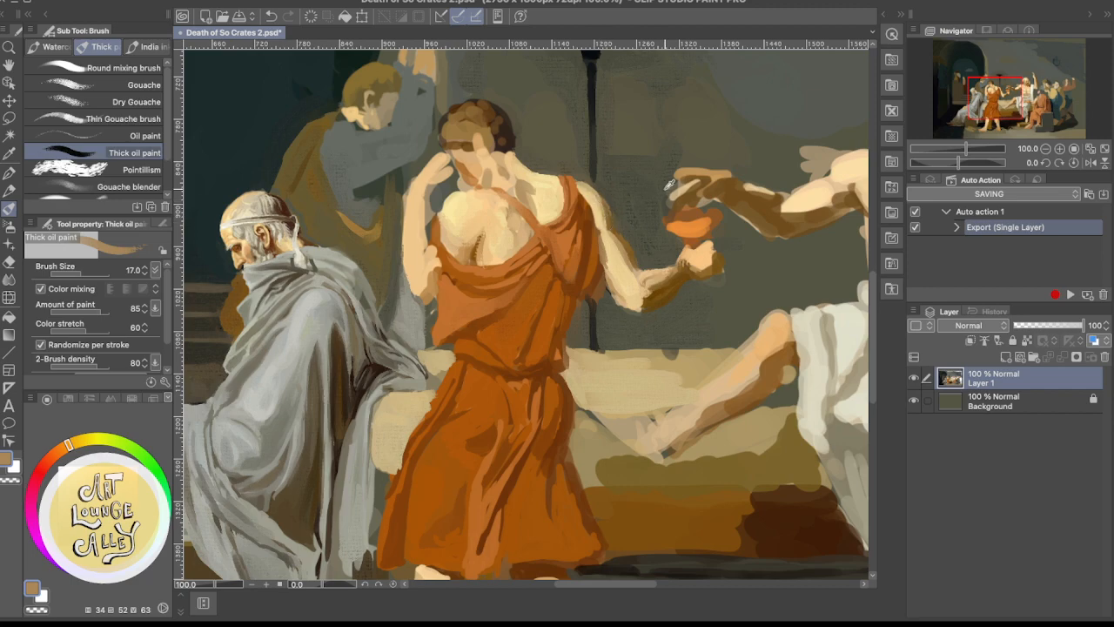
Examine the orange-robed figure's arm against the whole composition at several magnifications, sampling the background wall's dark grey
scroll(664, 167, "down", 2)
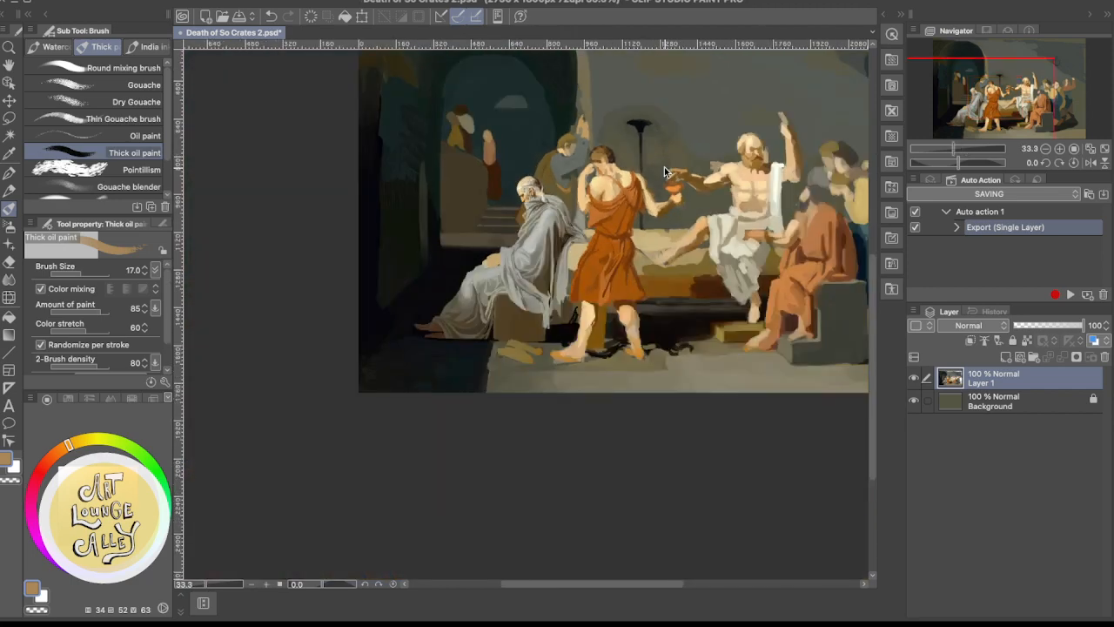
scroll(664, 168, "up", 2)
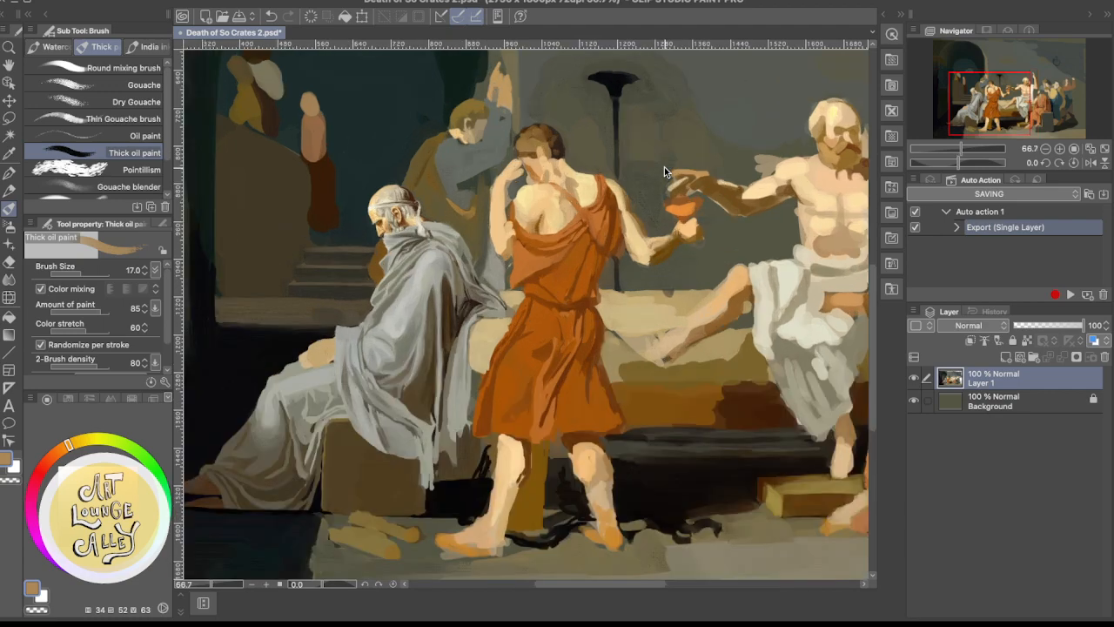
scroll(664, 167, "up", 1)
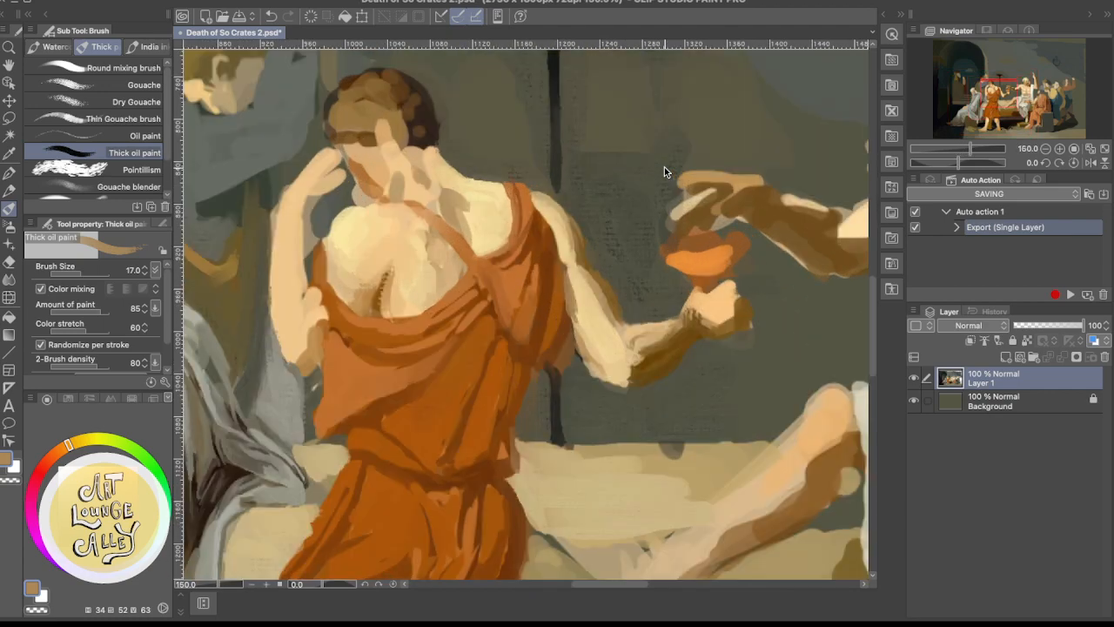
scroll(664, 167, "down", 1)
scroll(664, 167, "up", 1)
scroll(581, 245, "down", 3)
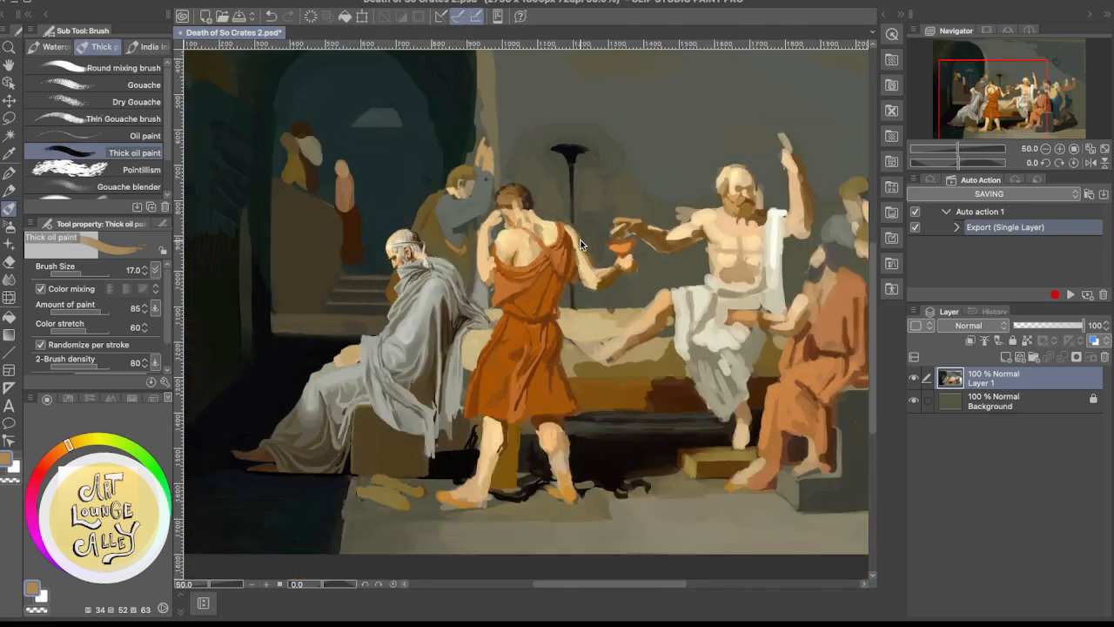
left_click(510, 122, "alt")
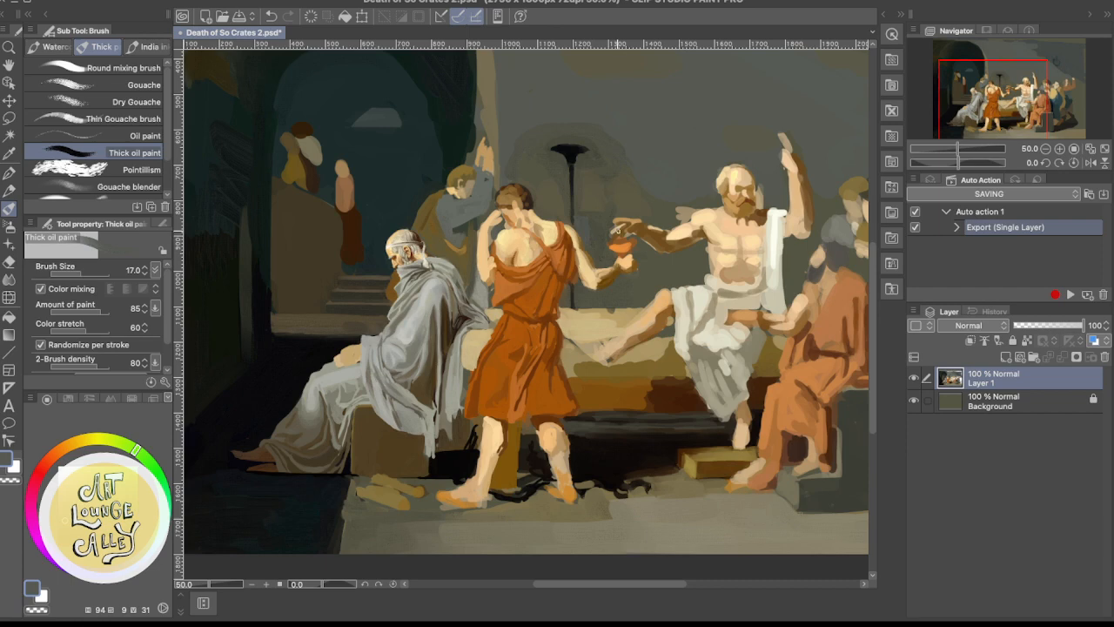
scroll(617, 230, "up", 2)
scroll(617, 229, "down", 1)
scroll(617, 230, "up", 1)
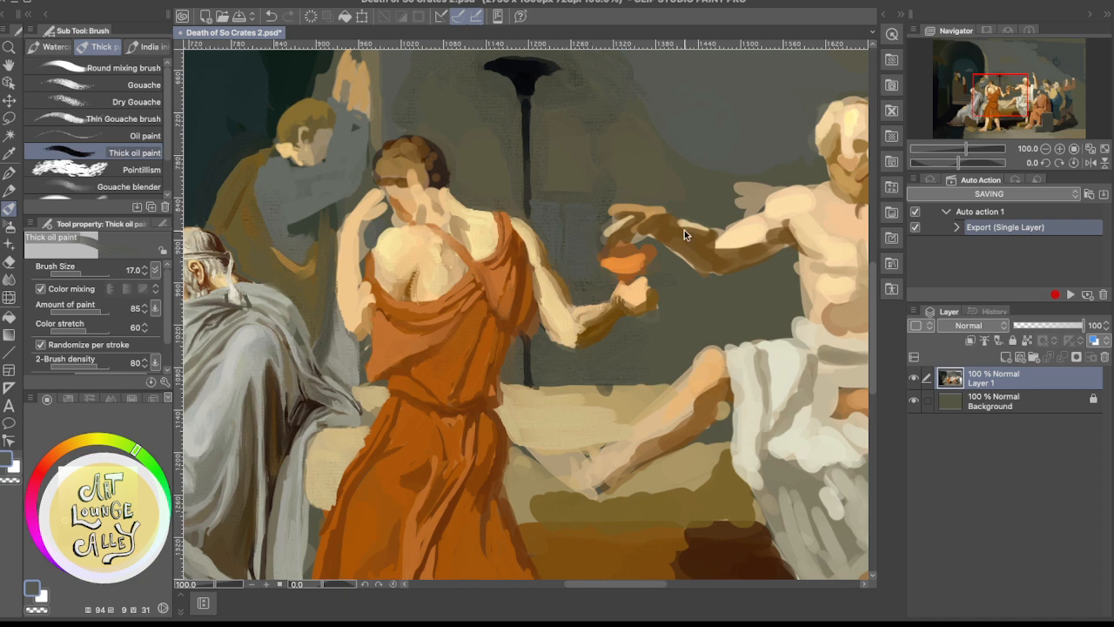
scroll(684, 229, "down", 3)
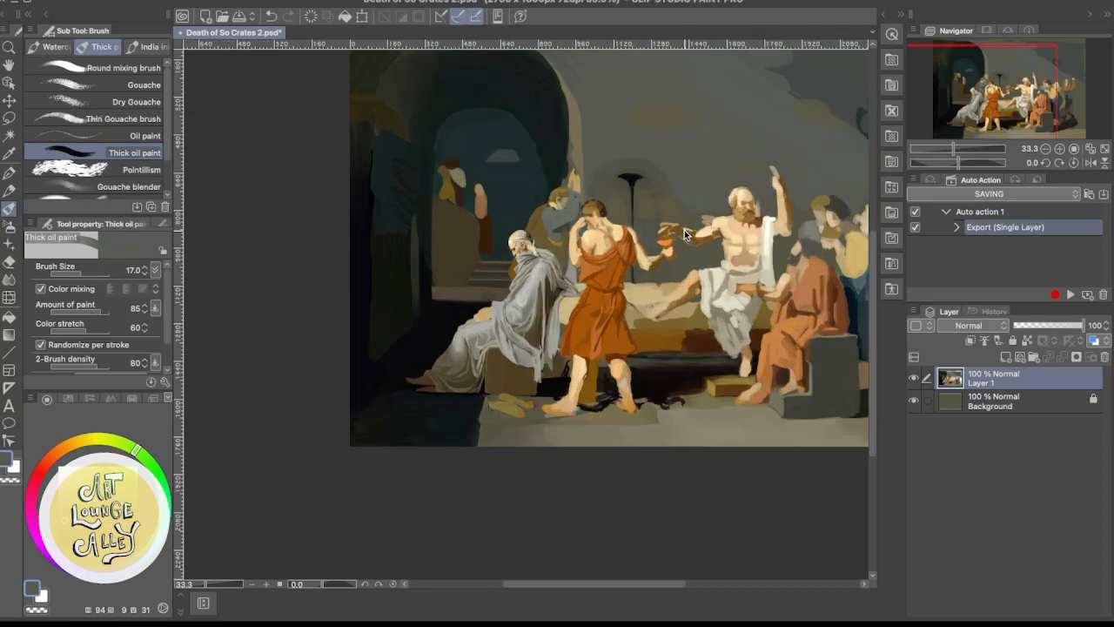
scroll(684, 230, "down", 1)
scroll(685, 230, "up", 2)
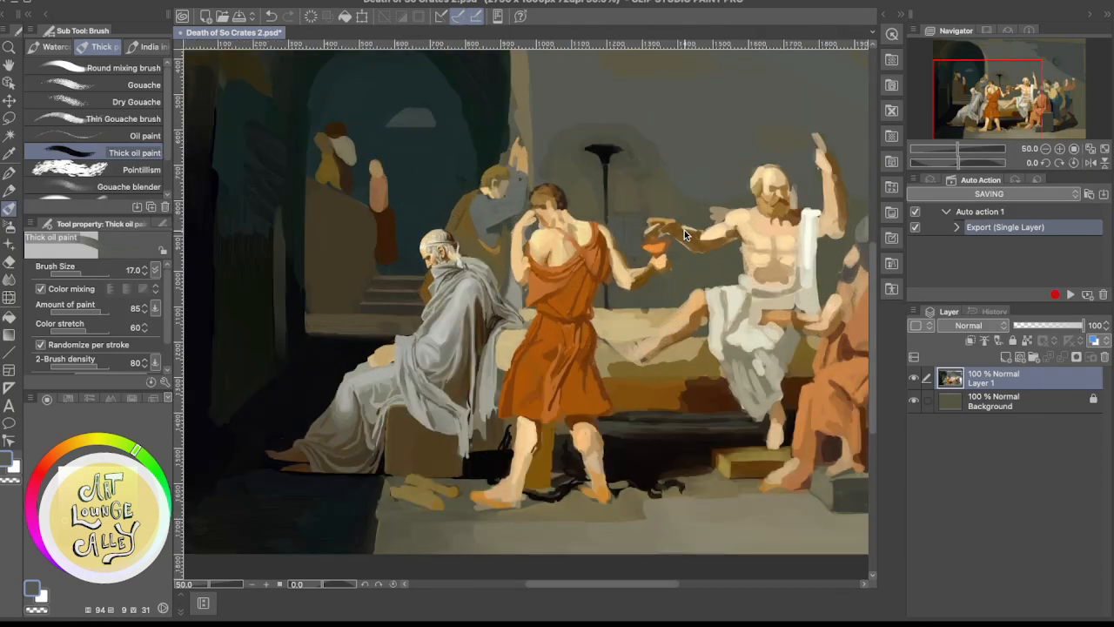
scroll(685, 230, "up", 2)
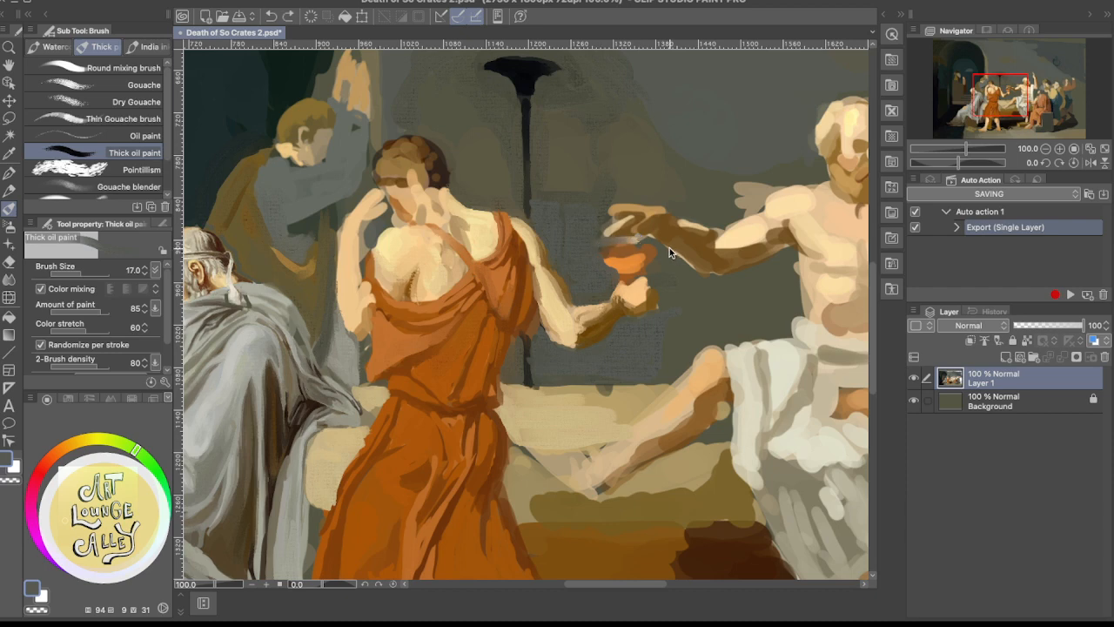
Undo the last stroke and trim the area above the cup's rim with the wall's dark grey
key("super+z")
left_click(593, 244, "alt")
left_click_drag(587, 247, 658, 244)
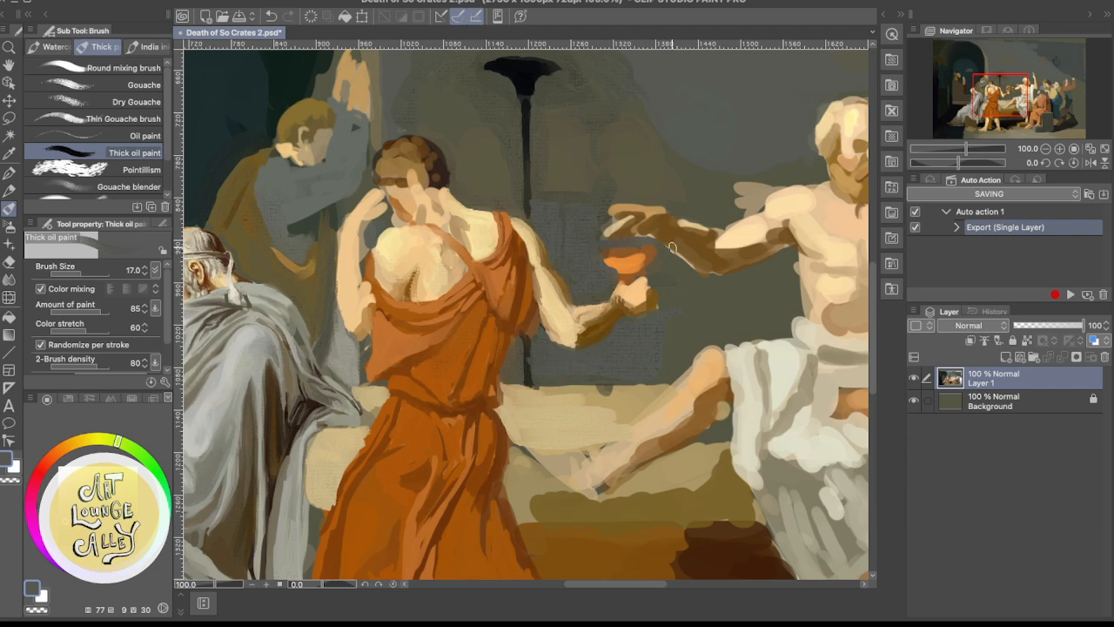
Shape the cup's bowl and stem with sampled orange, and shade its underside and the rim end nearest the reclining figure with brown
left_click(623, 259, "alt")
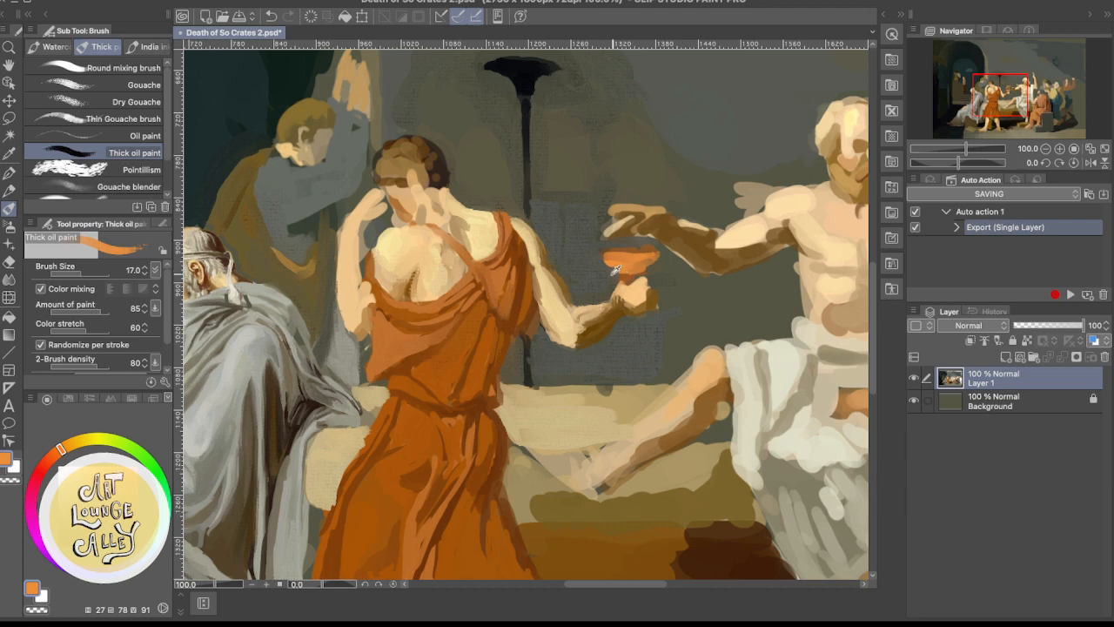
left_click(641, 271, "alt")
left_click(616, 273, "alt")
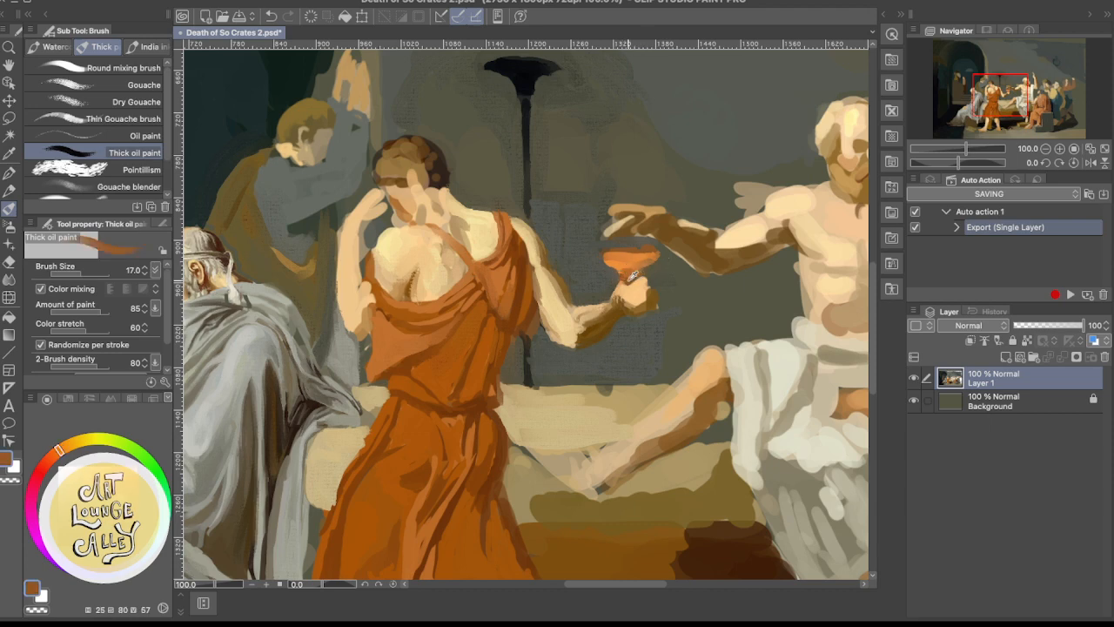
left_click(633, 276, "alt")
left_click(607, 271, "alt")
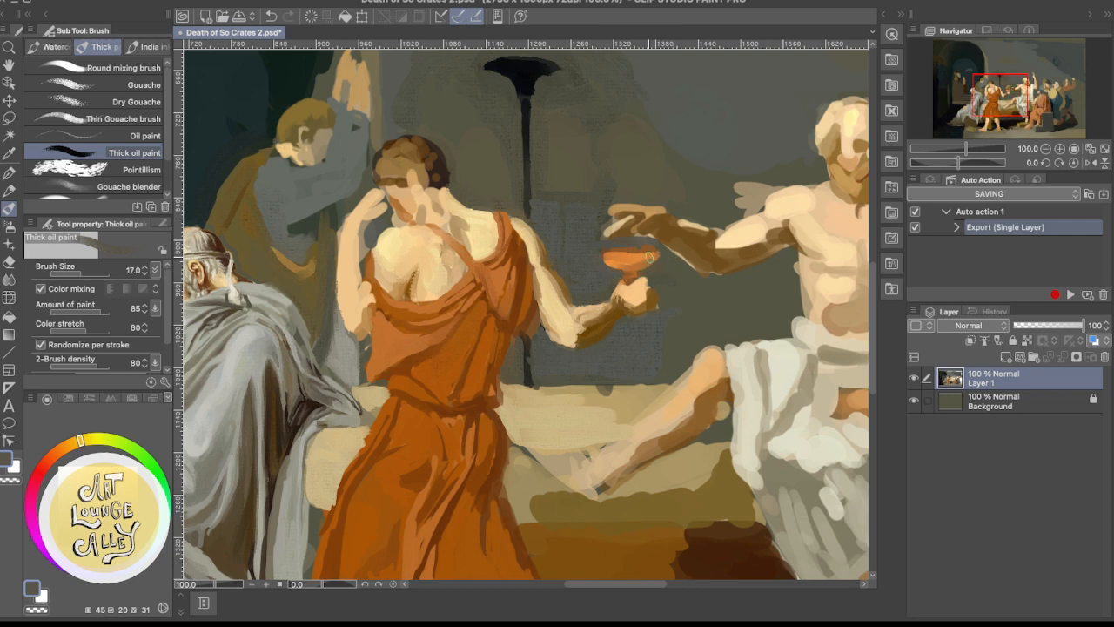
left_click(651, 254, "alt")
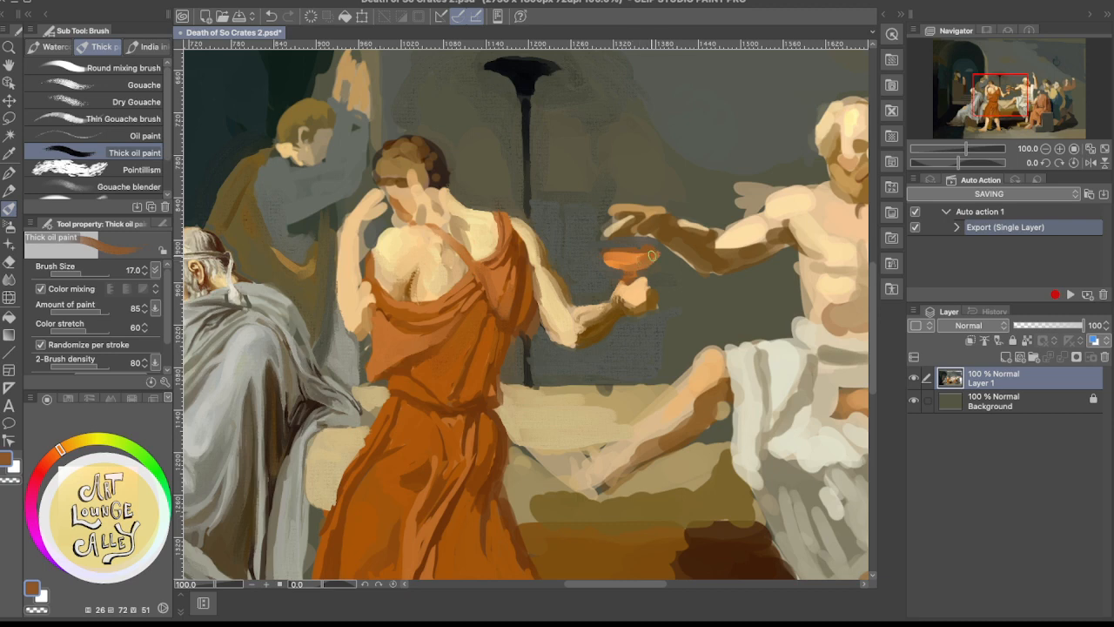
left_click_drag(652, 255, 634, 268)
Brighten the cup's bowl with bright orange sampled from the reference, and blend its shaded side and rim with brownish orange
left_click(623, 258, "alt")
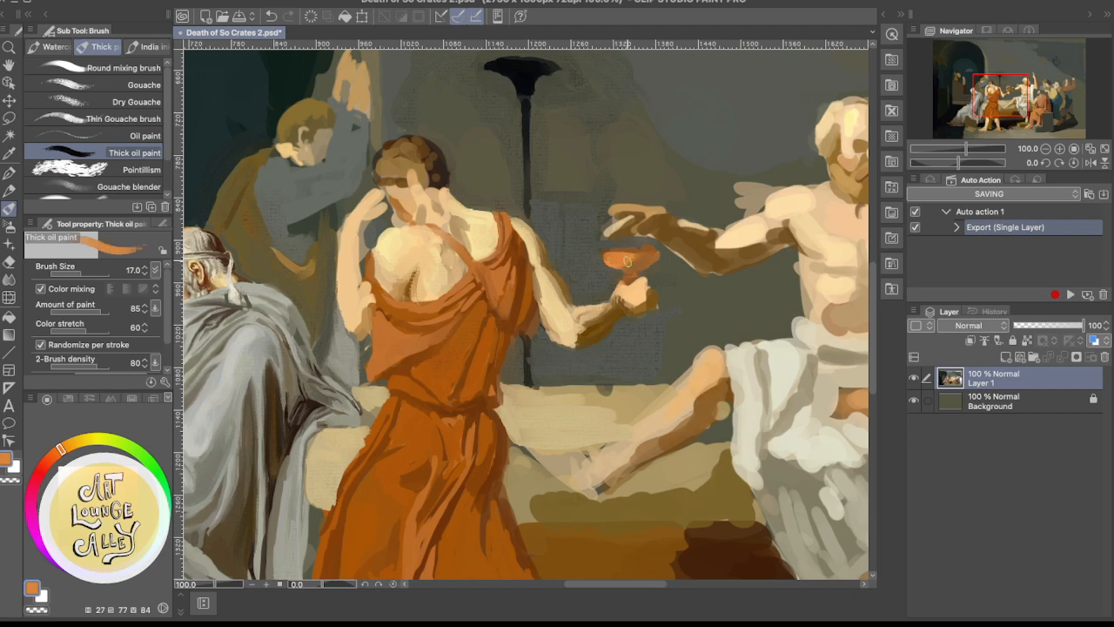
left_click(609, 258, "alt")
left_click(113, 4)
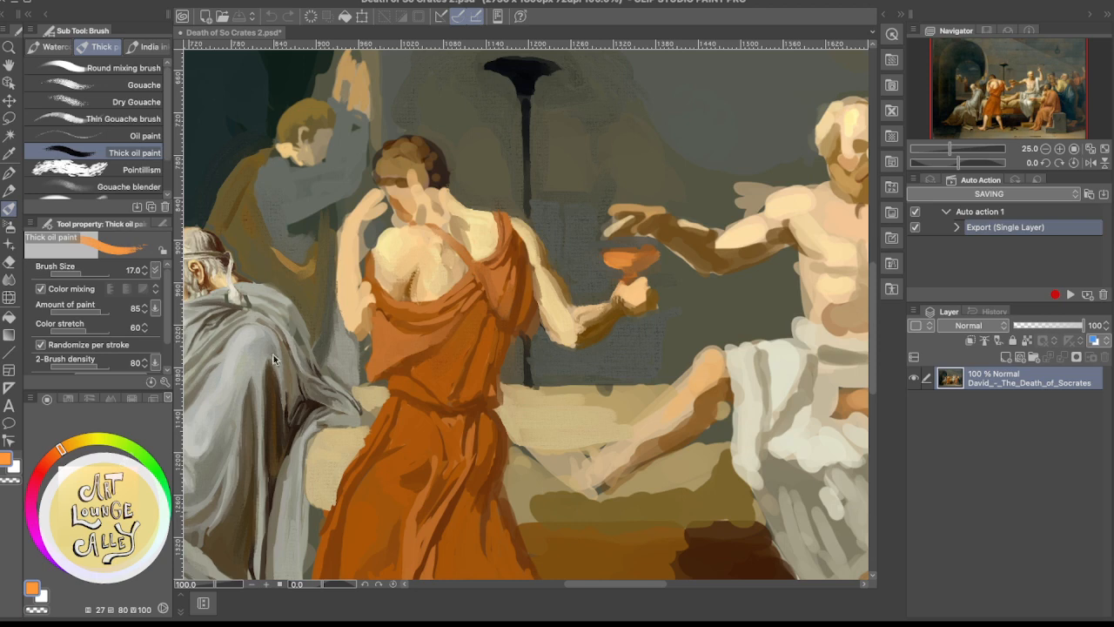
left_click(616, 250)
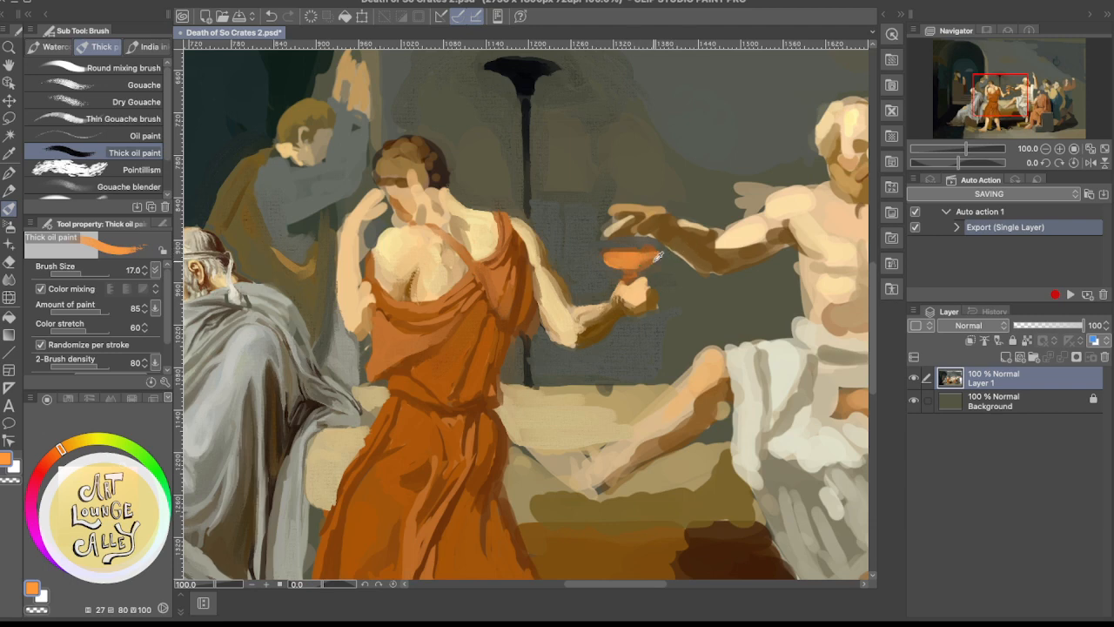
left_click(655, 255, "alt")
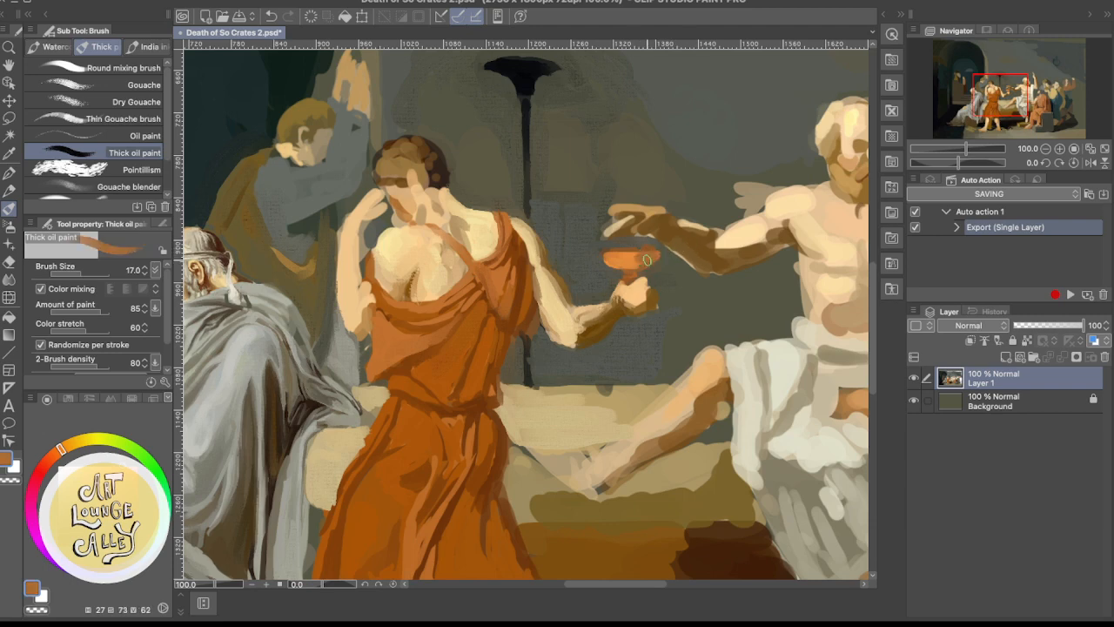
left_click(629, 249, "alt")
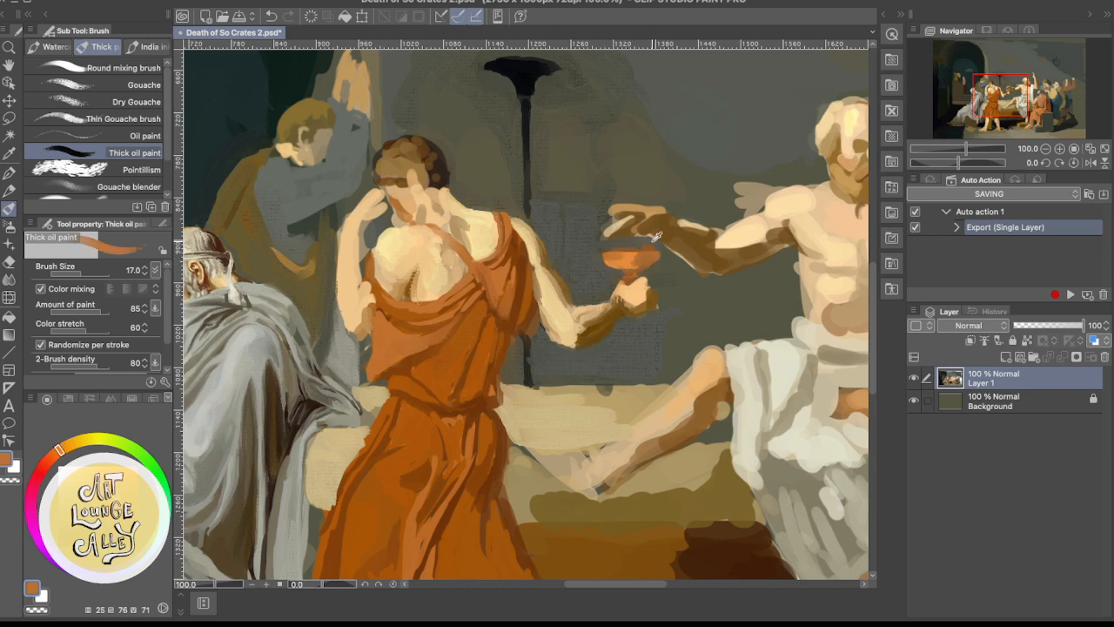
left_click(628, 238, "alt")
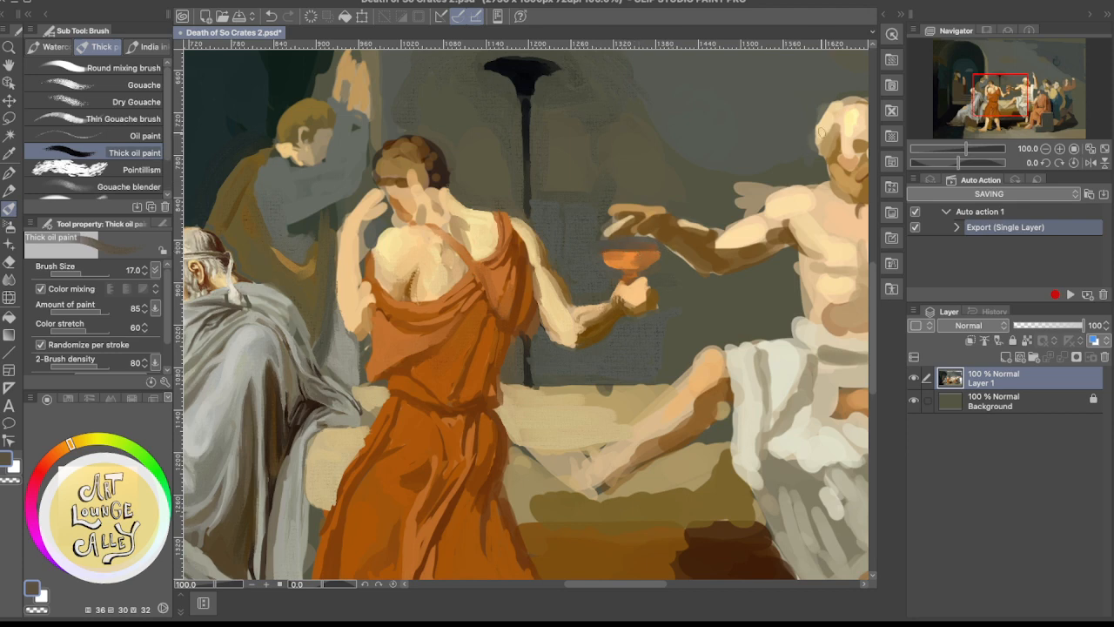
Examine the cup and the hand above it against the reference painting and the whole composition
left_click(284, 45)
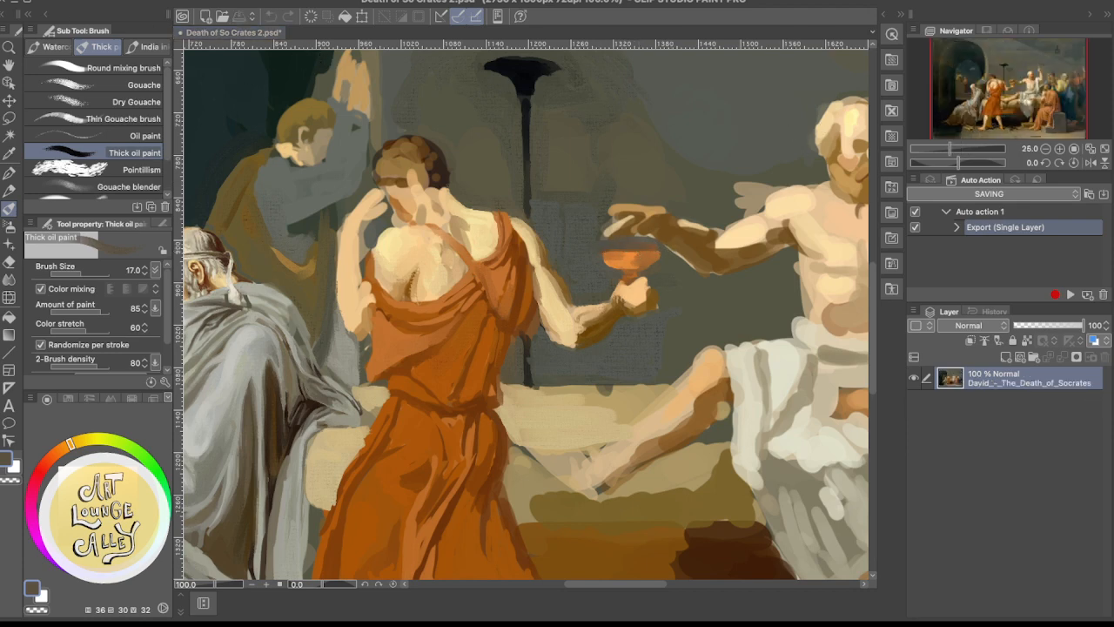
left_click(607, 215)
scroll(608, 214, "down", 2)
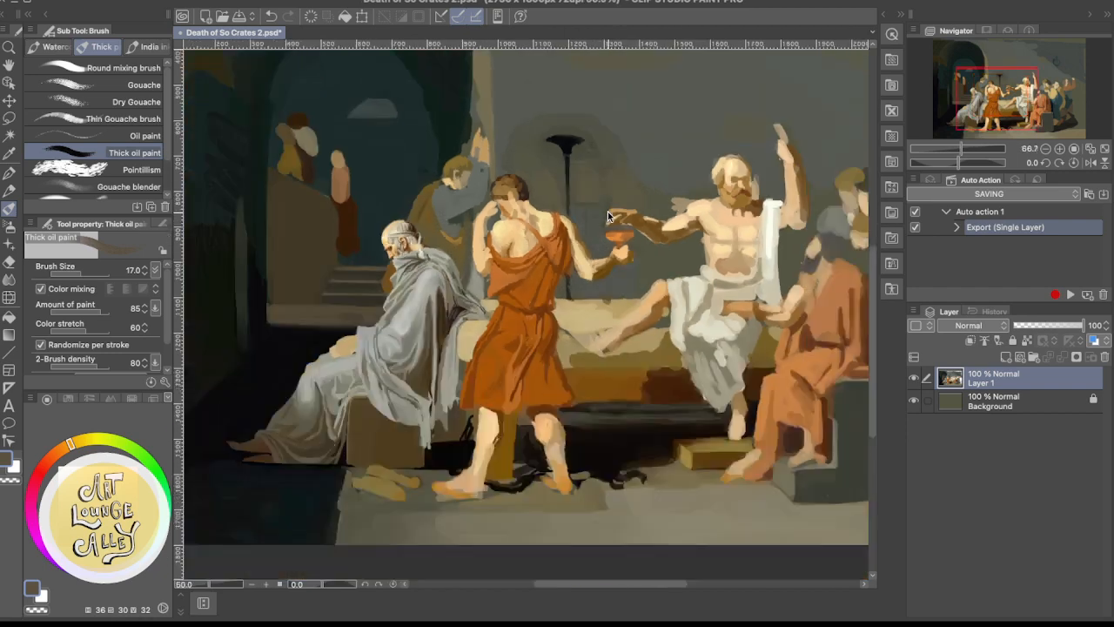
scroll(608, 215, "down", 2)
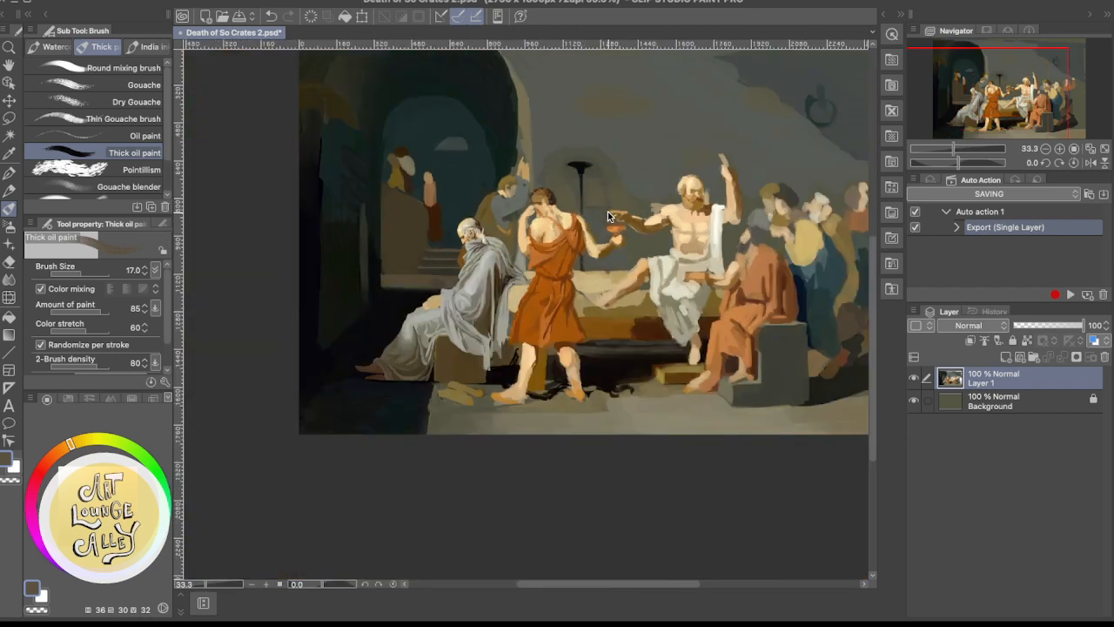
scroll(608, 212, "down", 1)
scroll(608, 212, "up", 1)
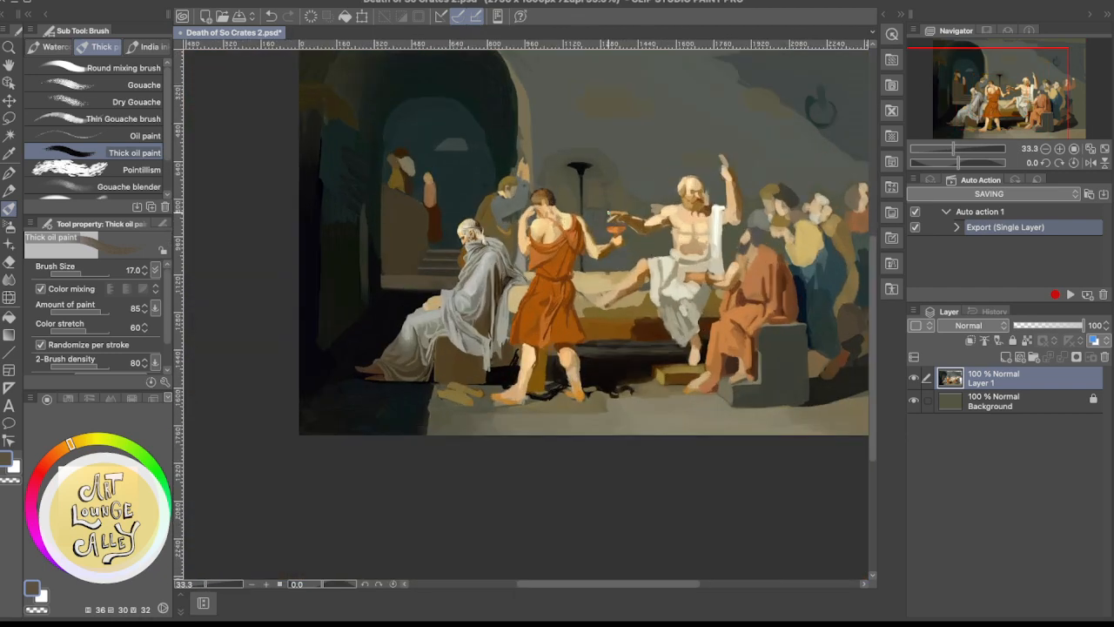